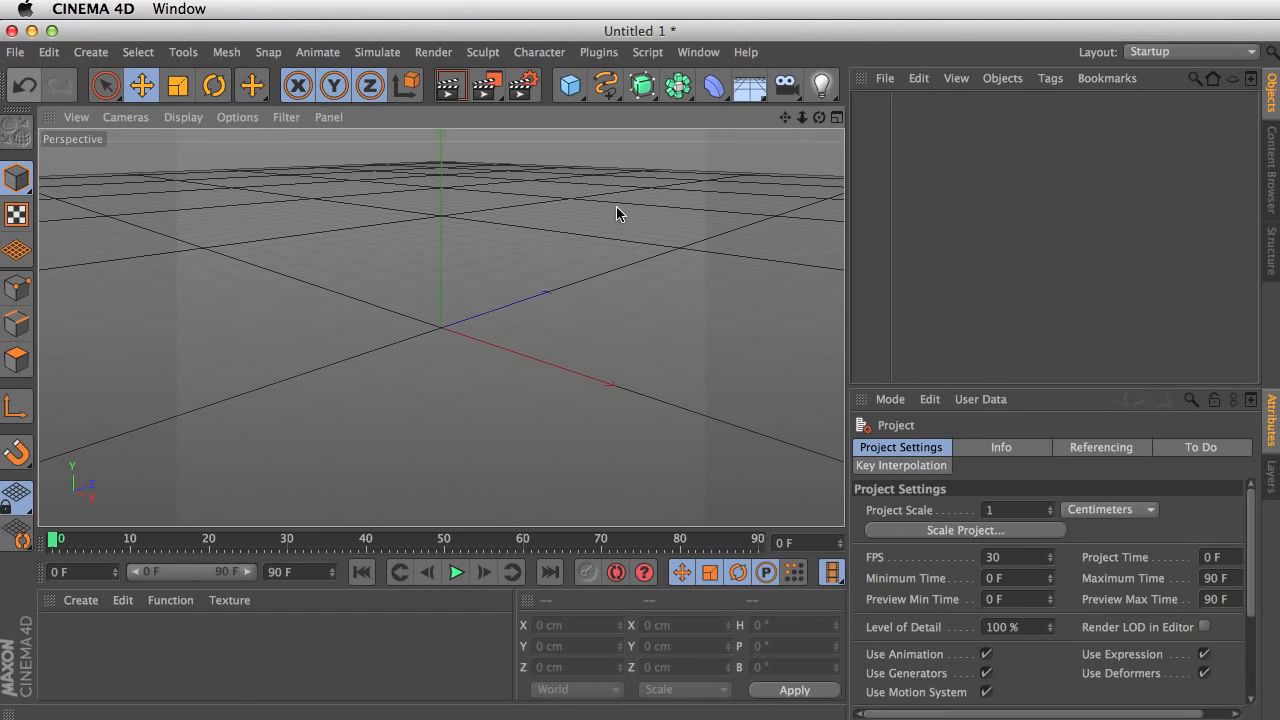
# Step: Open erythro_for_obj.obj from the desktop, importing it at a scale of 1 centimeter
pyautogui.moveTo(1279, 209); pyautogui.dragTo(362, 308)
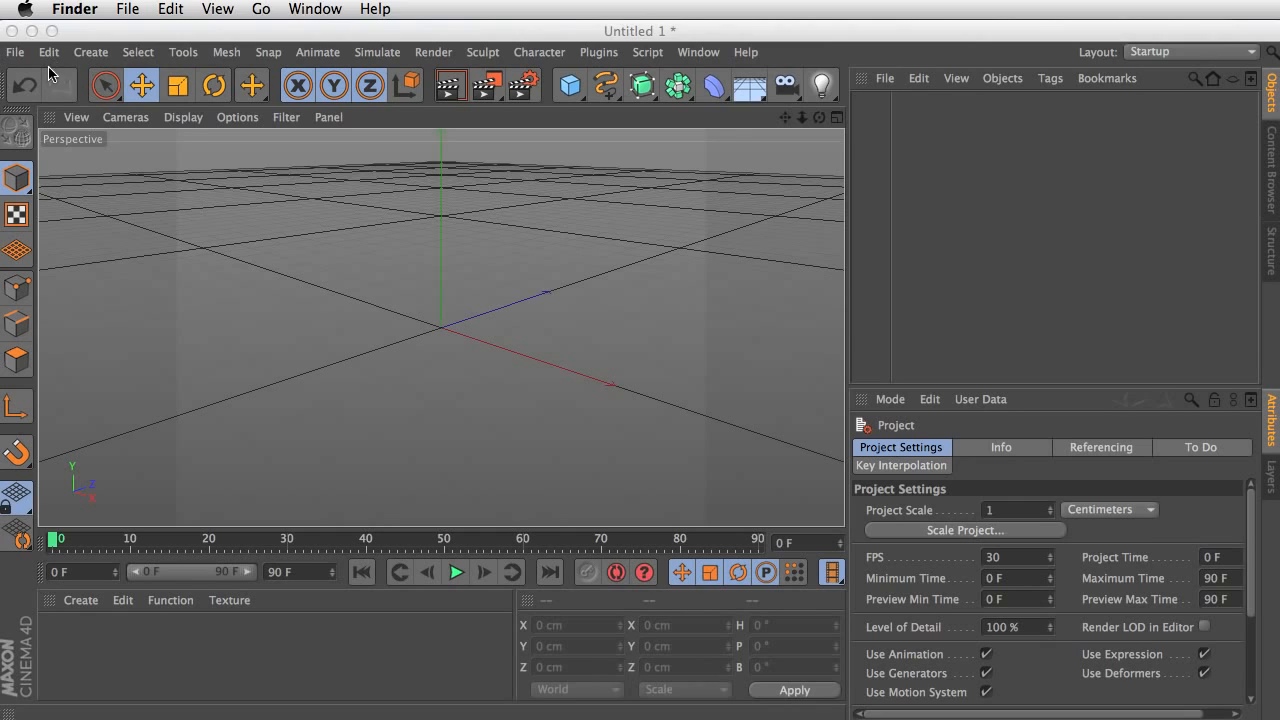
pyautogui.click(20, 55)
pyautogui.click(43, 109)
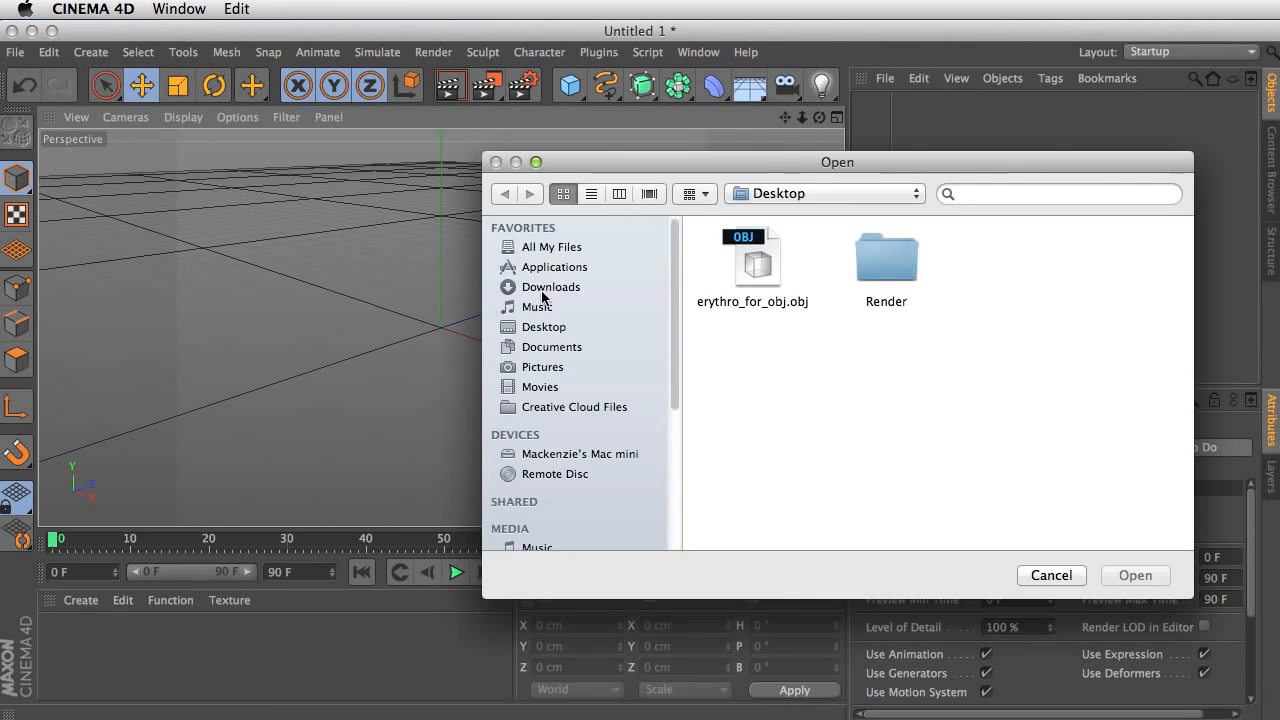
pyautogui.click(753, 260)
pyautogui.doubleClick(753, 260)
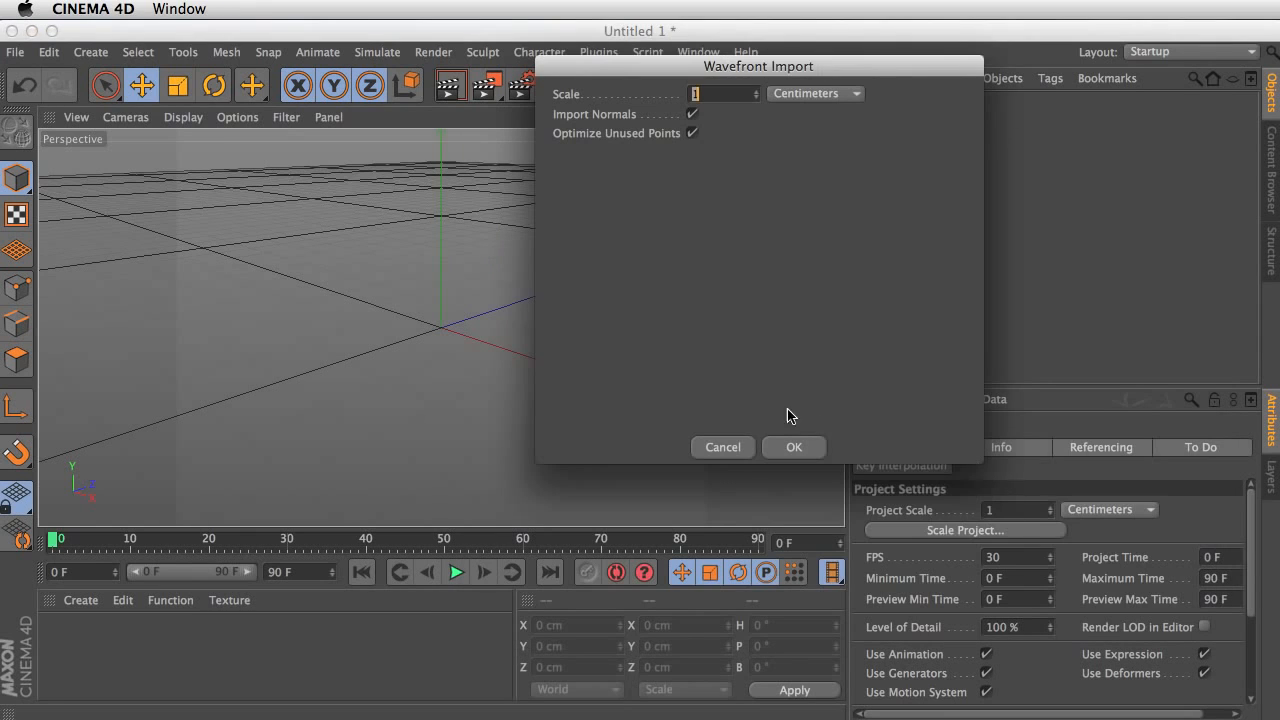
pyautogui.click(828, 93)
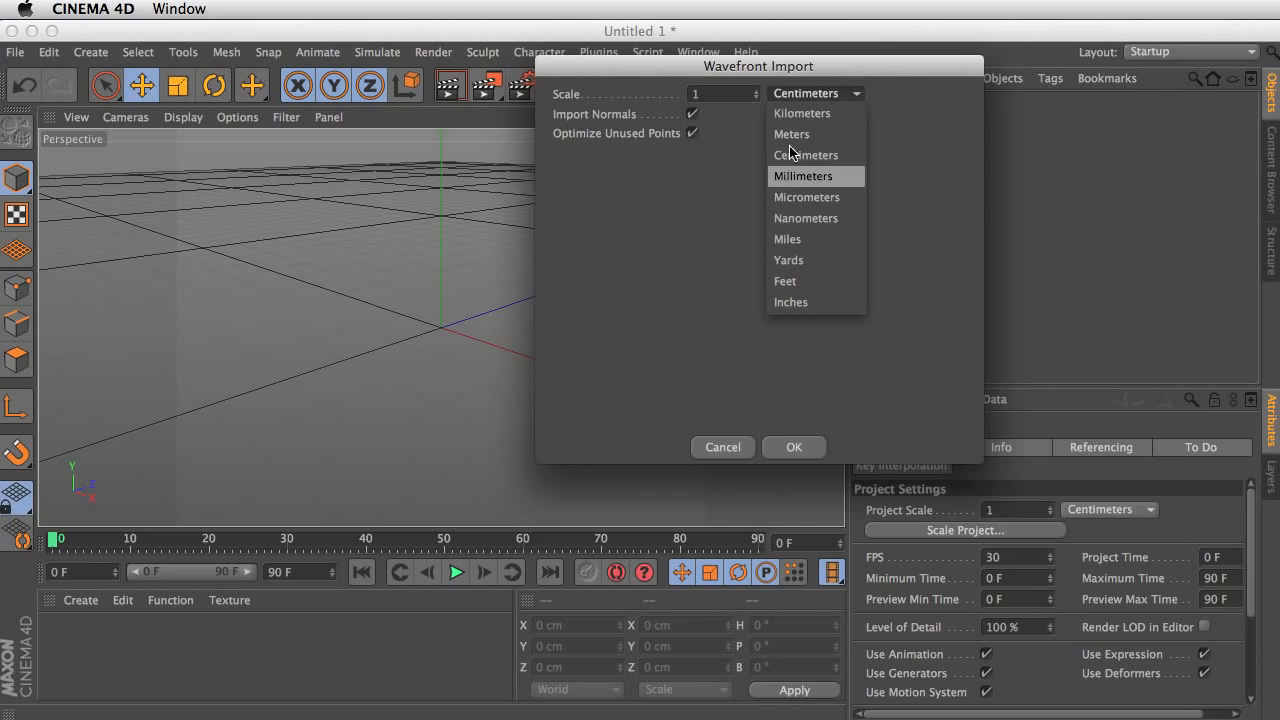
pyautogui.click(728, 172)
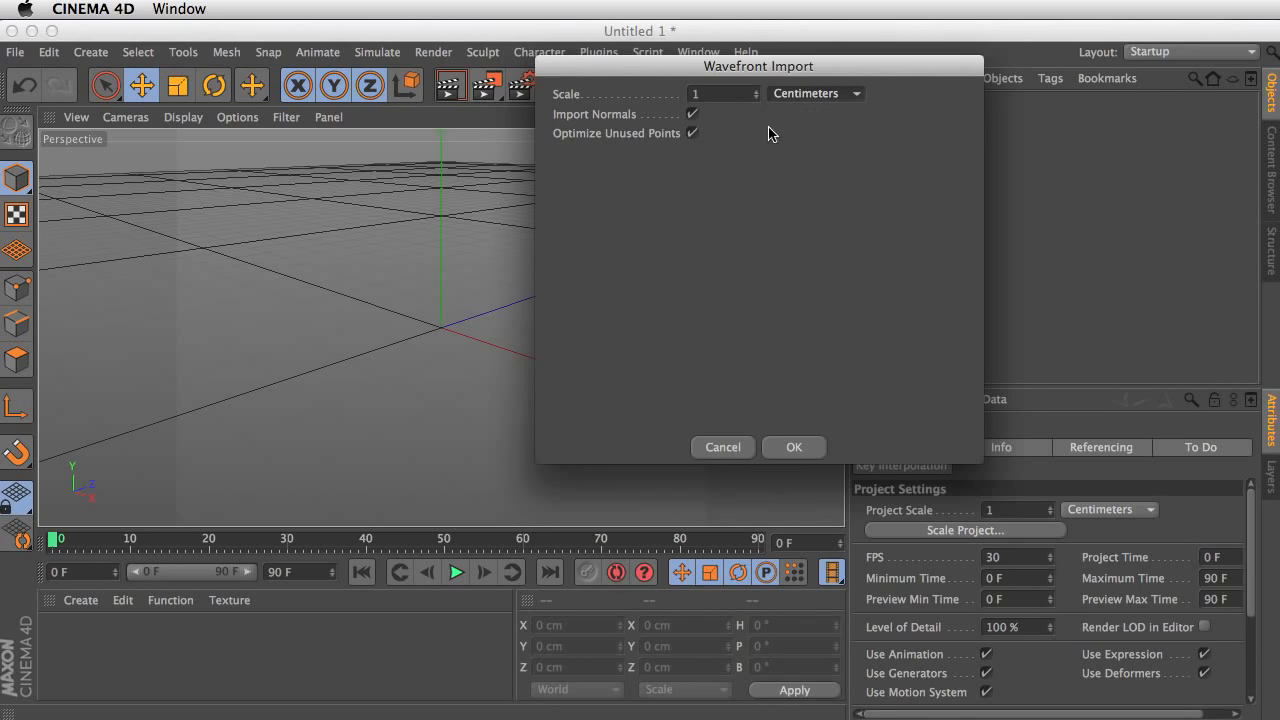
pyautogui.click(783, 448)
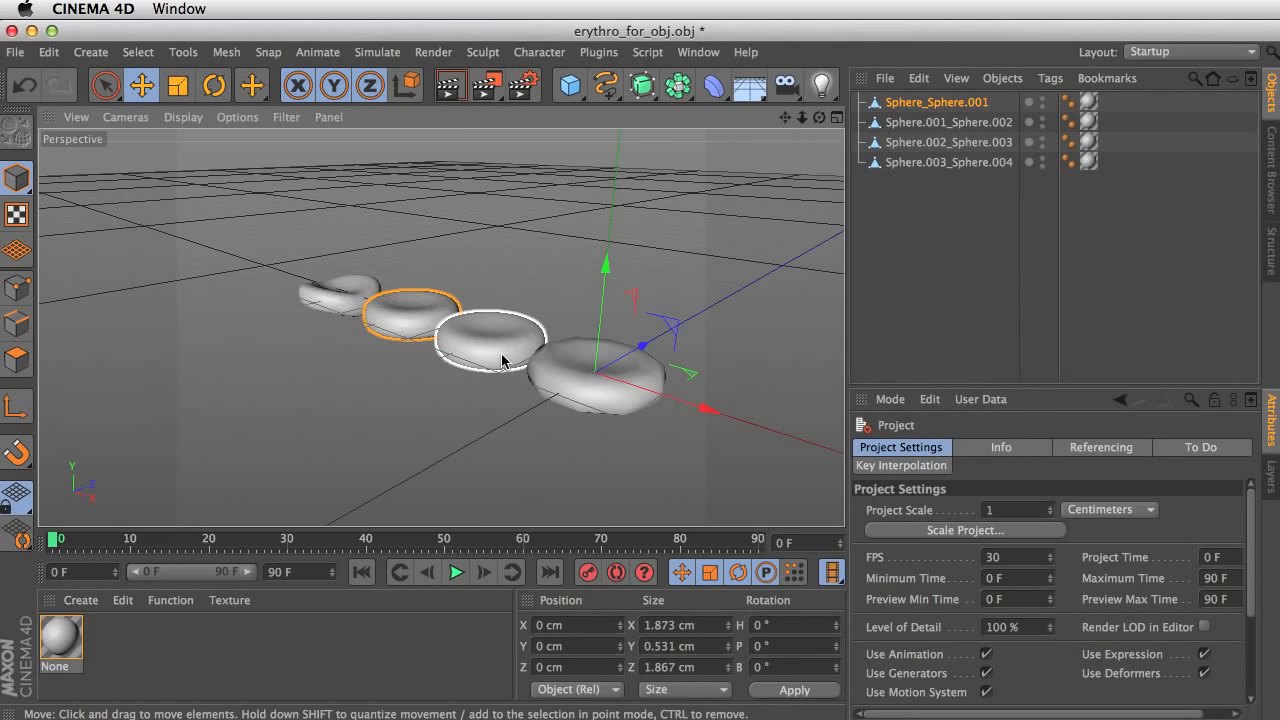
# Step: Delete the three other blood cells, keeping only the deformed one at the far end of the row
pyautogui.click(719, 278)
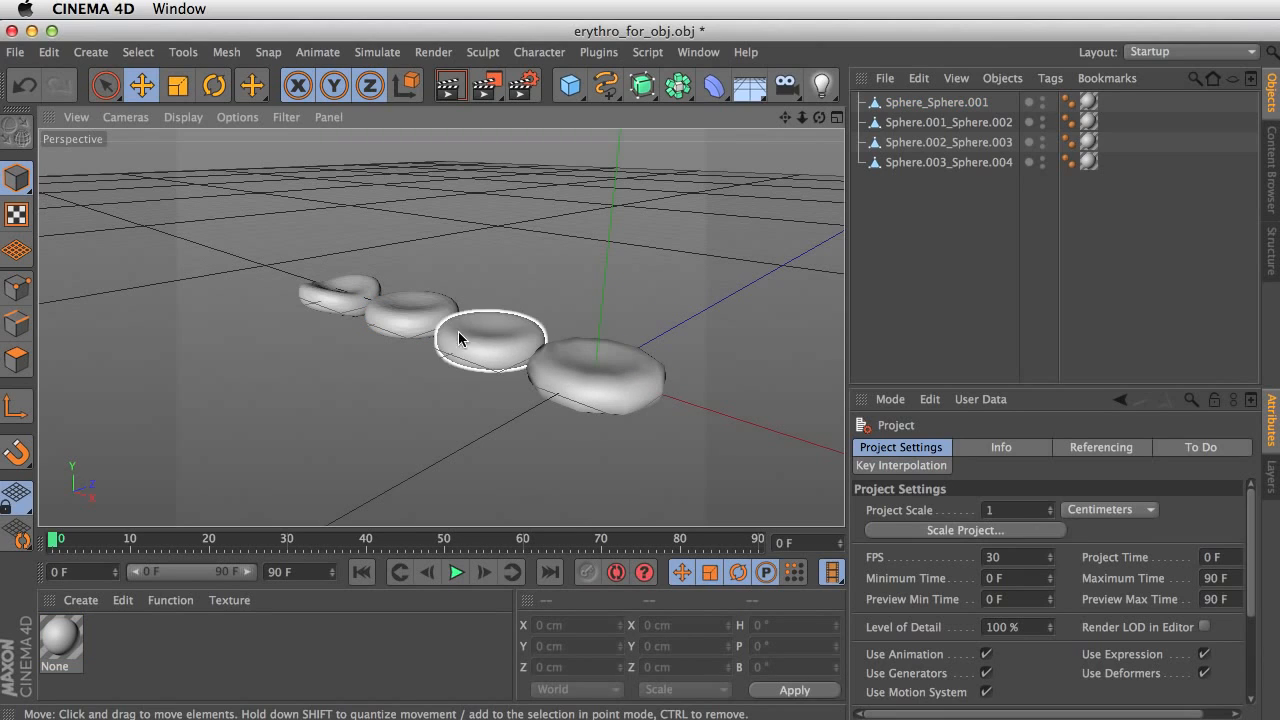
pyautogui.click(338, 266)
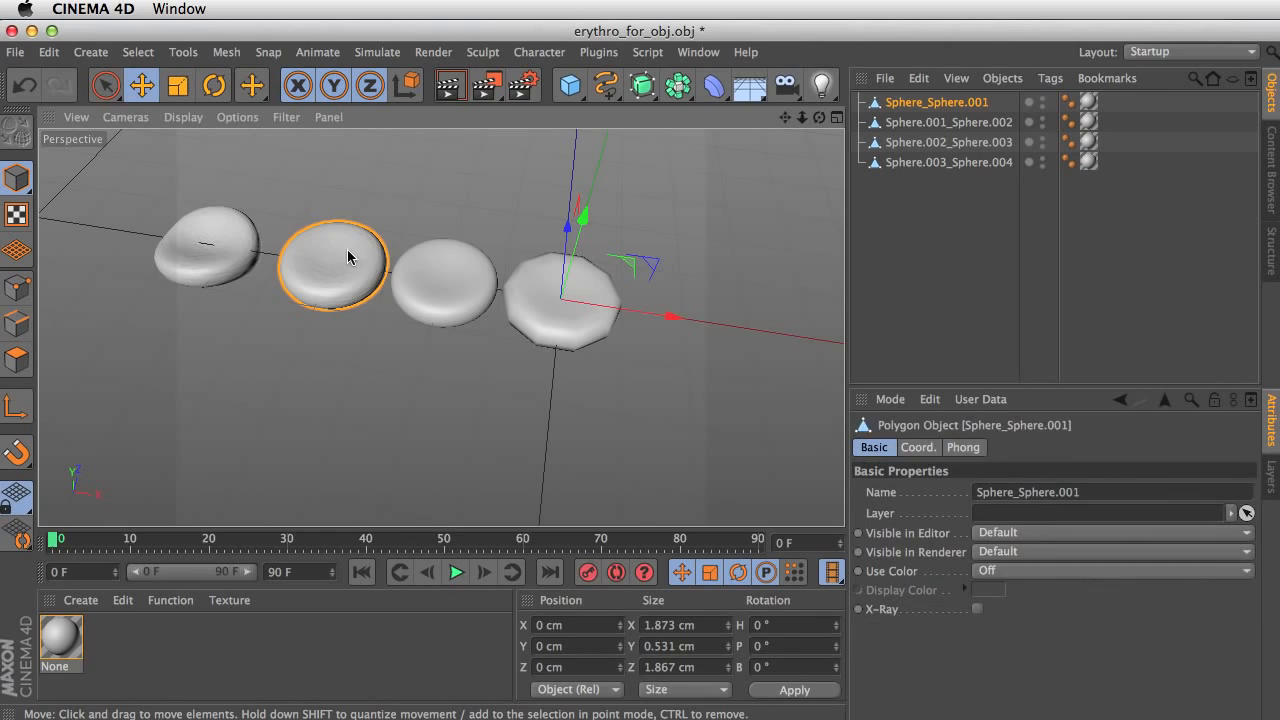
pyautogui.press('Delete')
pyautogui.click(455, 276)
pyautogui.press('Delete')
pyautogui.click(560, 300)
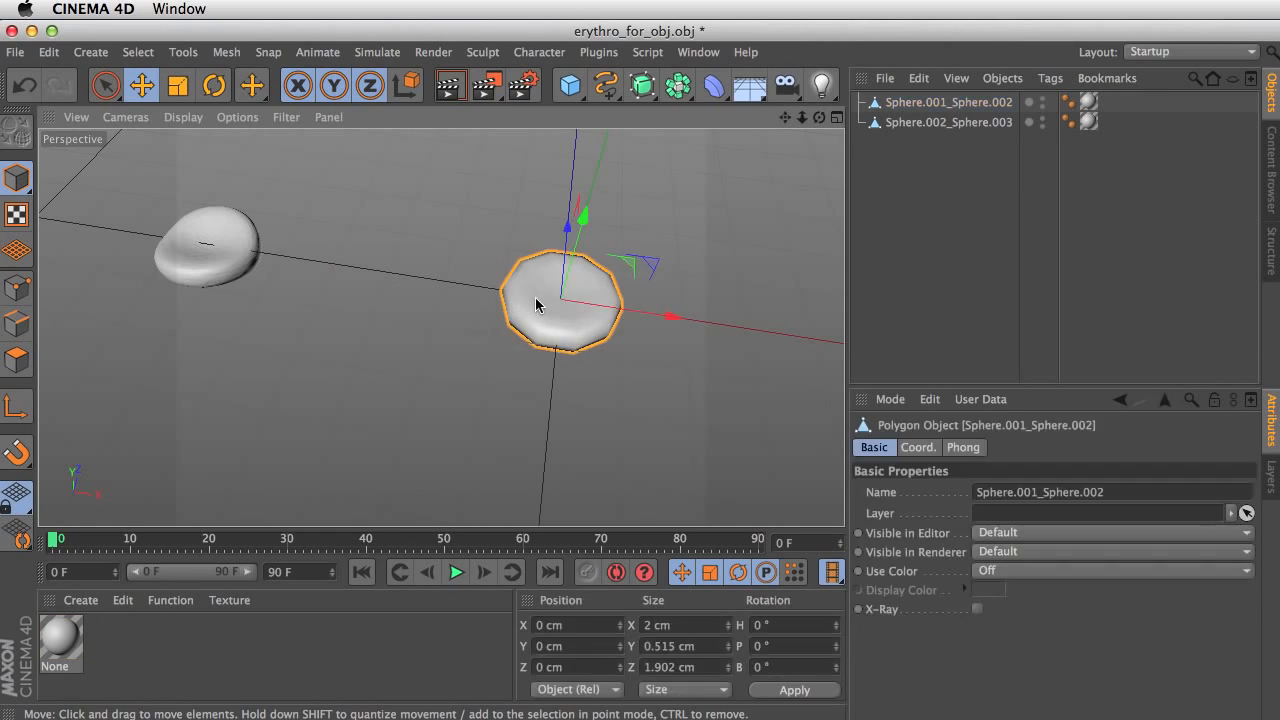
pyautogui.press('Delete')
# Step: Shift the remaining cell's axis to the centre of its mesh, about X -6.42 cm, and move the cell to the world origin
pyautogui.click(238, 286)
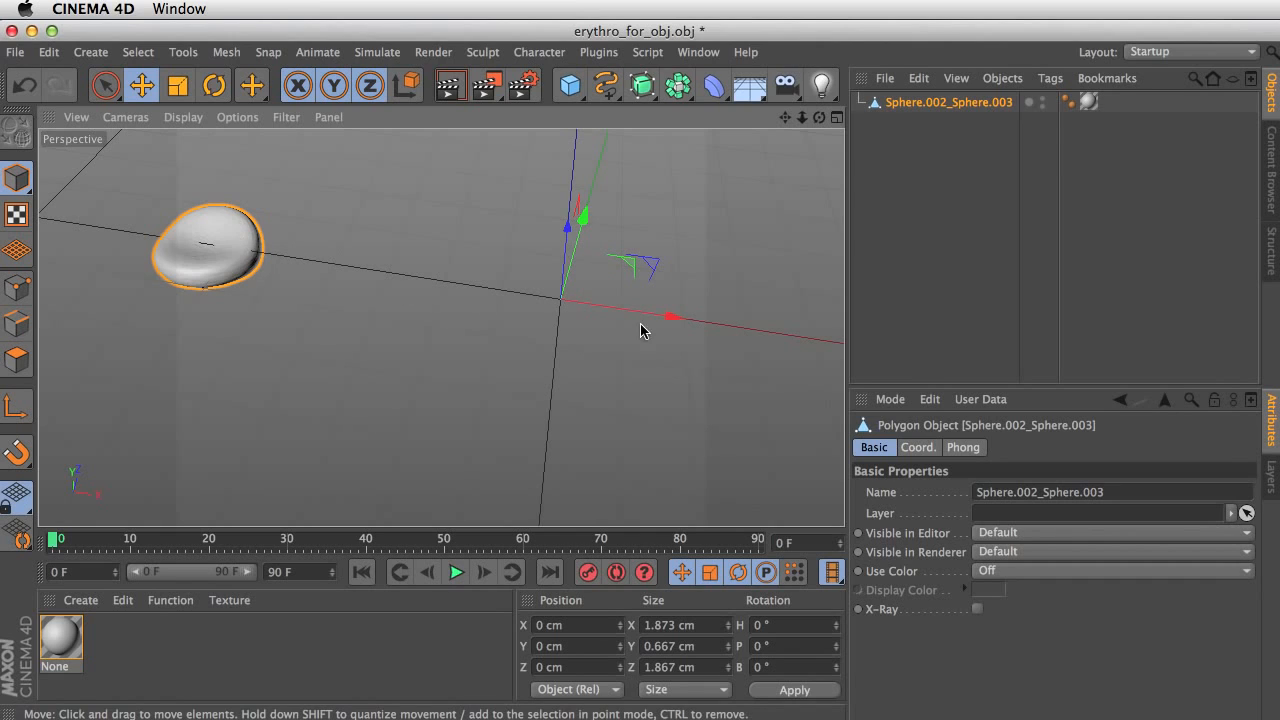
pyautogui.moveTo(637, 313)
pyautogui.mouseDown()
pyautogui.moveTo(694, 314)
pyautogui.moveTo(640, 313)
pyautogui.mouseUp()
pyautogui.press('r')
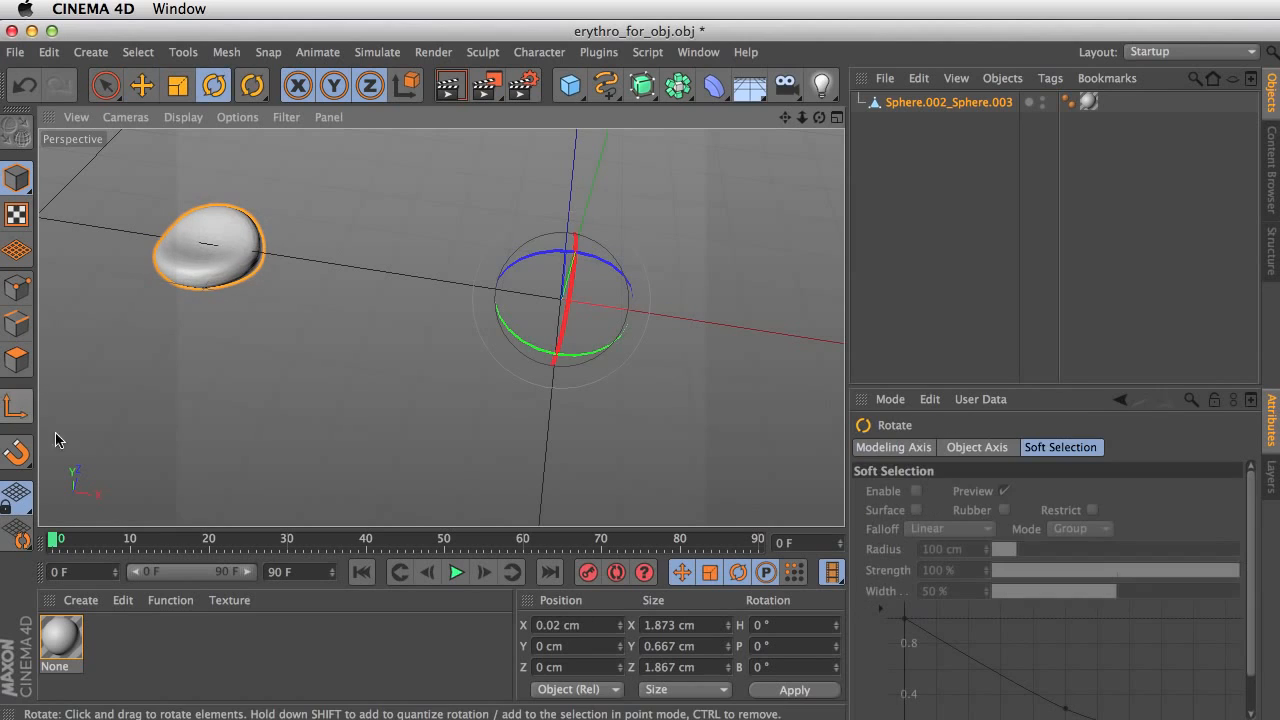
pyautogui.click(142, 85)
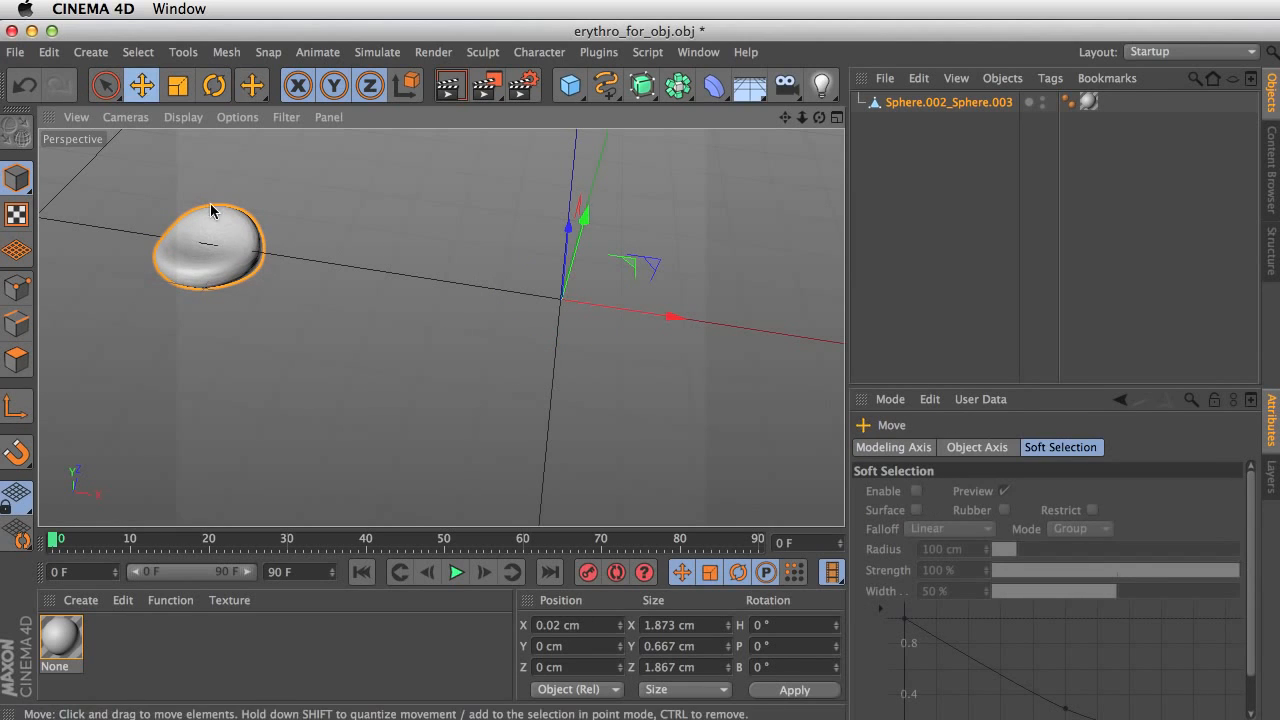
pyautogui.click(26, 418)
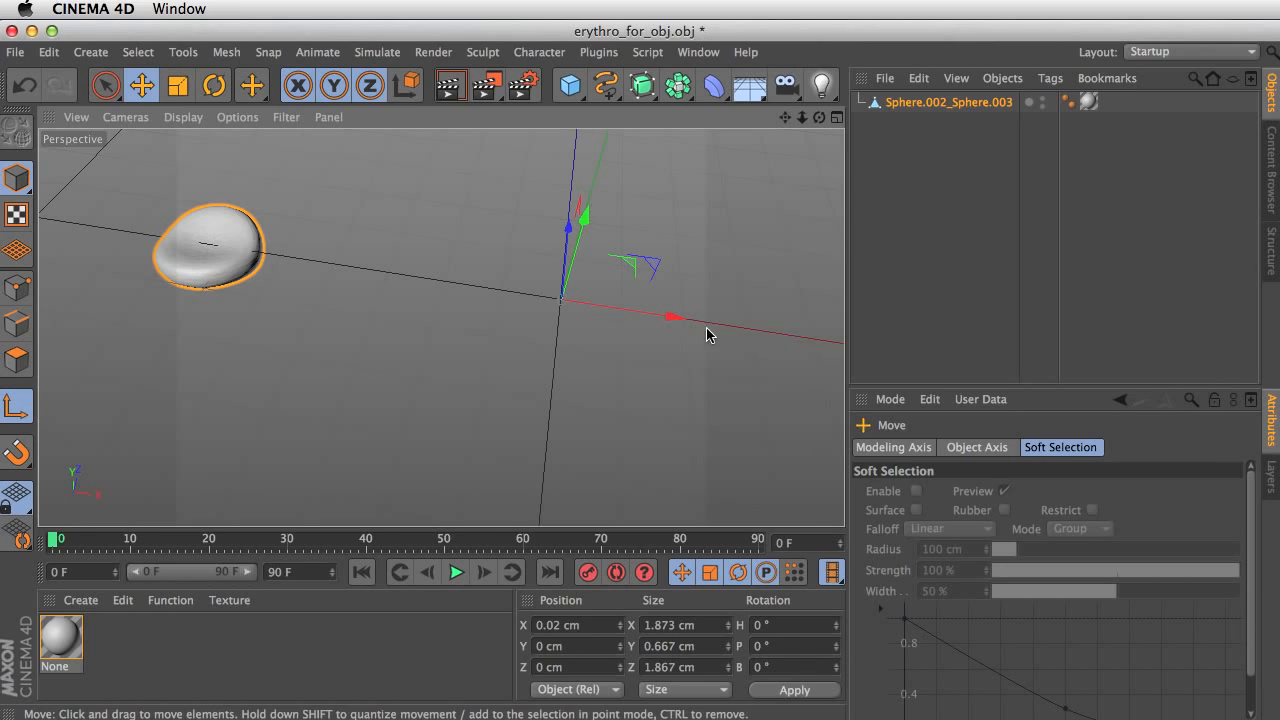
pyautogui.moveTo(676, 319); pyautogui.dragTo(313, 259)
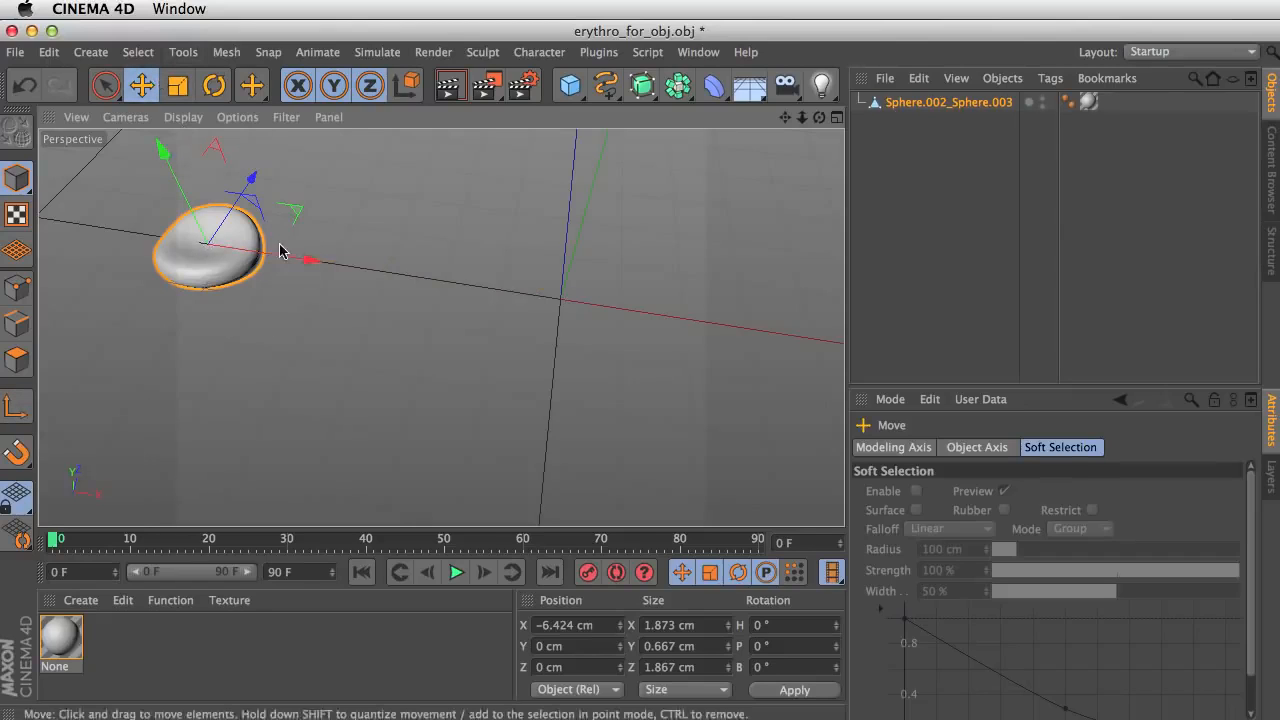
pyautogui.moveTo(280, 252); pyautogui.dragTo(651, 277)
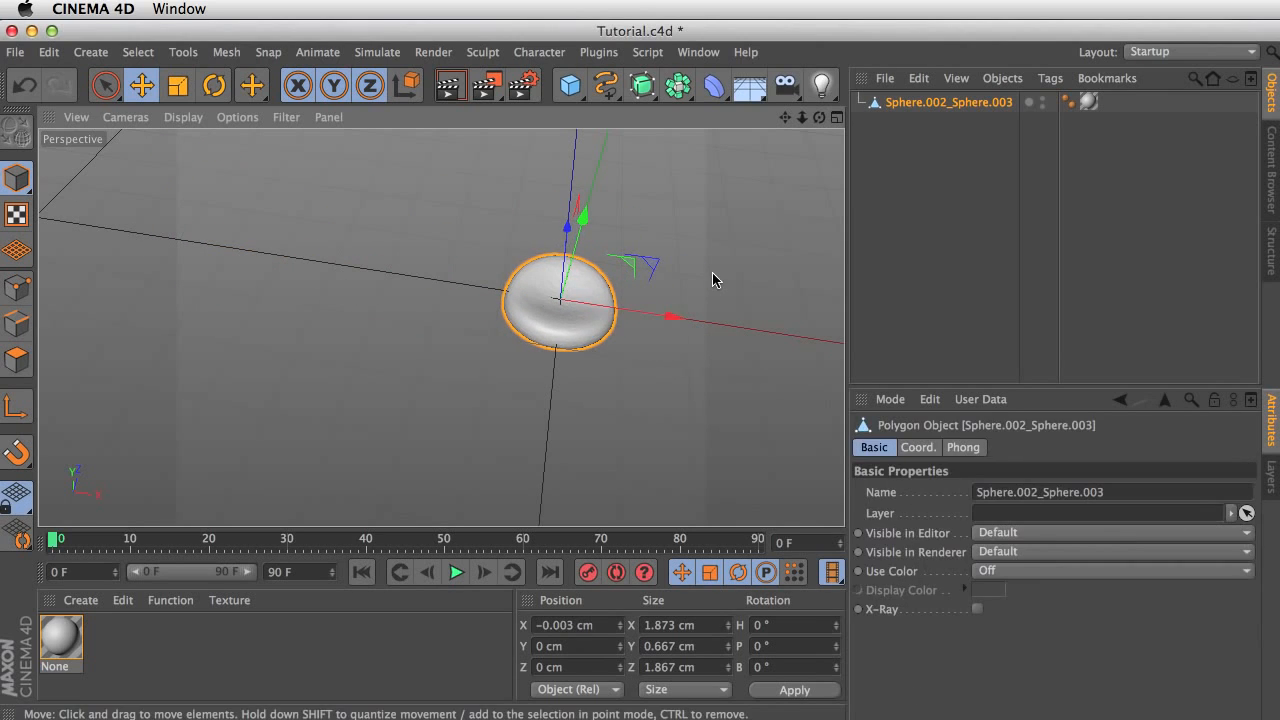
pyautogui.click(516, 132)
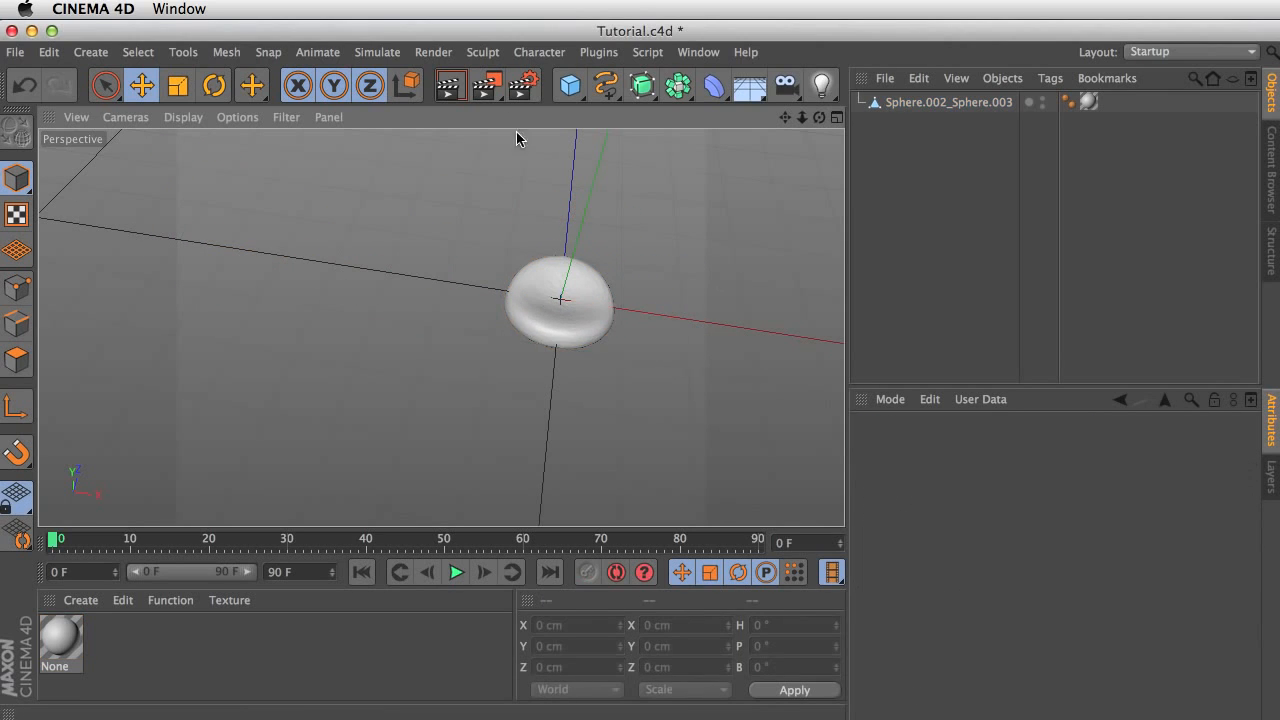
# Step: Set the render output width to 1000 pixels and open the height value for editing
pyautogui.click(523, 86)
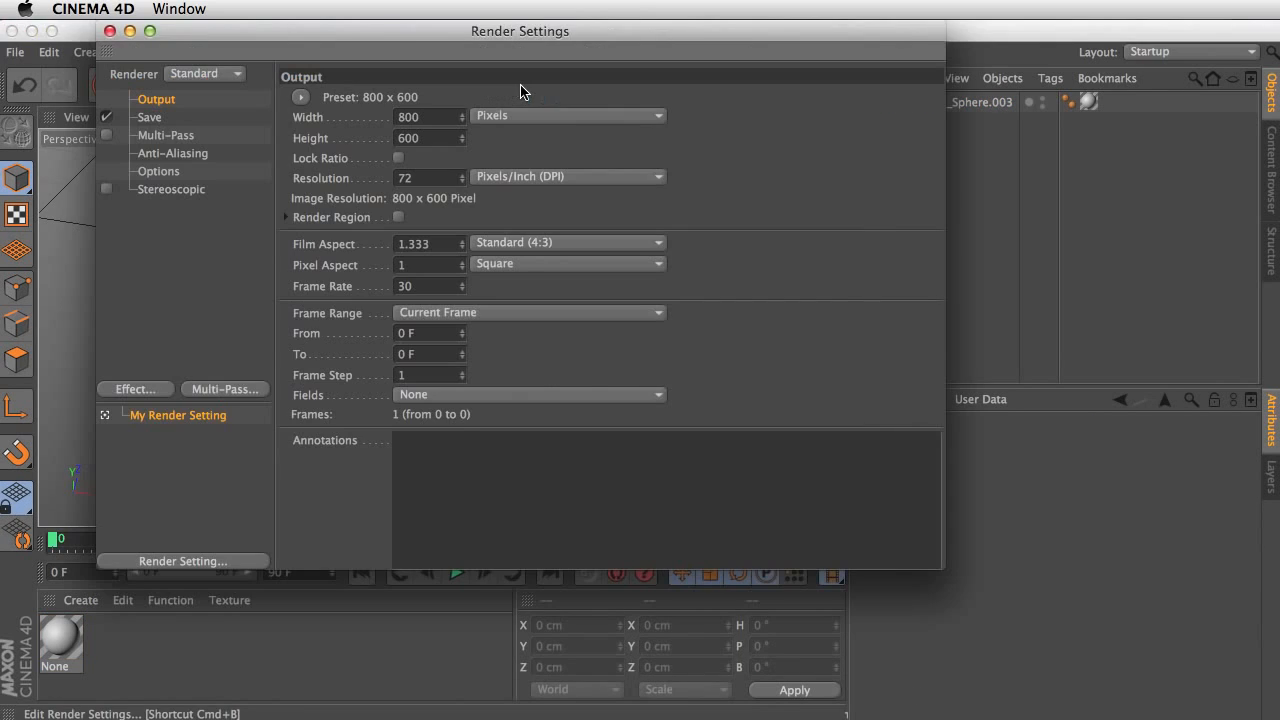
pyautogui.click(447, 116)
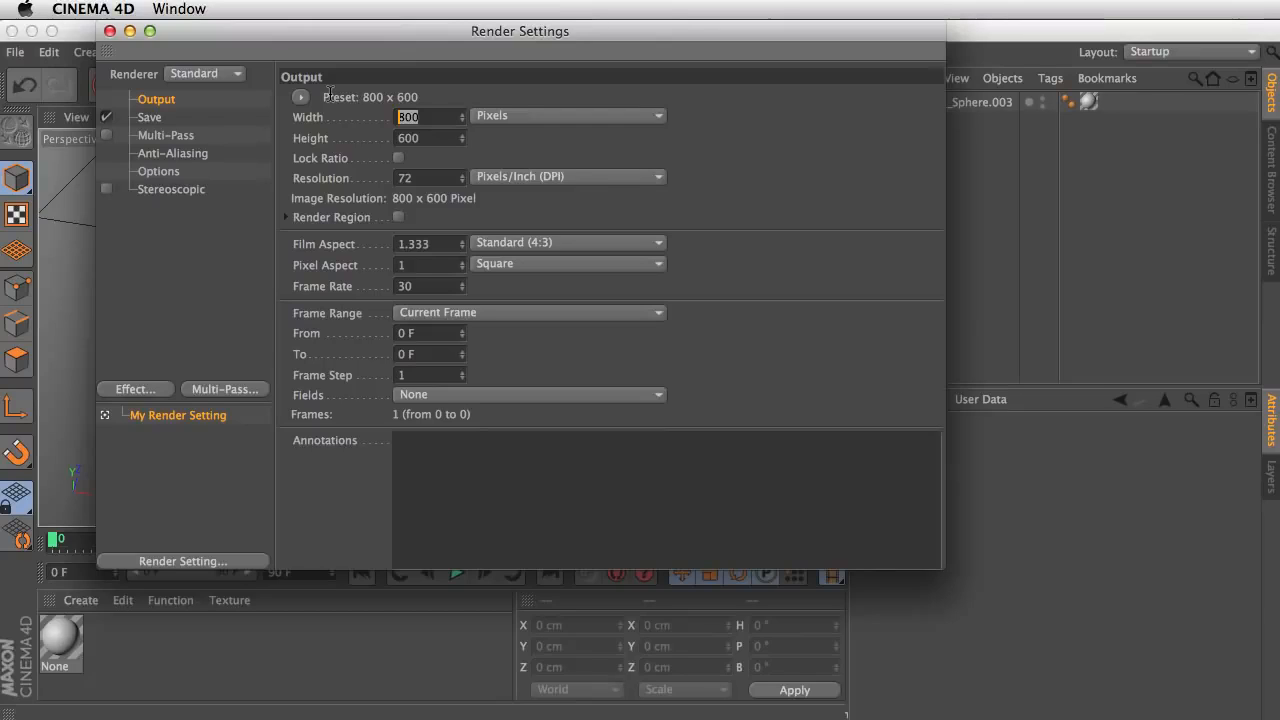
pyautogui.write('1000')
pyautogui.press('Return')
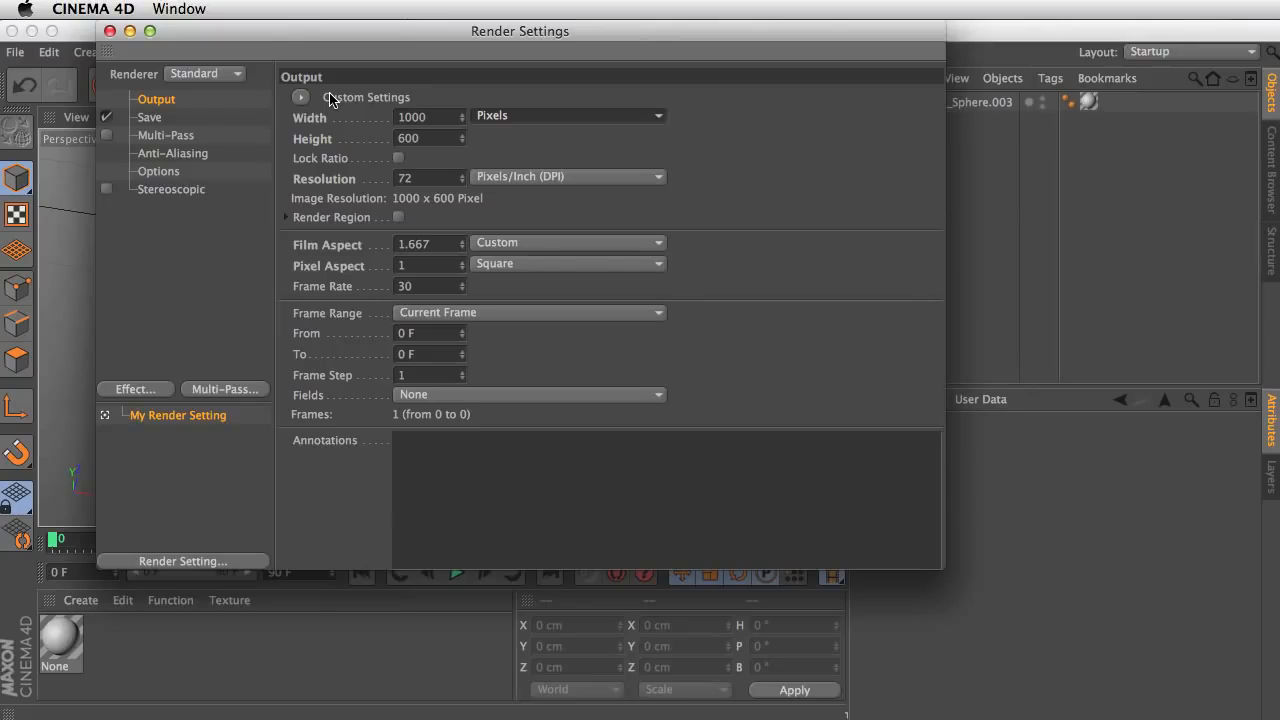
pyautogui.click(418, 138)
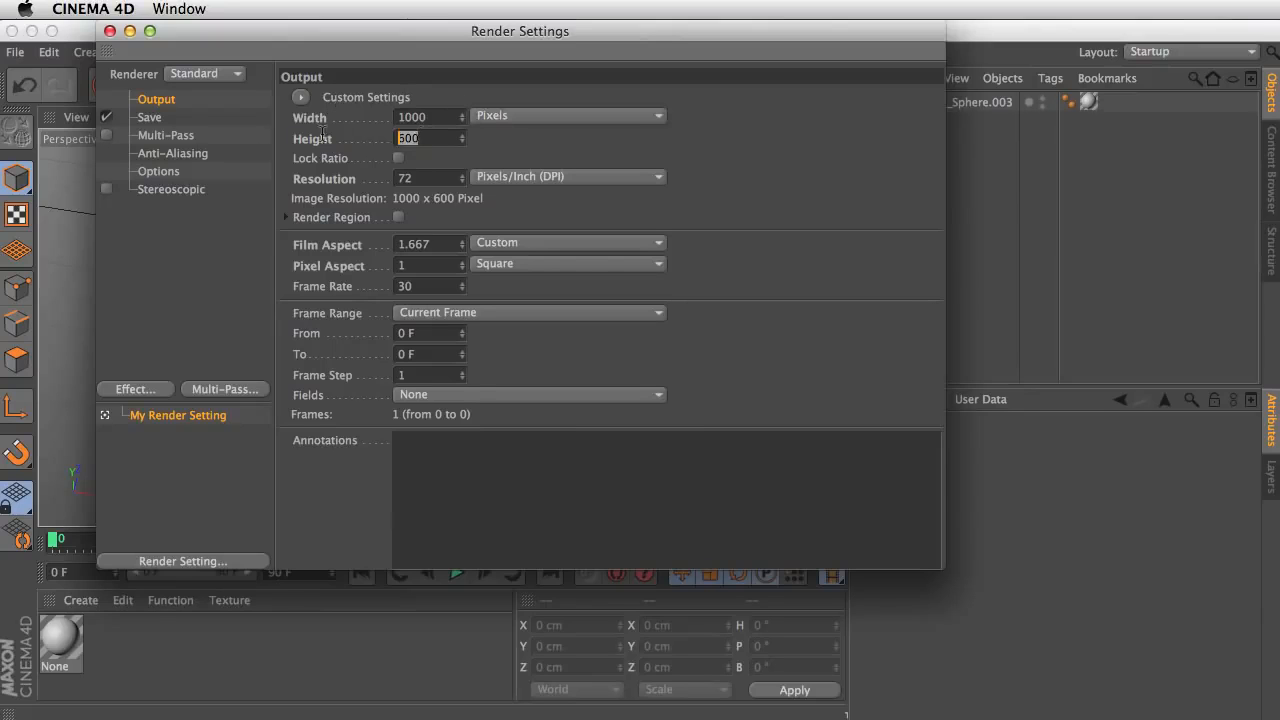
# Step: Set the regular image's save file to gibberish in the img_render folder
pyautogui.click(149, 117)
pyautogui.click(918, 134)
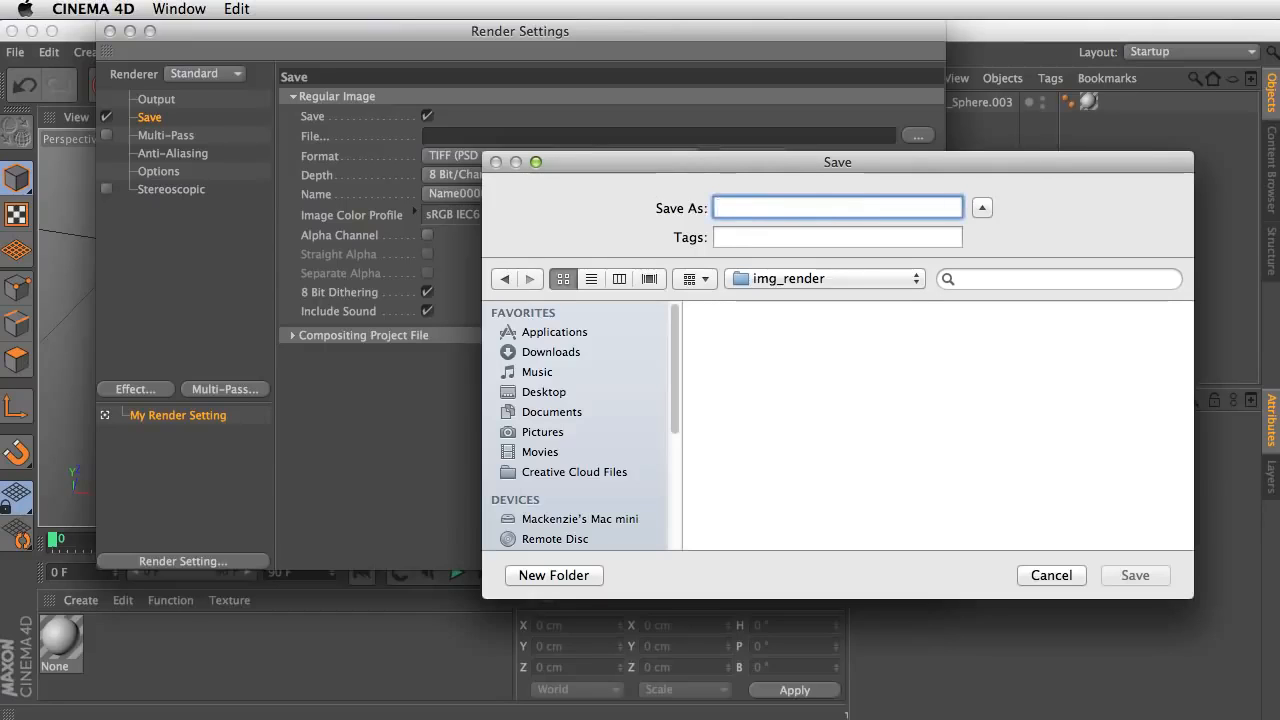
pyautogui.write('gibberish')
pyautogui.press('Return')
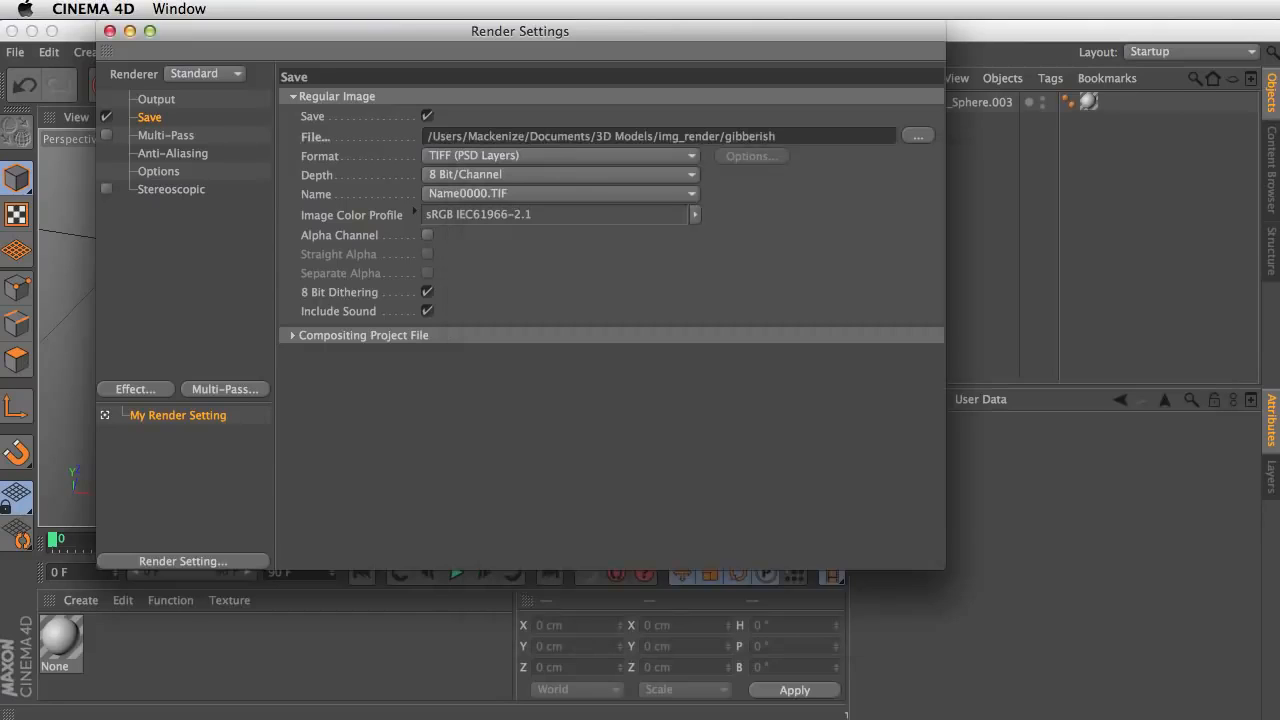
# Step: Try OpenEXR as the format of the saved render and toggle its alpha channel on and off
pyautogui.click(640, 156)
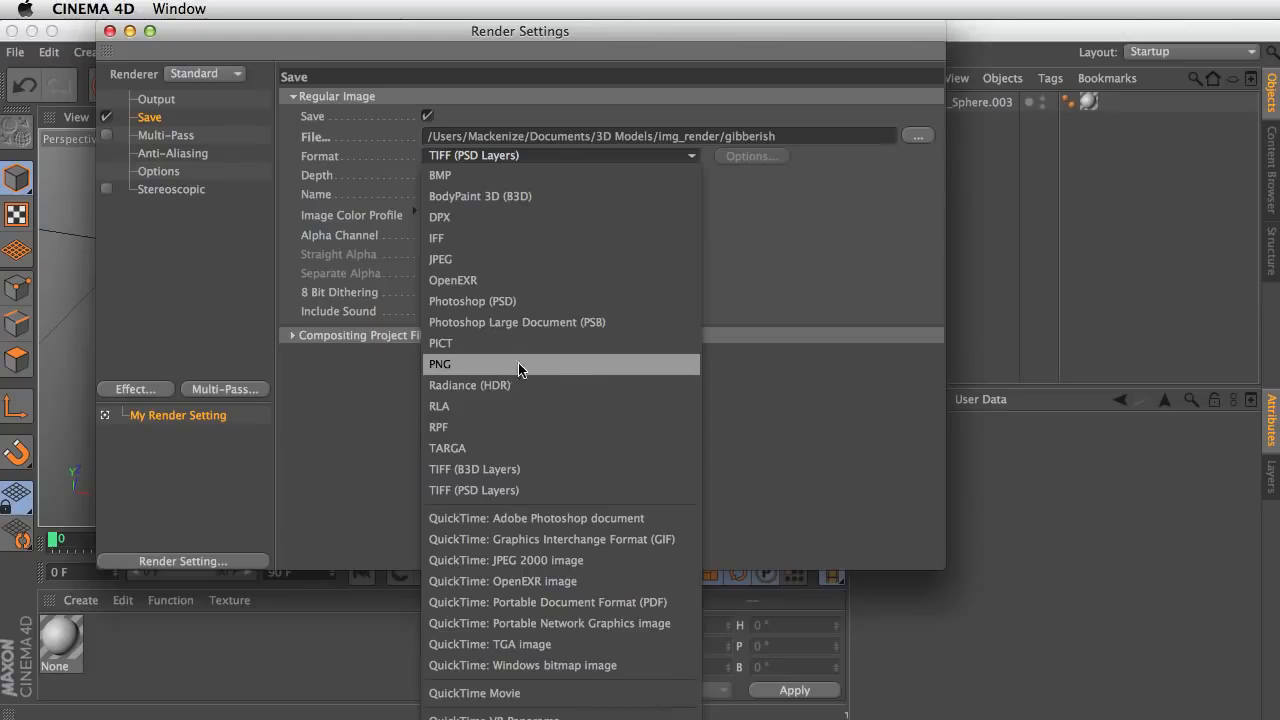
pyautogui.click(474, 280)
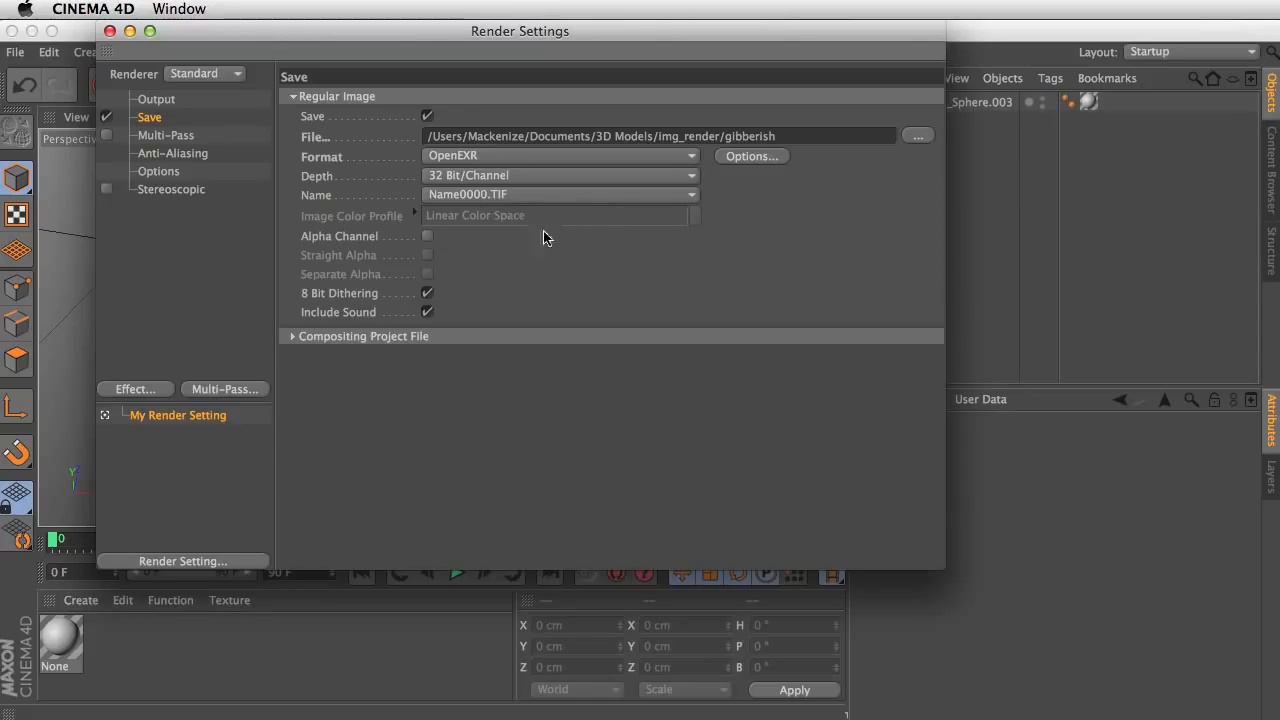
pyautogui.click(427, 236)
pyautogui.click(427, 236)
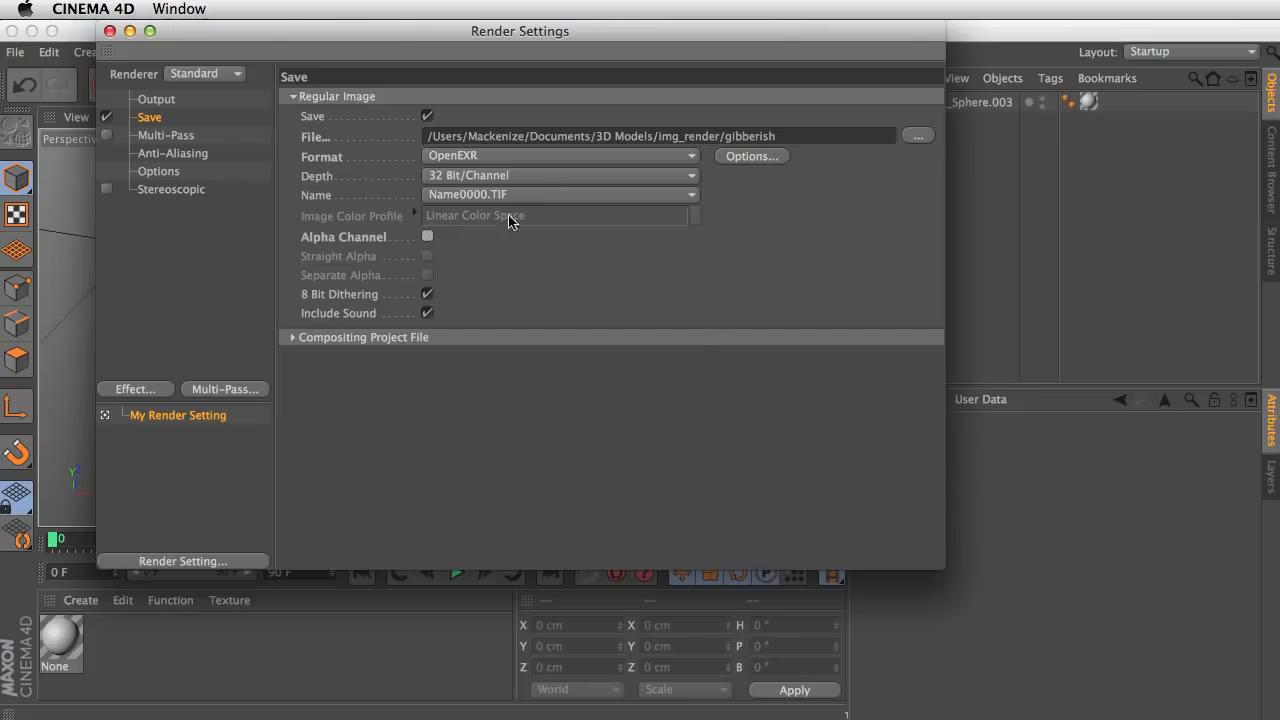
# Step: Set the saved render's format to PNG and close the render settings
pyautogui.click(524, 158)
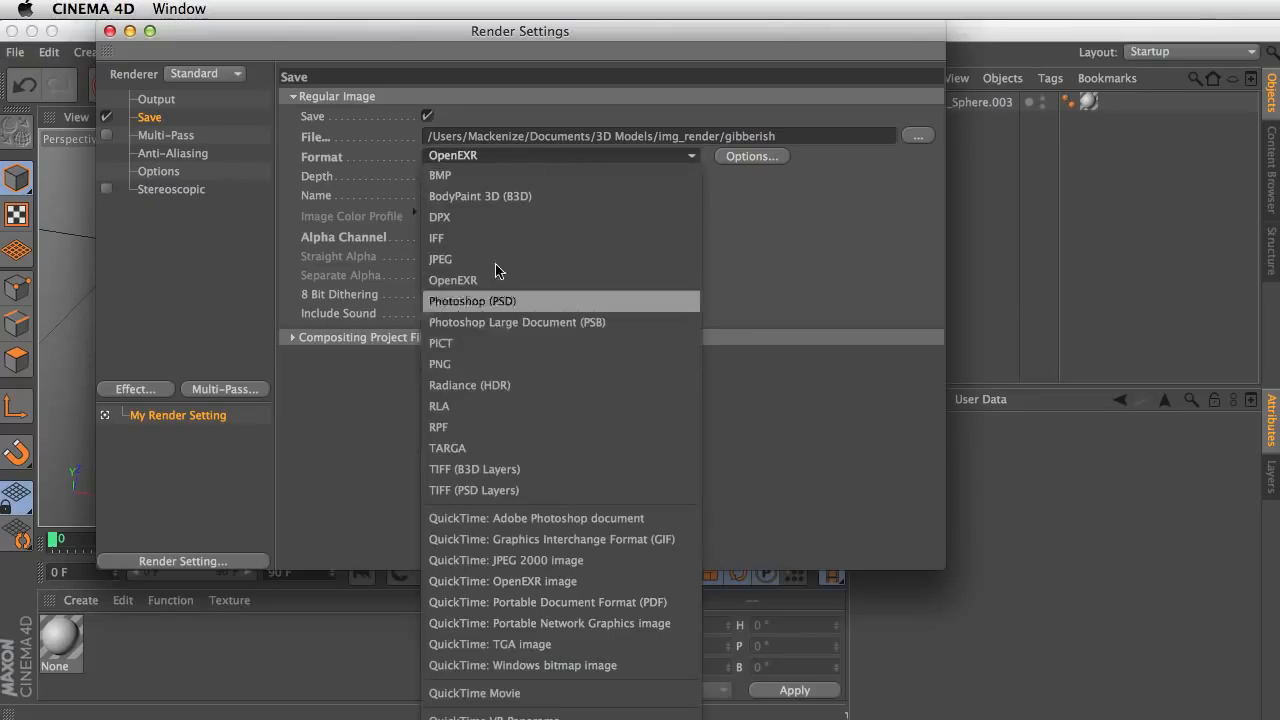
pyautogui.click(487, 363)
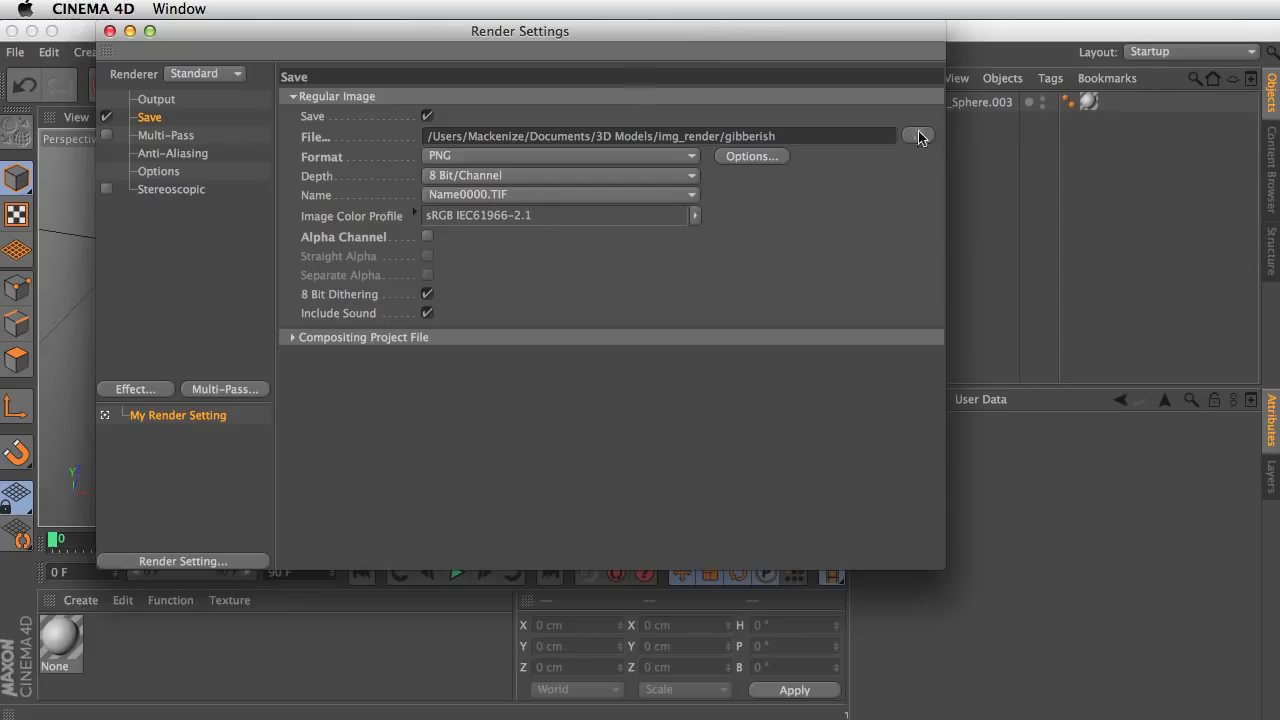
pyautogui.press('super+w')
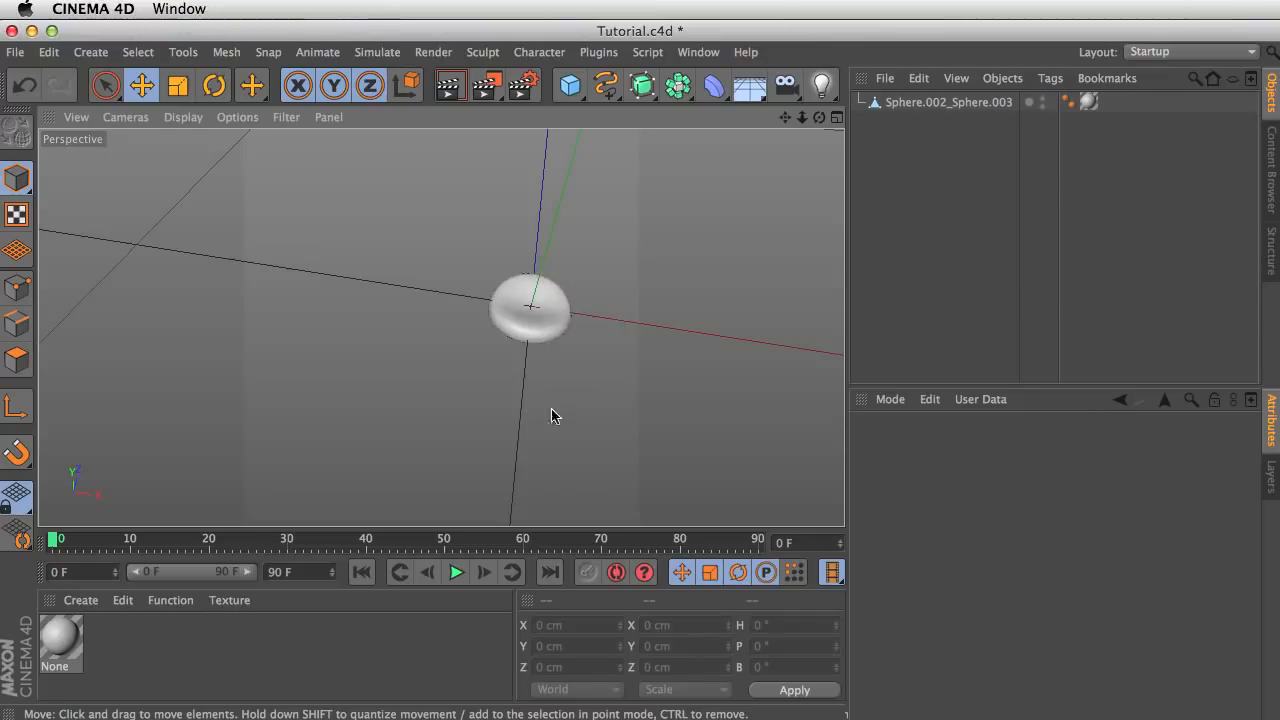
# Step: Examine the cell's surface up close from directly above, centred in the perspective view
pyautogui.moveTo(483, 366); pyautogui.dragTo(535, 505)
pyautogui.moveTo(500, 503); pyautogui.dragTo(468, 535)
pyautogui.moveTo(441, 328); pyautogui.dragTo(445, 328)
pyautogui.moveTo(557, 357); pyautogui.dragTo(462, 298)
pyautogui.moveTo(428, 202); pyautogui.dragTo(711, 426)
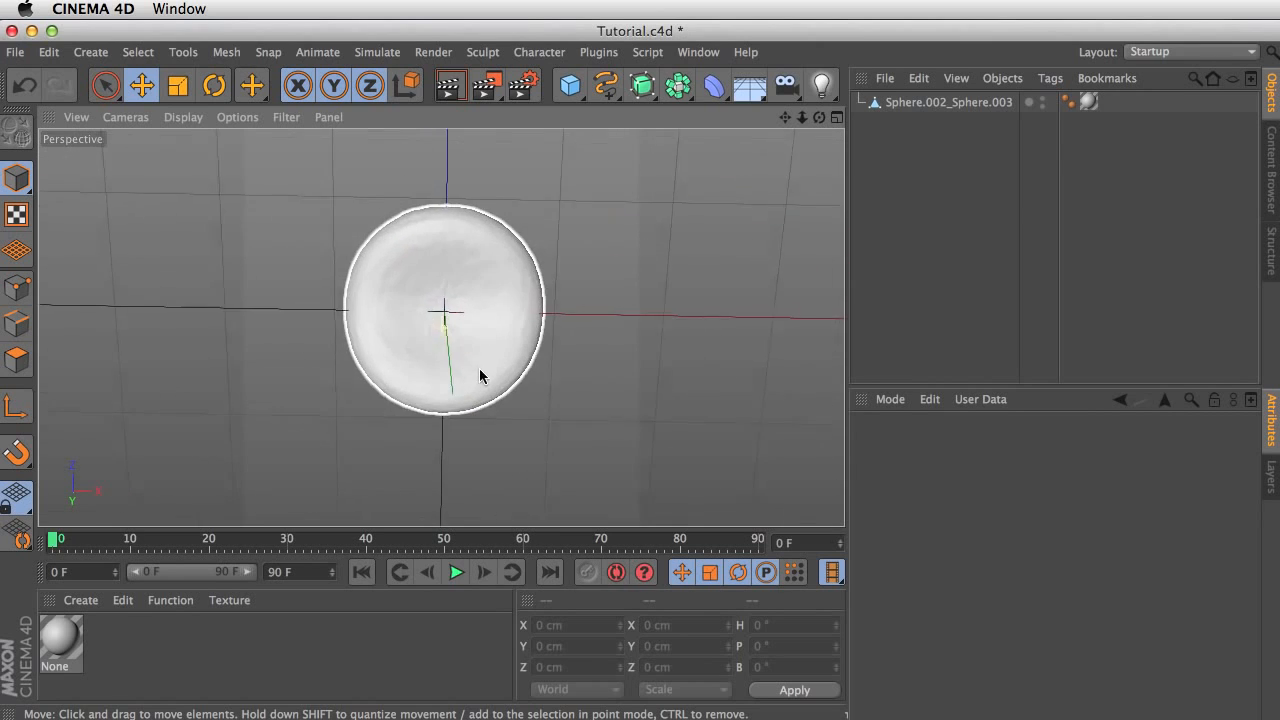
pyautogui.scroll(3, 495, 381)
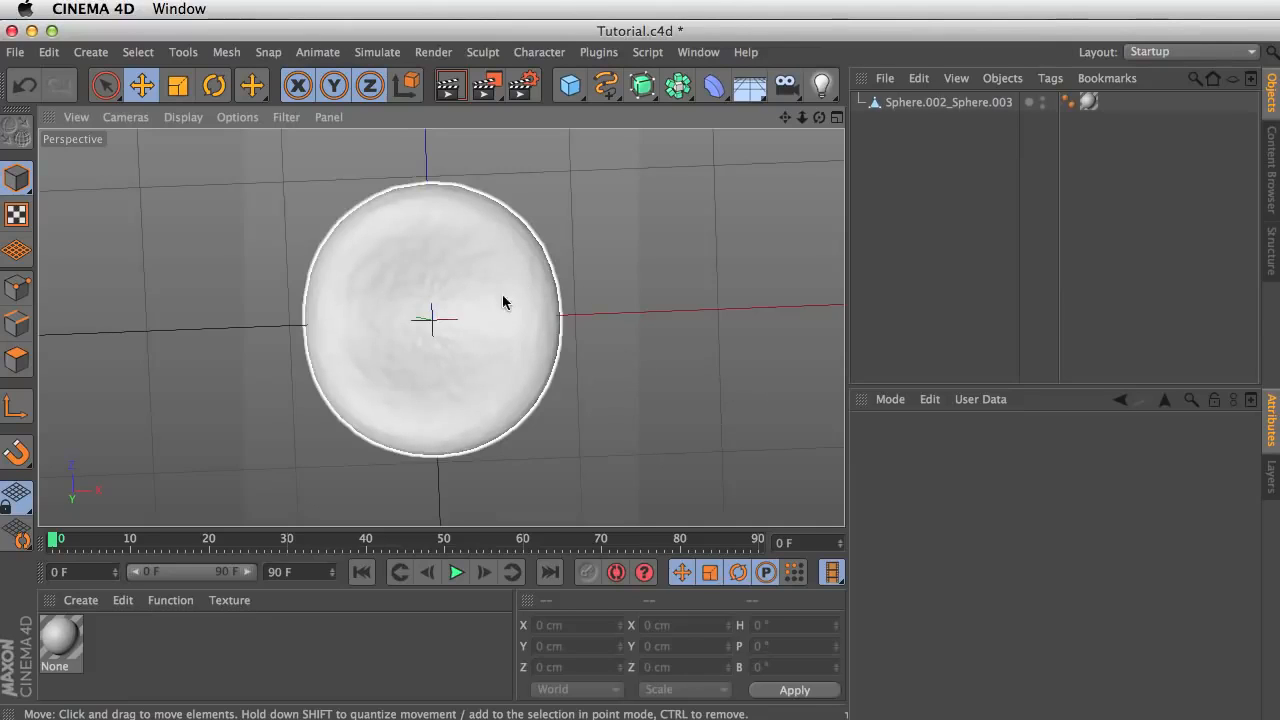
pyautogui.middleClick(469, 240)
pyautogui.middleClick(384, 247)
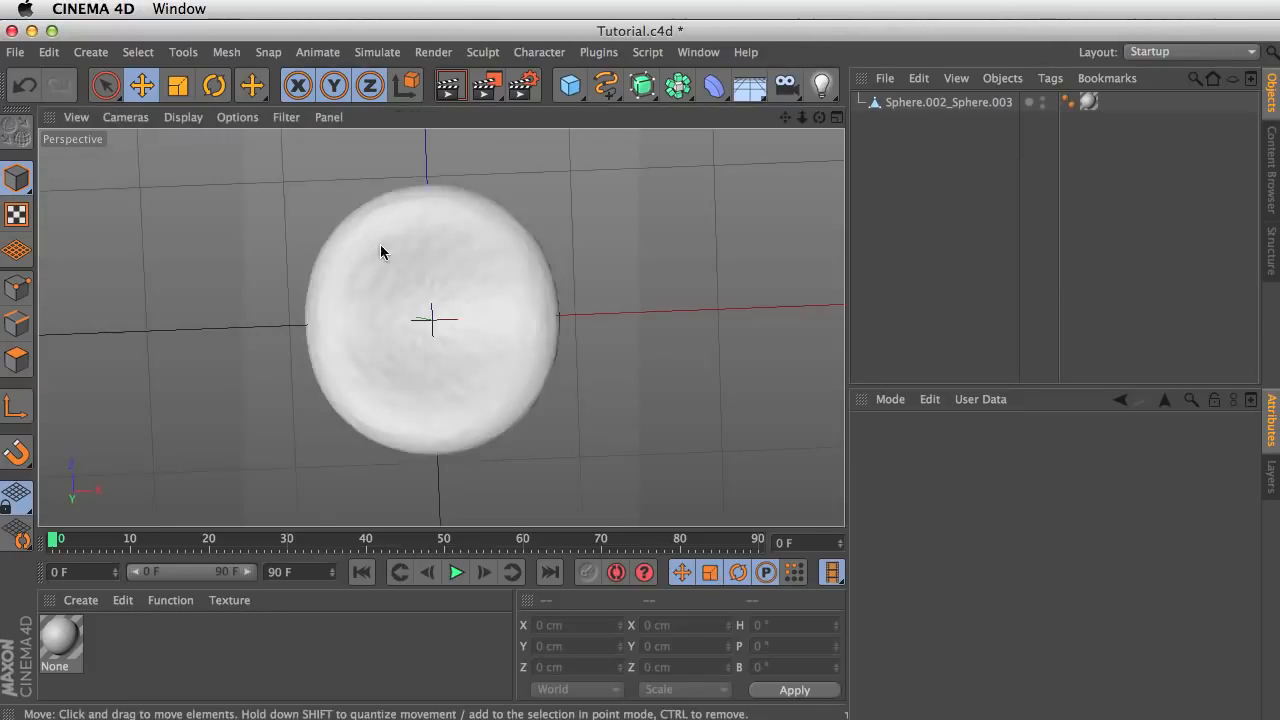
pyautogui.moveTo(490, 265); pyautogui.dragTo(513, 278)
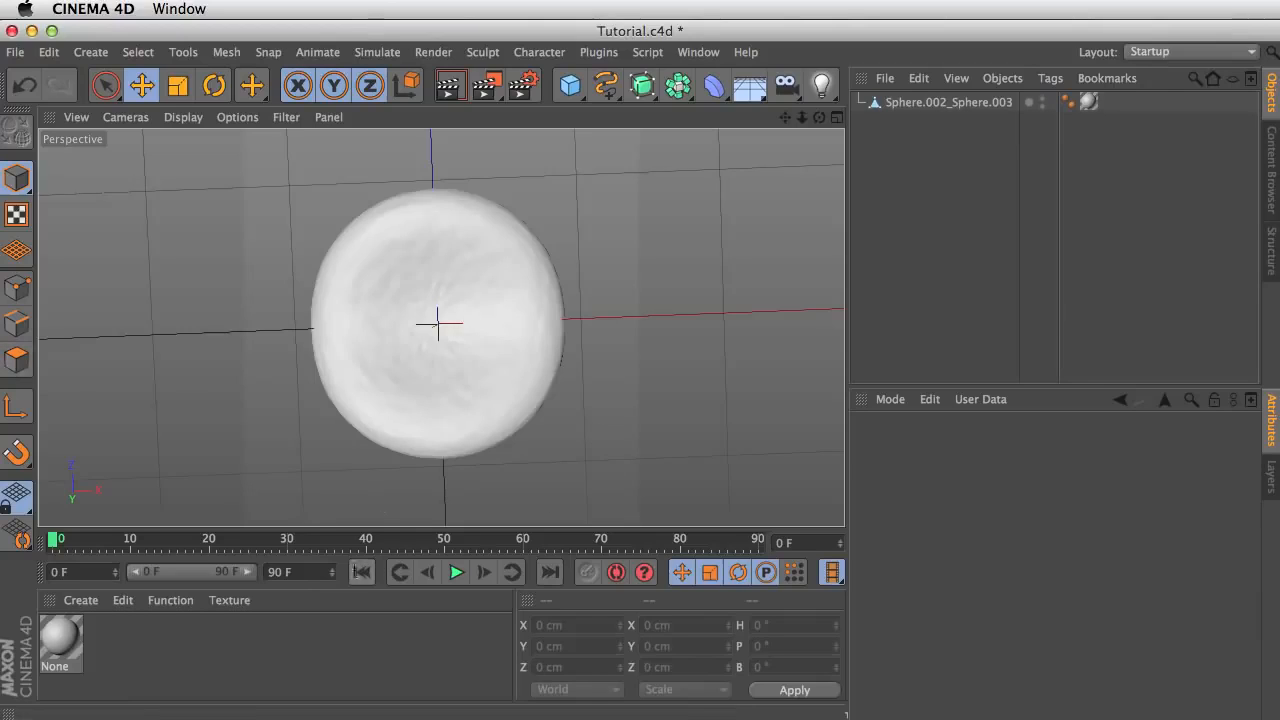
# Step: Set the animation's end to frame 240 and extend the visible timeline range to 240 F
pyautogui.moveTo(332, 574); pyautogui.dragTo(329, 582)
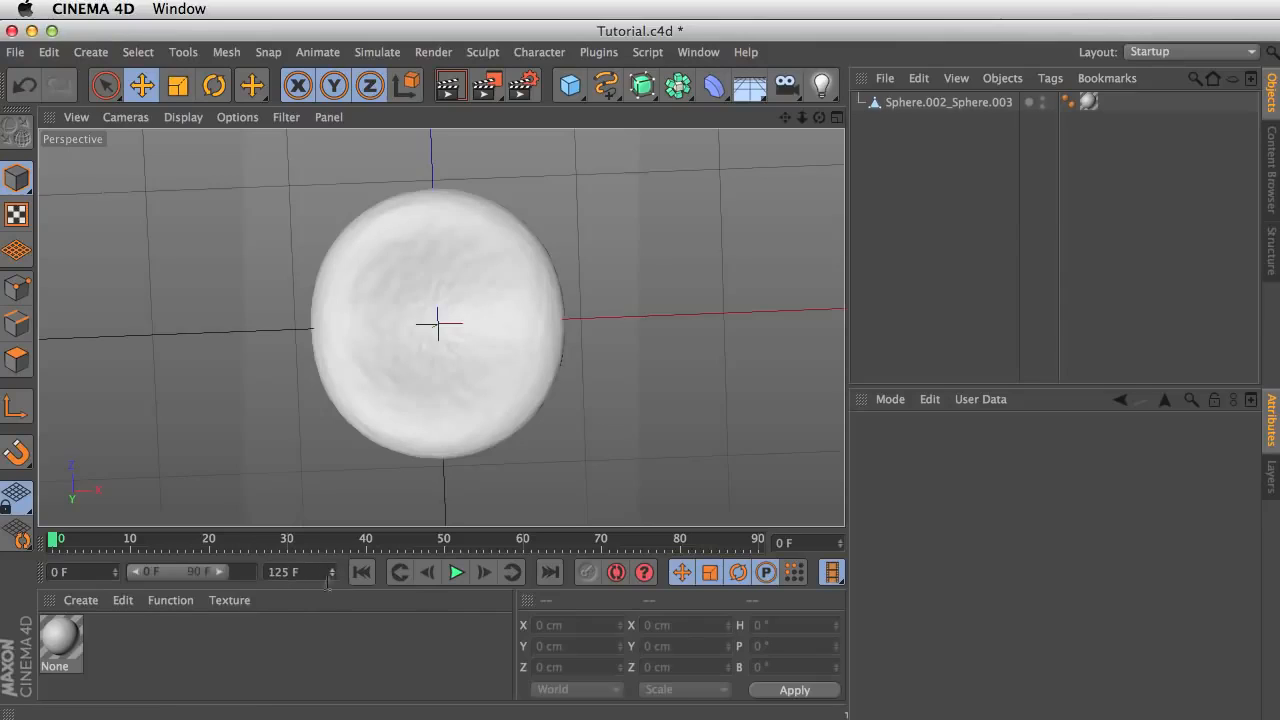
pyautogui.click(298, 571)
pyautogui.write('240')
pyautogui.press('Return')
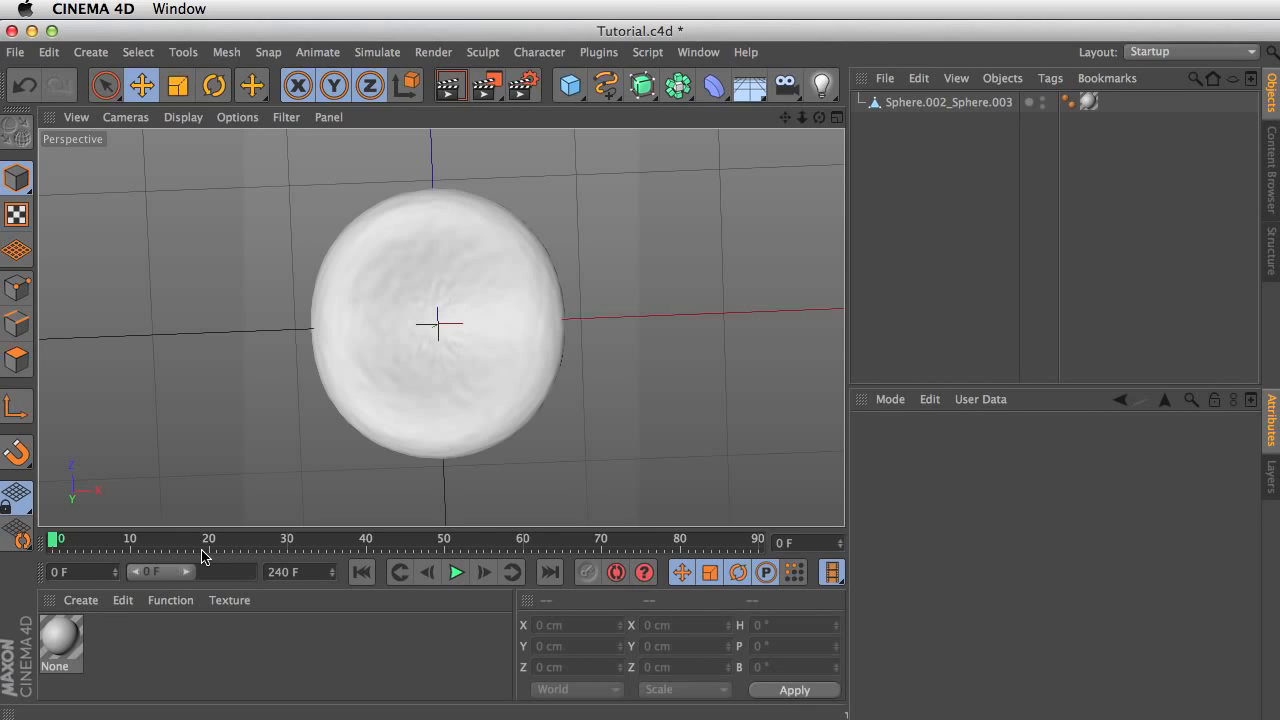
pyautogui.moveTo(190, 571); pyautogui.dragTo(352, 577)
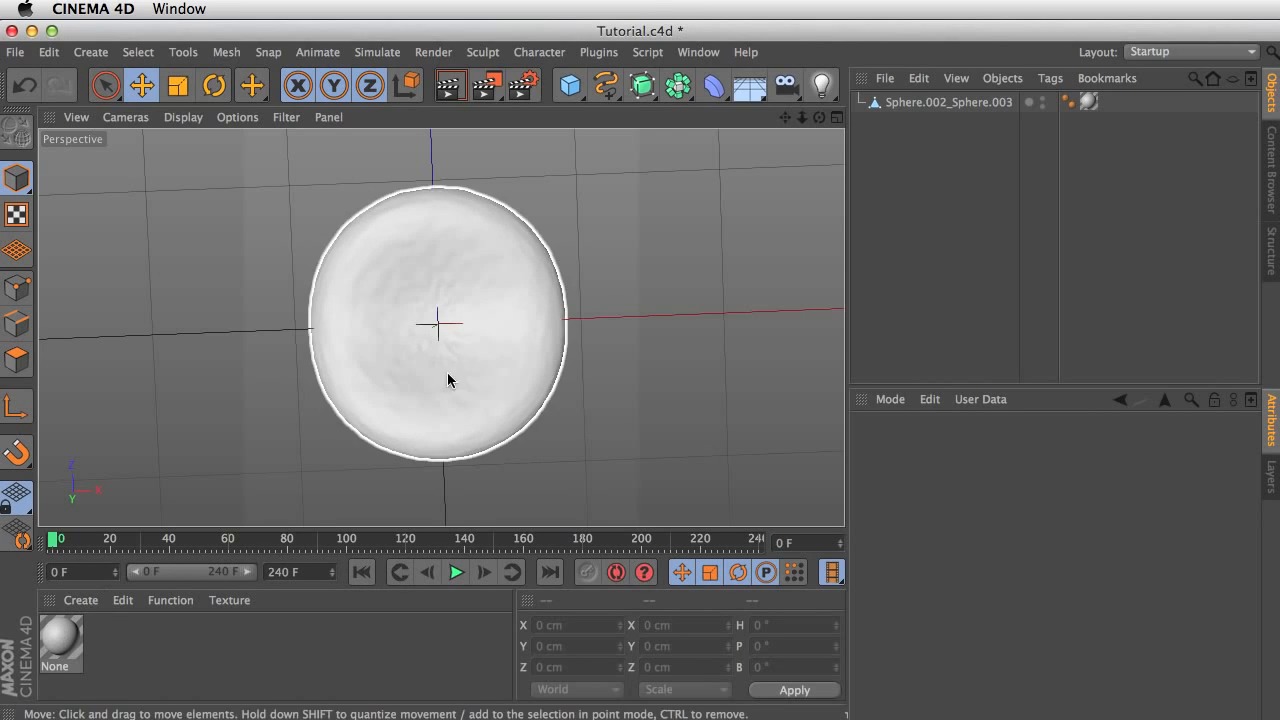
# Step: Record a keyframe of the cell's position, scale and rotation at frame 0, and move the playhead to frame 240
pyautogui.click(404, 323)
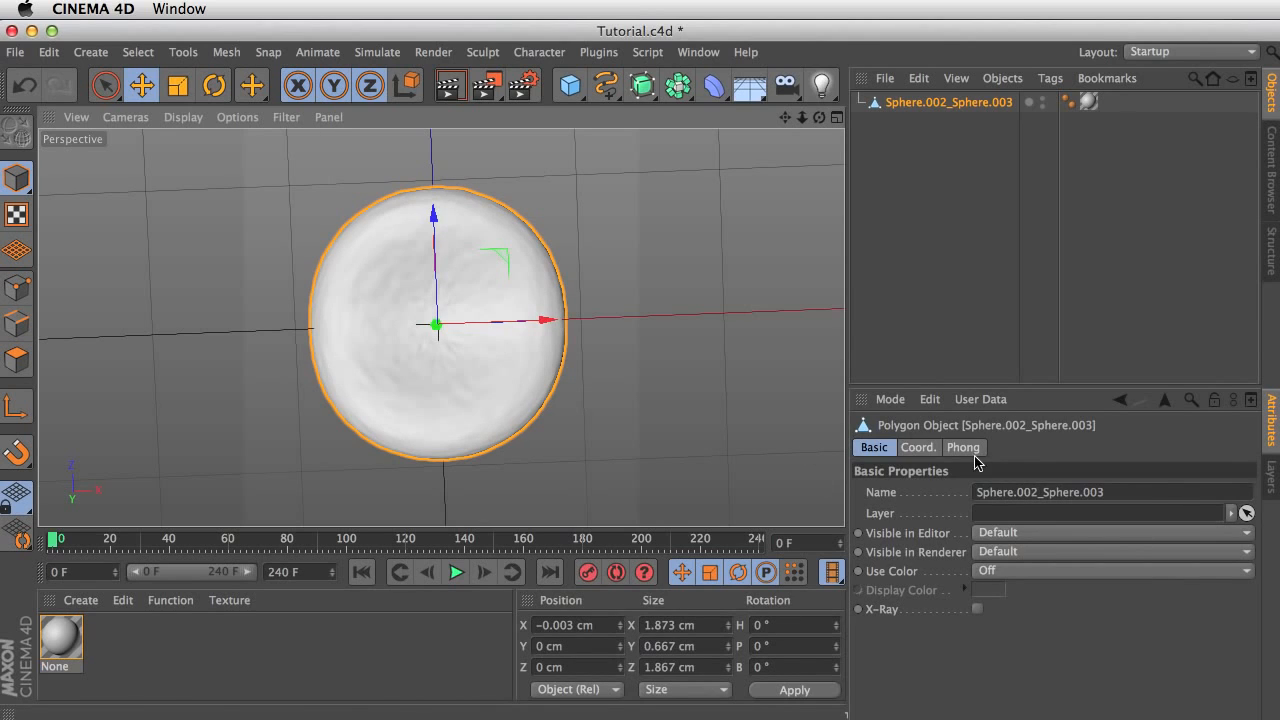
pyautogui.click(912, 449)
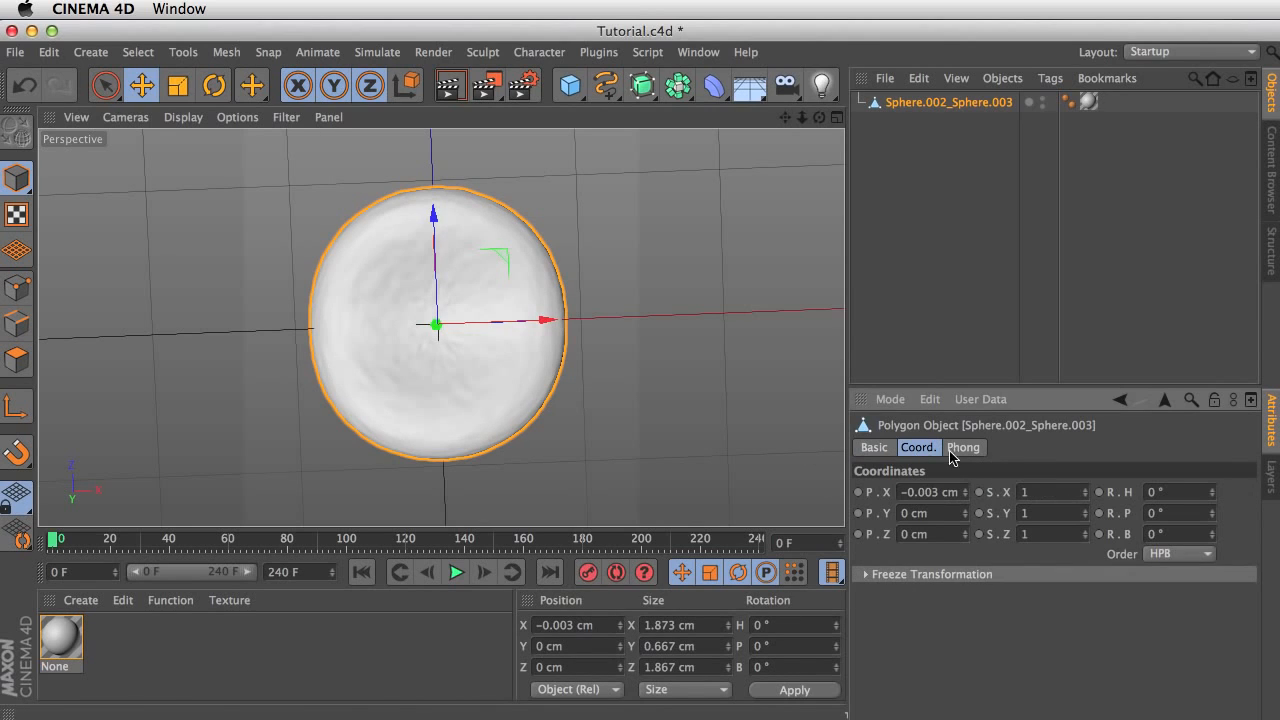
pyautogui.click(588, 574)
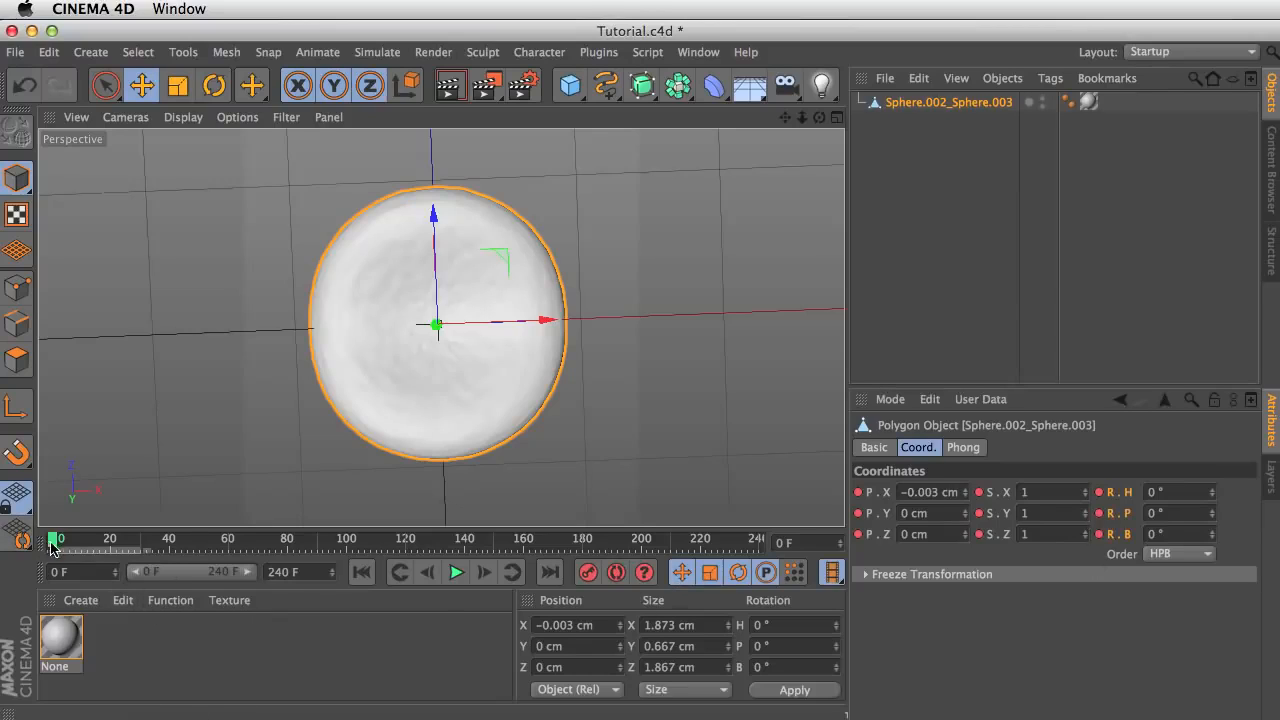
pyautogui.moveTo(56, 545); pyautogui.dragTo(1071, 531)
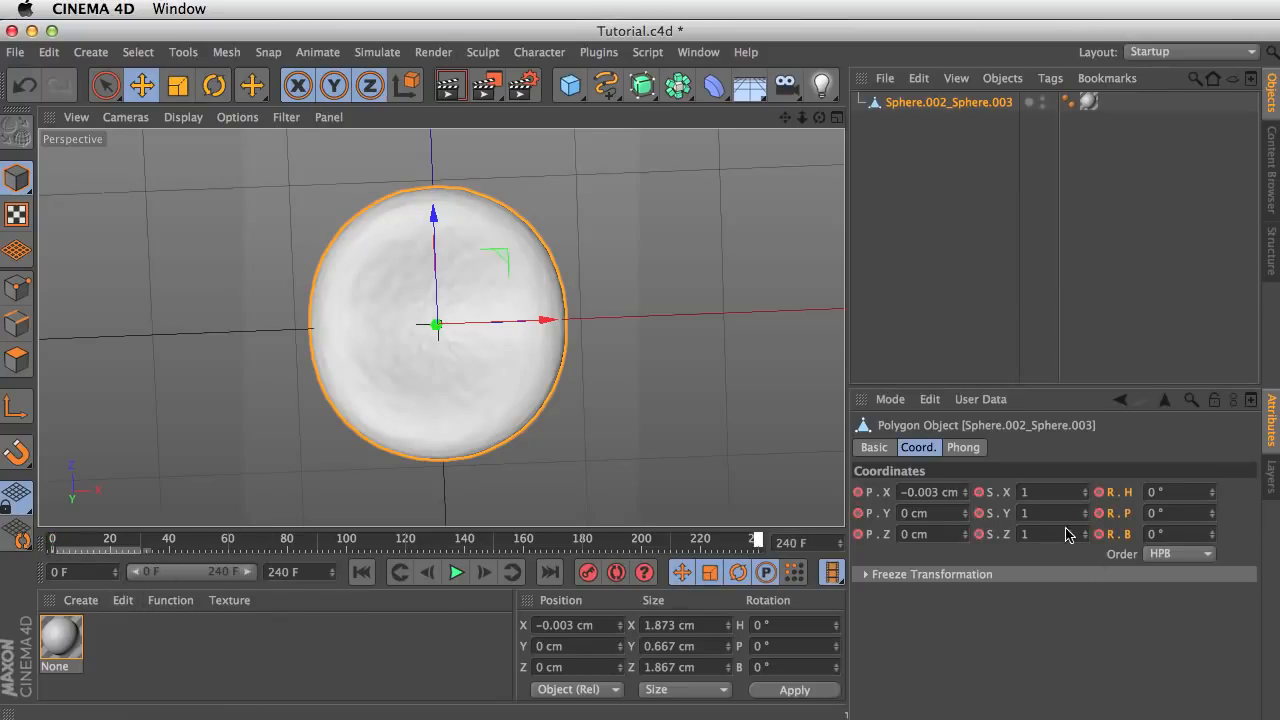
# Step: Try a heading rotation of 360° for the cell at frame 240
pyautogui.click(1172, 498)
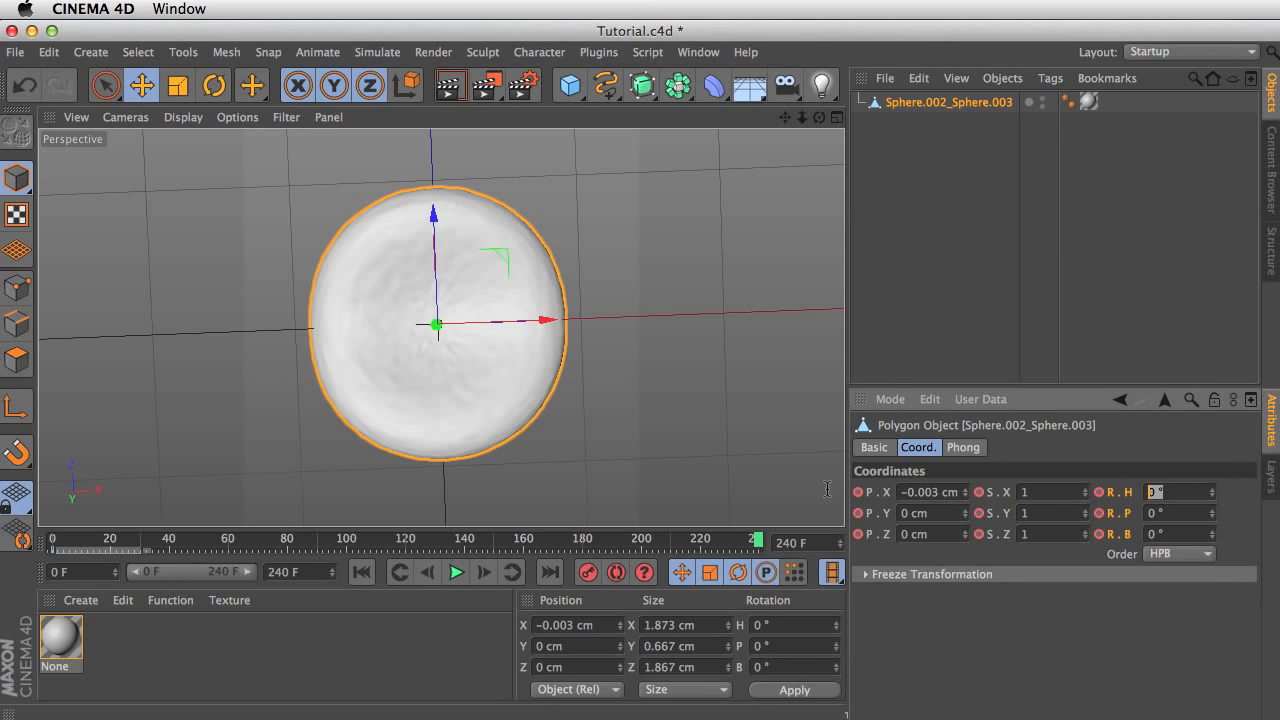
pyautogui.click(1148, 604)
pyautogui.moveTo(1216, 497)
pyautogui.mouseDown()
pyautogui.moveTo(1266, 497)
pyautogui.moveTo(1214, 494)
pyautogui.mouseUp()
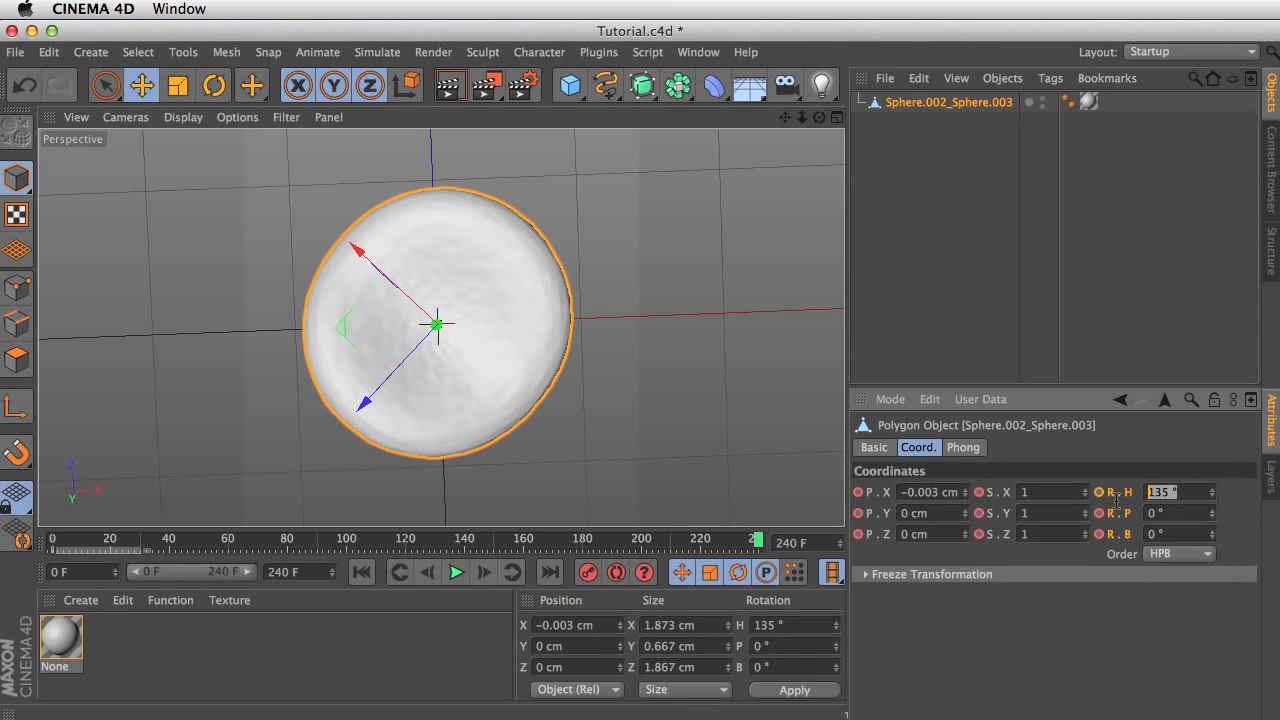
pyautogui.write('360')
pyautogui.press('Return')
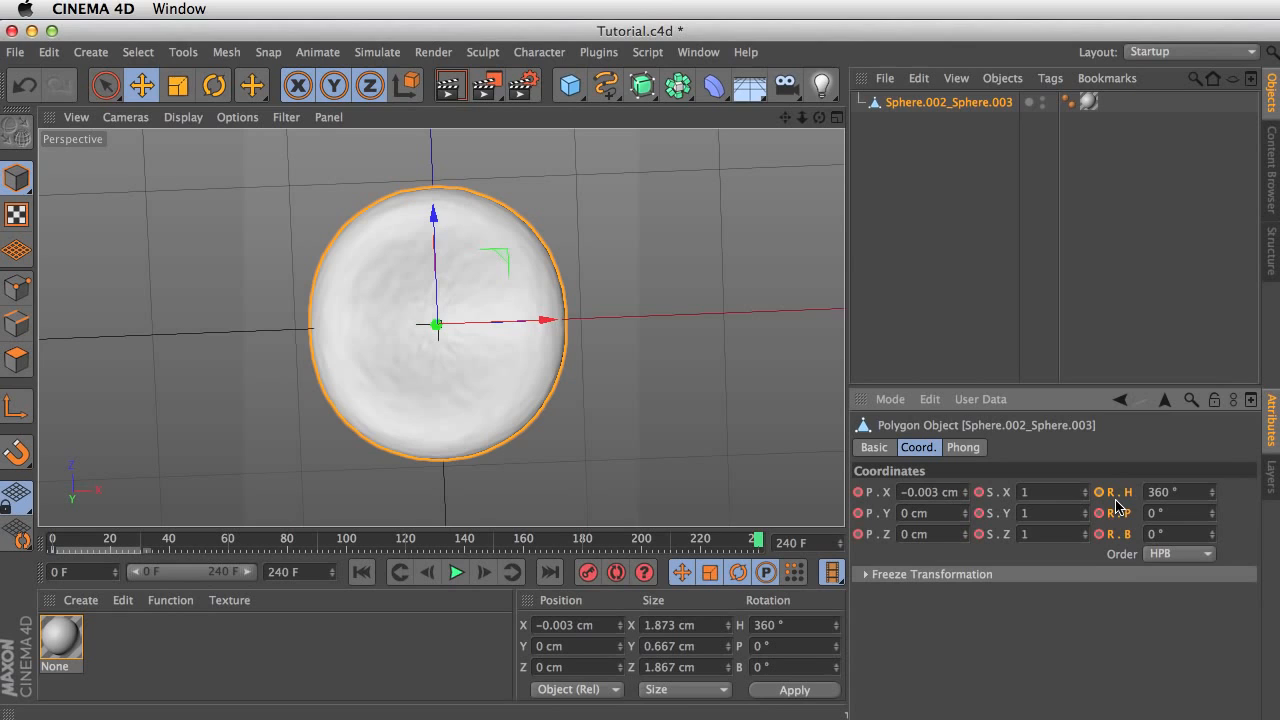
# Step: At frame 240, set the cell's pitch and bank rotation to 360° and its heading to 0°, and record the keyframe
pyautogui.moveTo(1217, 516)
pyautogui.mouseDown()
pyautogui.moveTo(1217, 496)
pyautogui.moveTo(1217, 516)
pyautogui.mouseUp()
pyautogui.click(1189, 512)
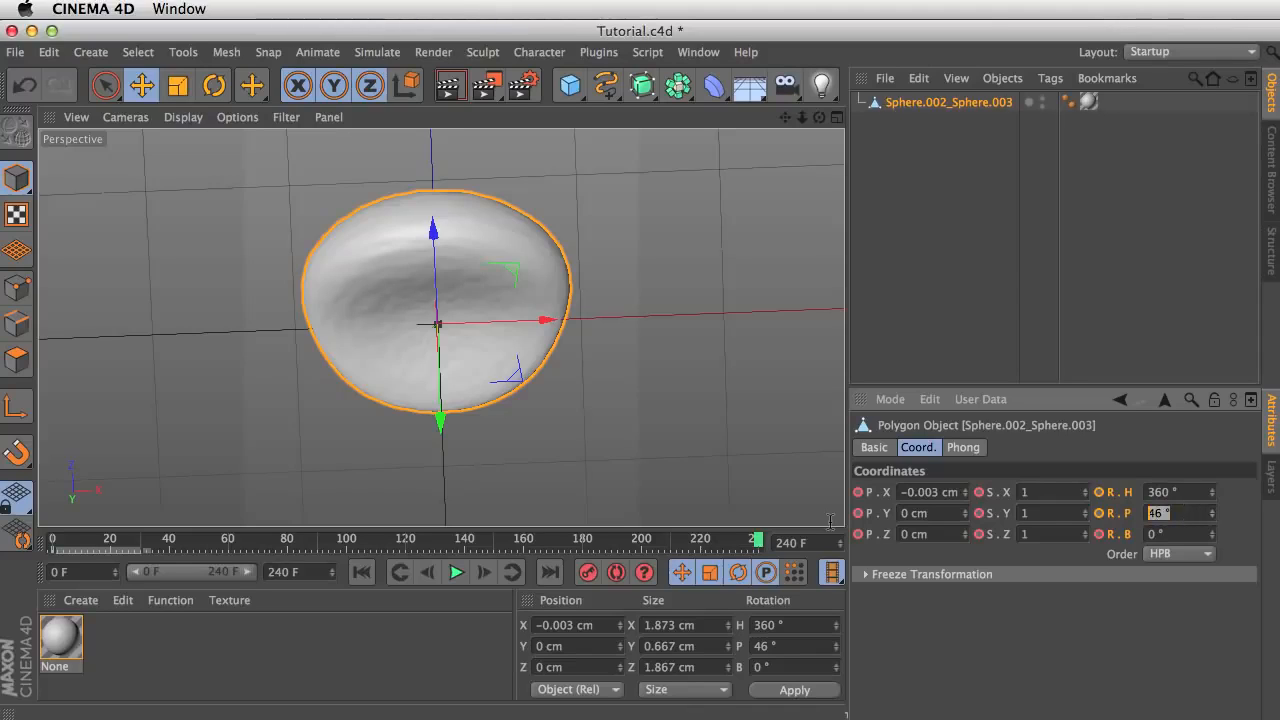
pyautogui.write('360')
pyautogui.press('Return')
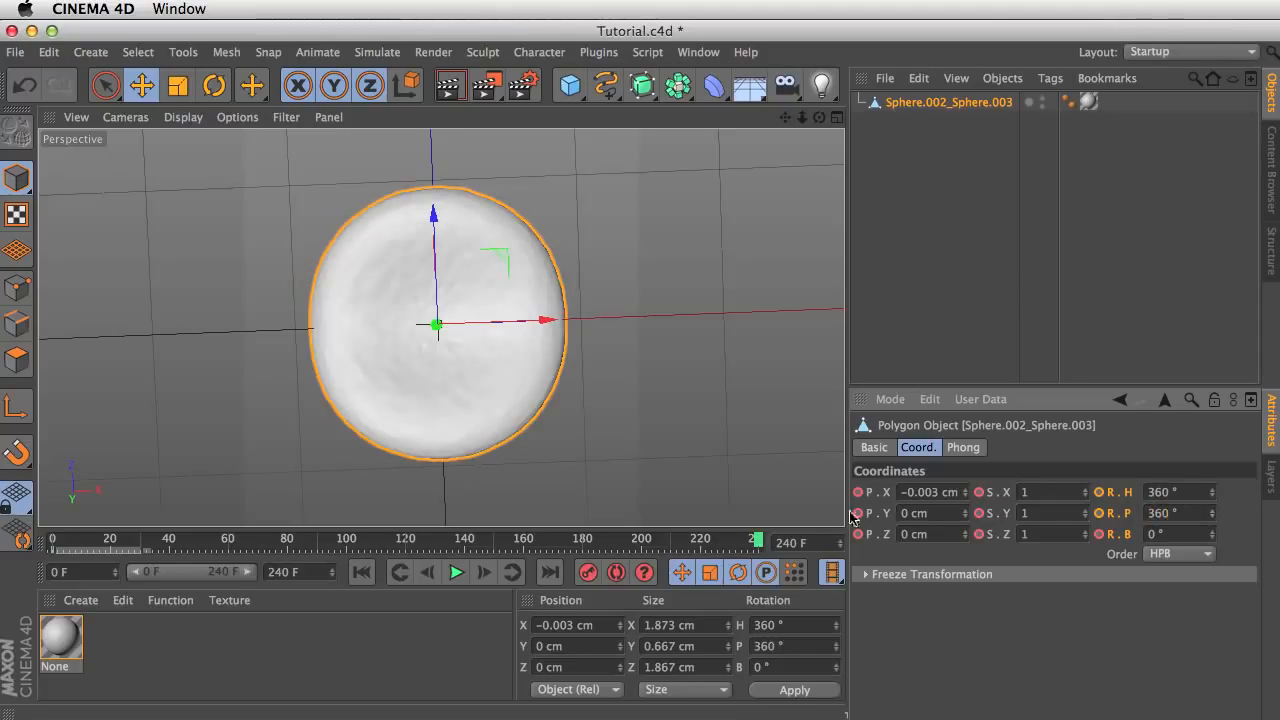
pyautogui.moveTo(1211, 535); pyautogui.dragTo(992, 547)
pyautogui.write('3')
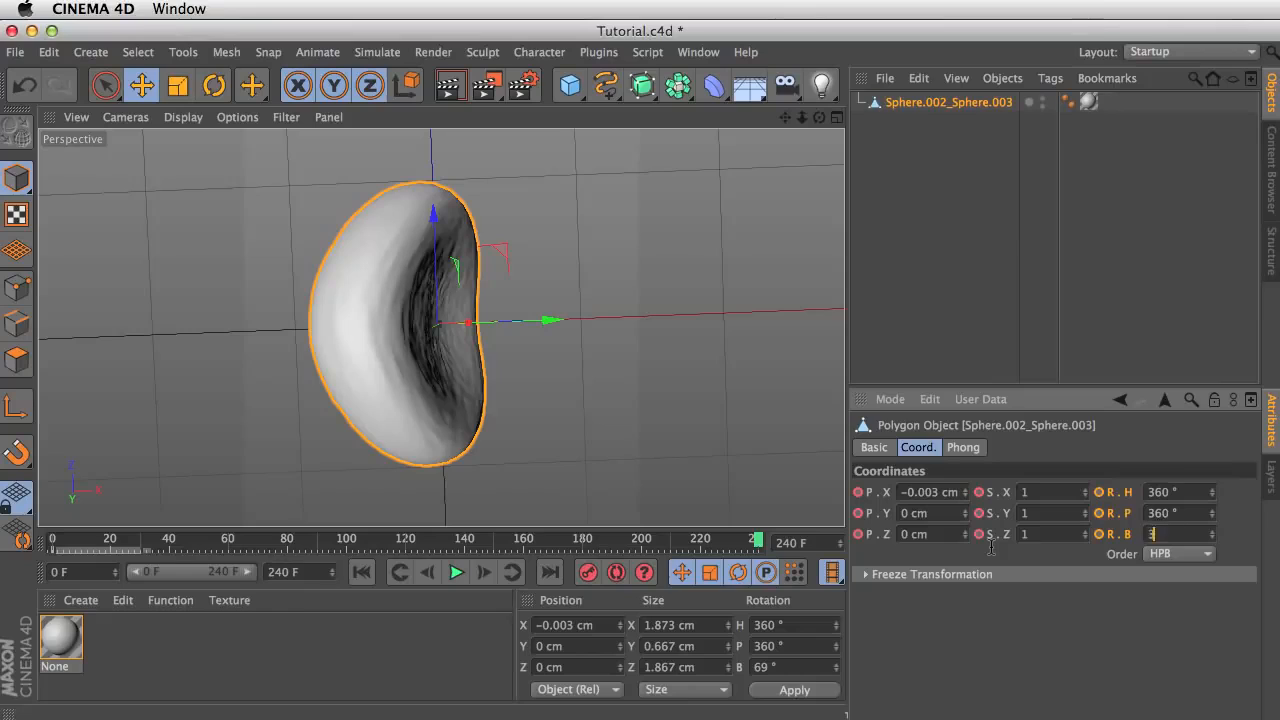
pyautogui.write('60')
pyautogui.press('Return')
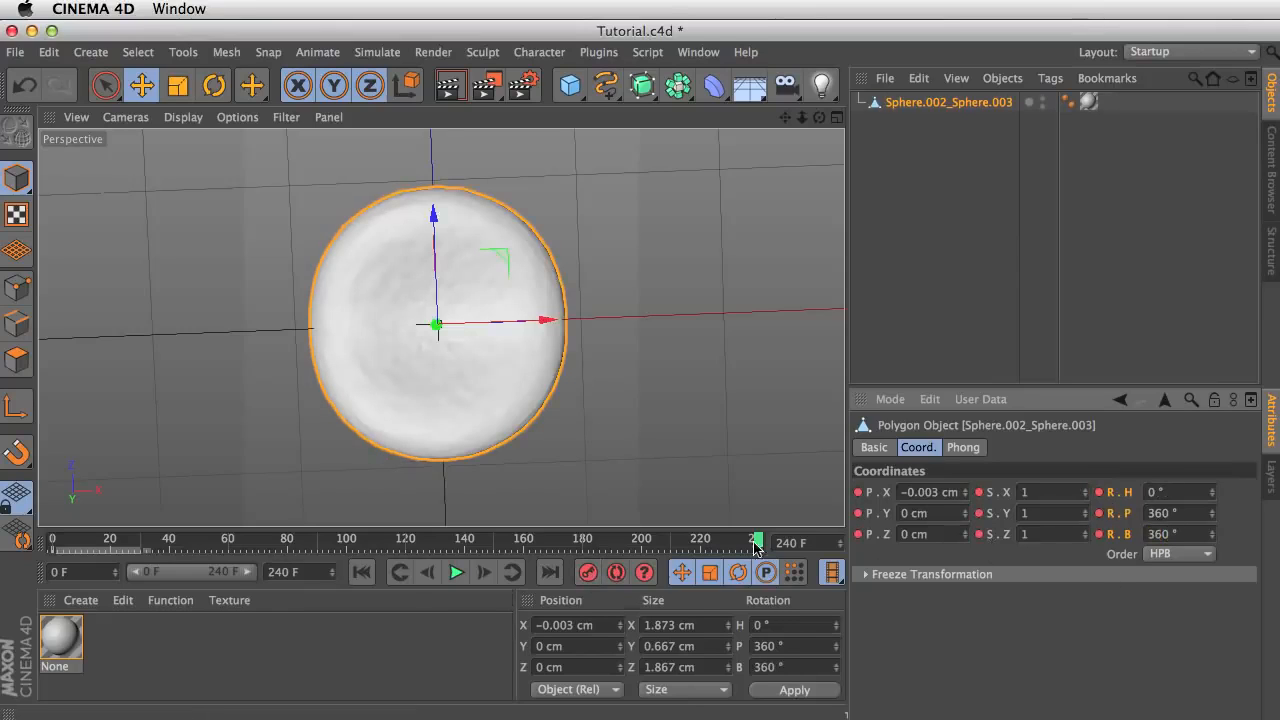
# Step: Preview the cell's rotation animation from frame 0 and save the project
pyautogui.moveTo(757, 543); pyautogui.dragTo(2, 553)
pyautogui.click(723, 434)
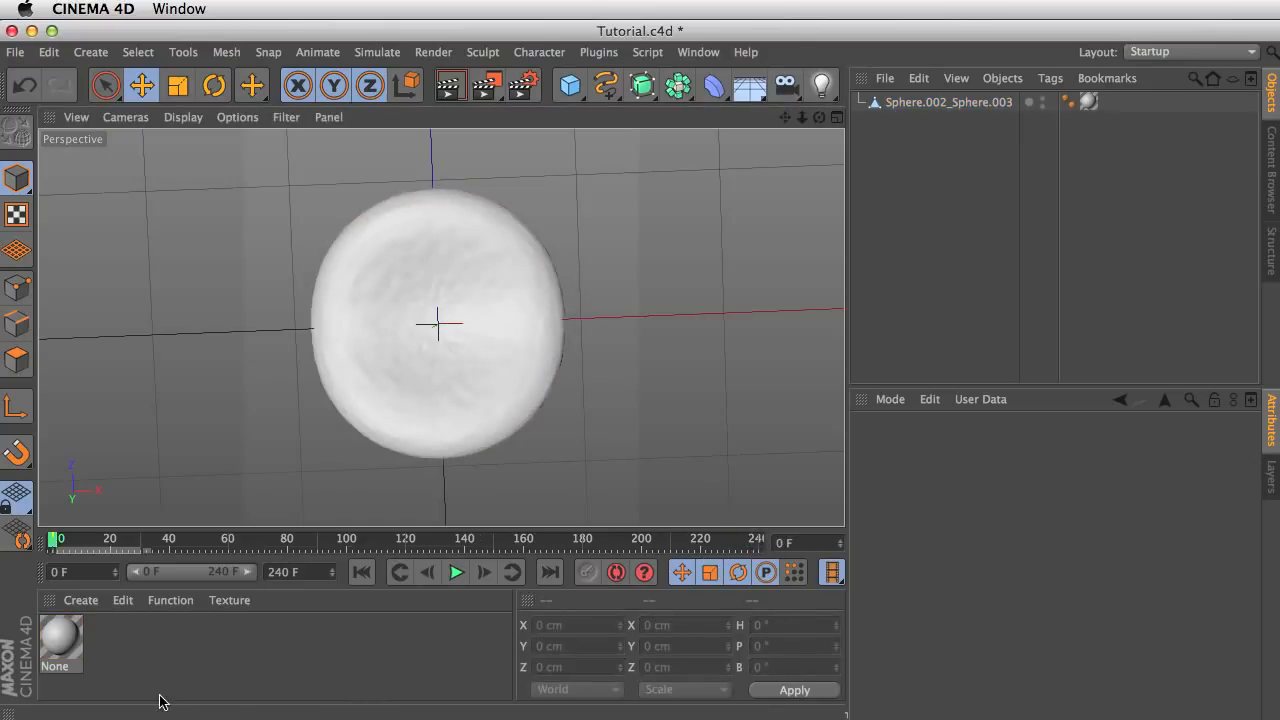
pyautogui.click(456, 572)
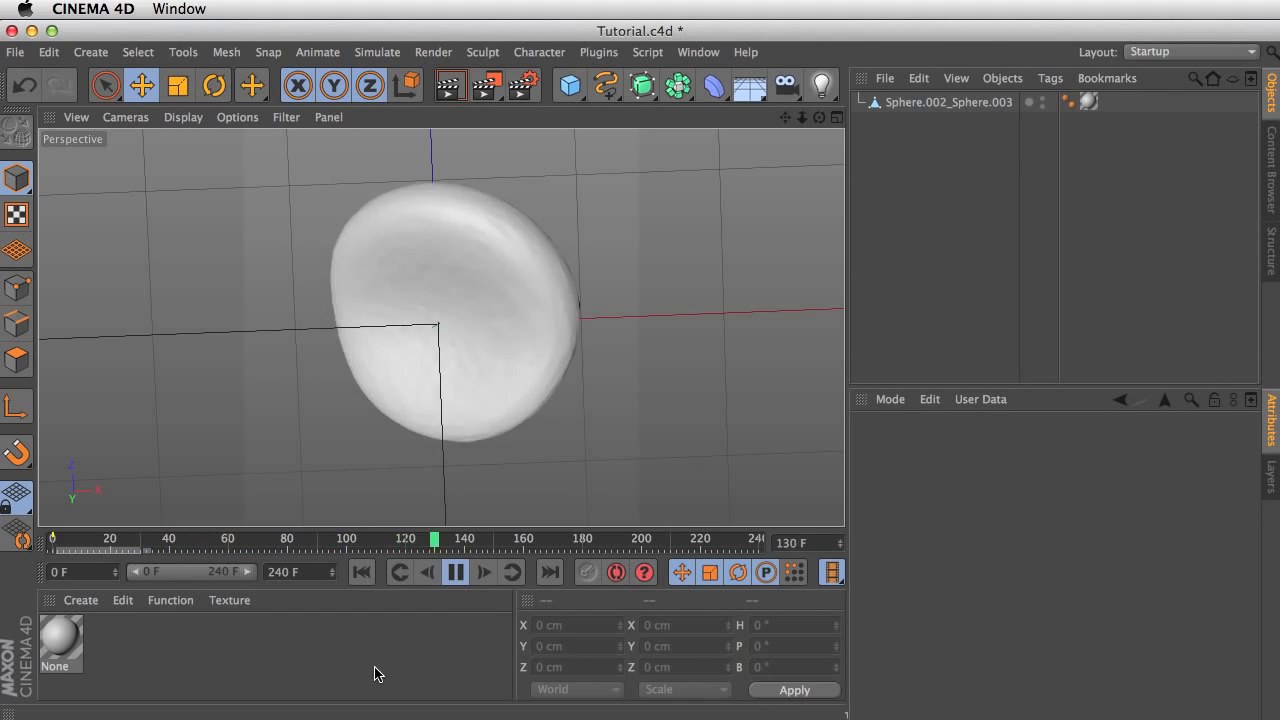
pyautogui.press('F8')
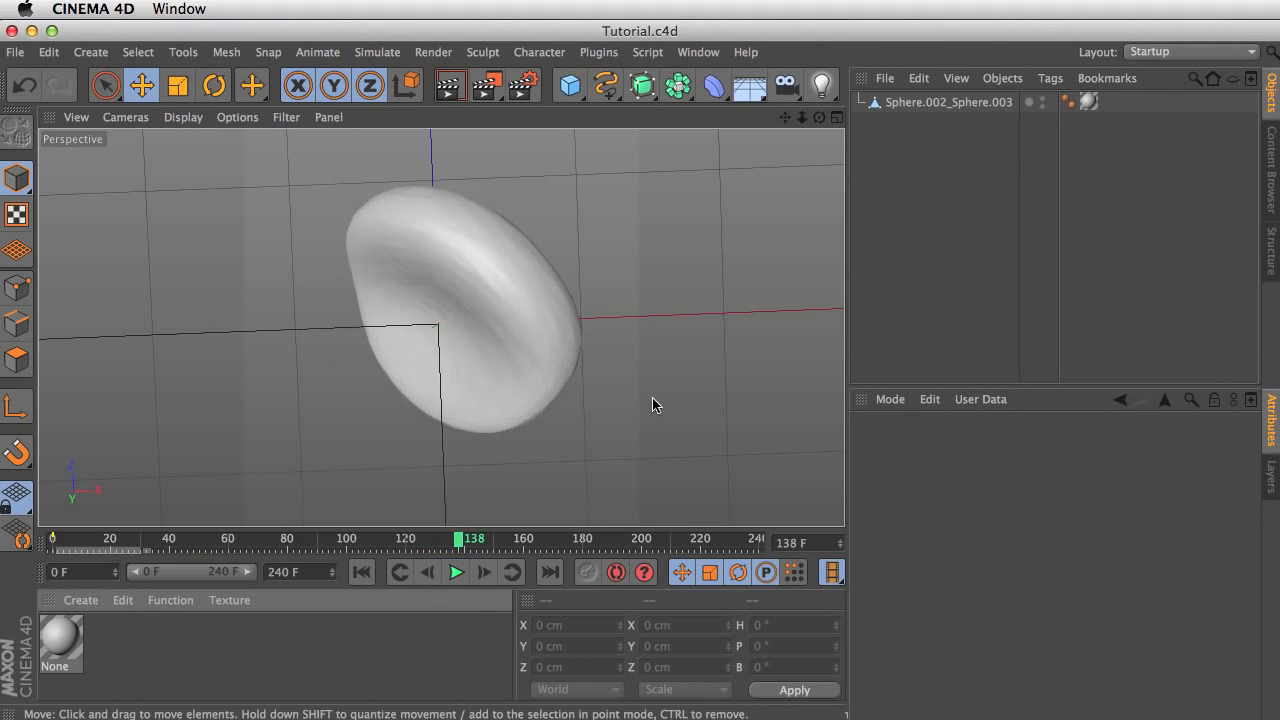
# Step: Darken the cell material's colour to RGB 34, 34, 34 and render the project to the Picture Viewer
pyautogui.doubleClick(62, 648)
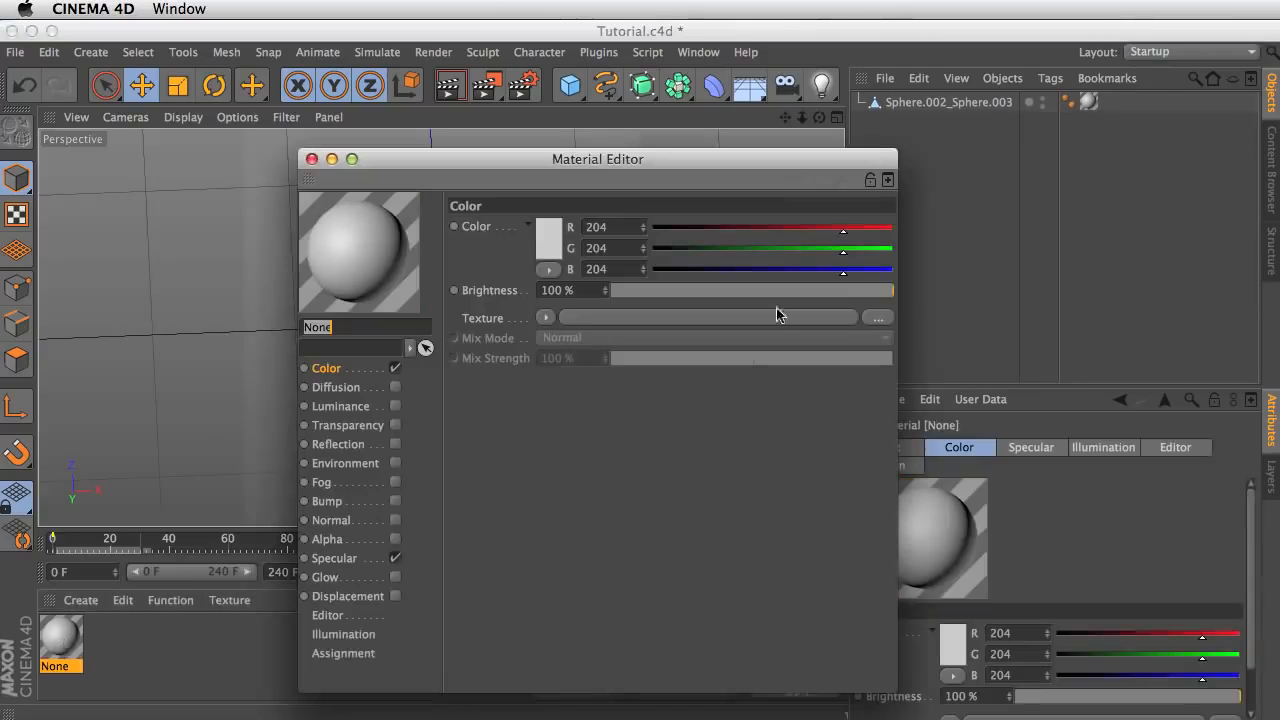
pyautogui.moveTo(569, 160); pyautogui.dragTo(850, 146)
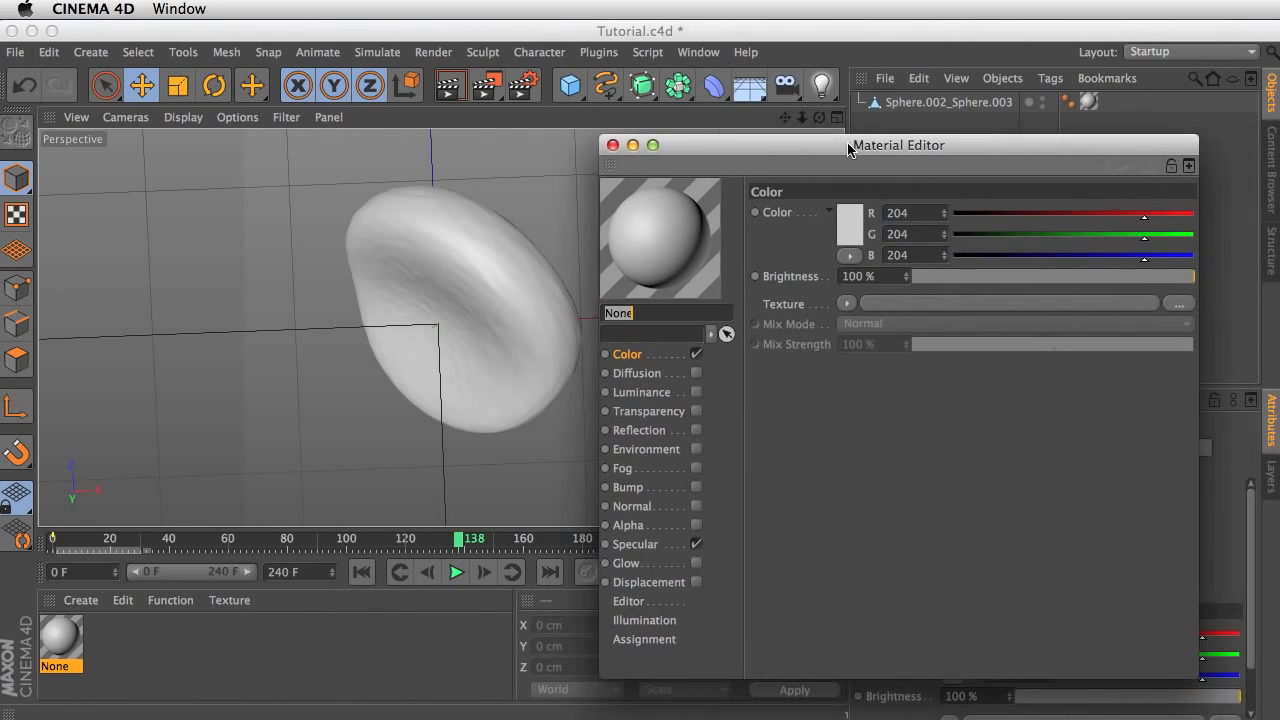
pyautogui.click(856, 234)
pyautogui.moveTo(790, 233); pyautogui.dragTo(721, 269)
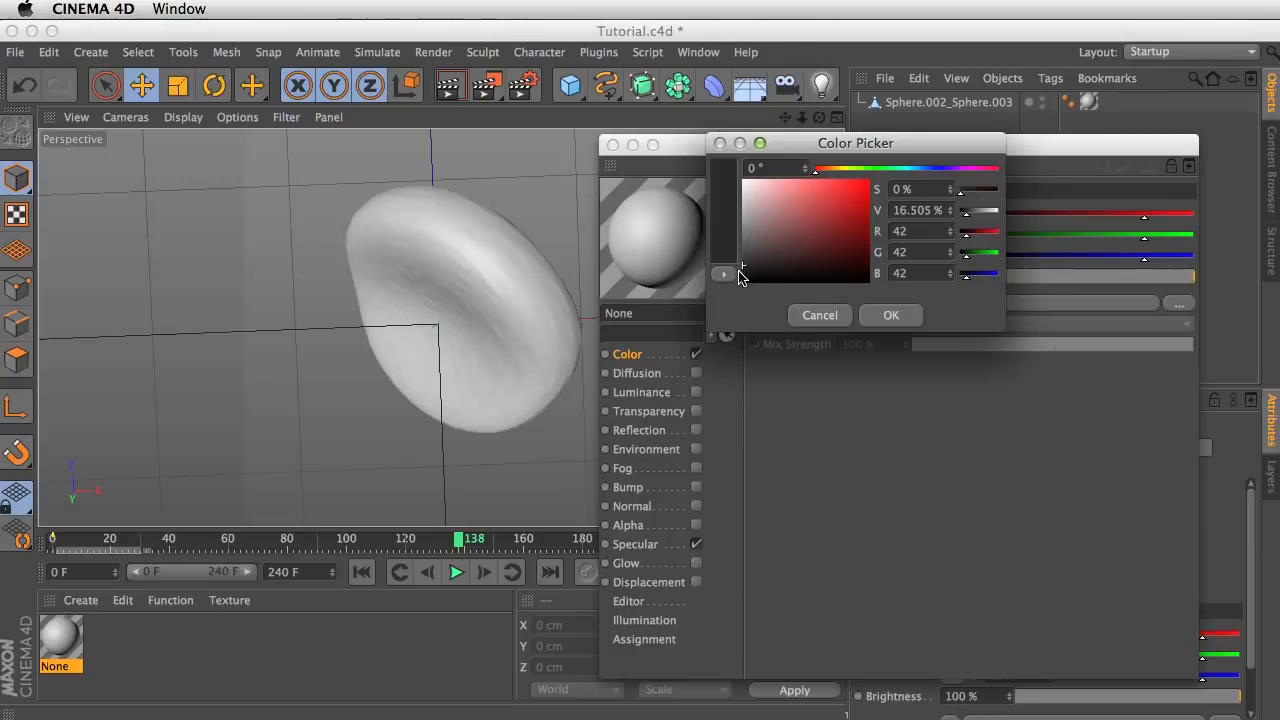
pyautogui.moveTo(743, 276); pyautogui.dragTo(743, 273)
pyautogui.click(887, 316)
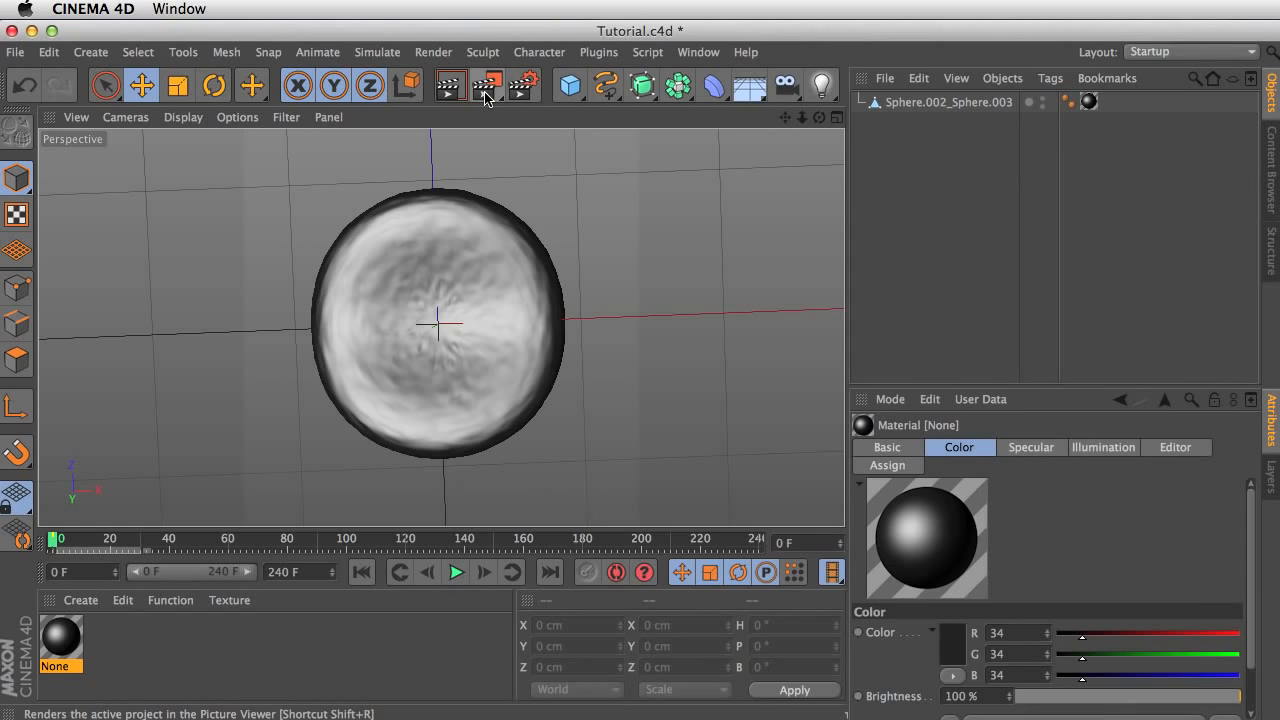
pyautogui.click(484, 95)
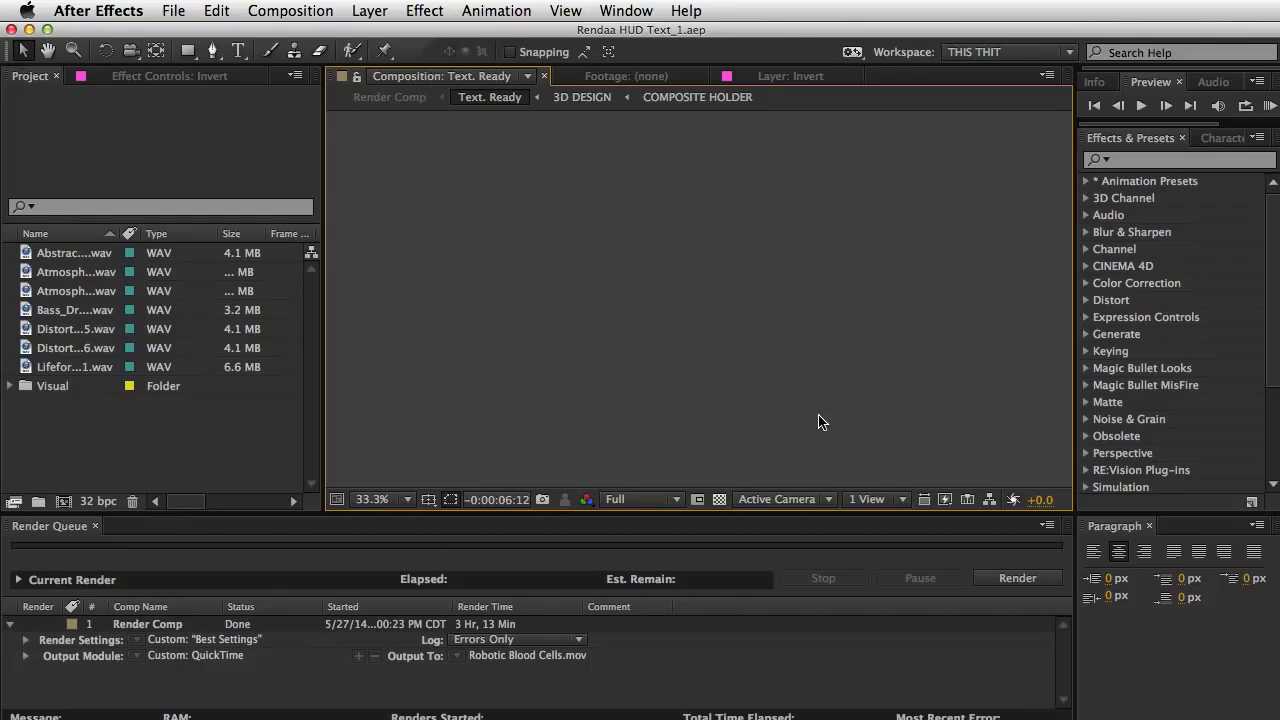
pyautogui.press('super+space')
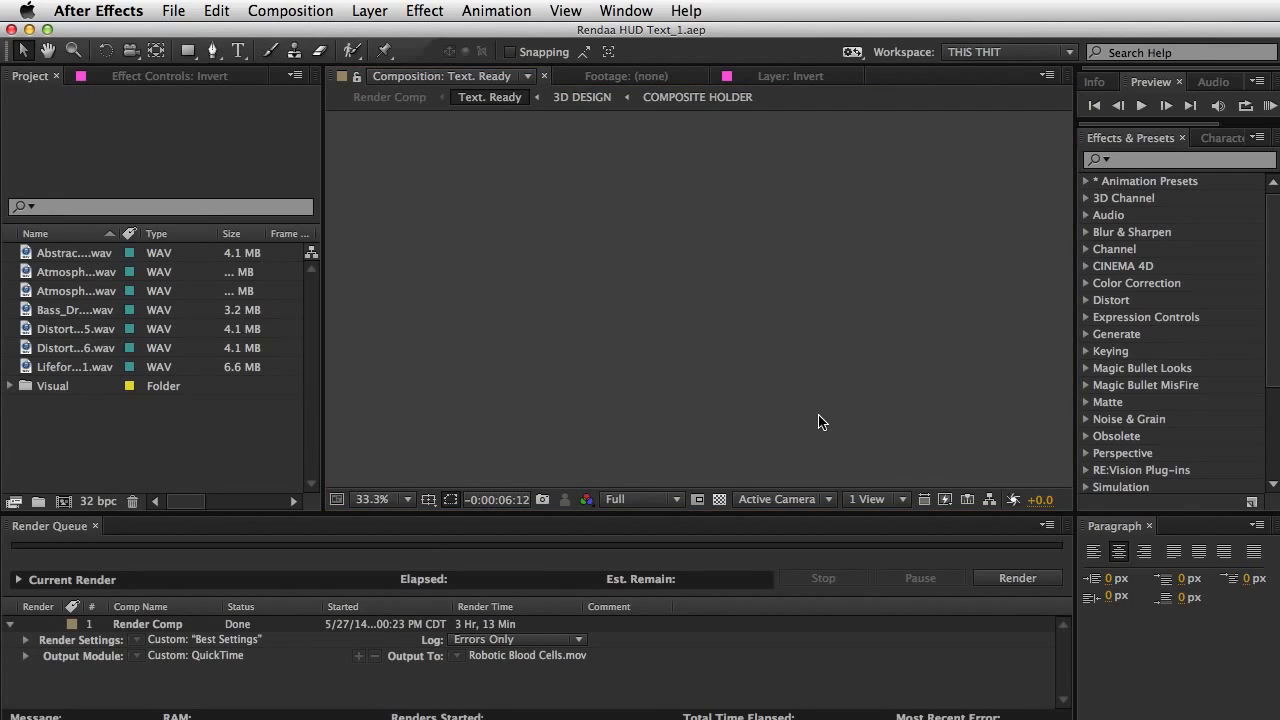
pyautogui.click(271, 370)
pyautogui.click(271, 372)
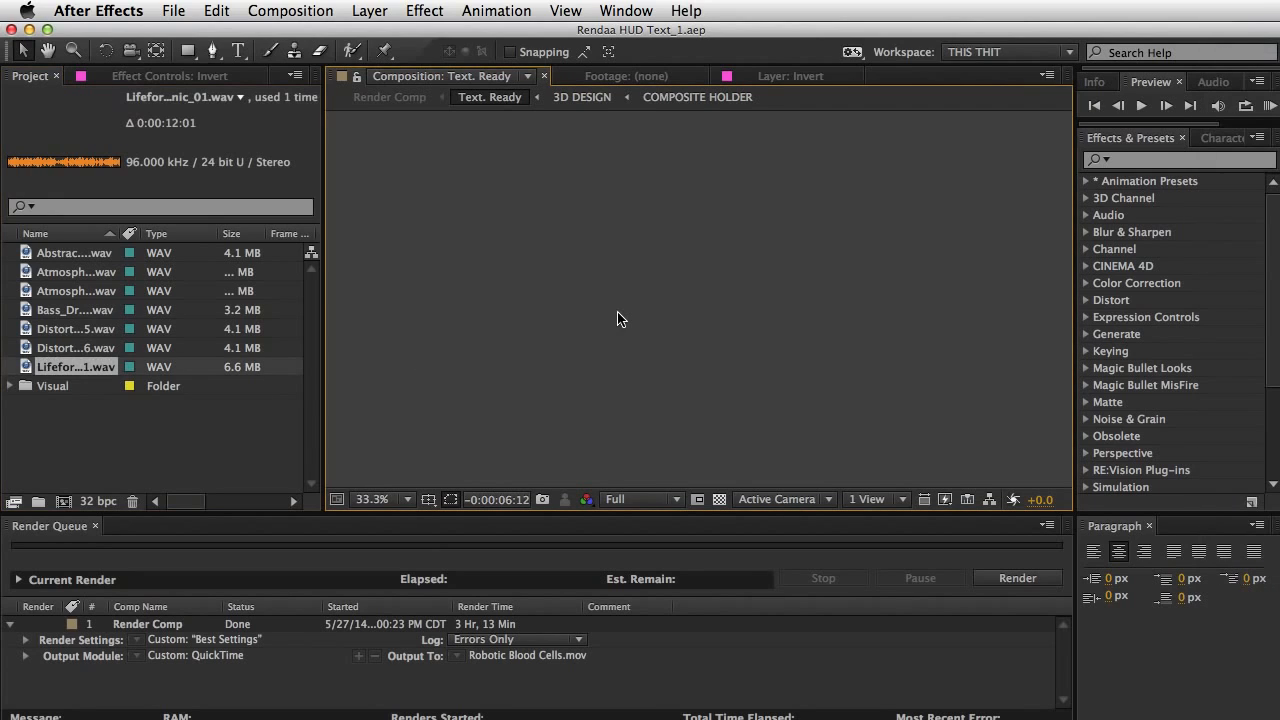
pyautogui.press('super+k')
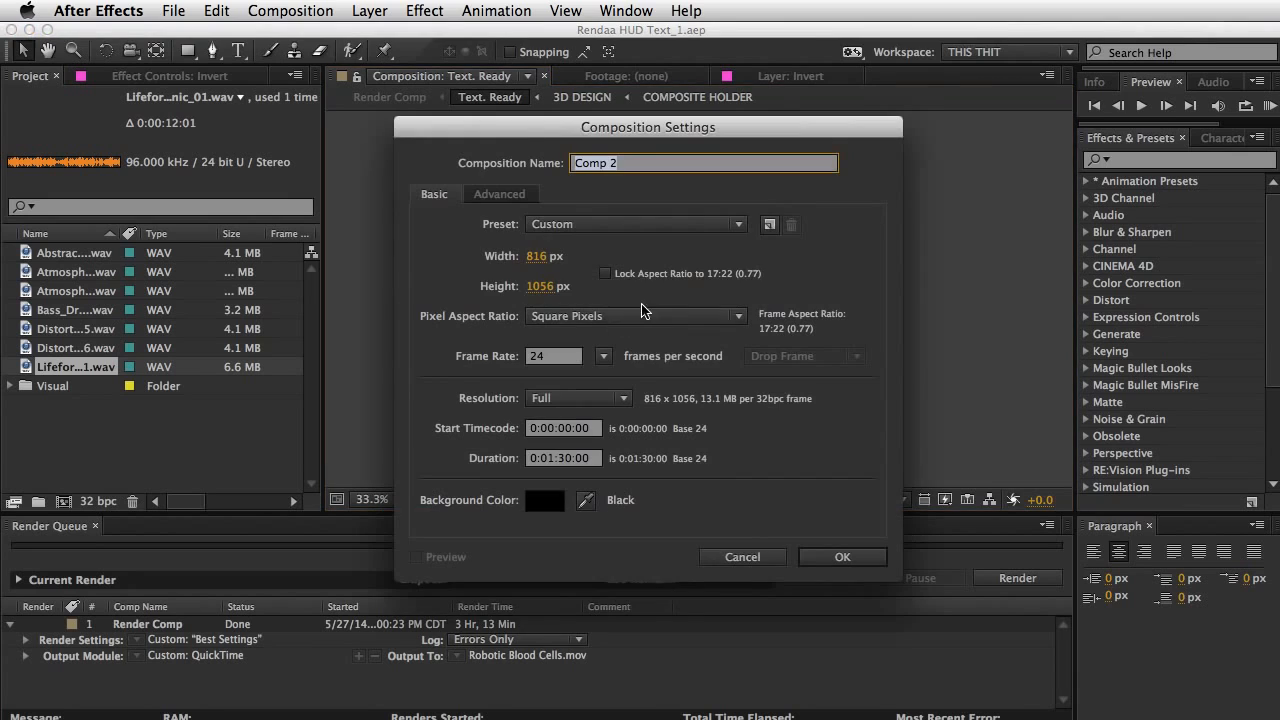
pyautogui.click(765, 557)
# Step: In After Effects, start a new composition with a duration of 0:00:10:00
pyautogui.click(266, 19)
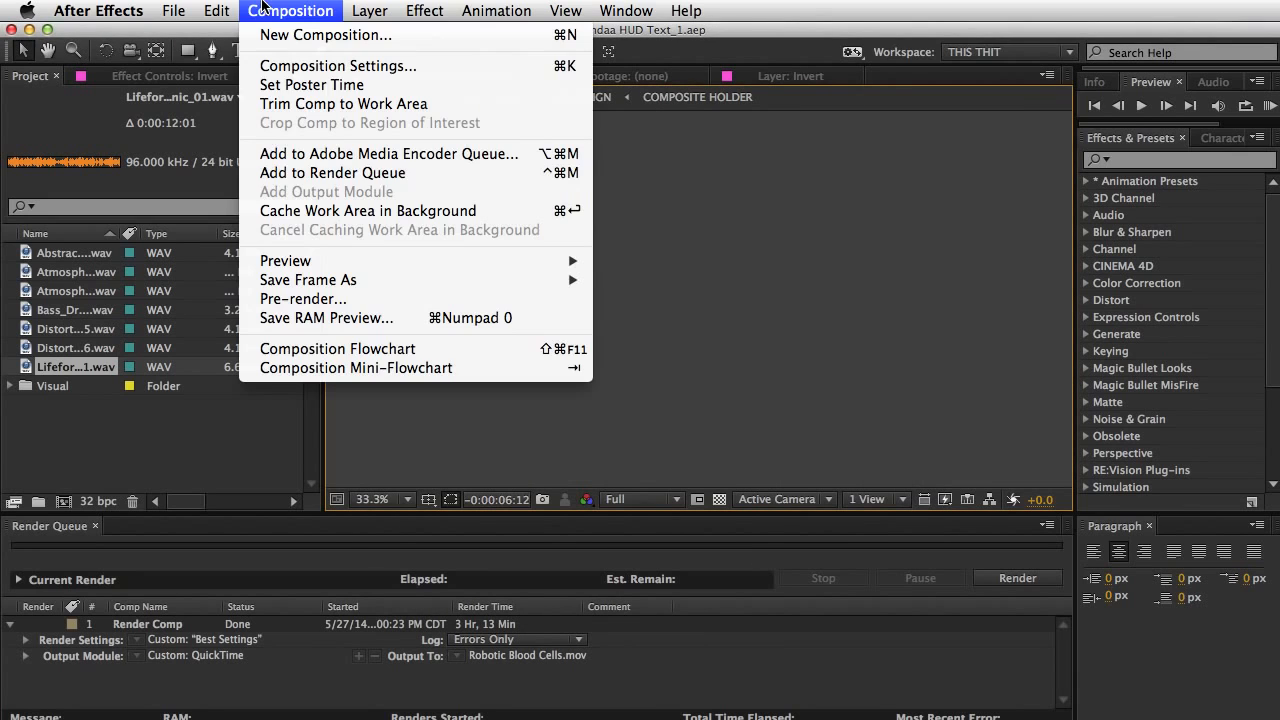
pyautogui.click(398, 40)
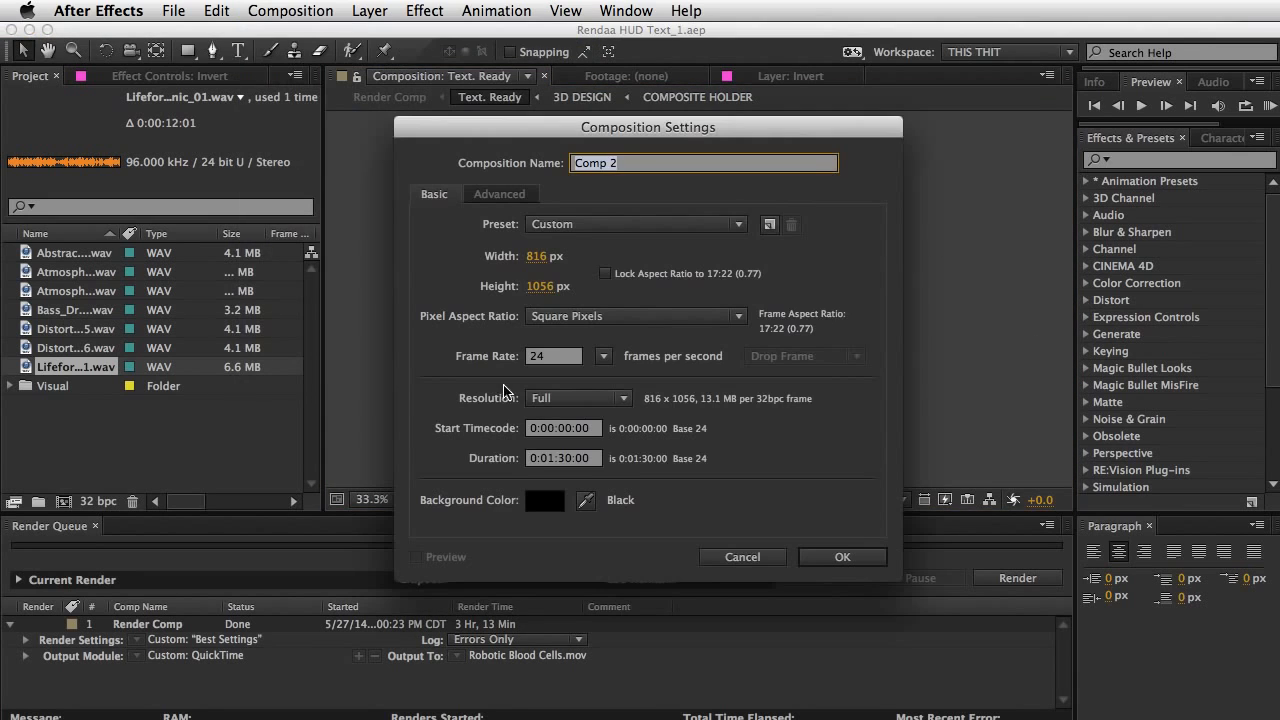
pyautogui.click(570, 466)
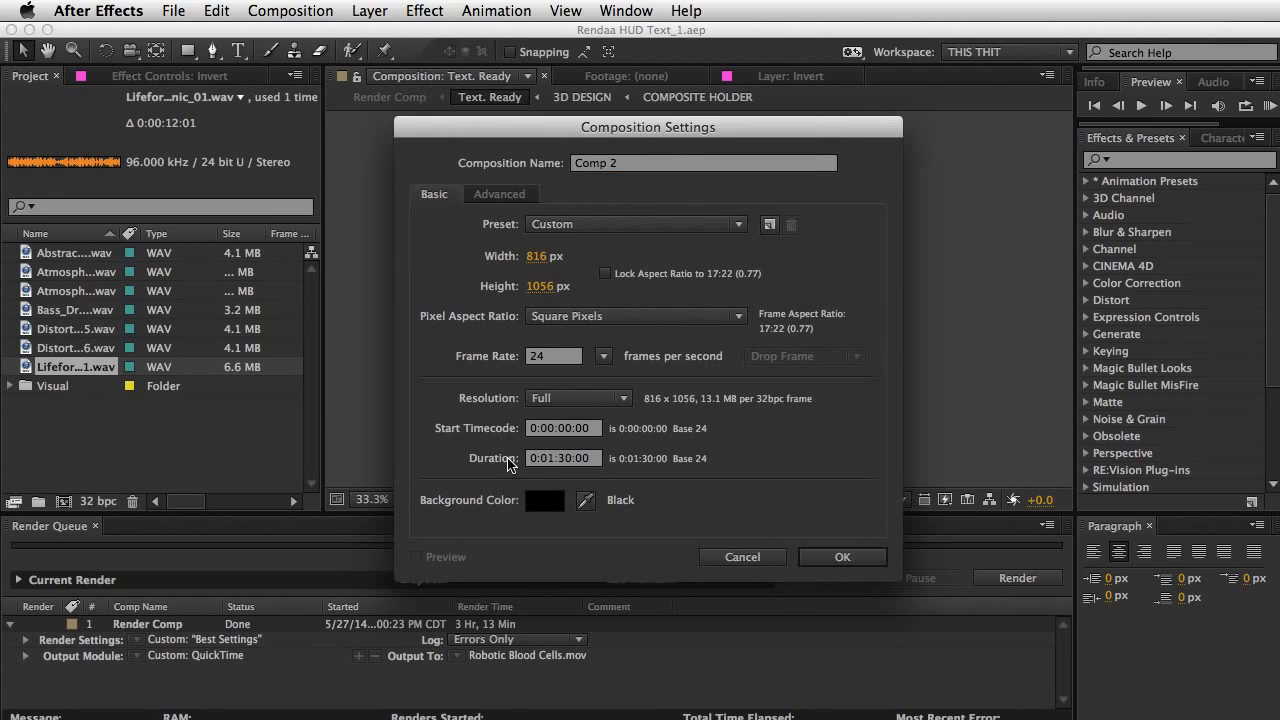
pyautogui.click(558, 458)
pyautogui.press('BackSpace')
pyautogui.write('0:00:10')
# Step: Set the new composition's size to 1280 × 720 px, name it Blood Cells and create it
pyautogui.click(540, 257)
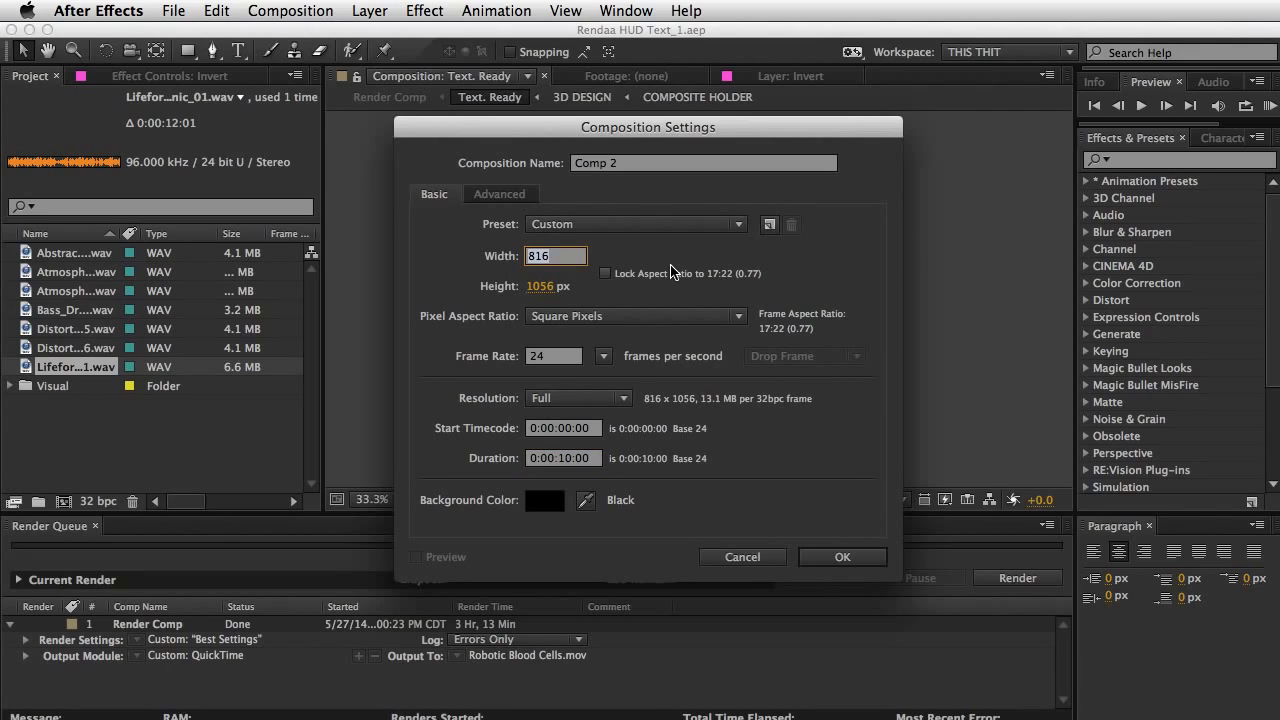
pyautogui.write('1280')
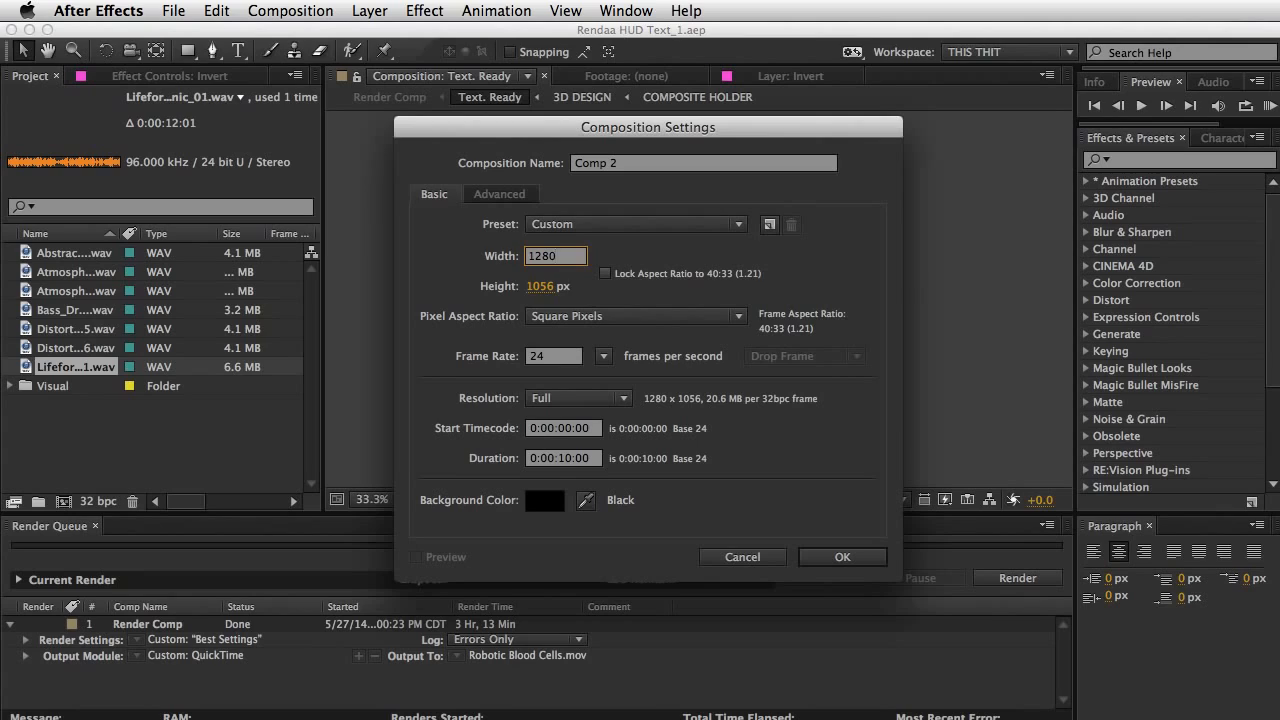
pyautogui.press('Tab')
pyautogui.write('720')
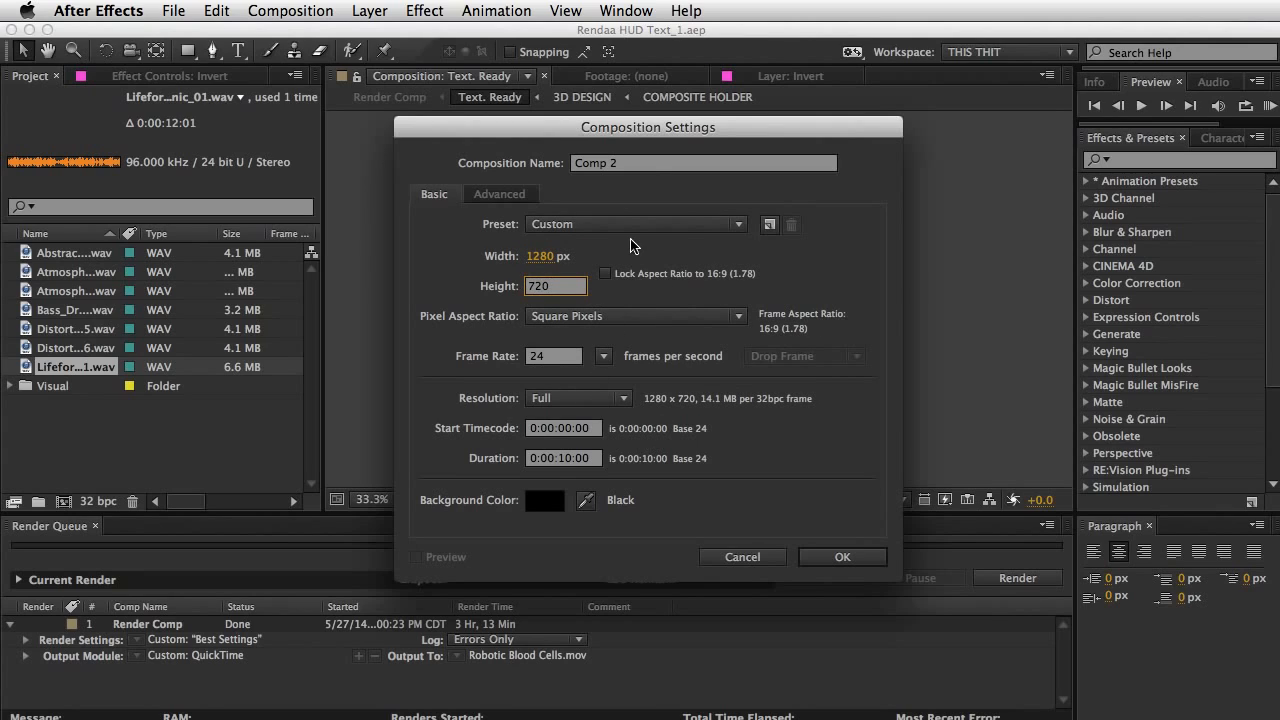
pyautogui.click(650, 162)
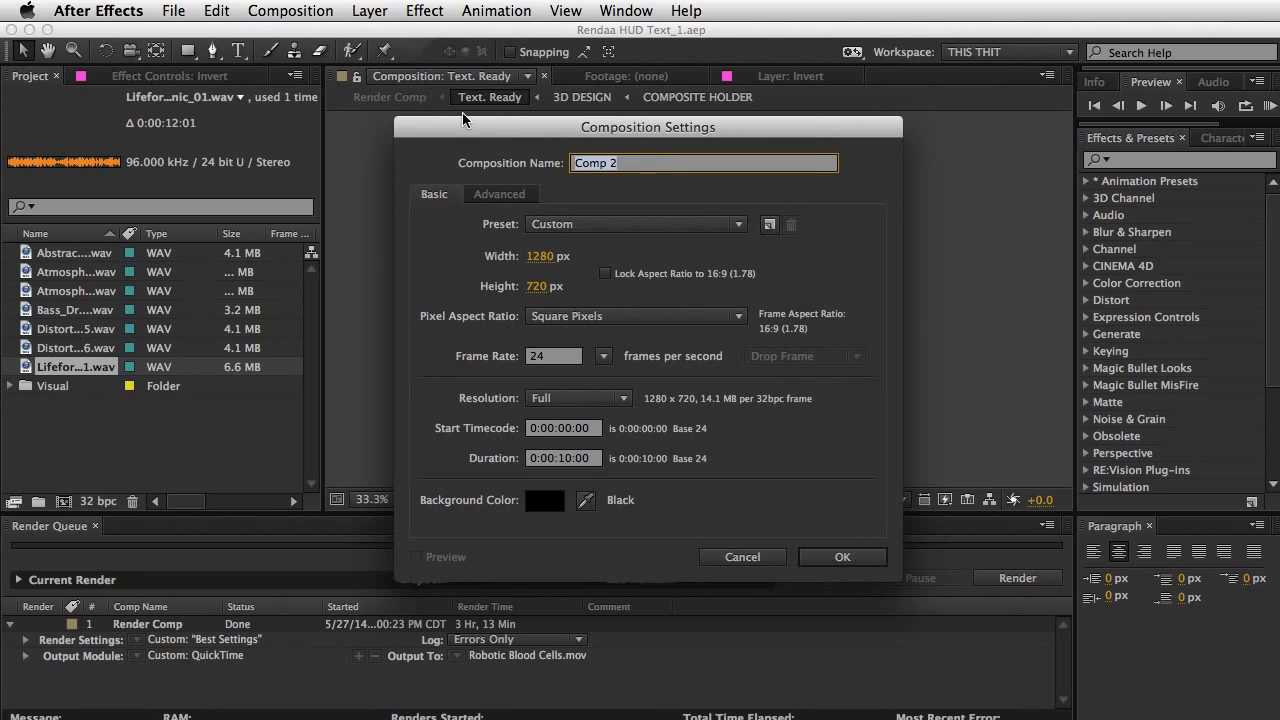
pyautogui.write('Blood Cells')
pyautogui.press('Return')
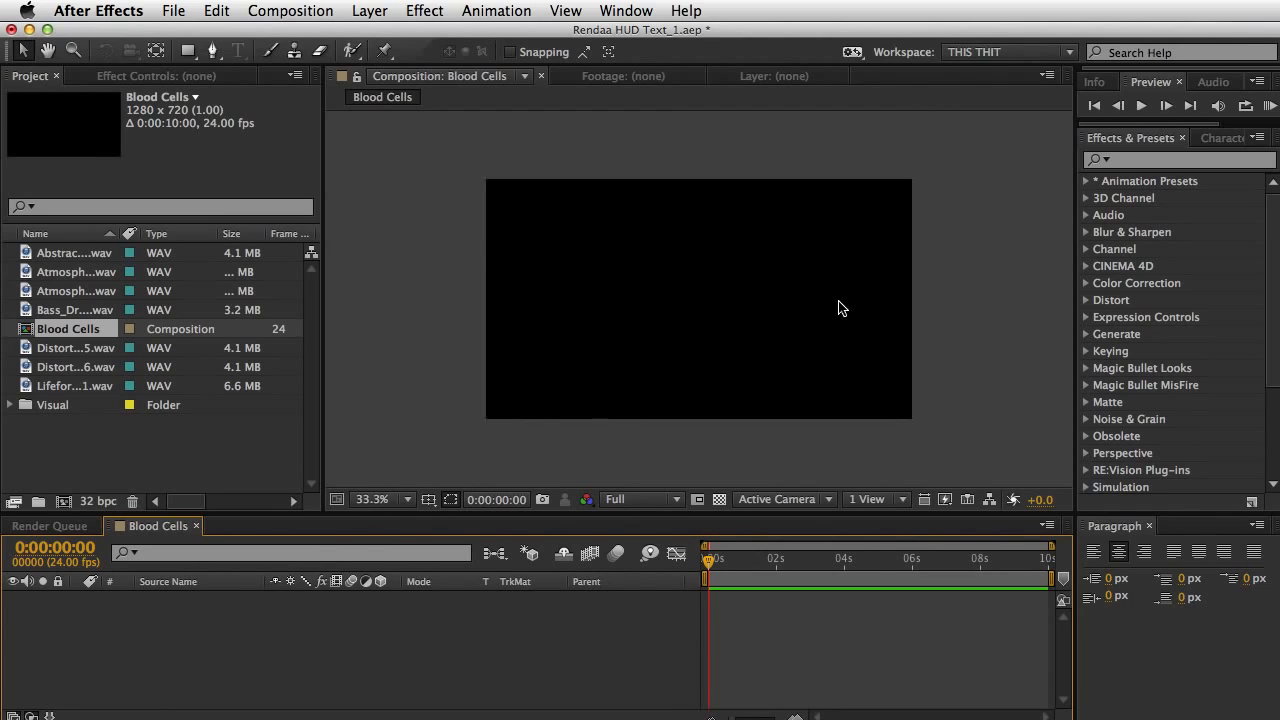
# Step: Set the composition viewer's magnification to 50%
pyautogui.click(404, 499)
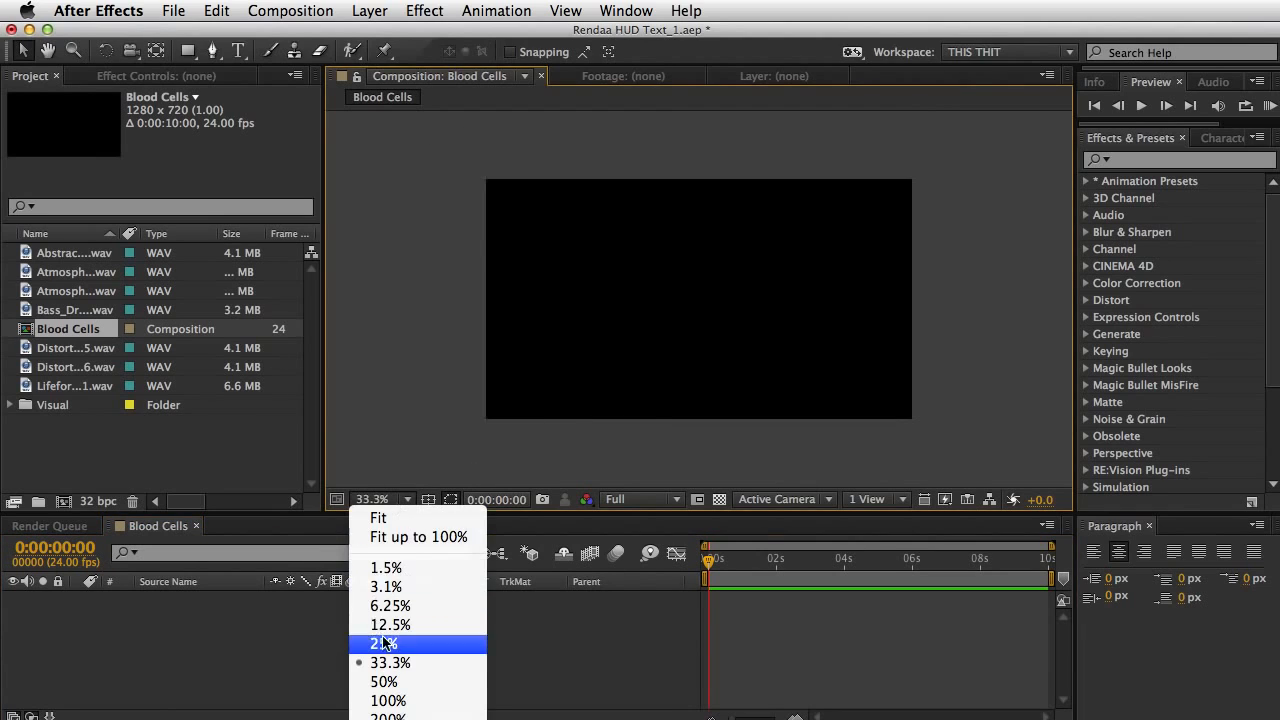
pyautogui.click(421, 683)
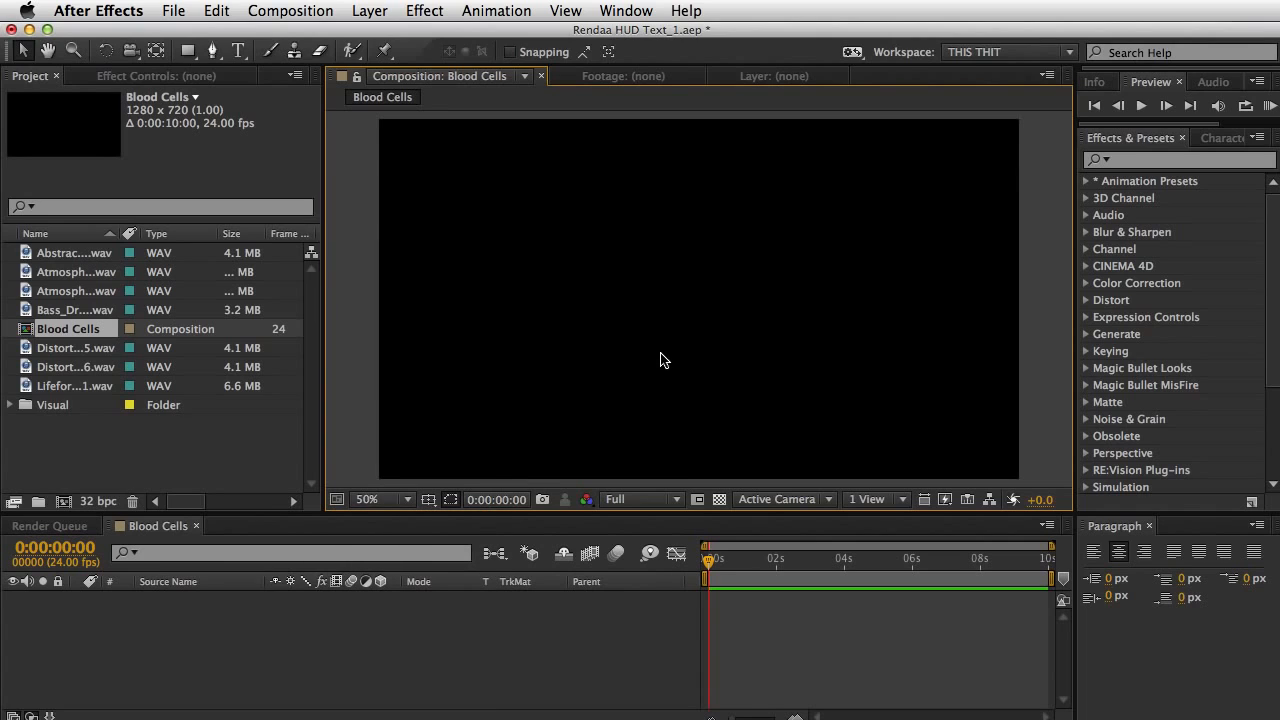
pyautogui.press('h')
pyautogui.press('v')
# Step: Import the blood_cell frames, starting with blood_cell0000.png, as a PNG sequence from the Render folder on the Desktop
pyautogui.click(56, 444)
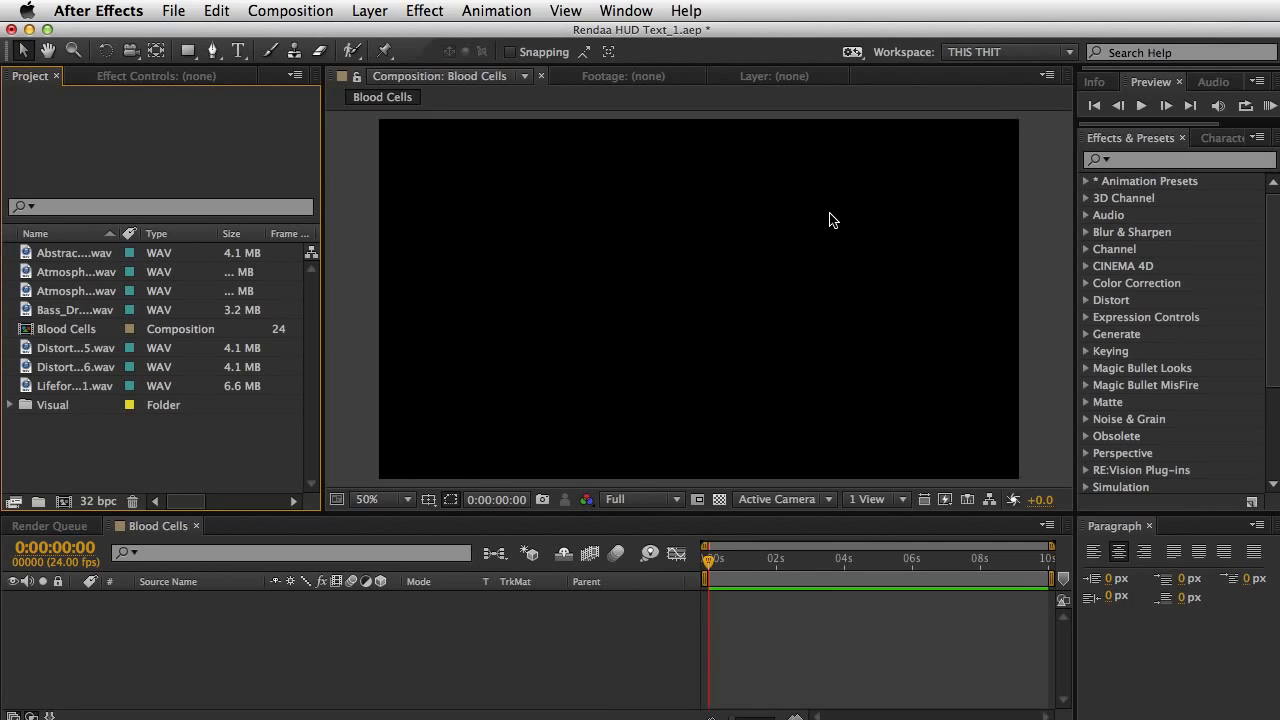
pyautogui.press('super+i')
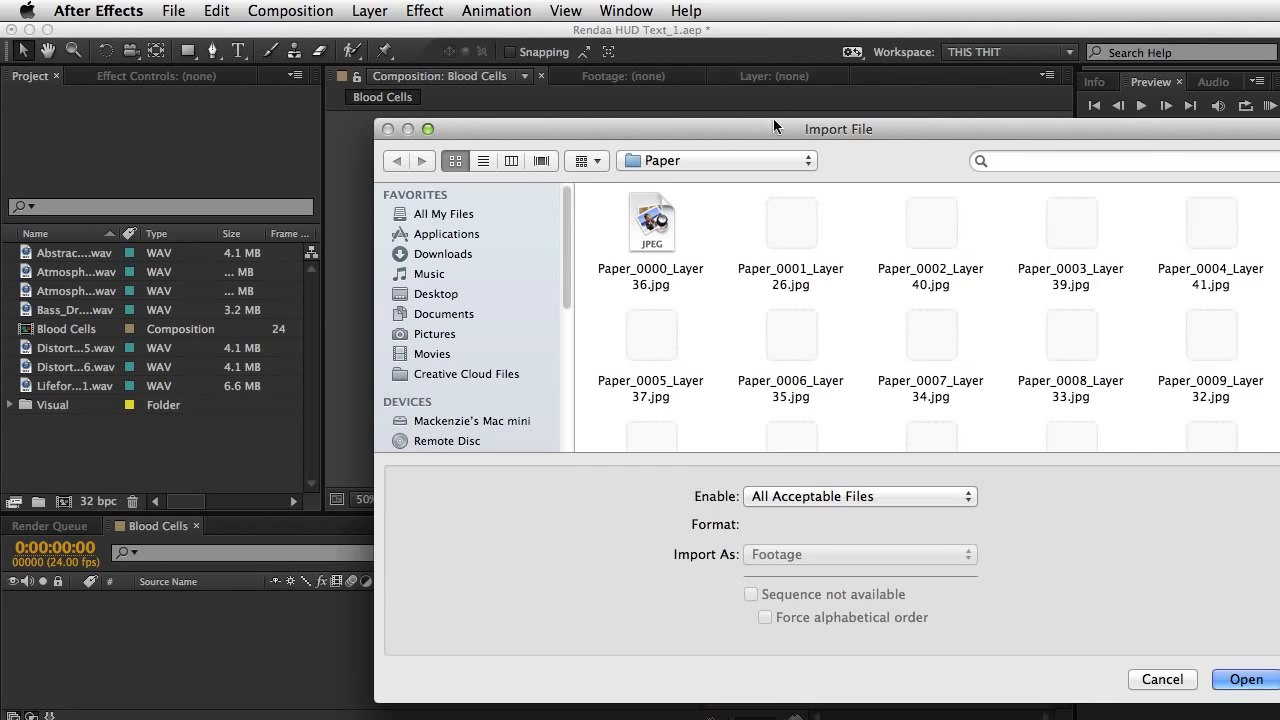
pyautogui.moveTo(781, 132); pyautogui.dragTo(580, 68)
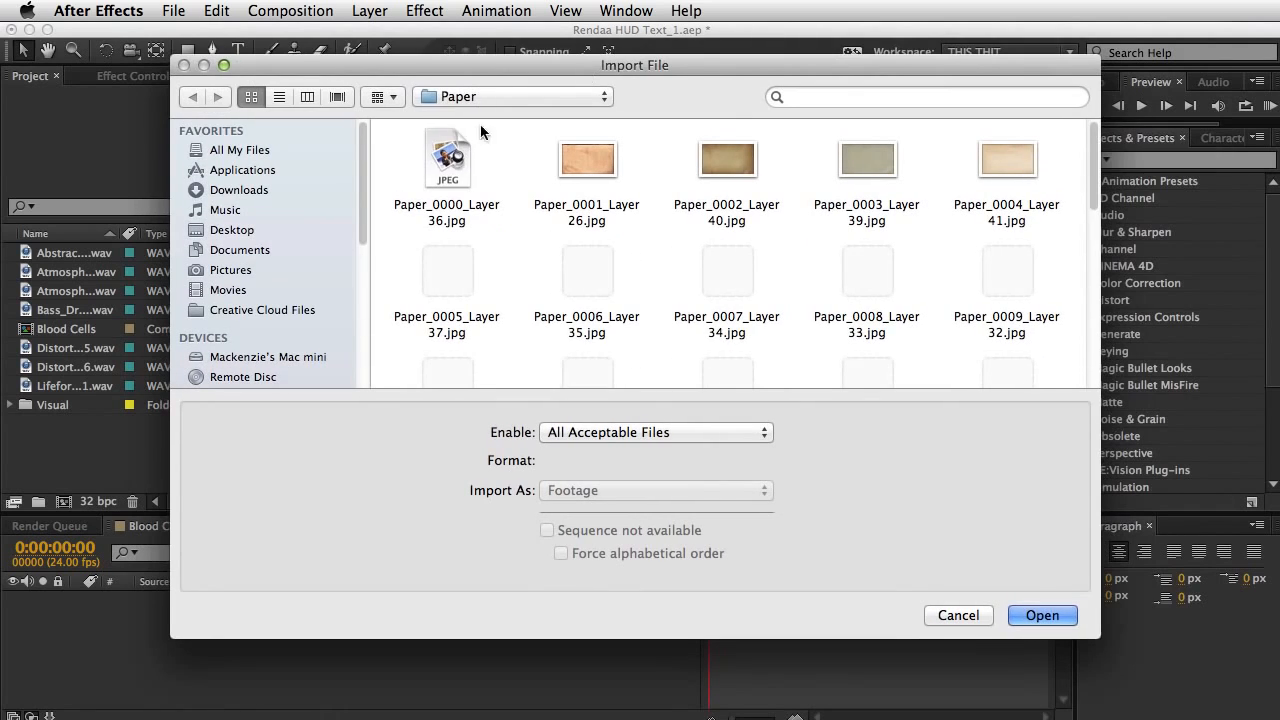
pyautogui.click(233, 230)
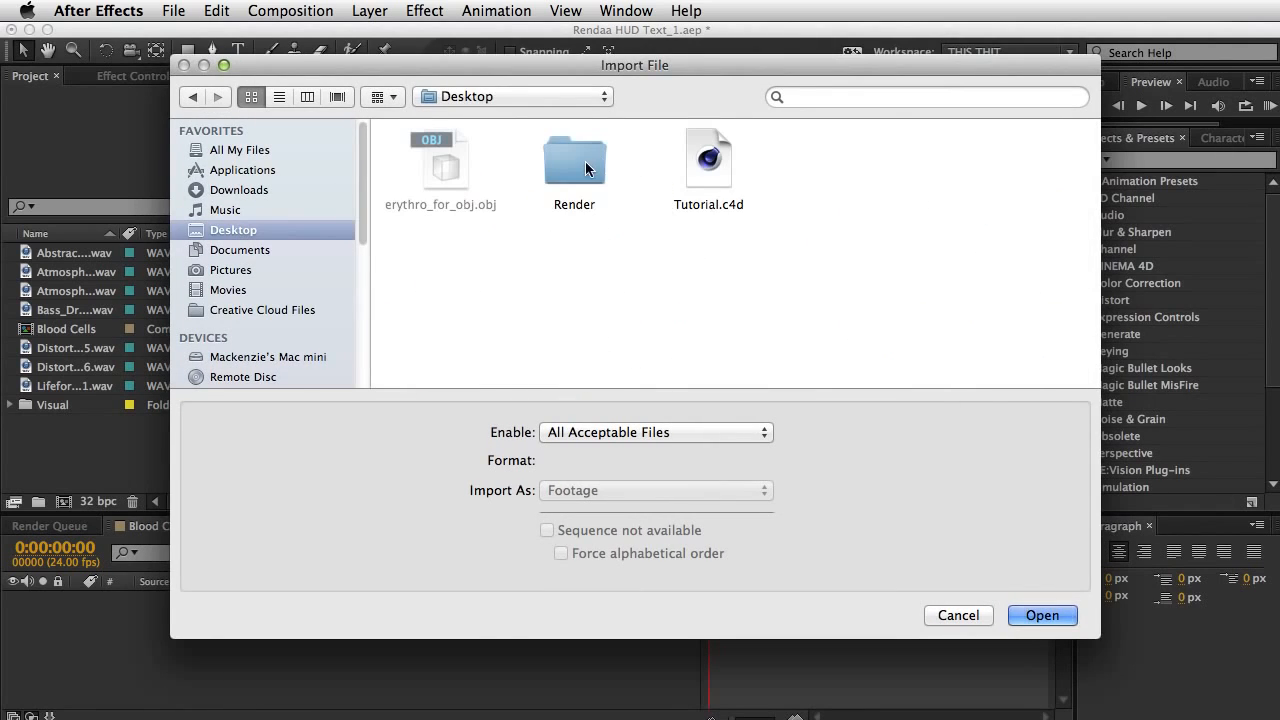
pyautogui.doubleClick(585, 161)
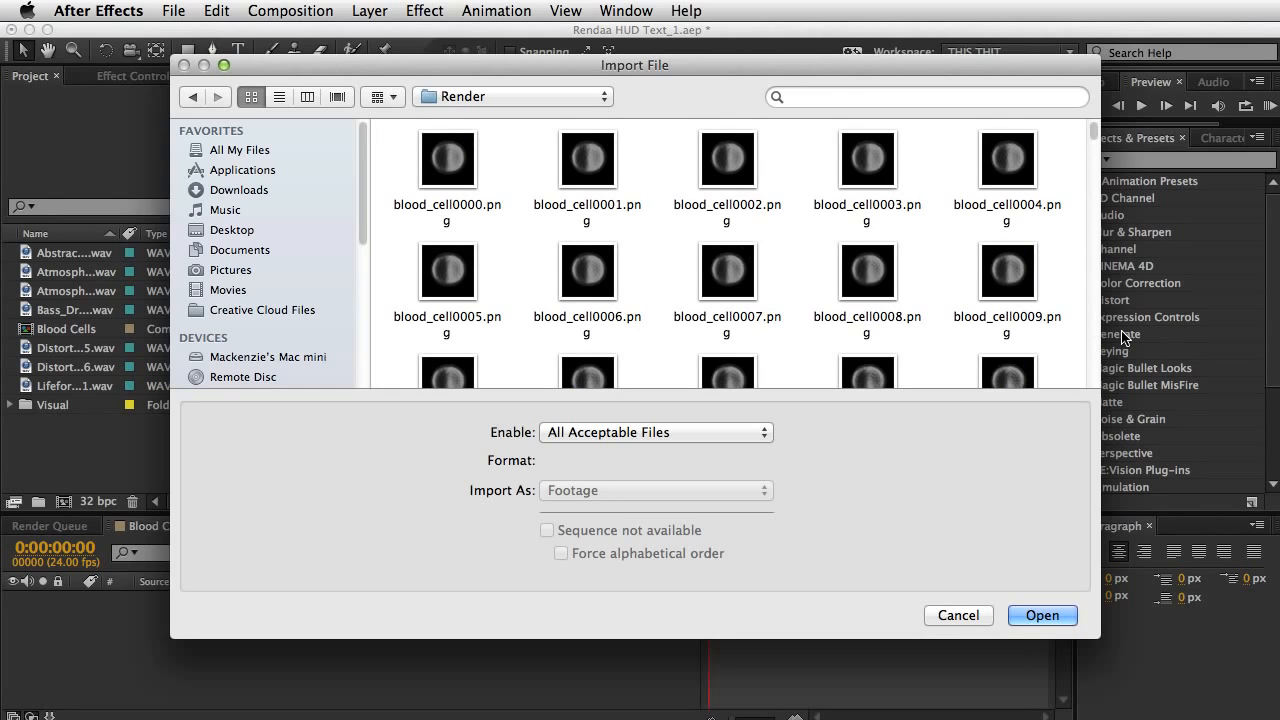
pyautogui.scroll(-20, 971, 303)
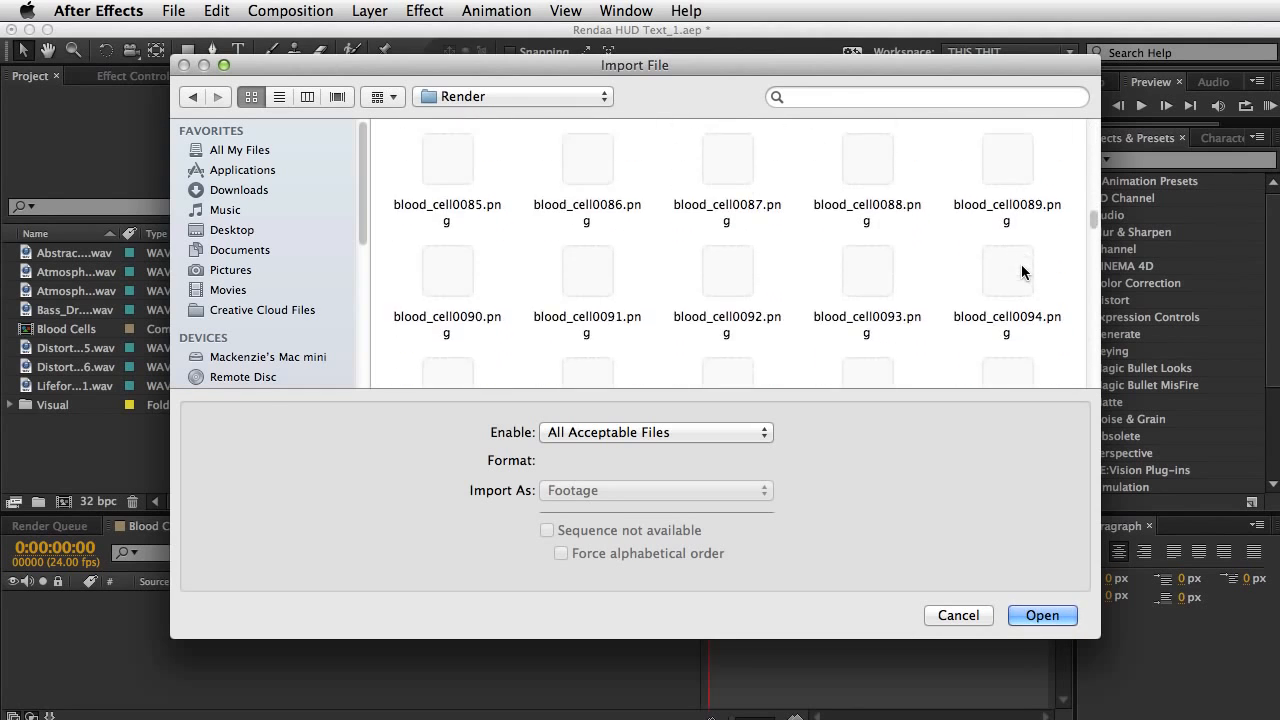
pyautogui.scroll(20, 1021, 265)
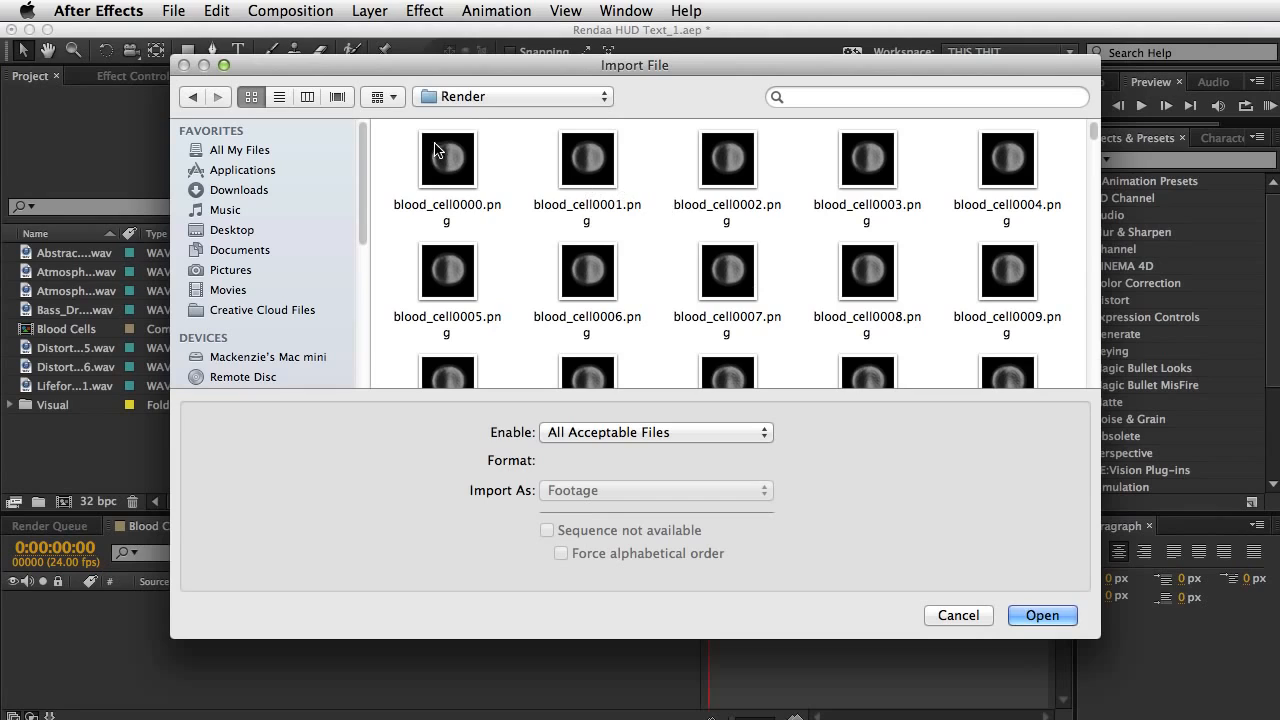
pyautogui.click(436, 150)
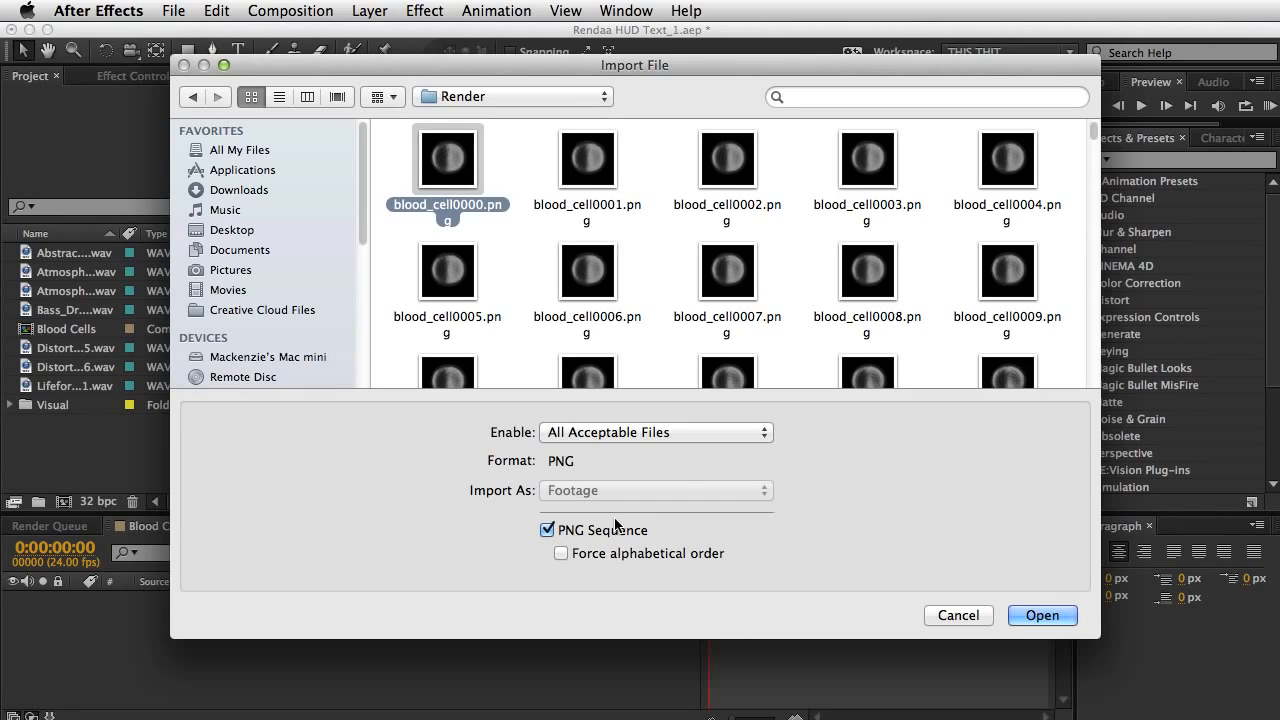
pyautogui.click(581, 535)
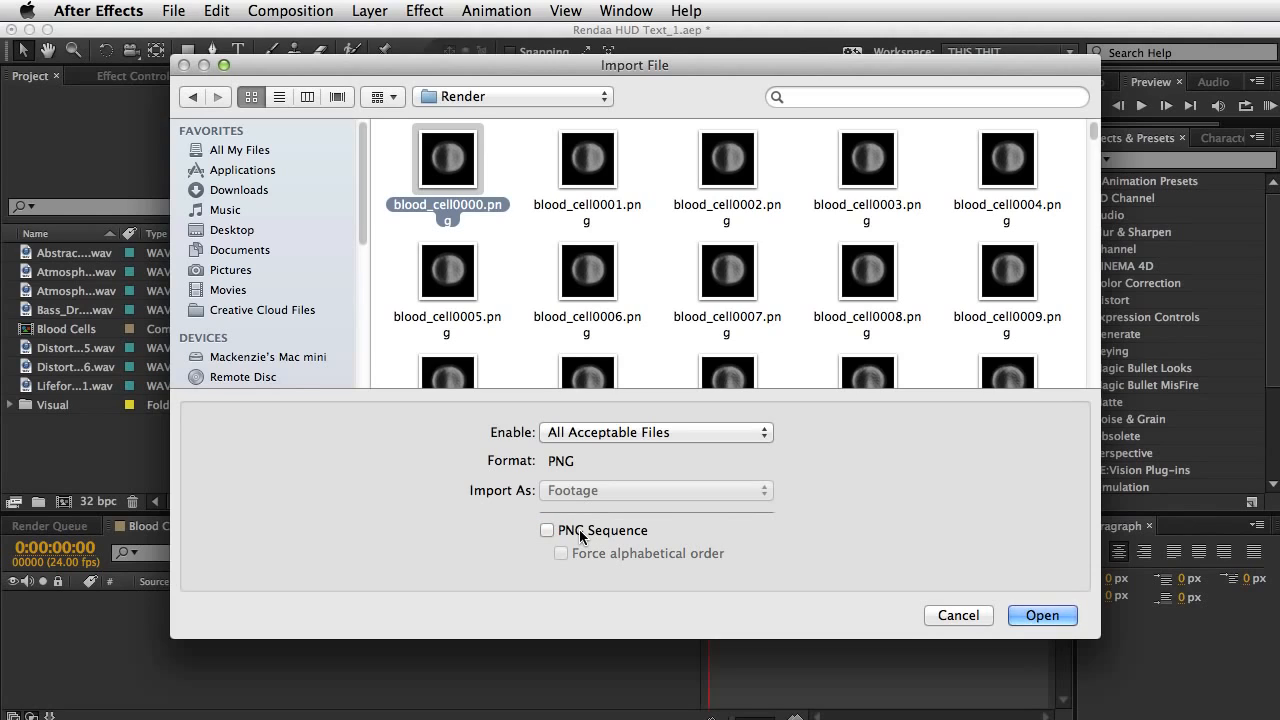
pyautogui.click(581, 535)
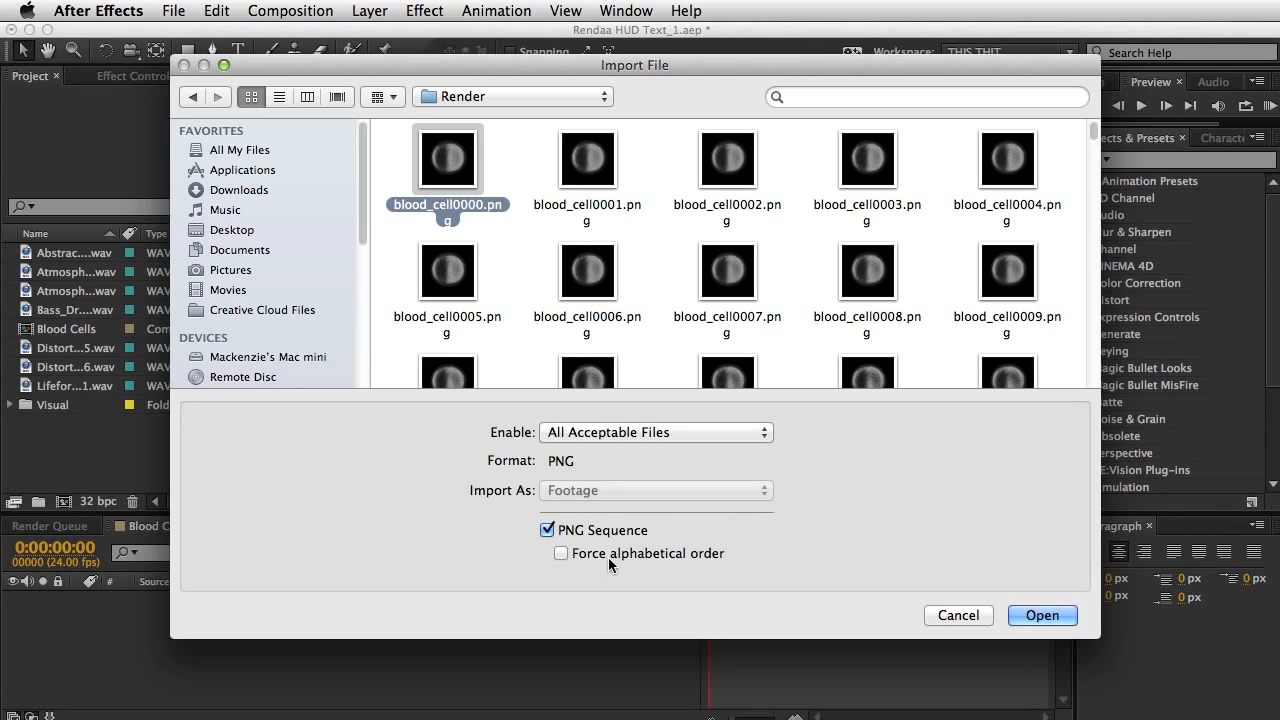
pyautogui.click(1042, 615)
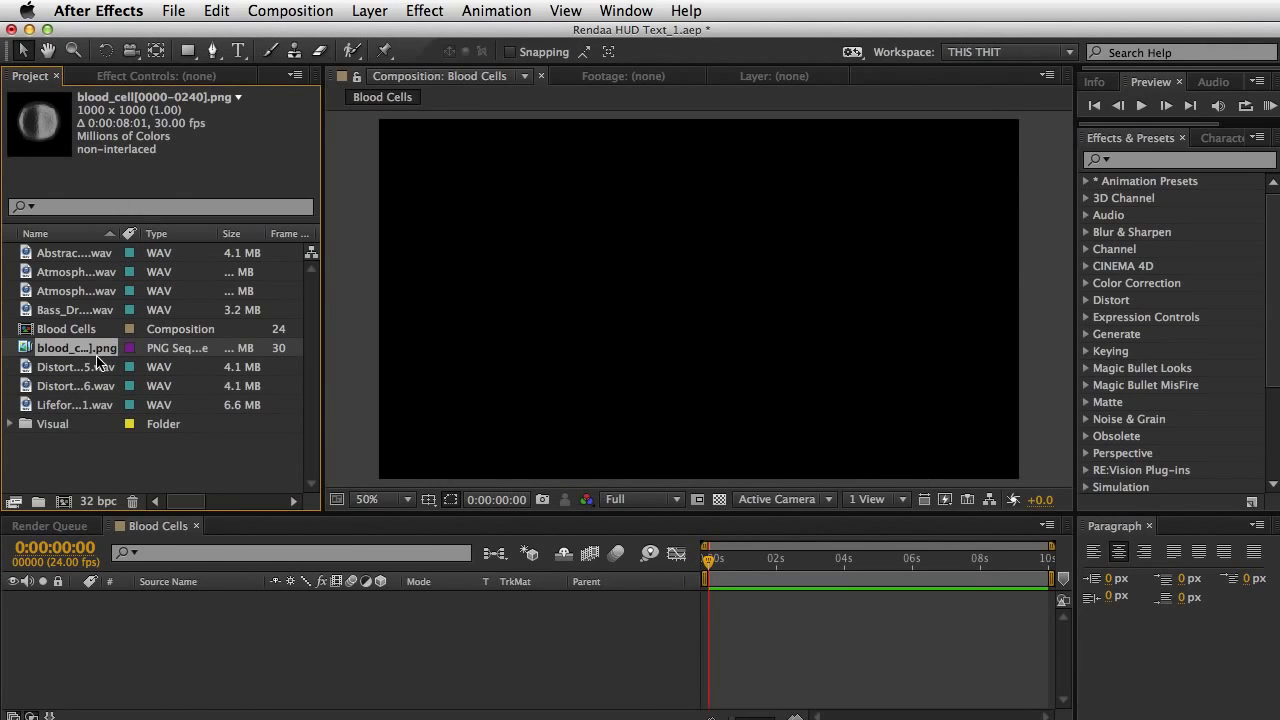
# Step: Interpret the imported blood_cell sequence at a frame rate of 24 frames per second
pyautogui.rightClick(97, 358)
pyautogui.moveTo(198, 488)
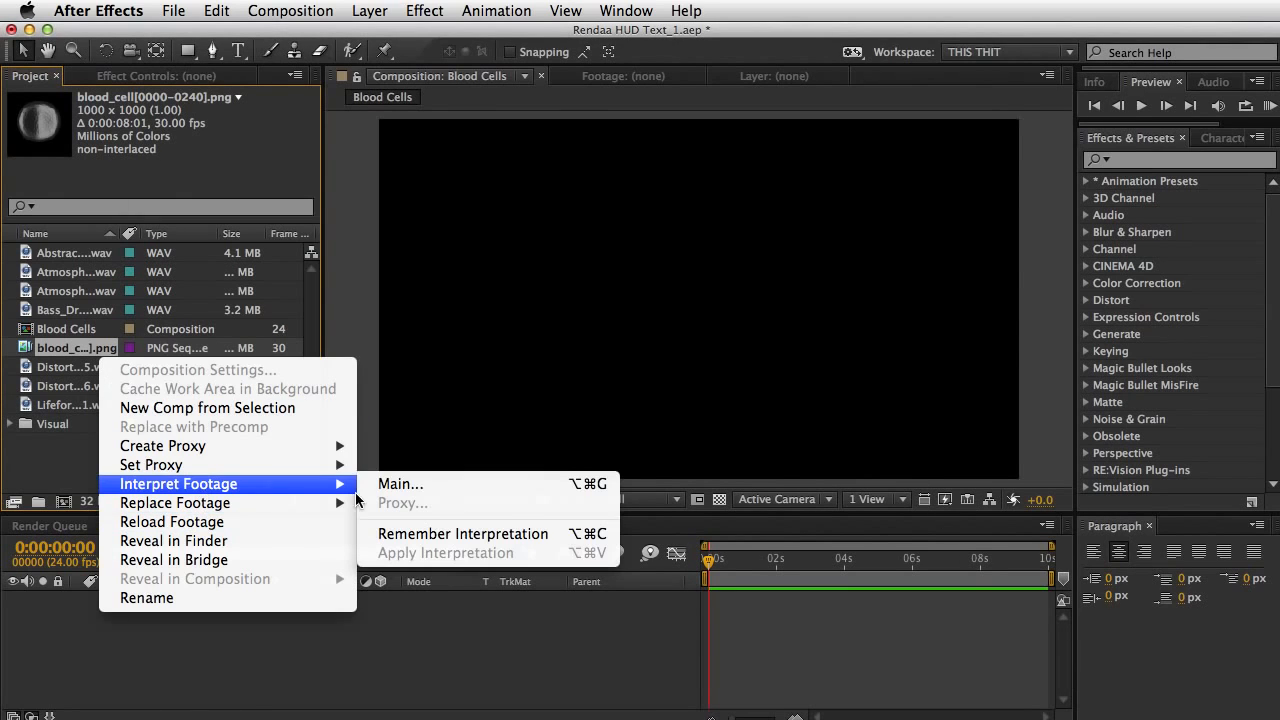
pyautogui.click(440, 490)
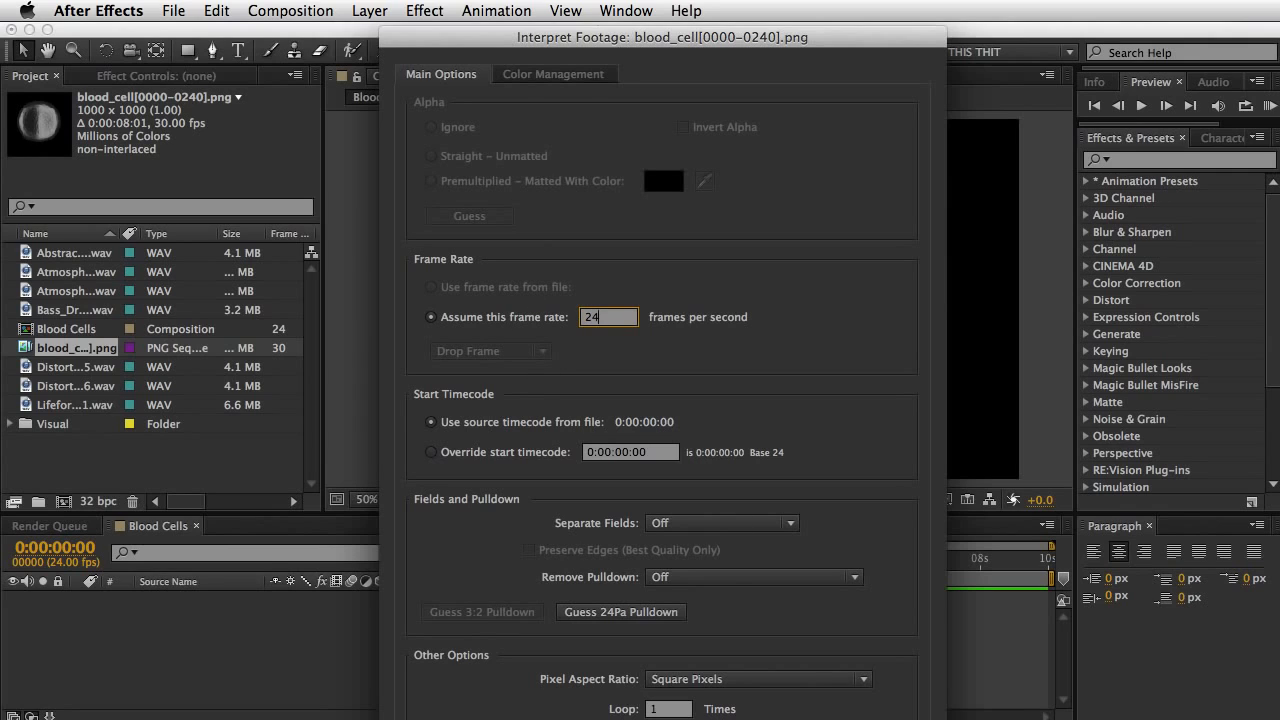
pyautogui.press('Return')
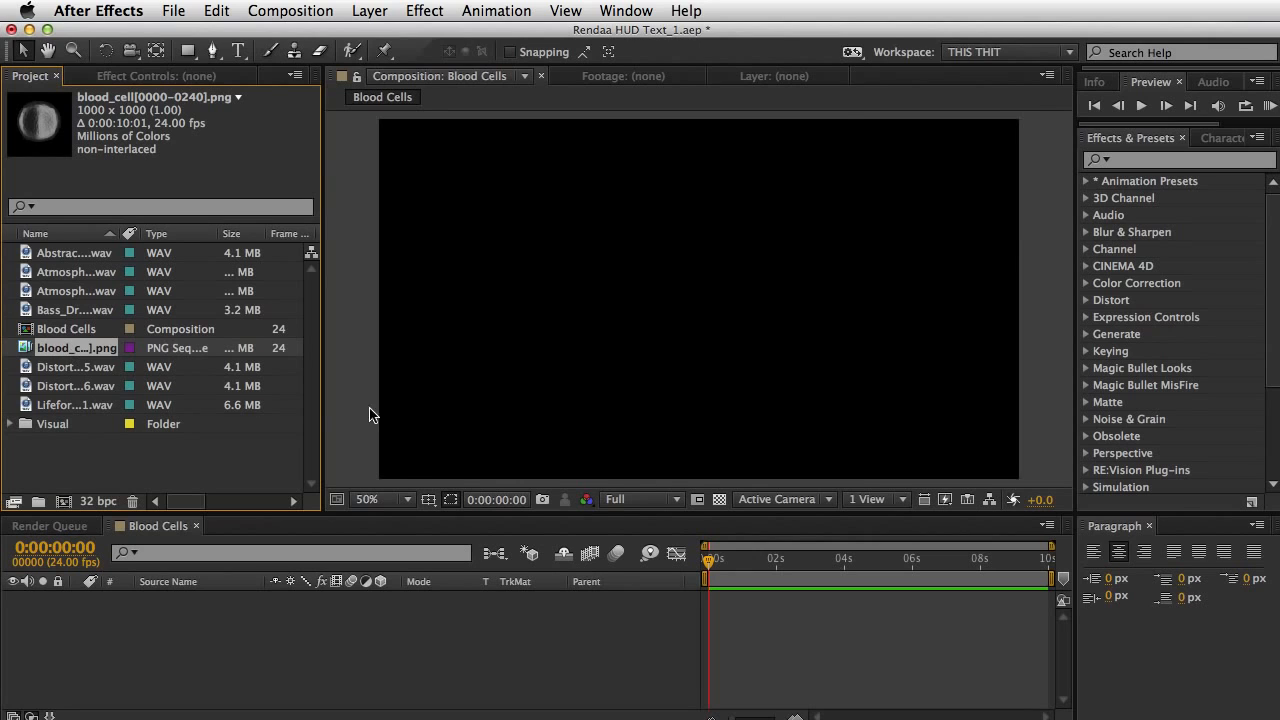
# Step: Add the blood_cell sequence to the Blood Cells timeline and scrub through its start, returning to the first frame
pyautogui.moveTo(369, 408); pyautogui.dragTo(372, 631)
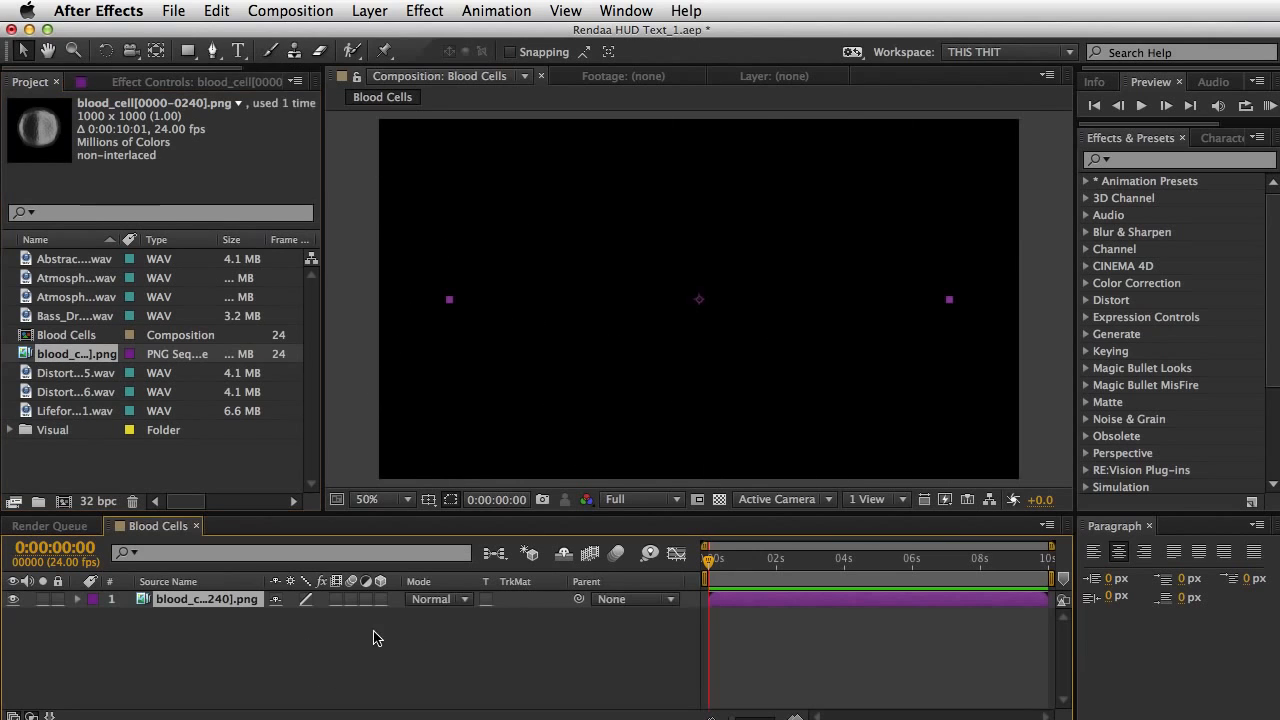
pyautogui.moveTo(713, 566); pyautogui.dragTo(829, 563)
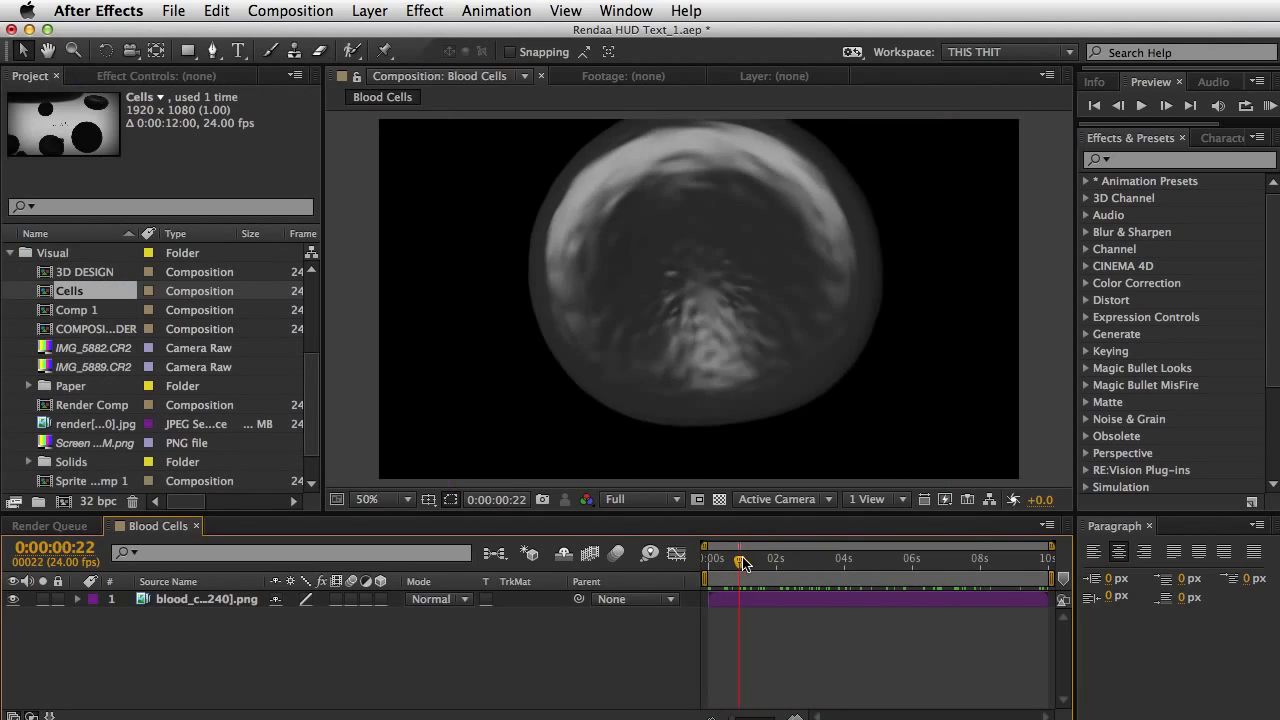
pyautogui.moveTo(742, 563); pyautogui.dragTo(706, 566)
# Step: Rename the blood_cell sequence layer to sprite
pyautogui.click(183, 605)
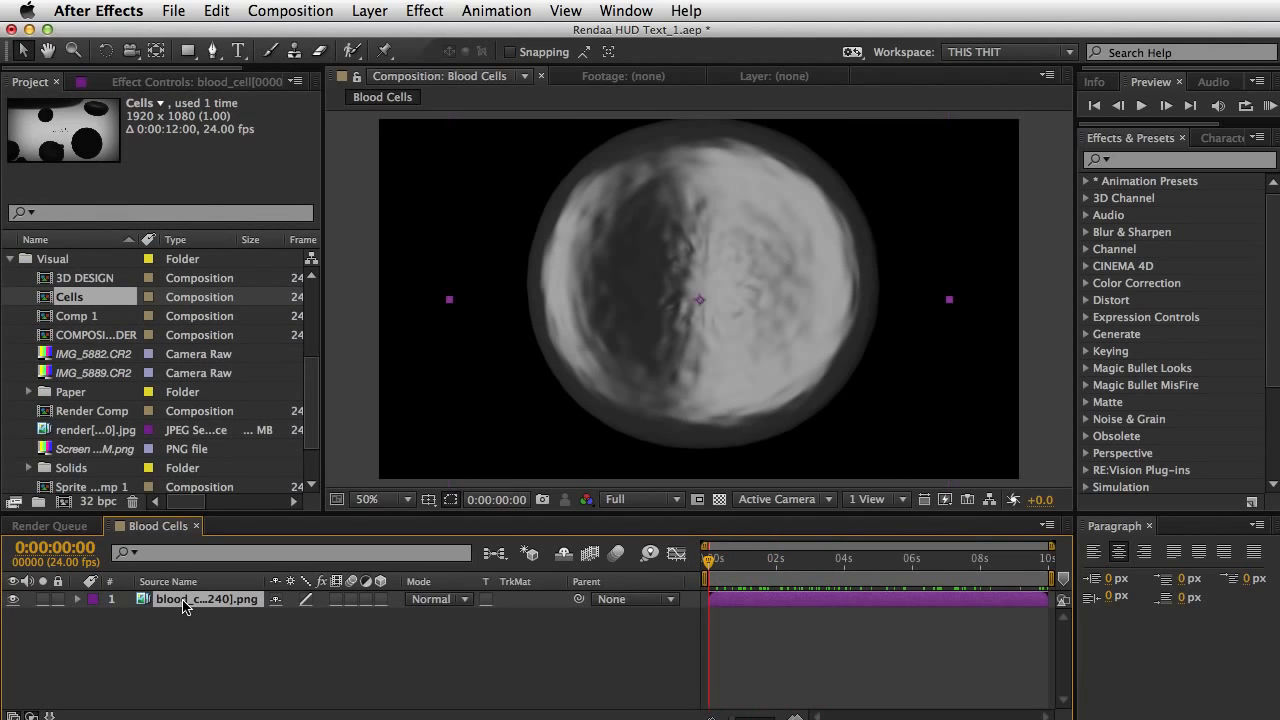
pyautogui.press('Return')
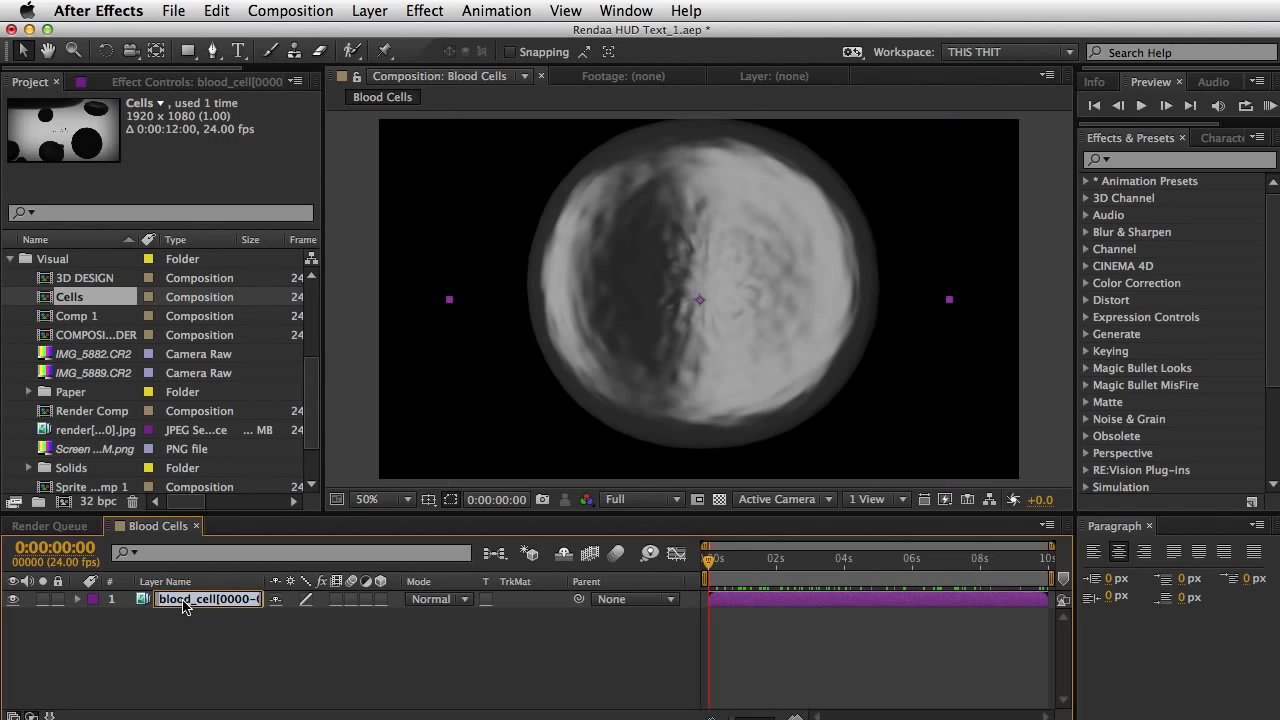
pyautogui.write('sprite')
pyautogui.press('Return')
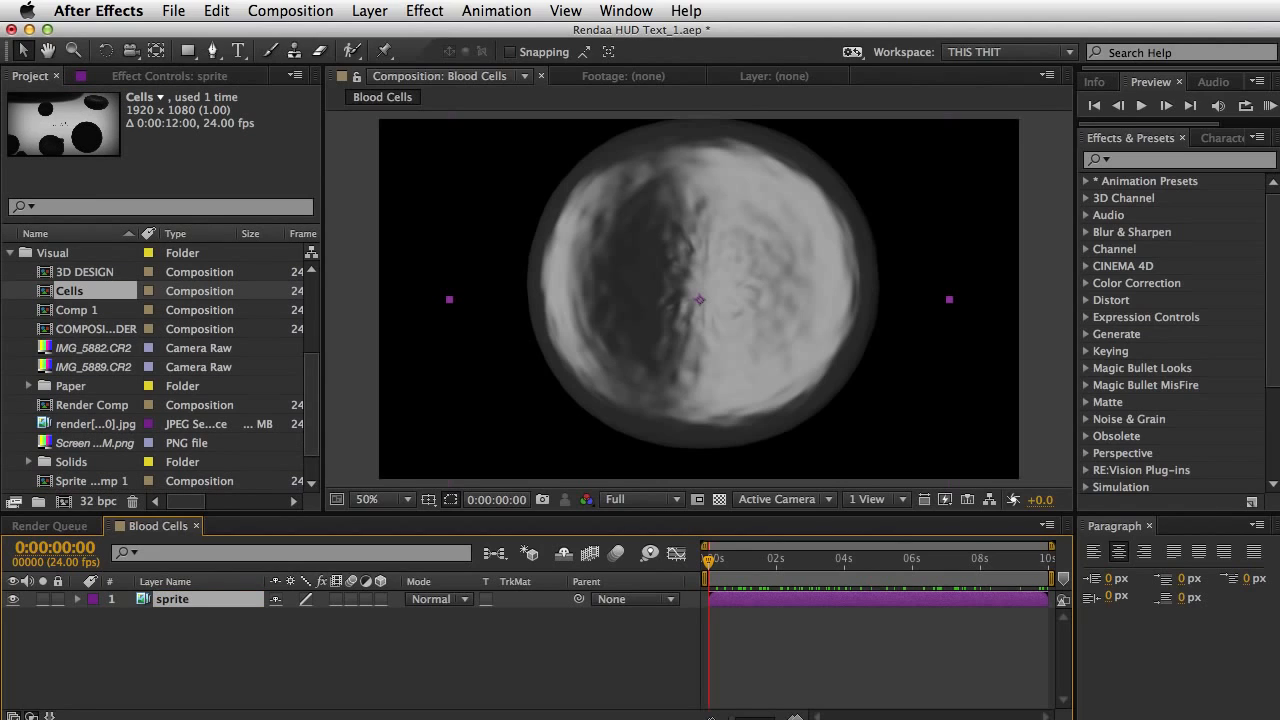
# Step: Turn off the sprite layer's visibility and save the project
pyautogui.click(14, 620)
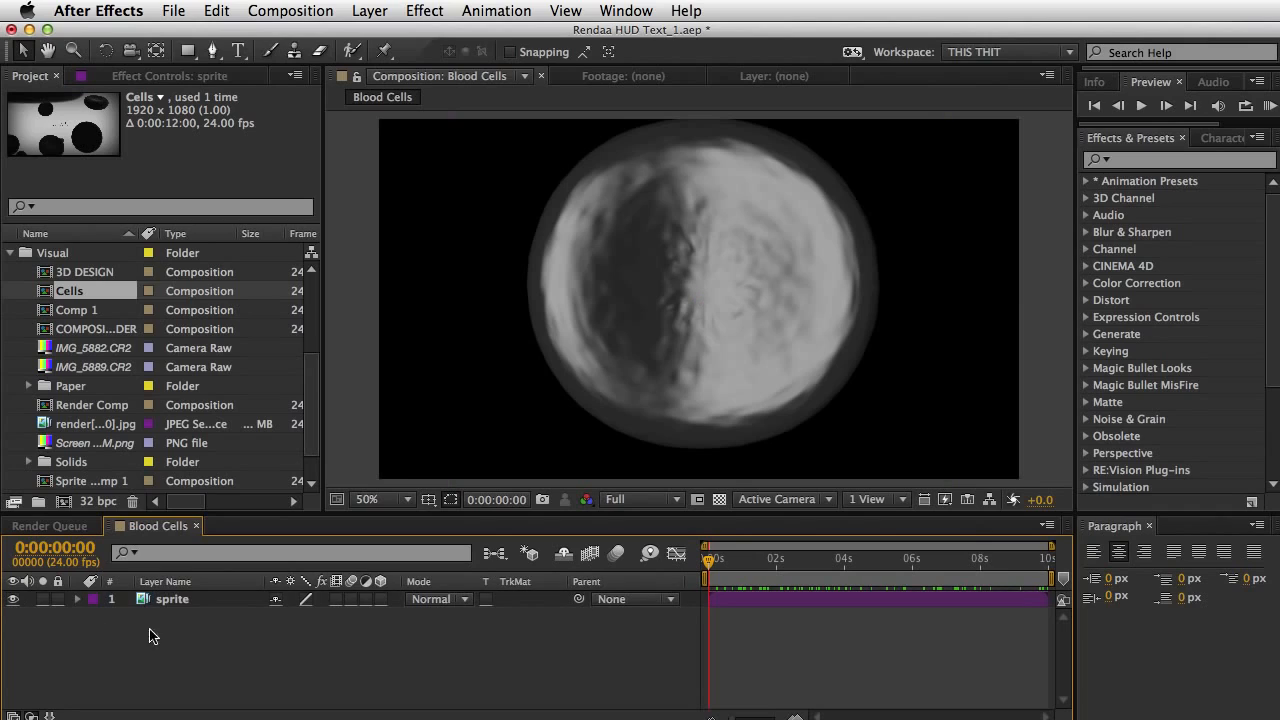
pyautogui.click(12, 599)
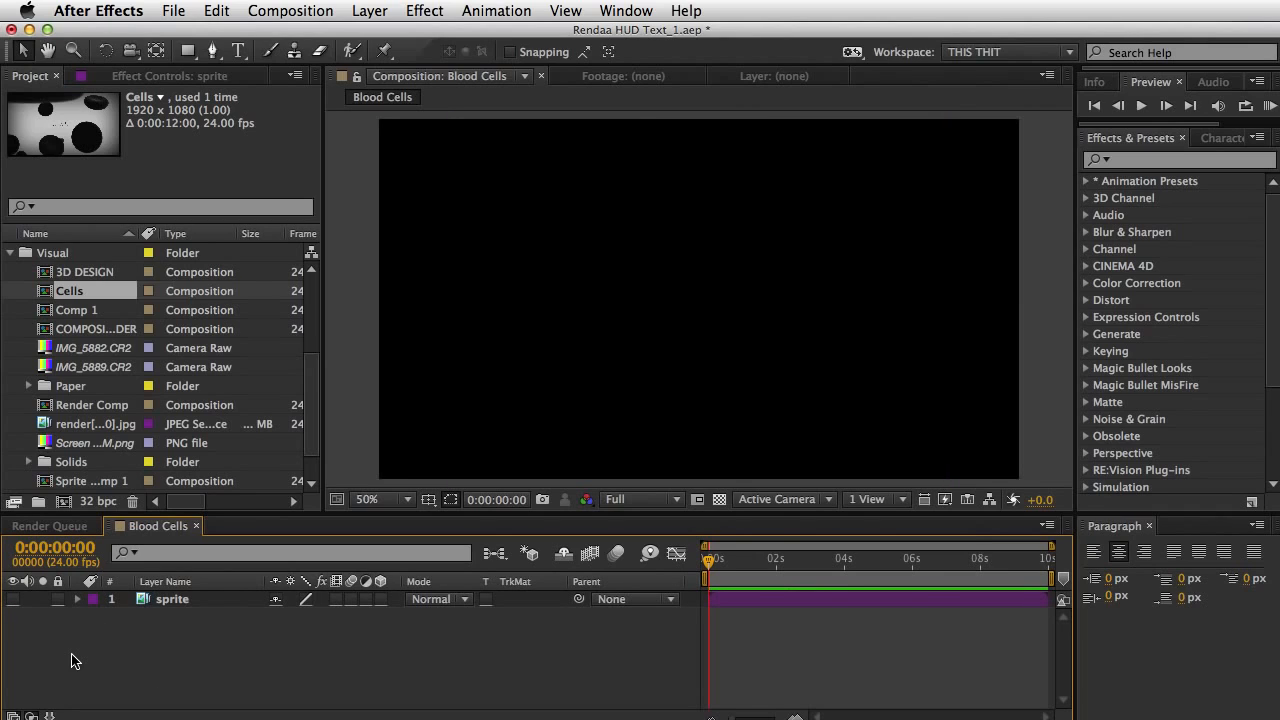
pyautogui.press('super+s')
# Step: Create a black 1280 × 720 px solid layer named Paritcle Sim
pyautogui.click(369, 11)
pyautogui.moveTo(385, 37)
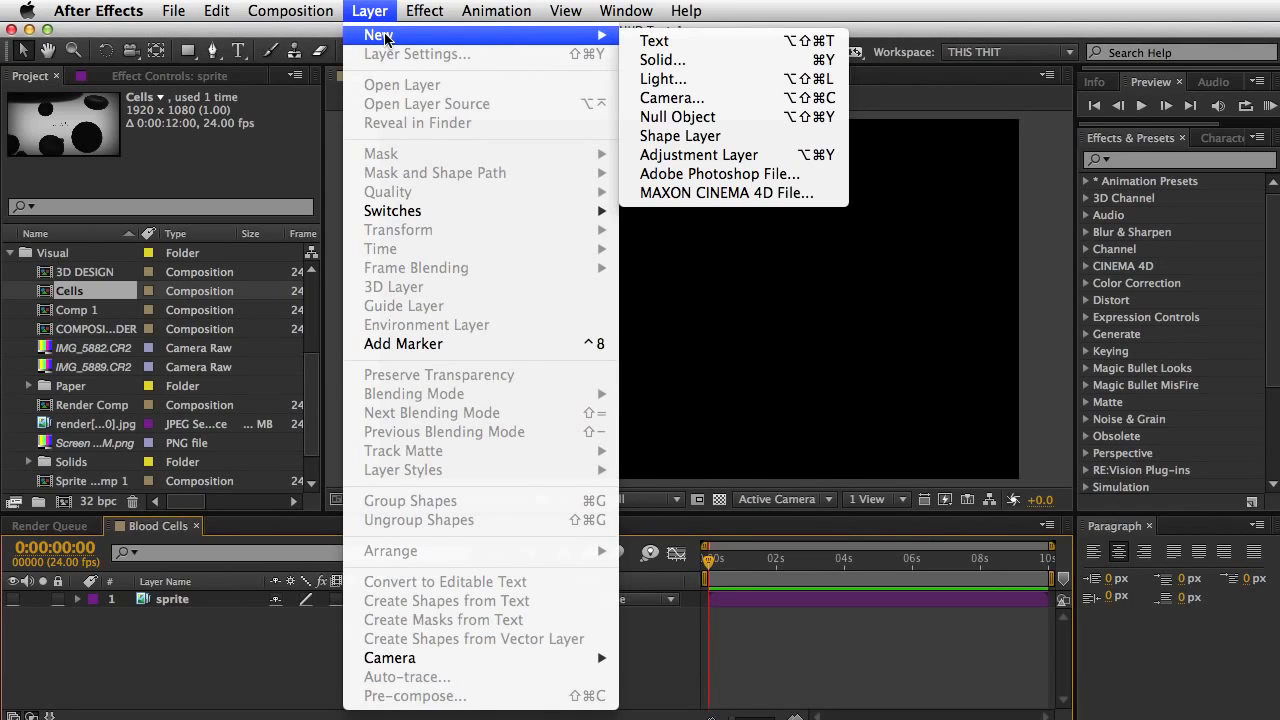
pyautogui.click(660, 59)
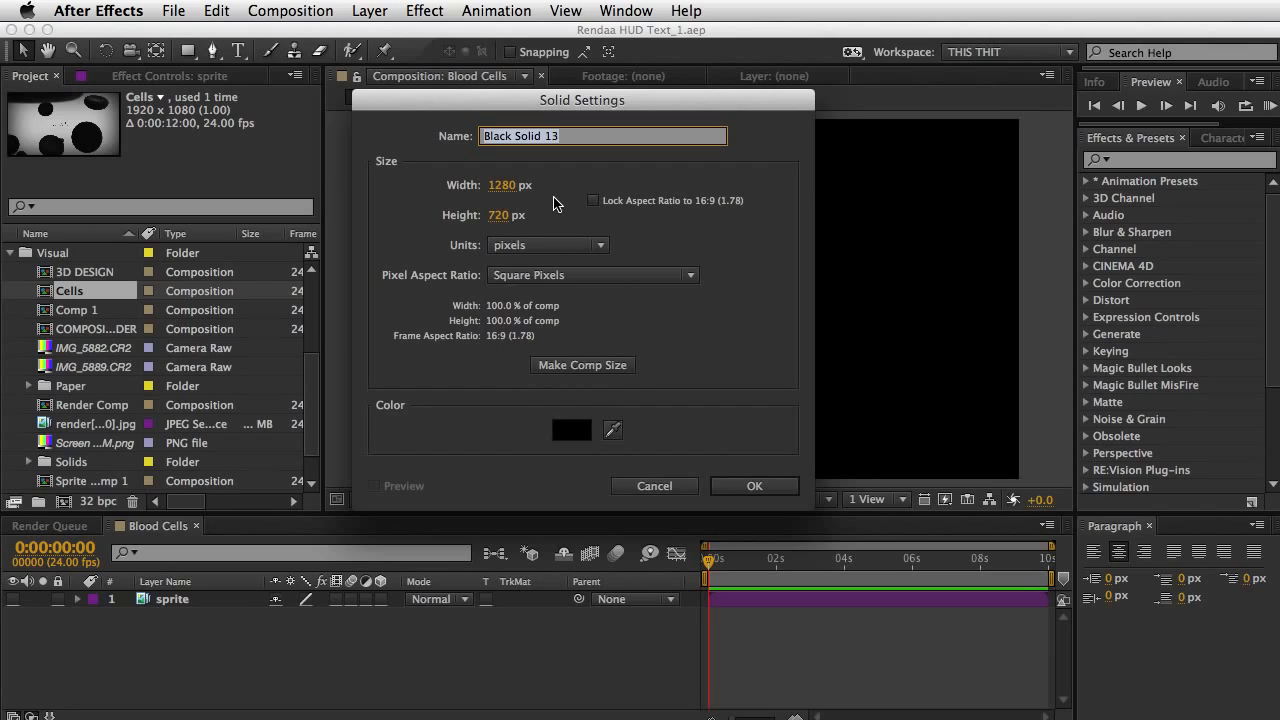
pyautogui.write('Paritcle ')
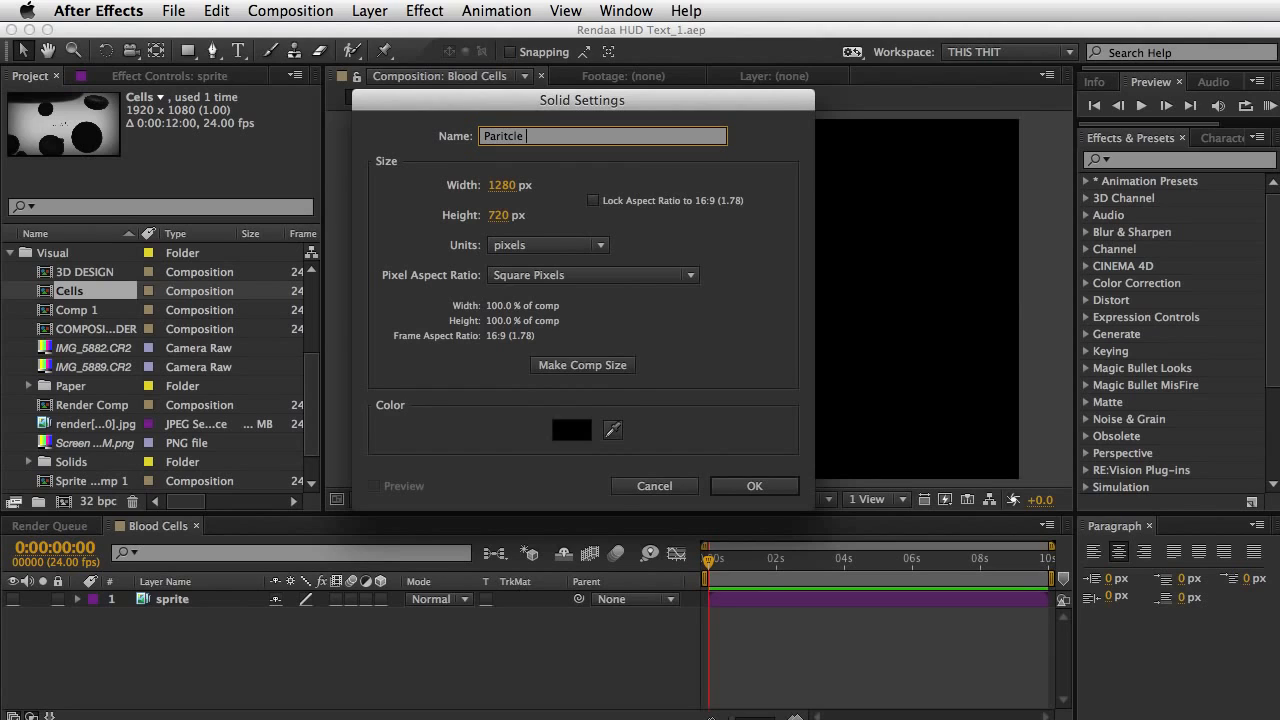
pyautogui.write('Sim')
pyautogui.press('Return')
# Step: Apply the Trapcode Particular effect to the Paritcle Sim layer and scrub the timeline to preview its default particles
pyautogui.click(1147, 160)
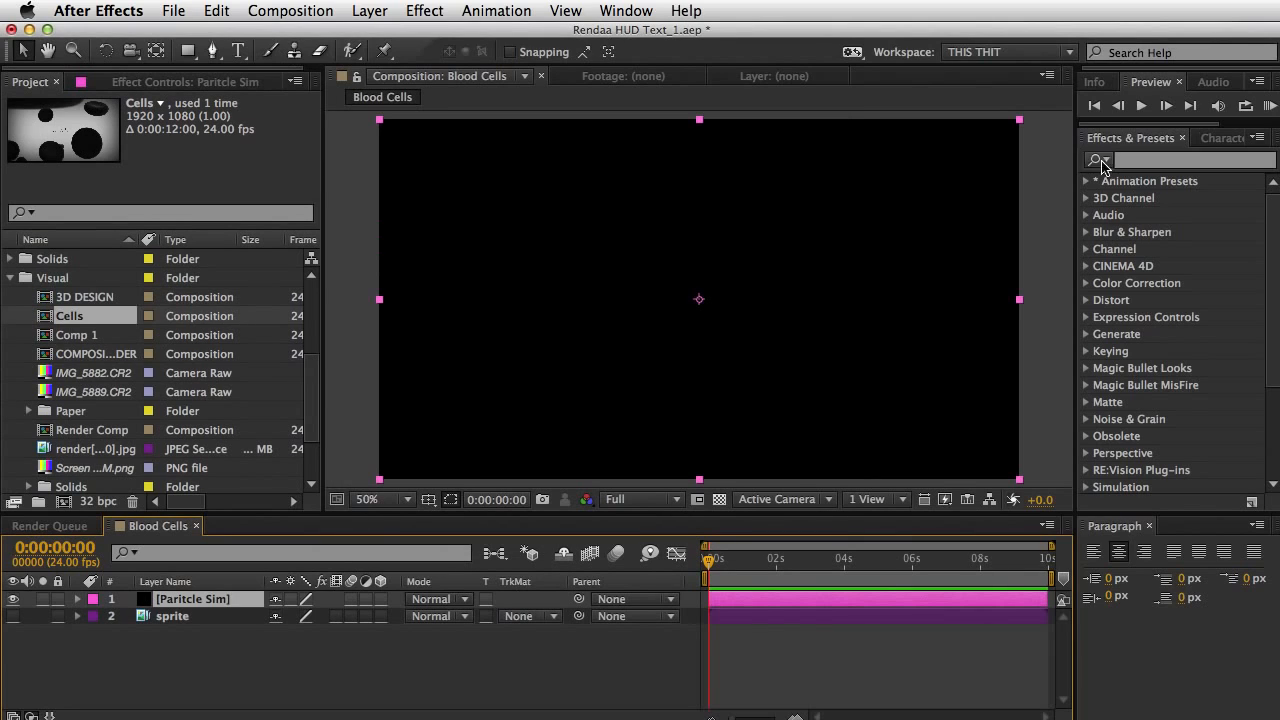
pyautogui.write('partic')
pyautogui.moveTo(1155, 385); pyautogui.dragTo(220, 600)
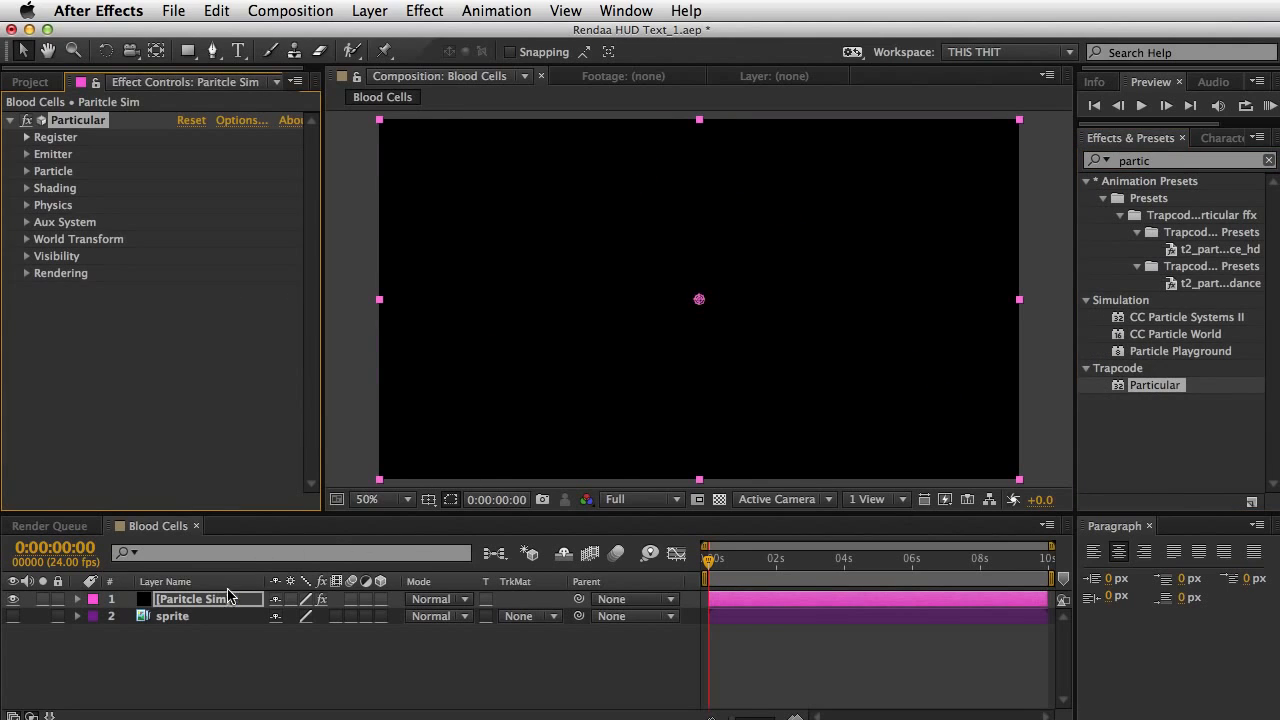
pyautogui.moveTo(709, 560); pyautogui.dragTo(781, 596)
pyautogui.press('space')
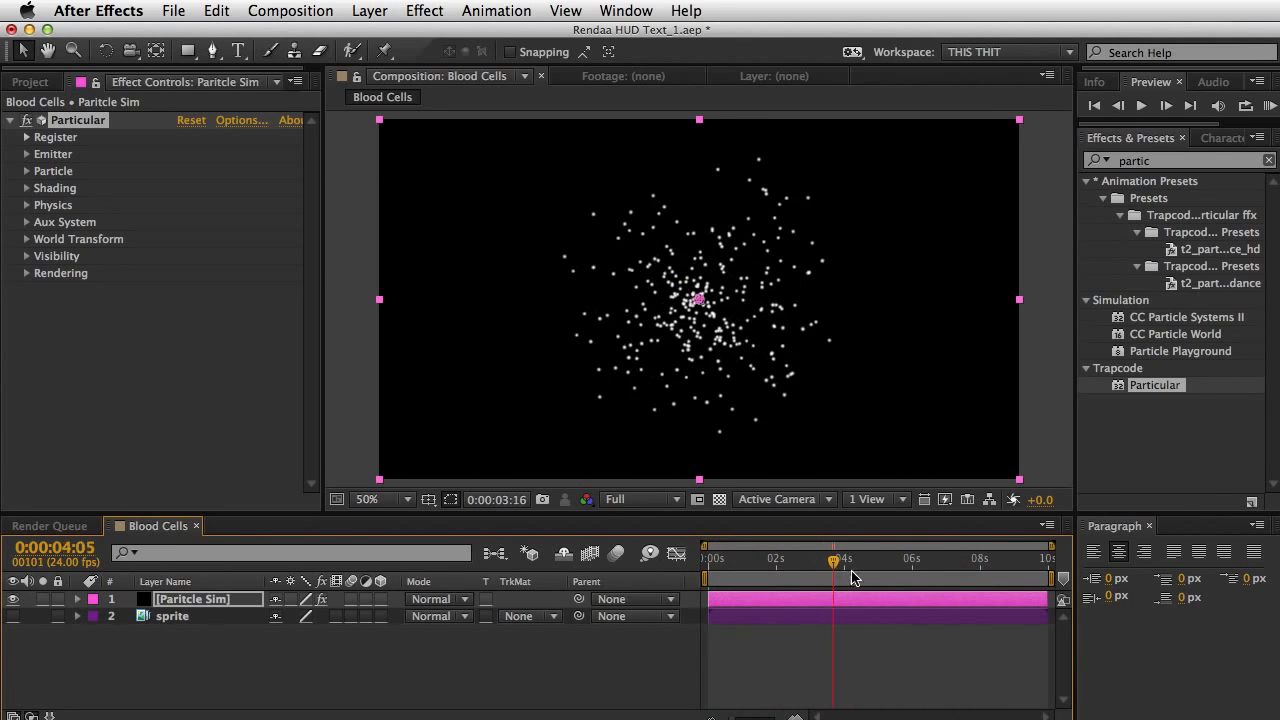
# Step: Keyframe Particular's emitter Particles/sec at 100 on the first frame, 0:00:00:00
pyautogui.click(708, 575)
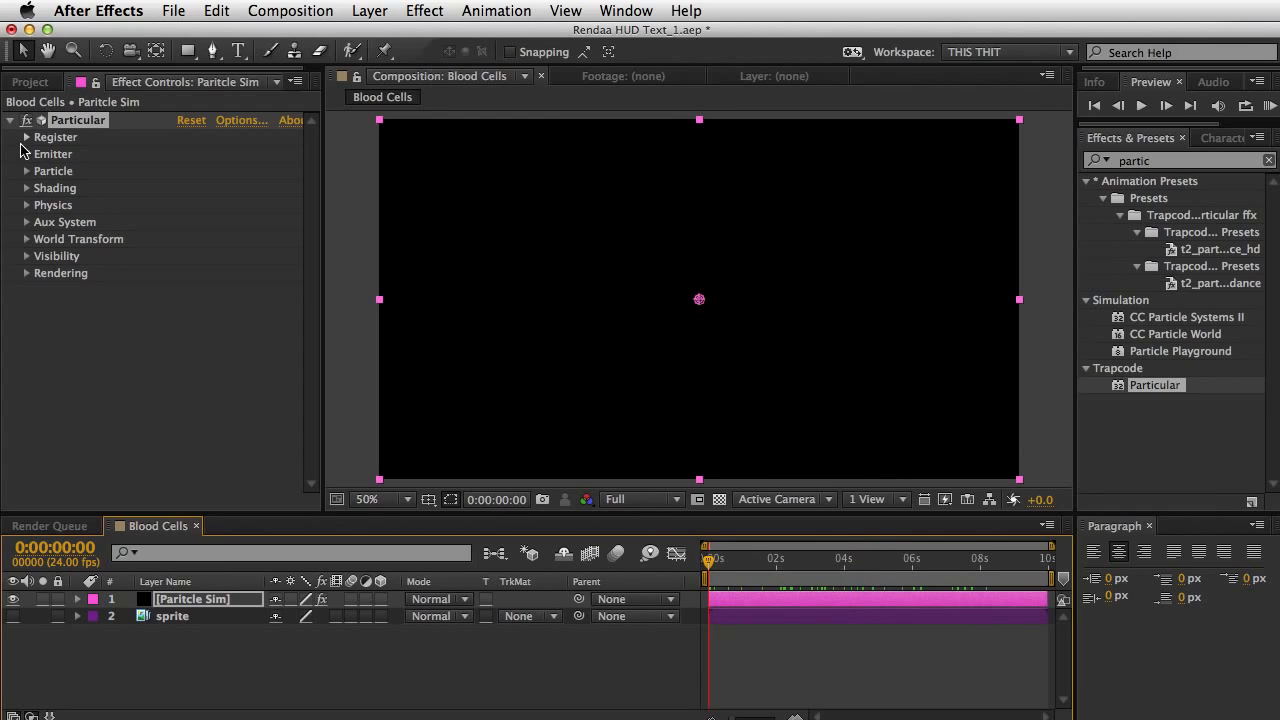
pyautogui.click(26, 155)
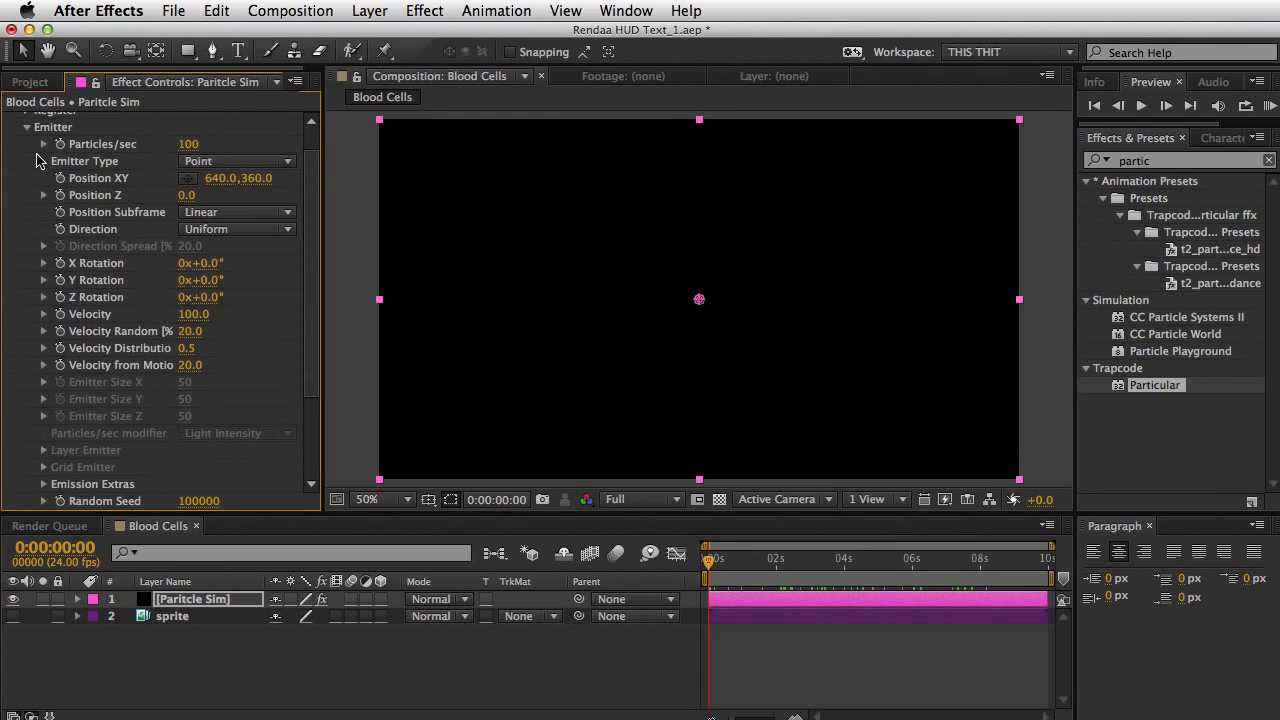
pyautogui.moveTo(187, 144); pyautogui.dragTo(249, 144)
pyautogui.click(186, 144)
pyautogui.write('00')
pyautogui.press('Return')
# Step: Set Particles/sec to 0 one frame on, at 0:00:00:01, and scrub ahead to 0:00:02:16 to check the burst
pyautogui.click(1168, 105)
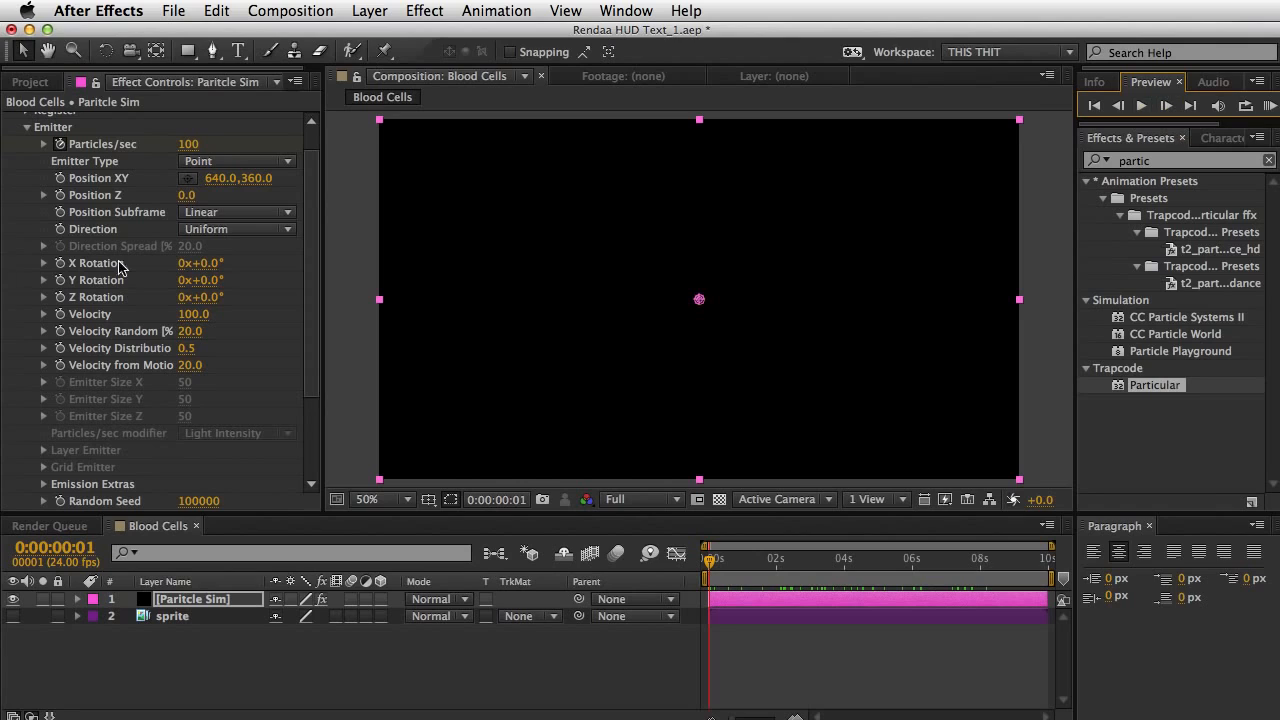
pyautogui.click(188, 144)
pyautogui.write('0')
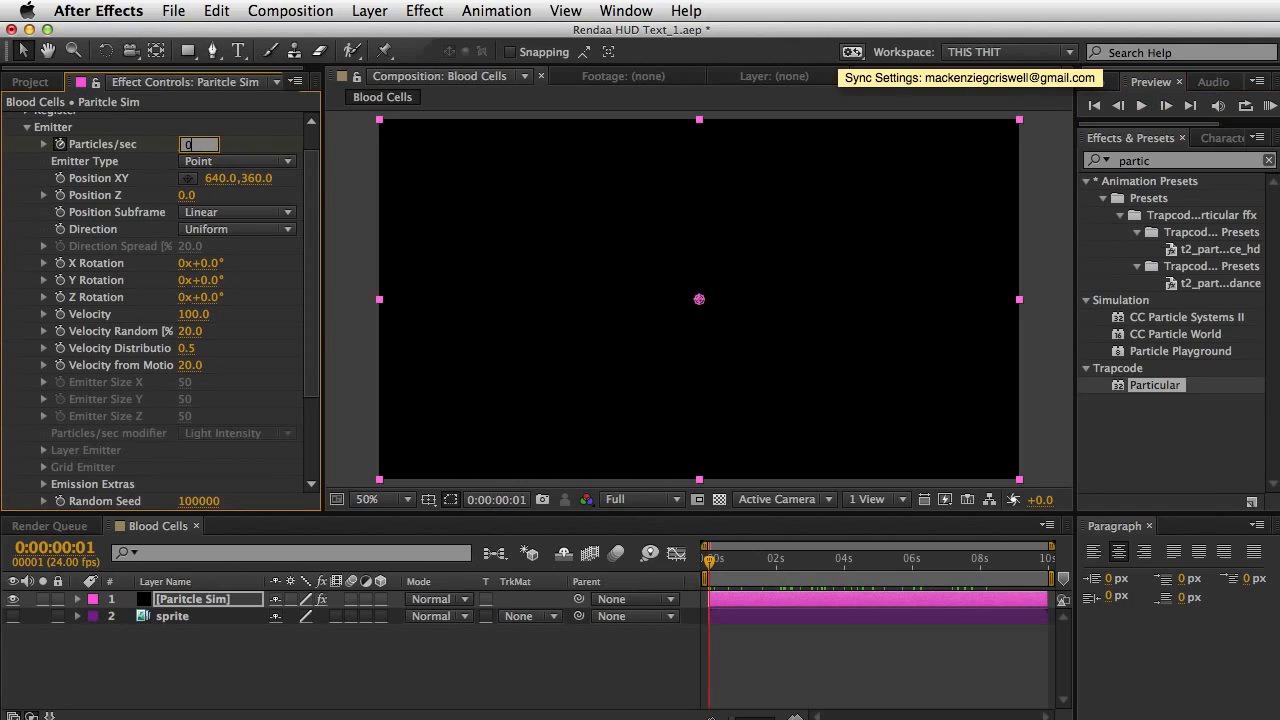
pyautogui.press('Return')
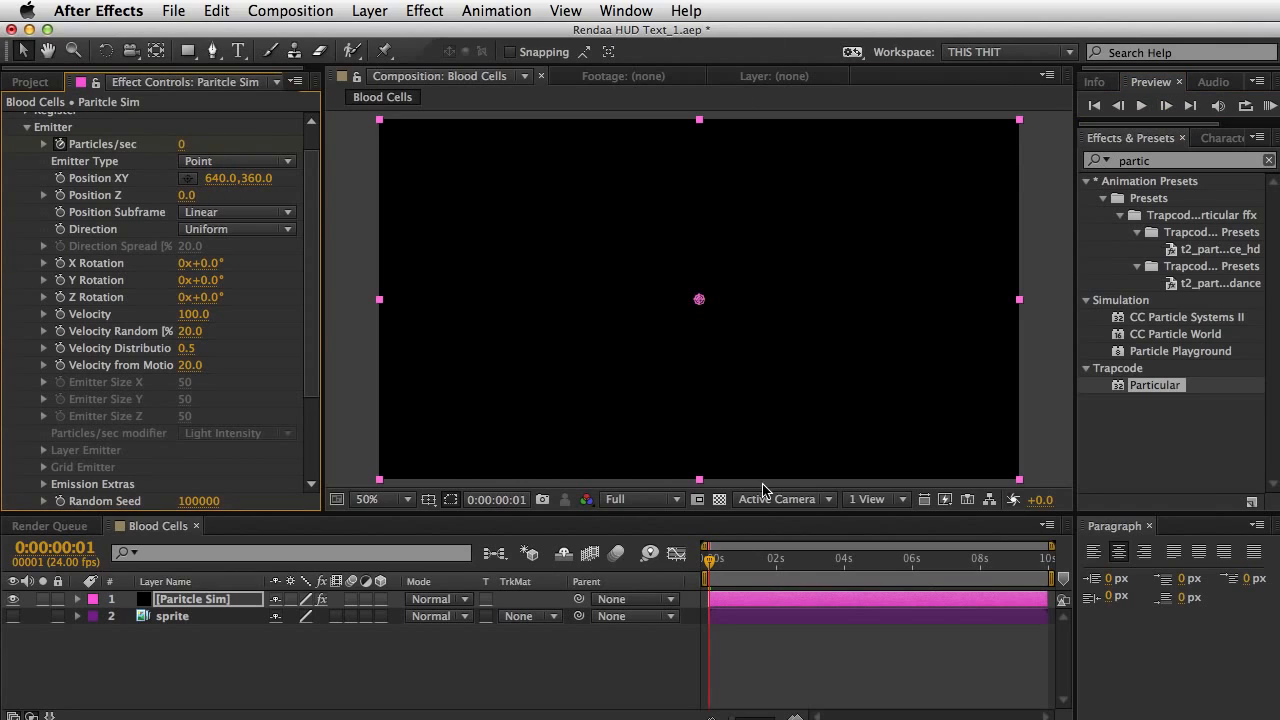
pyautogui.moveTo(712, 564); pyautogui.dragTo(803, 573)
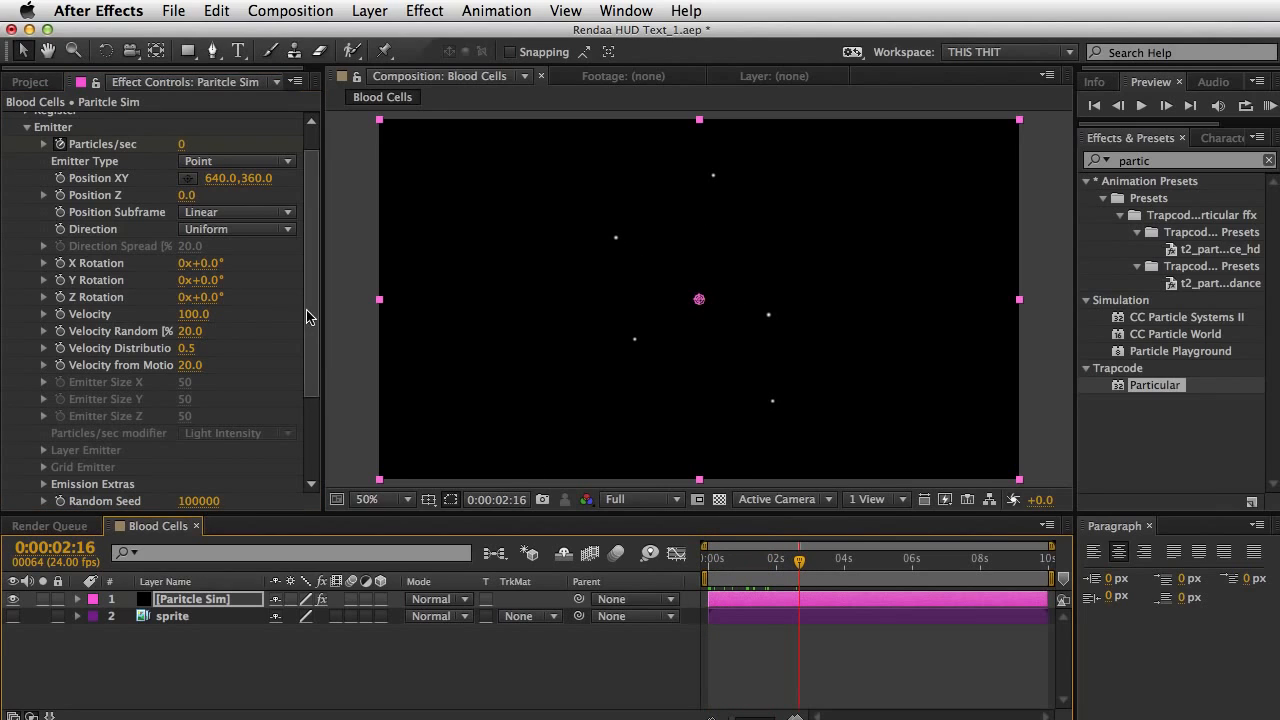
# Step: Set Particular's emitter Velocity, Velocity Random, Velocity Distribution and Velocity from Motion all to 0
pyautogui.scroll(1, 172, 229)
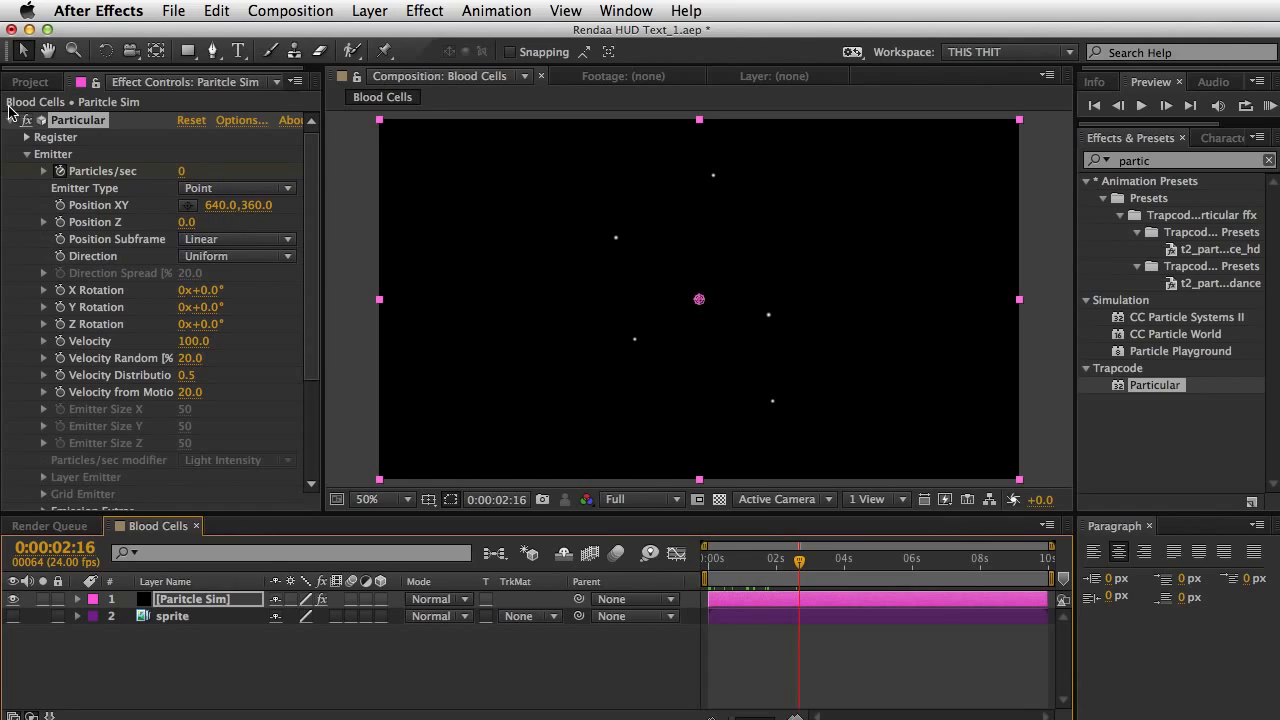
pyautogui.click(193, 342)
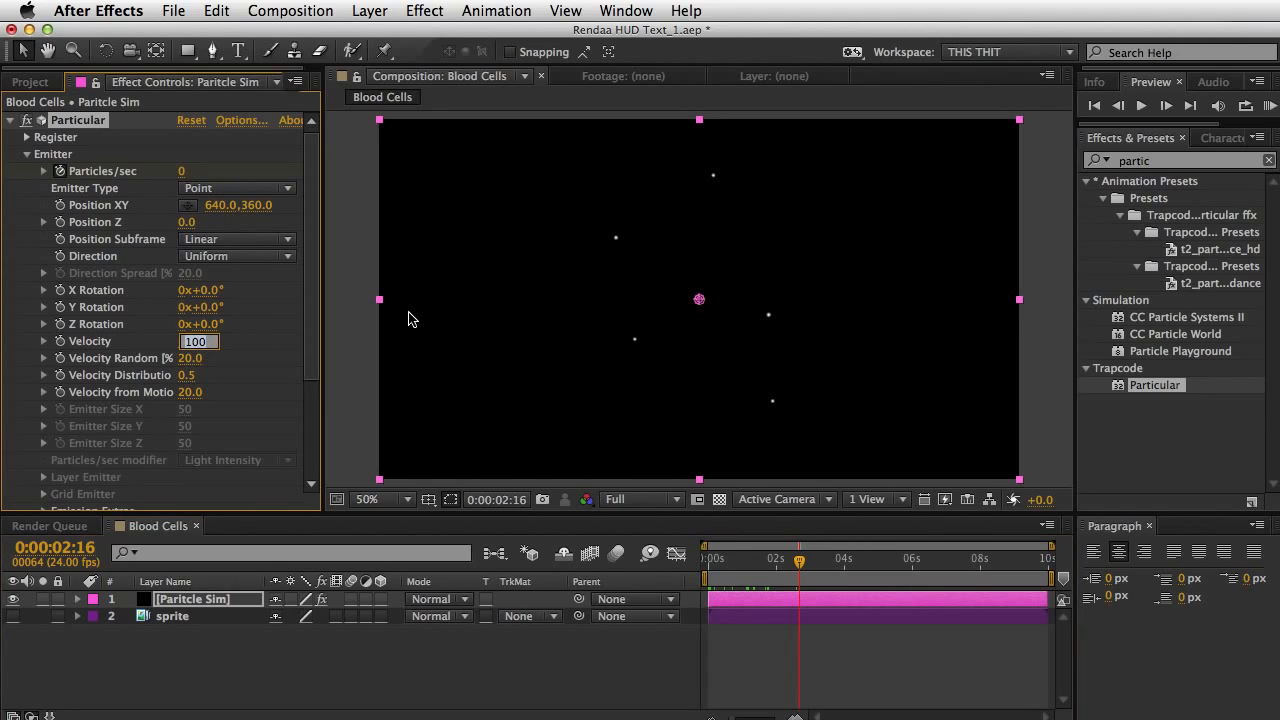
pyautogui.write('0')
pyautogui.press('Tab')
pyautogui.write('0')
pyautogui.press('Tab')
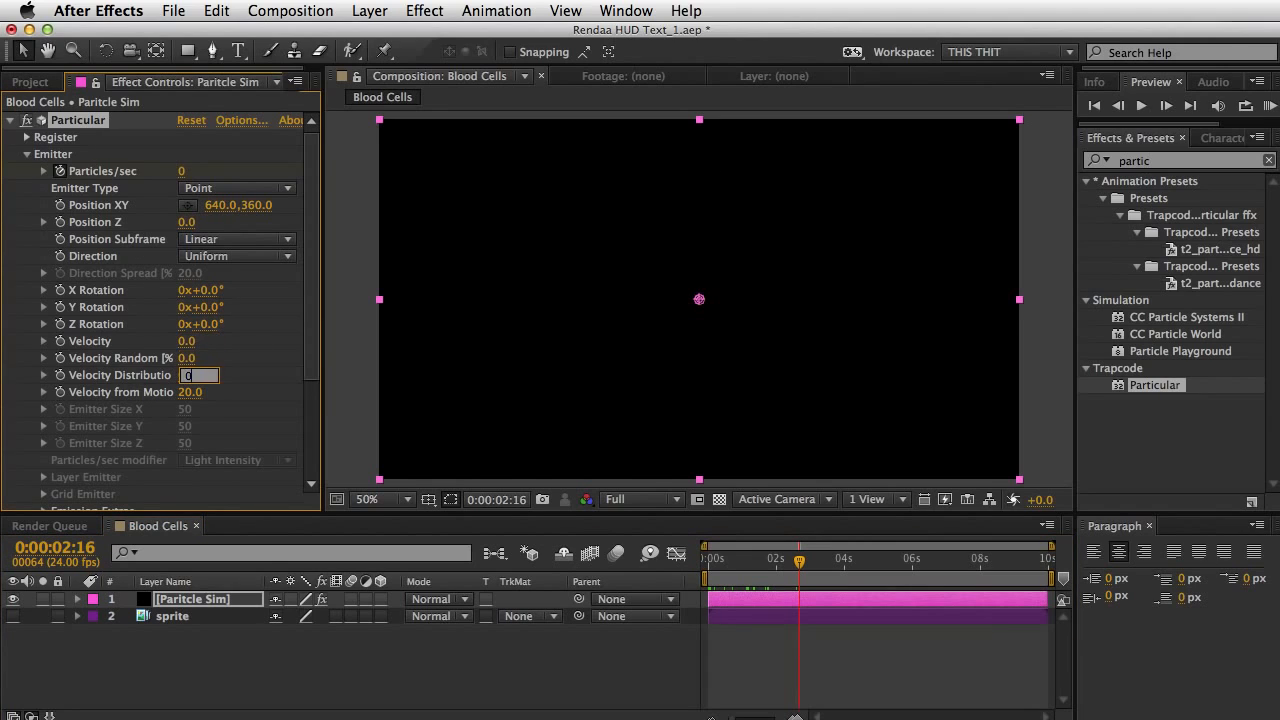
pyautogui.write('0')
pyautogui.press('Tab')
pyautogui.write('0')
pyautogui.press('Return')
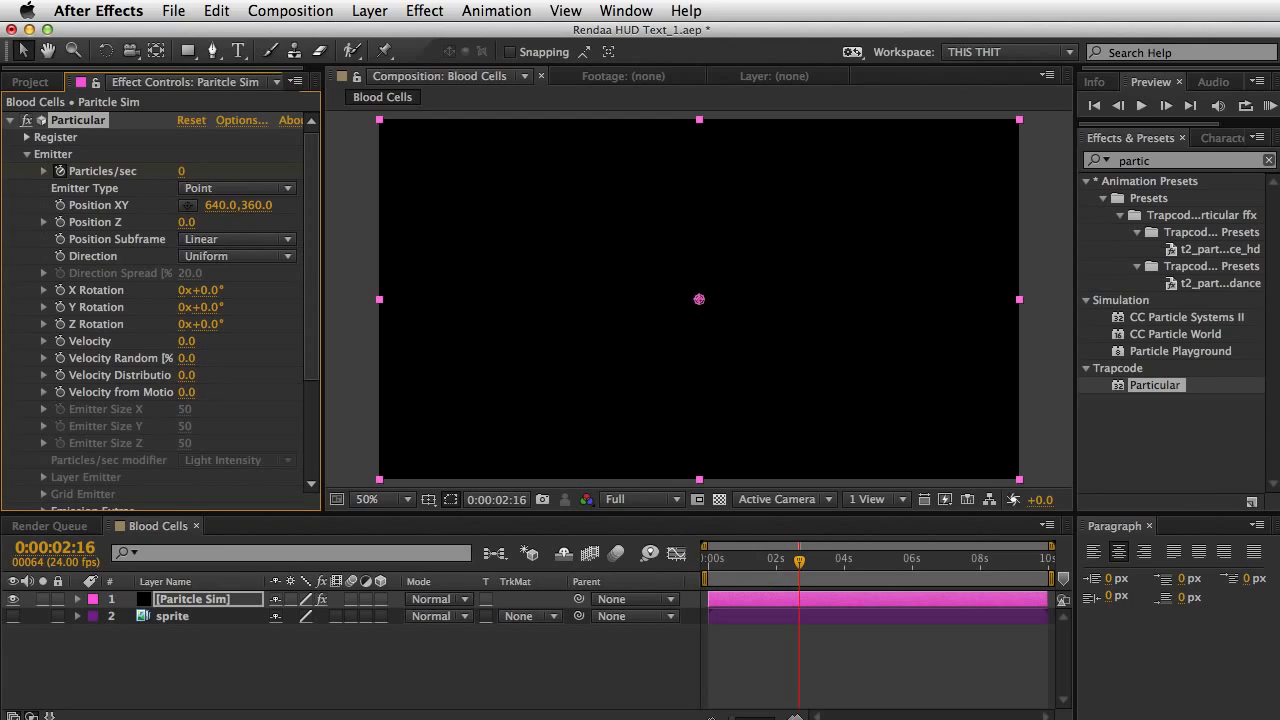
# Step: Raise the particle Life to 79.5 seconds and scrub through the timeline to check how long the particles last
pyautogui.click(26, 155)
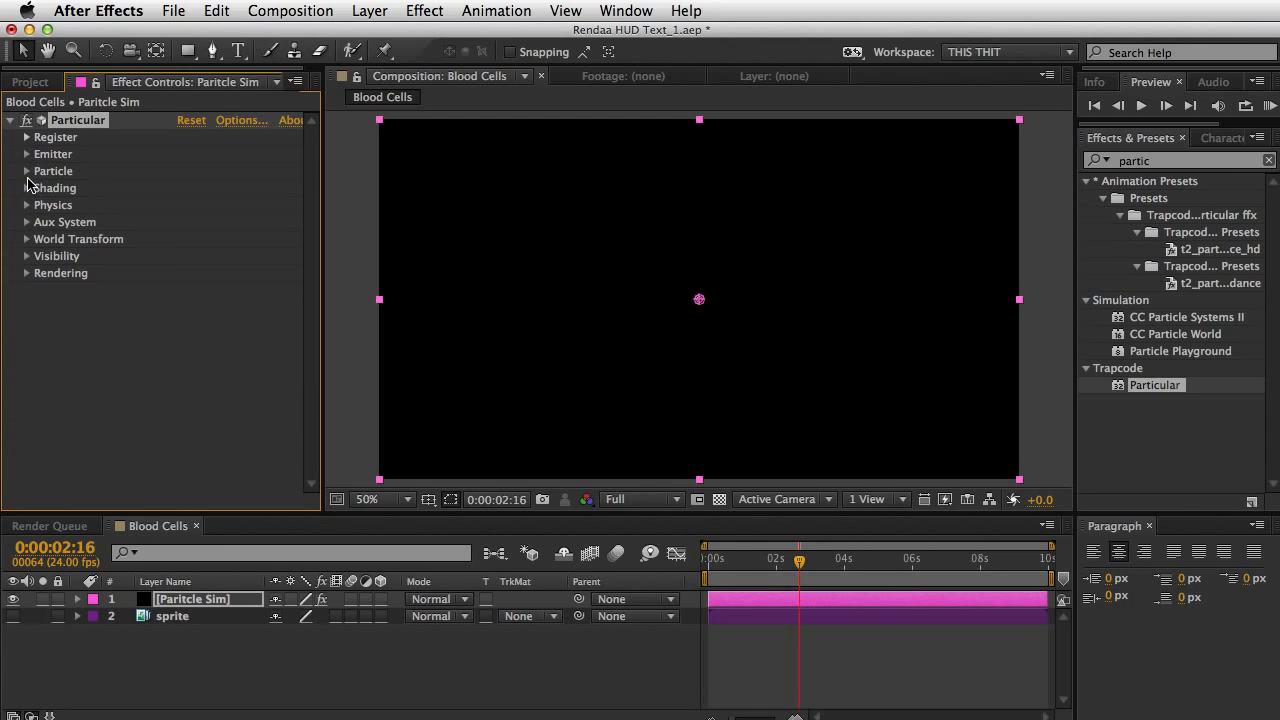
pyautogui.click(27, 172)
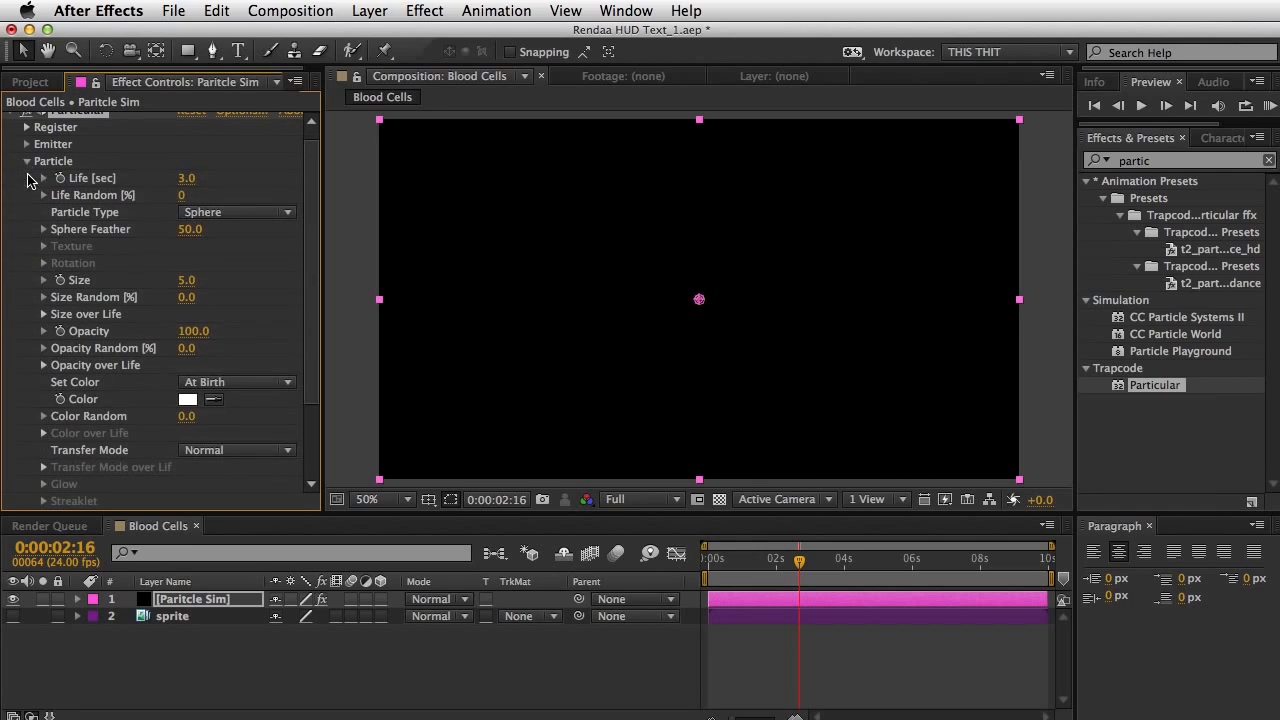
pyautogui.moveTo(189, 178); pyautogui.dragTo(944, 170)
pyautogui.moveTo(810, 566); pyautogui.dragTo(977, 586)
pyautogui.click(880, 631)
pyautogui.moveTo(906, 566); pyautogui.dragTo(806, 592)
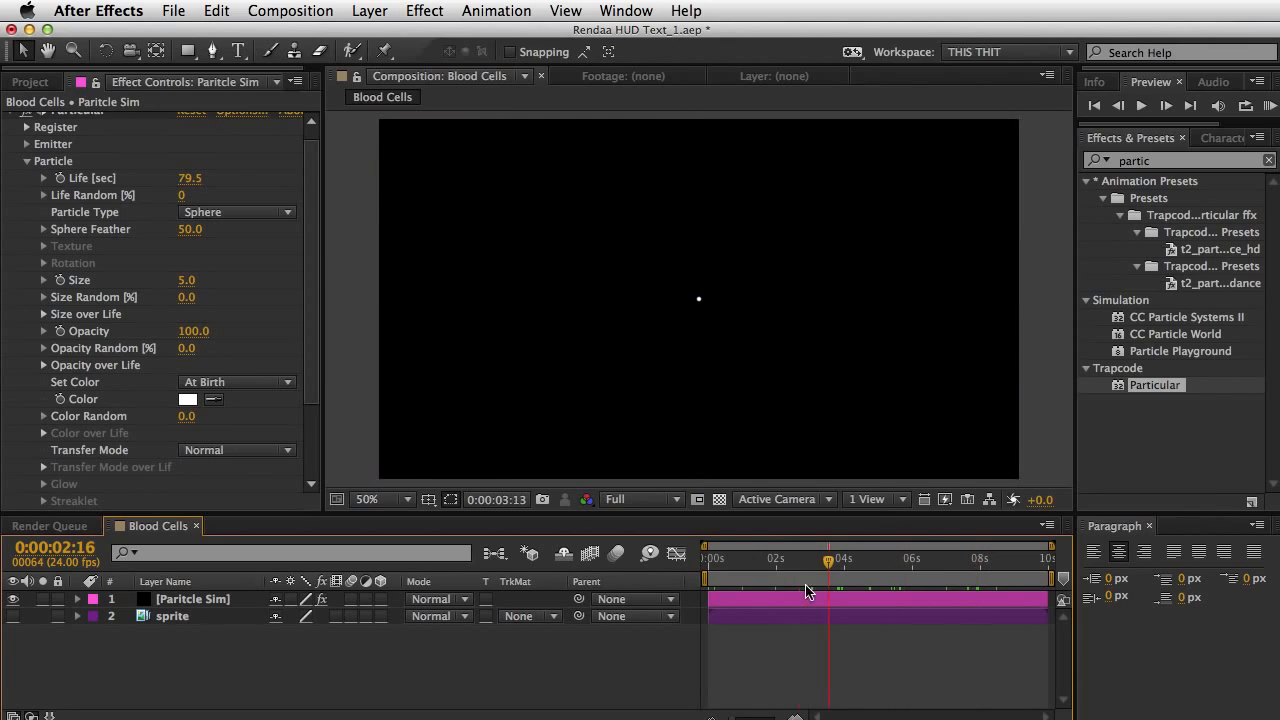
# Step: Change the emitter type to Box and enlarge the emitter size to about X 634, Y 462 and Z 686
pyautogui.scroll(1, 36, 190)
pyautogui.click(27, 155)
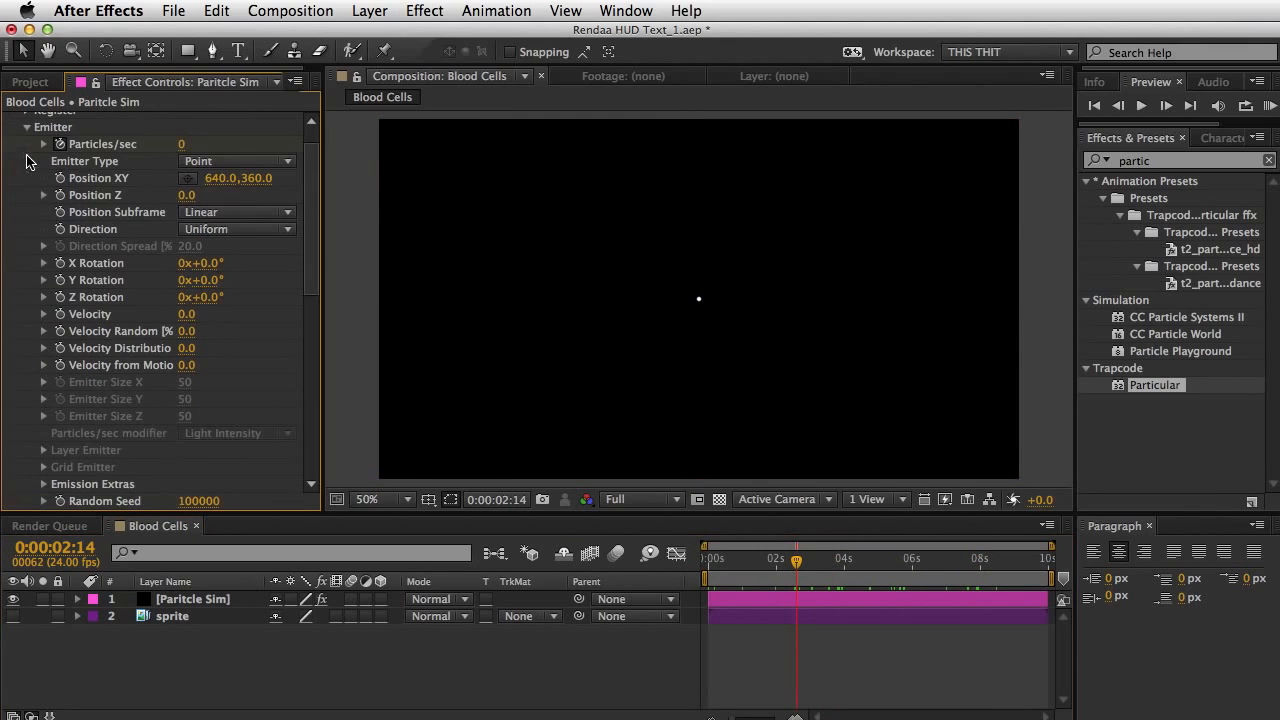
pyautogui.click(224, 162)
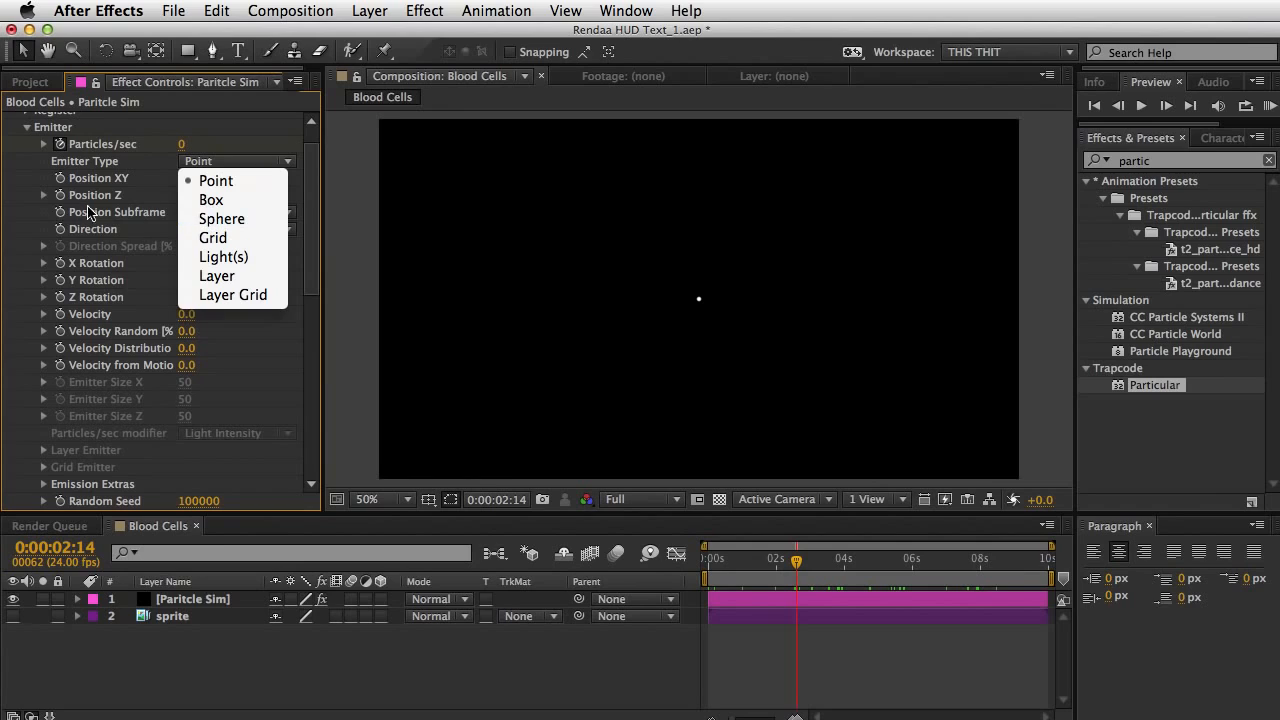
pyautogui.click(228, 203)
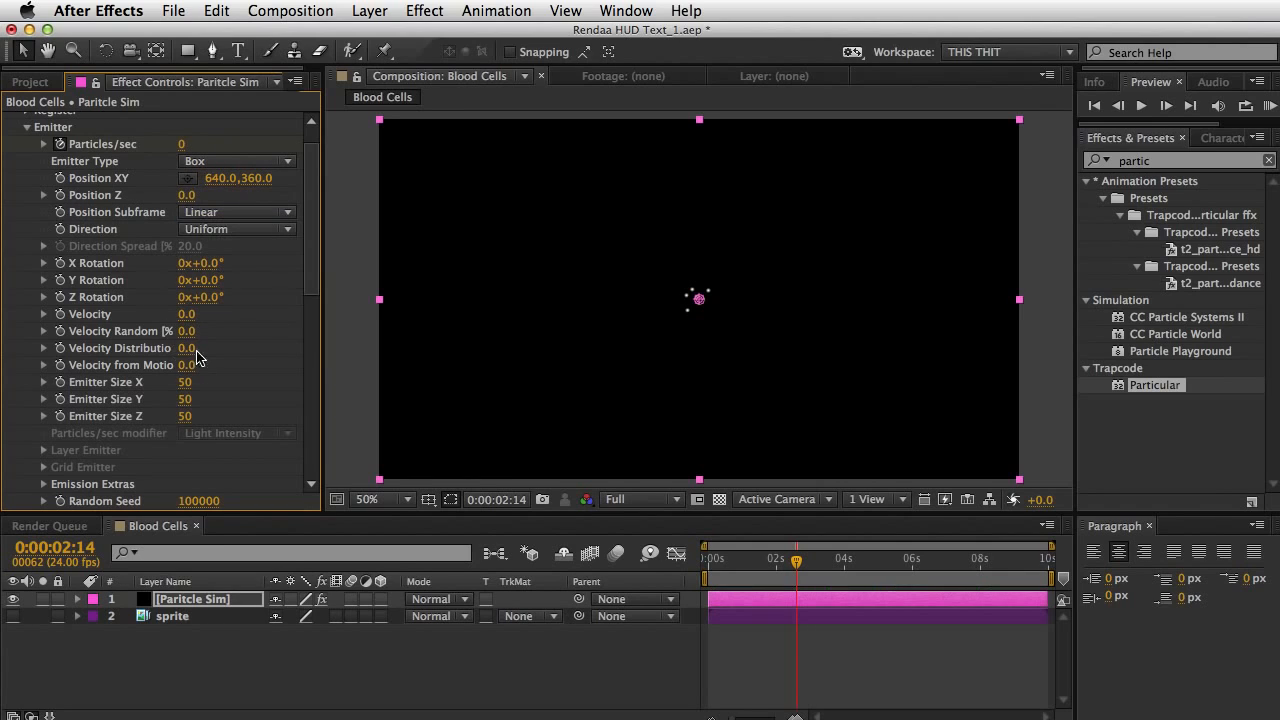
pyautogui.moveTo(184, 378); pyautogui.dragTo(746, 355)
pyautogui.moveTo(186, 399); pyautogui.dragTo(568, 368)
pyautogui.moveTo(471, 392); pyautogui.dragTo(770, 367)
# Step: Set the particle type to Sprite with the sprite layer as texture, accept the layer-size warning, and raise the particle Size to 194
pyautogui.moveTo(314, 251); pyautogui.dragTo(293, 483)
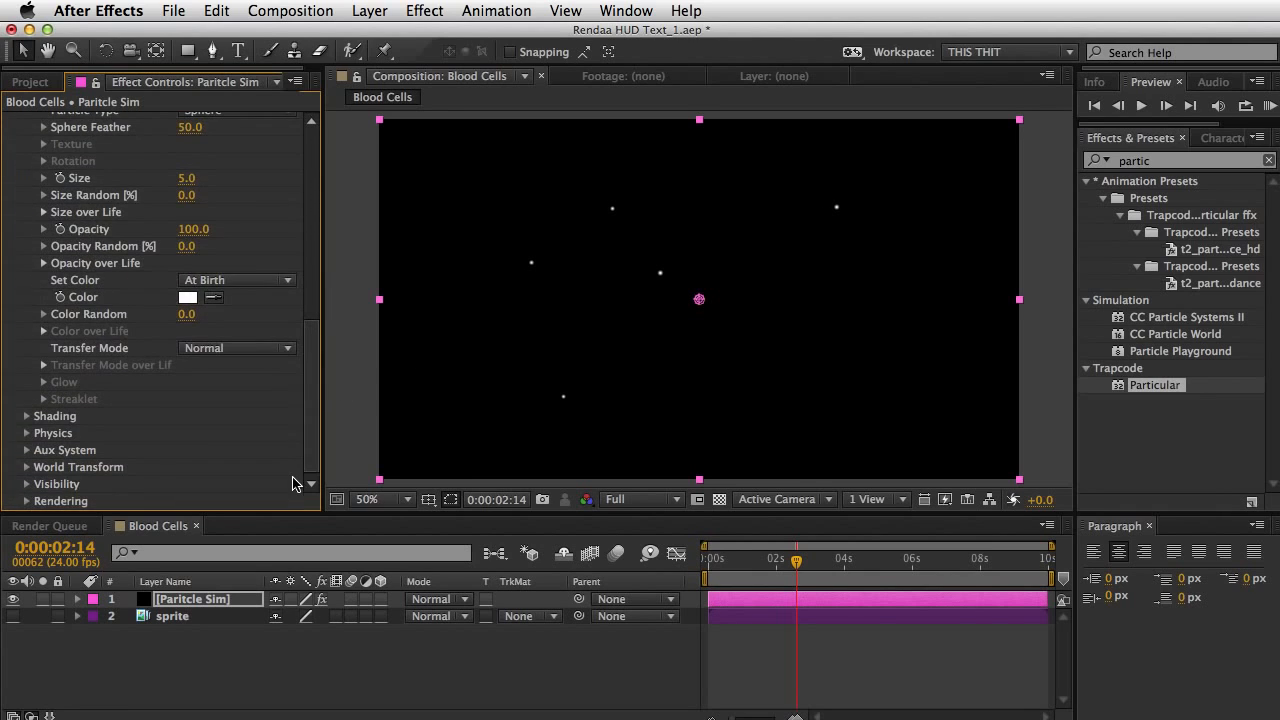
pyautogui.scroll(5, 107, 276)
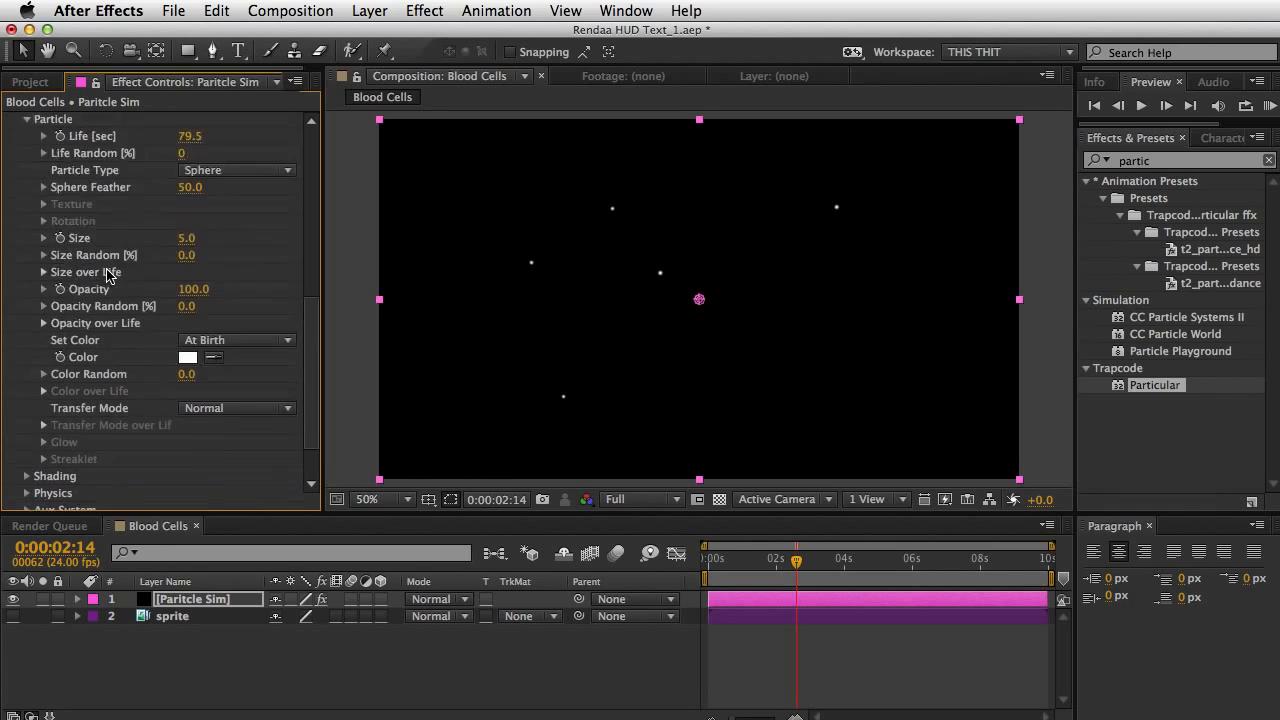
pyautogui.click(220, 218)
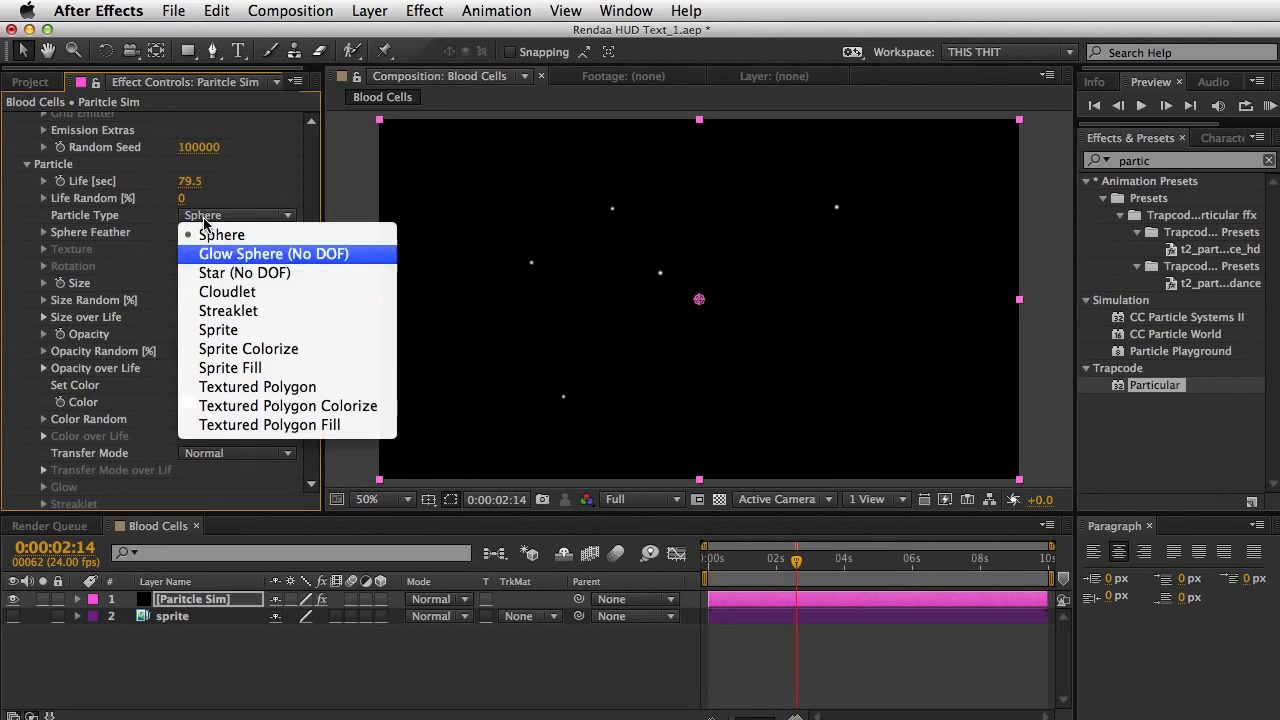
pyautogui.click(236, 332)
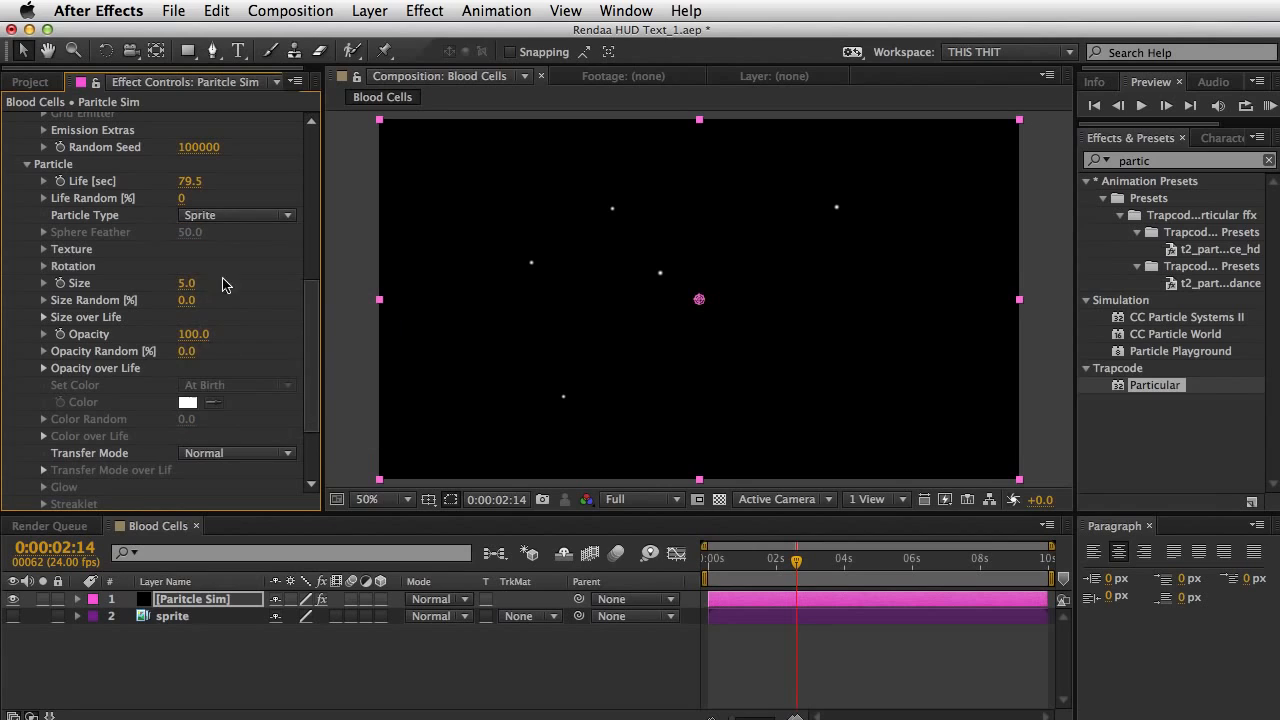
pyautogui.click(44, 250)
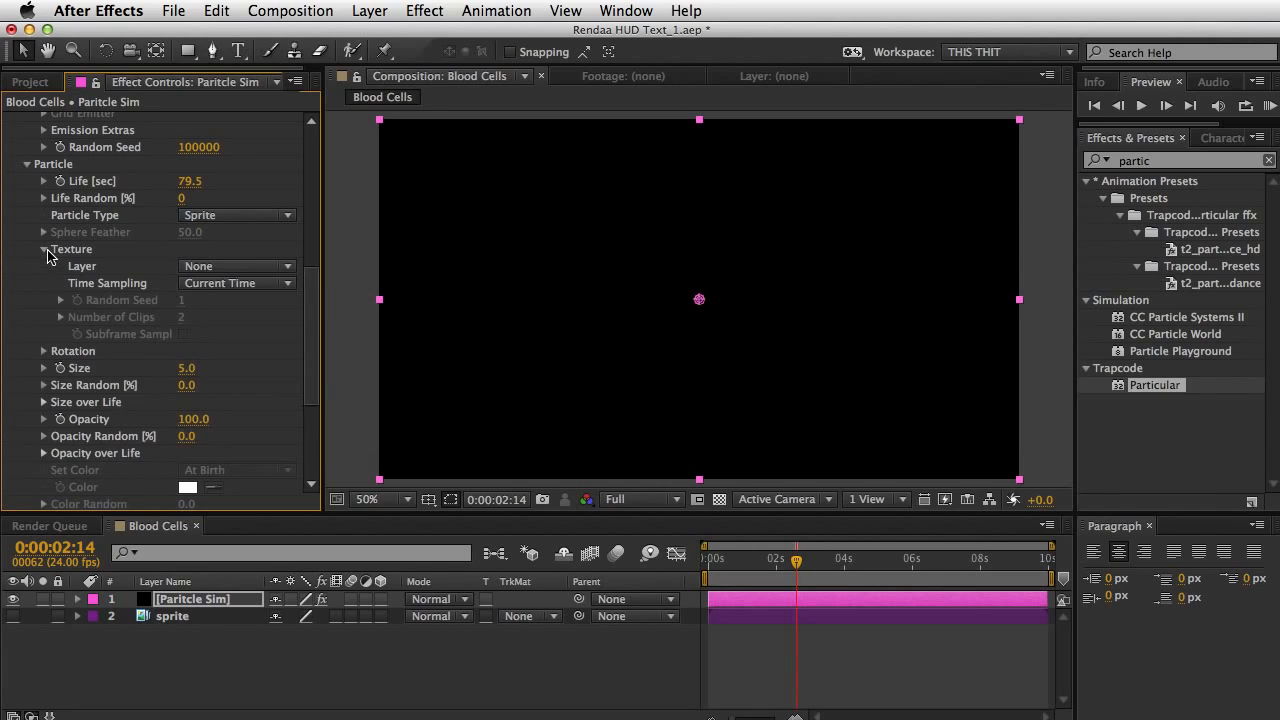
pyautogui.click(250, 274)
pyautogui.click(257, 337)
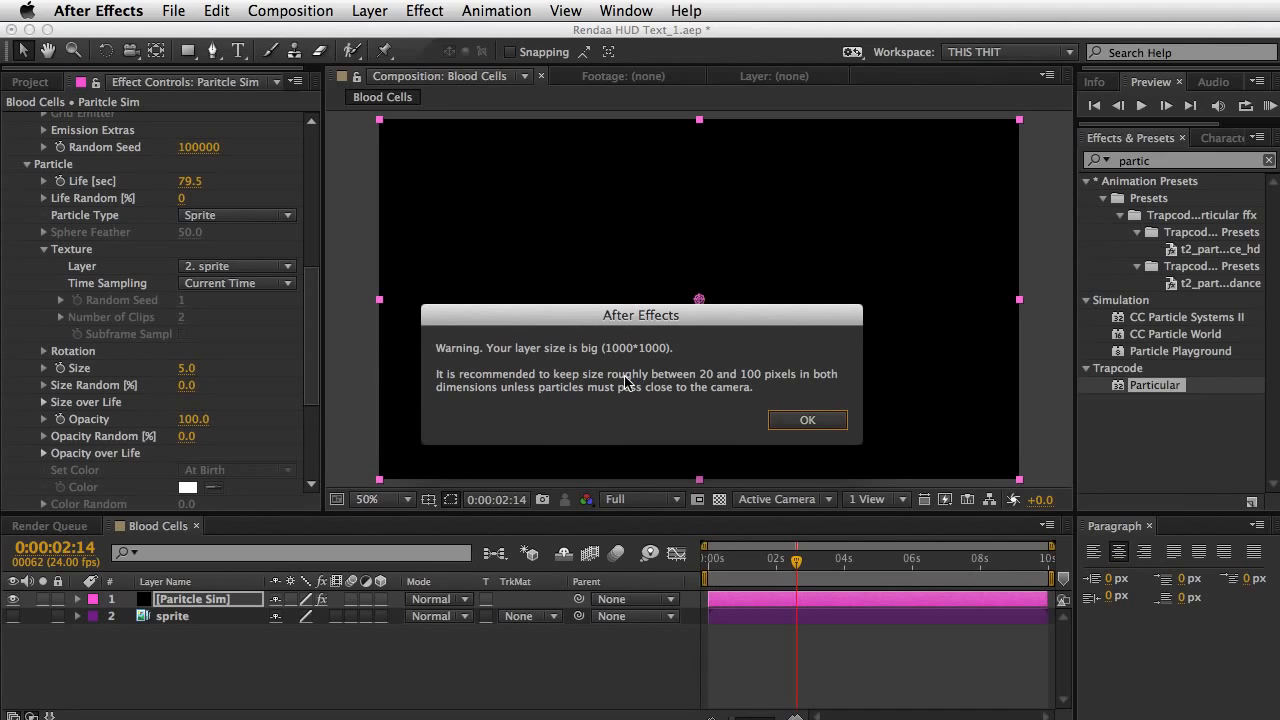
pyautogui.click(795, 420)
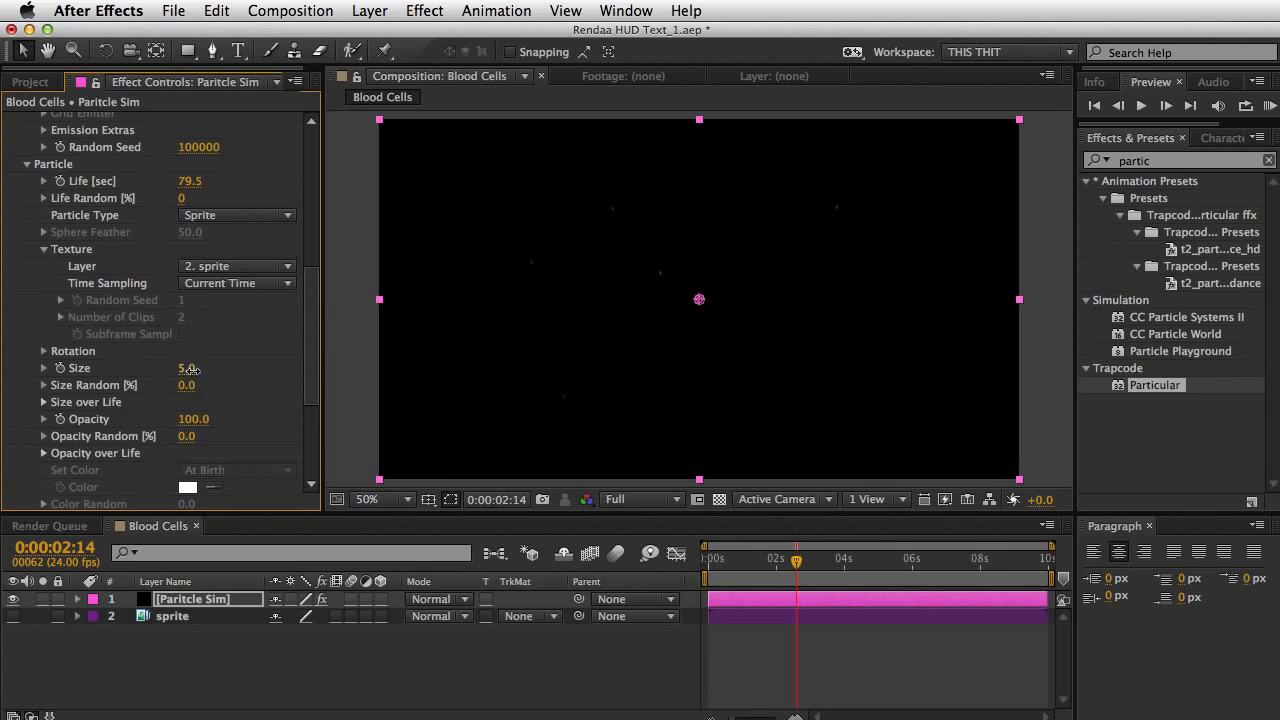
pyautogui.moveTo(186, 368); pyautogui.dragTo(381, 366)
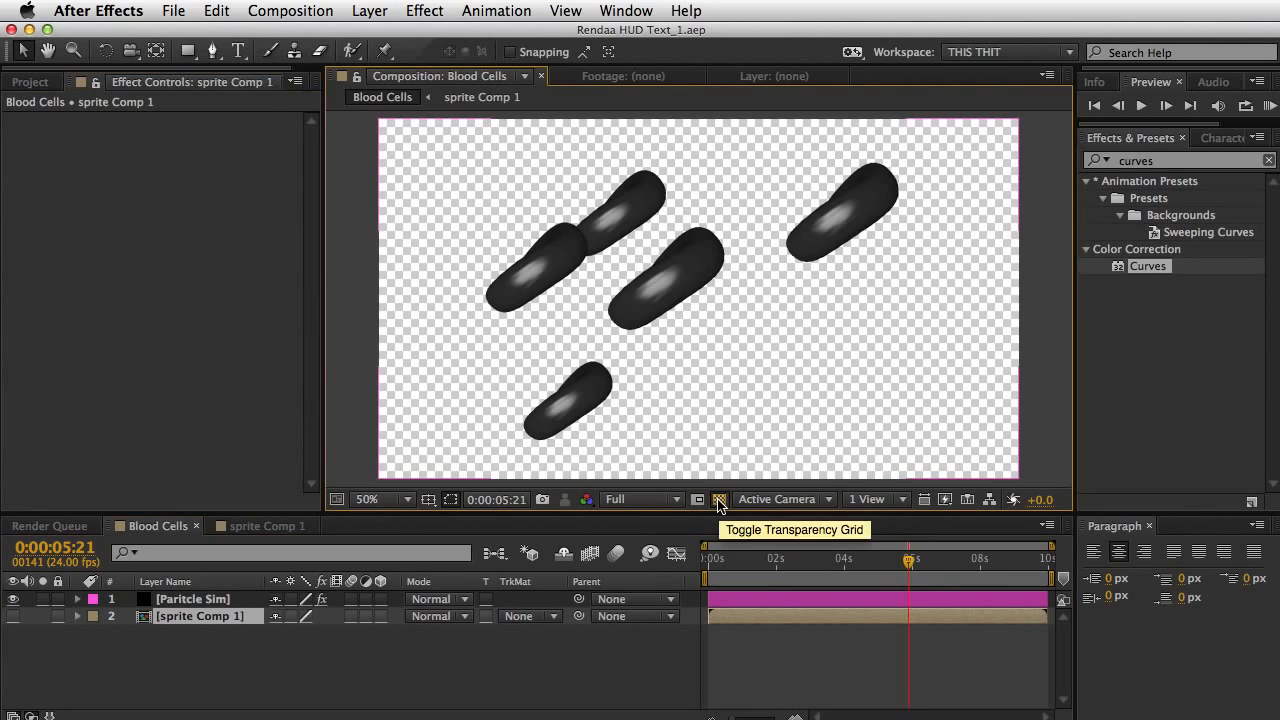
# Step: Turn off the transparency grid and add a white 1280 × 720 px solid as the bottom layer of the Blood Cells composition
pyautogui.click(719, 499)
pyautogui.press('super+y')
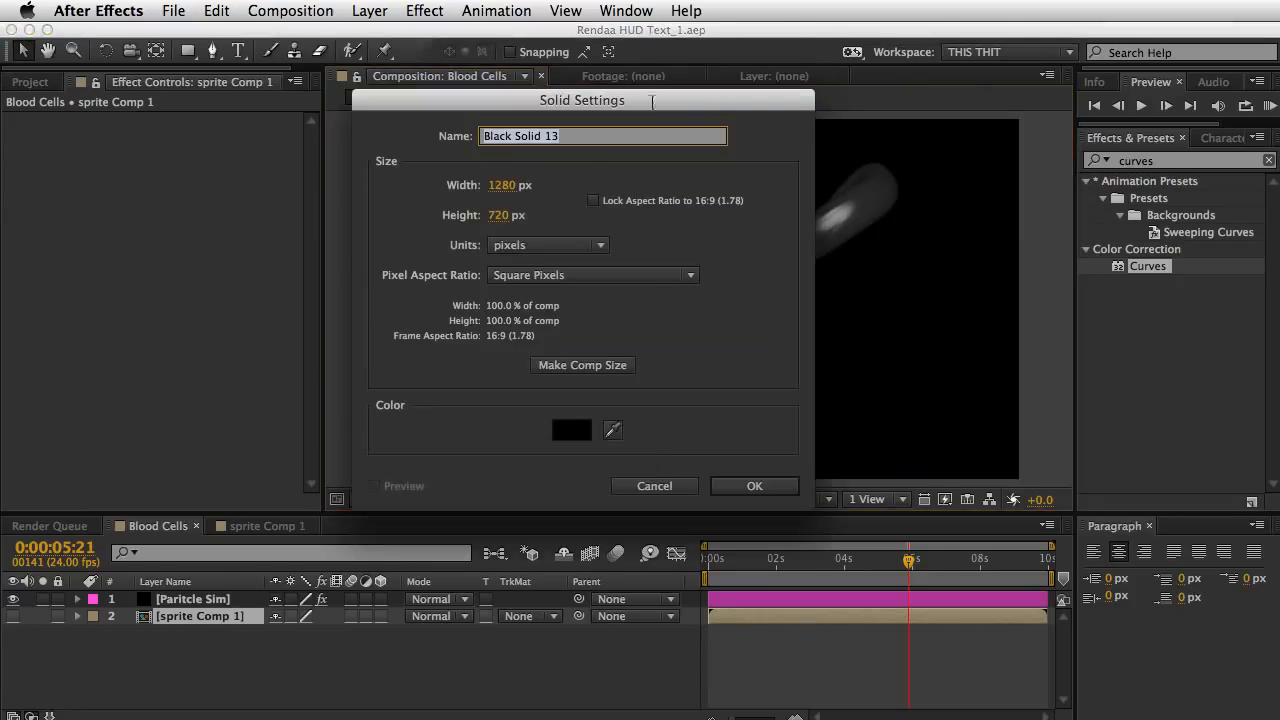
pyautogui.click(574, 436)
pyautogui.click(168, 533)
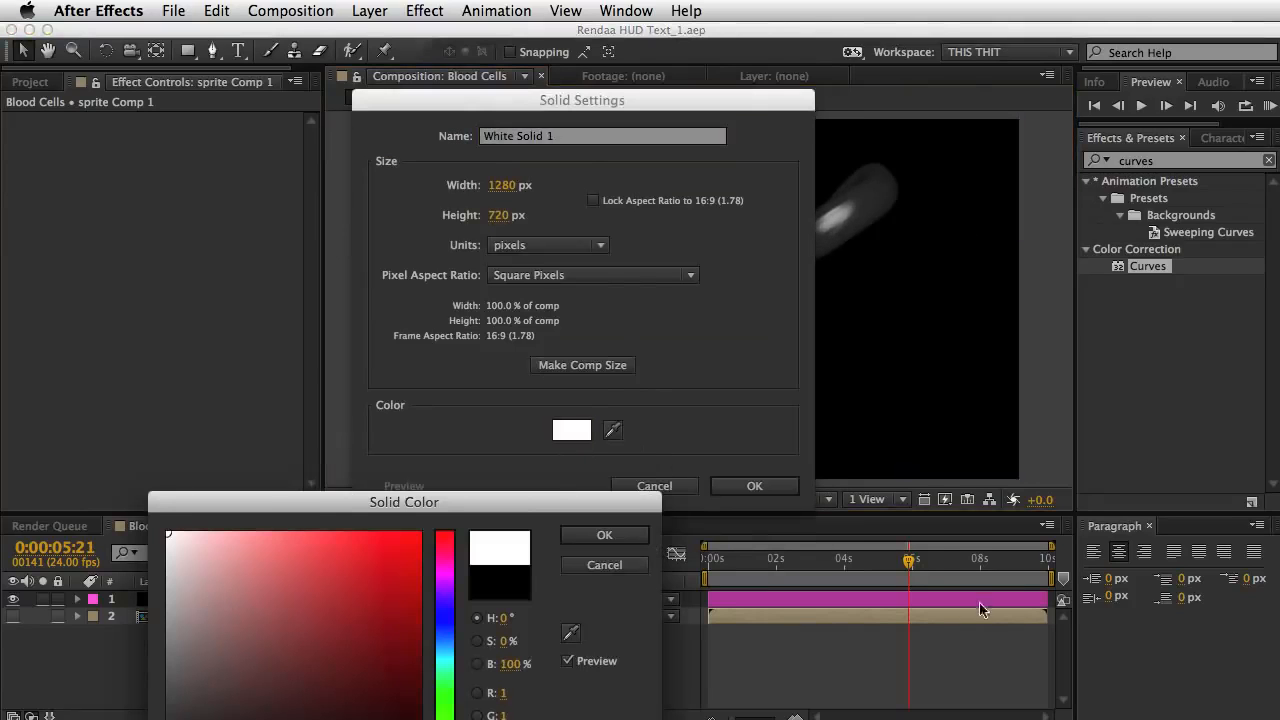
pyautogui.click(604, 535)
pyautogui.click(760, 486)
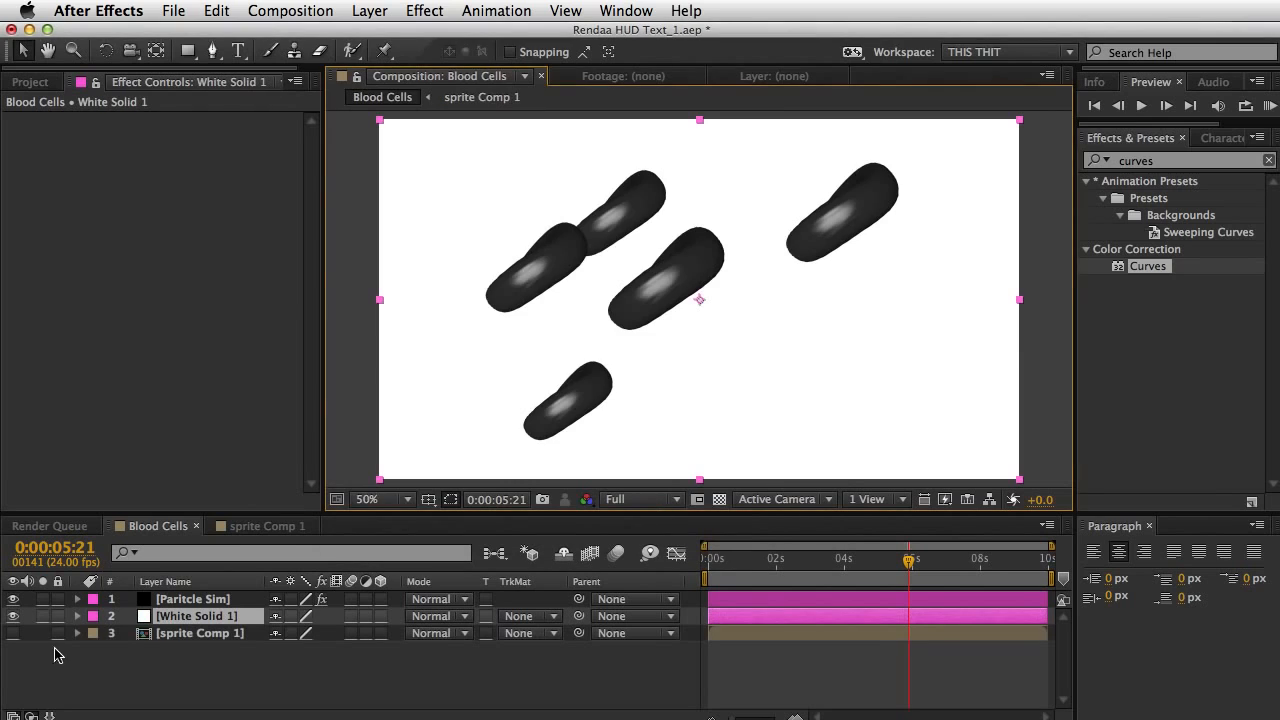
pyautogui.moveTo(160, 678); pyautogui.dragTo(160, 679)
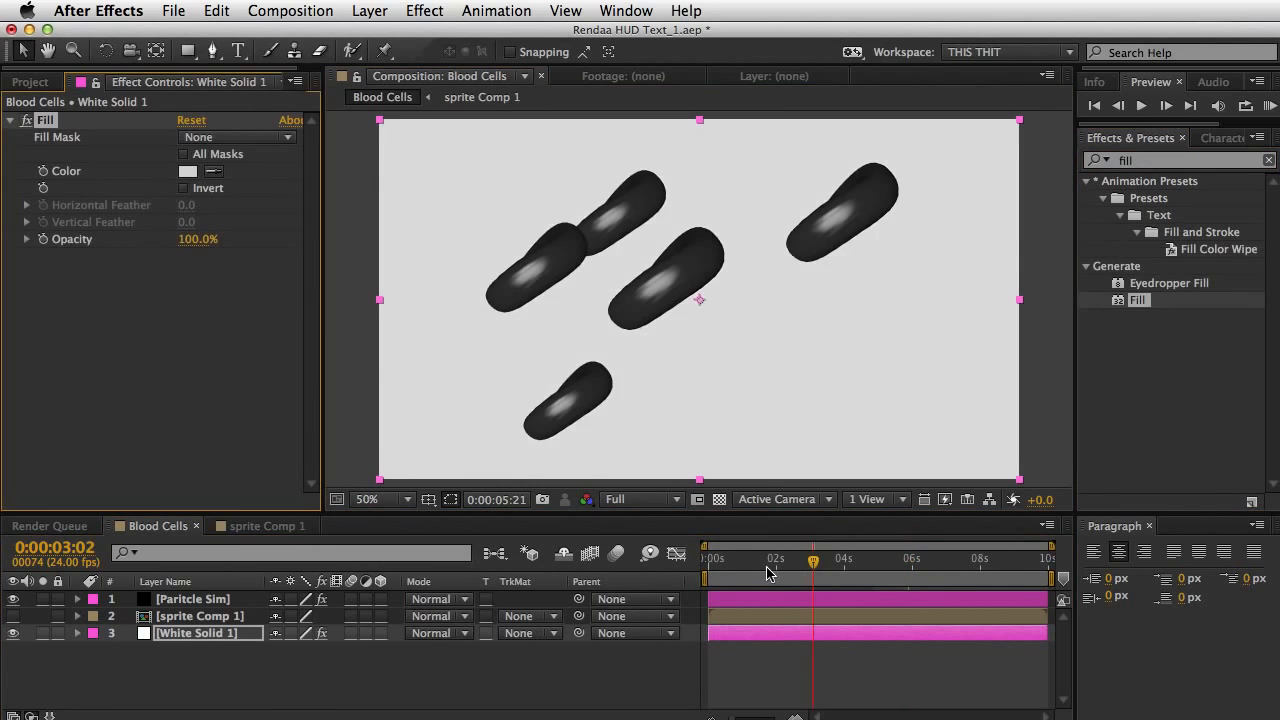
# Step: Scrub to 0:00:03:16 to check the cells against the light background and save the project
pyautogui.moveTo(815, 565)
pyautogui.mouseDown()
pyautogui.moveTo(695, 572)
pyautogui.moveTo(774, 584)
pyautogui.moveTo(709, 582)
pyautogui.moveTo(908, 563)
pyautogui.moveTo(835, 567)
pyautogui.mouseUp()
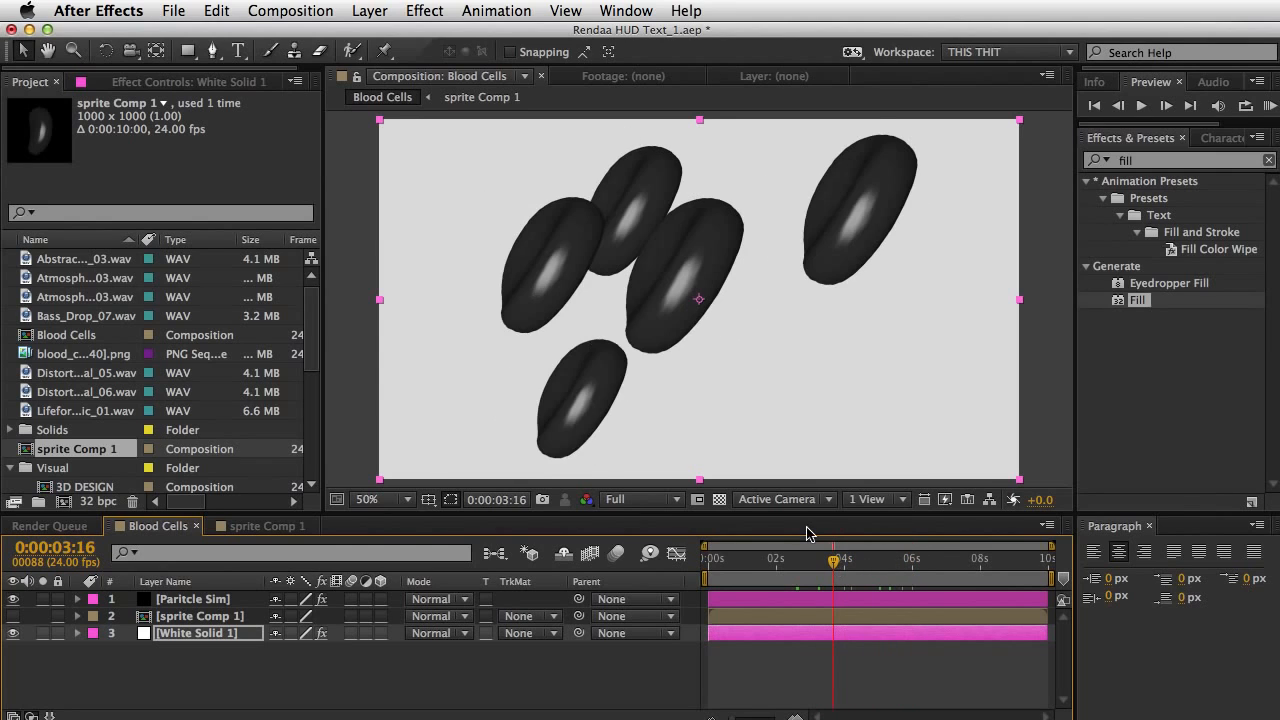
pyautogui.press('super+s')
# Step: Set the sprite texture's Time Sampling on the Paritcle Sim layer to Random - Loop and scrub back to 0:00:01:07 to check the rotation
pyautogui.click(198, 614)
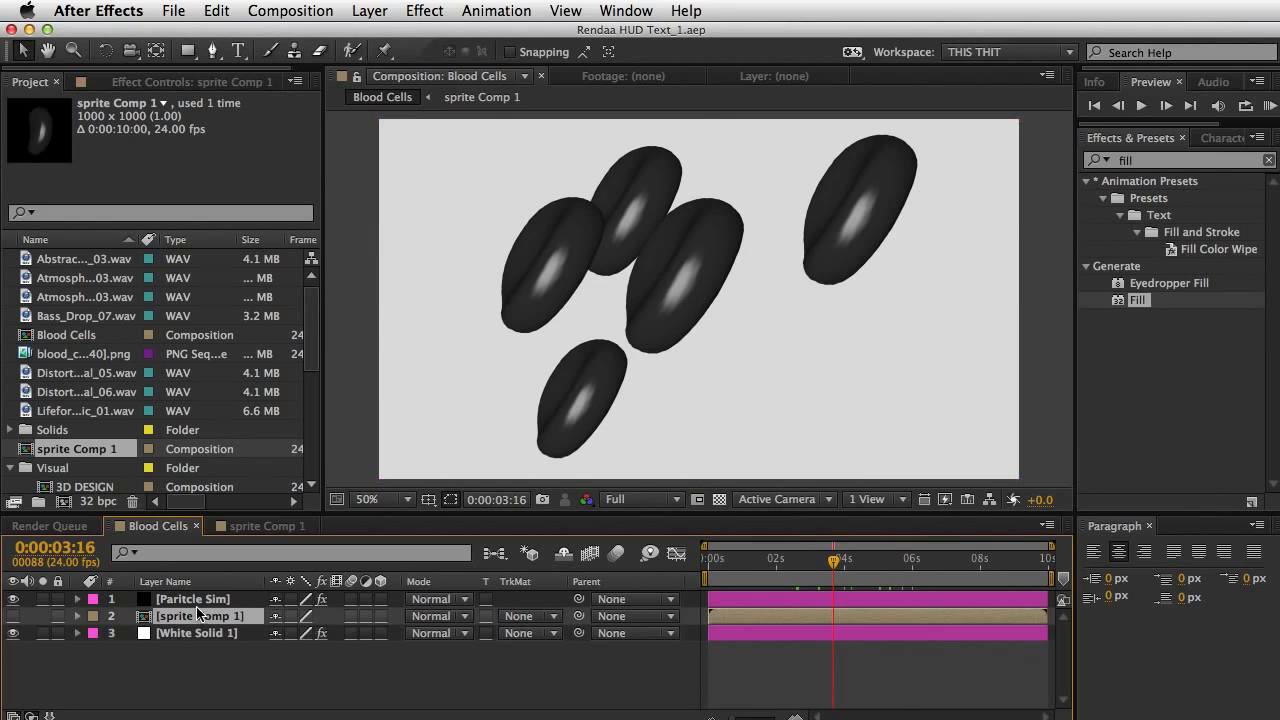
pyautogui.click(200, 598)
pyautogui.click(158, 86)
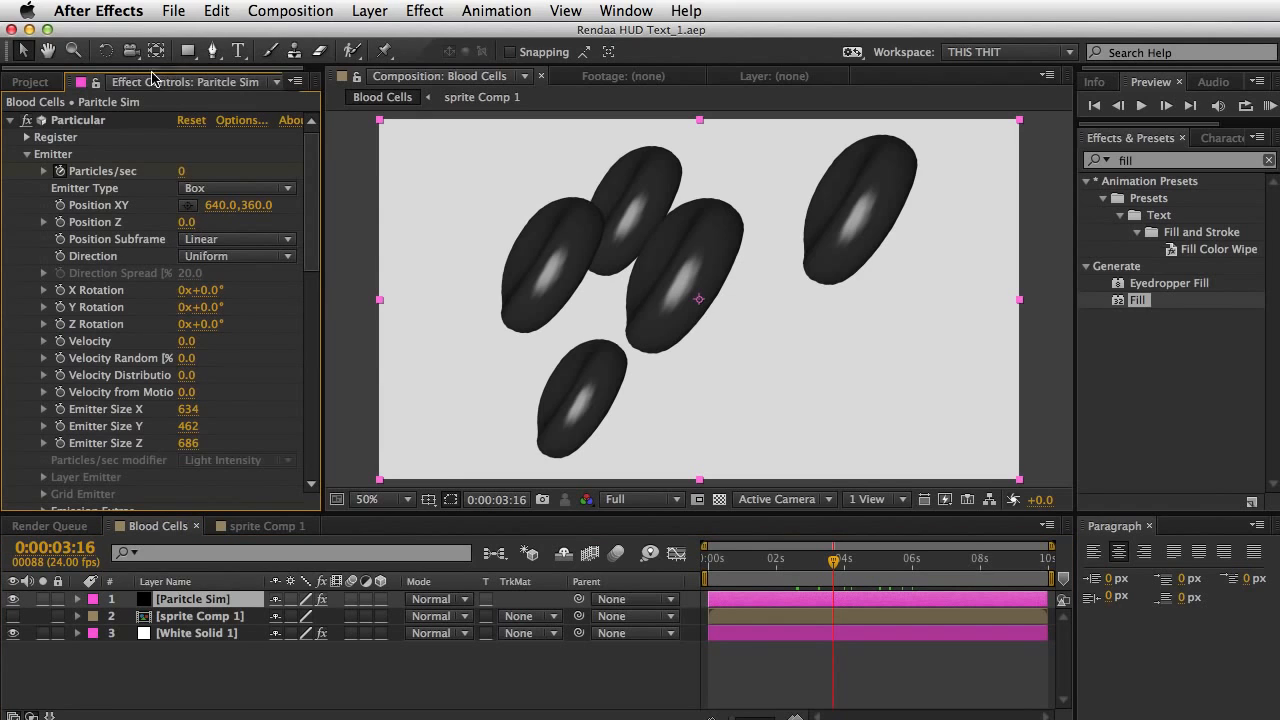
pyautogui.scroll(-1, 152, 285)
pyautogui.scroll(-5, 152, 285)
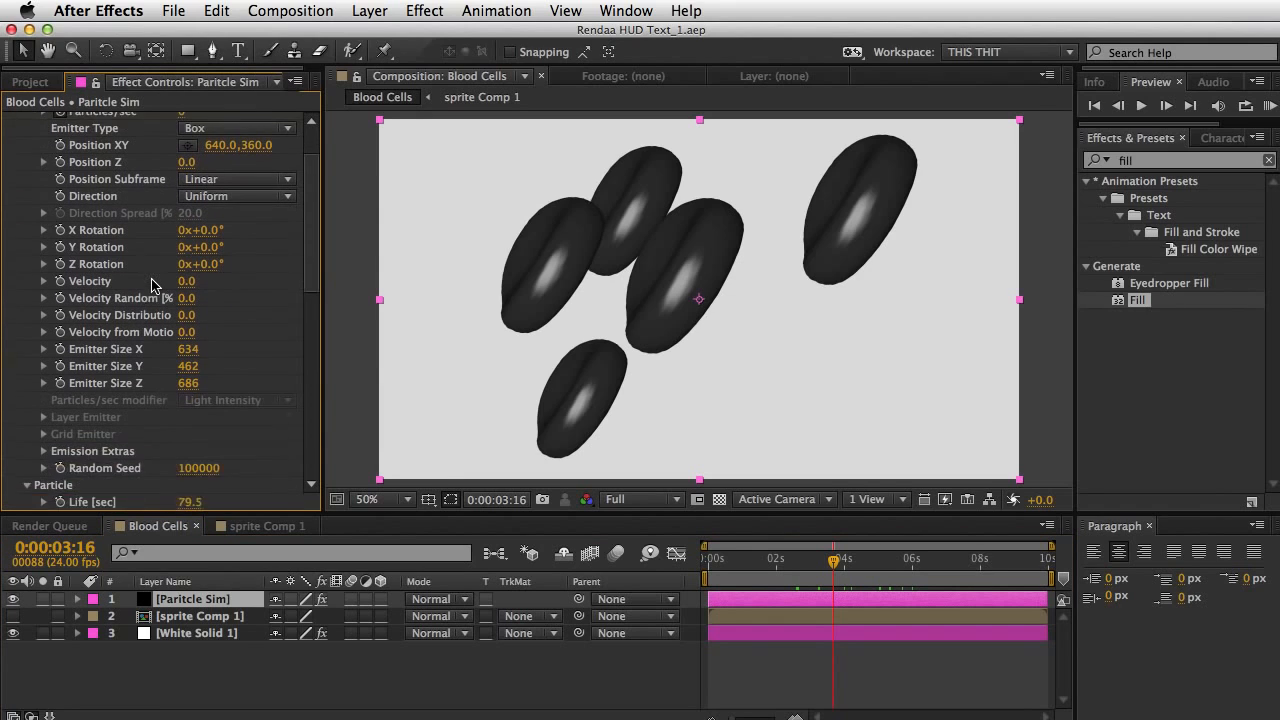
pyautogui.scroll(-1, 197, 356)
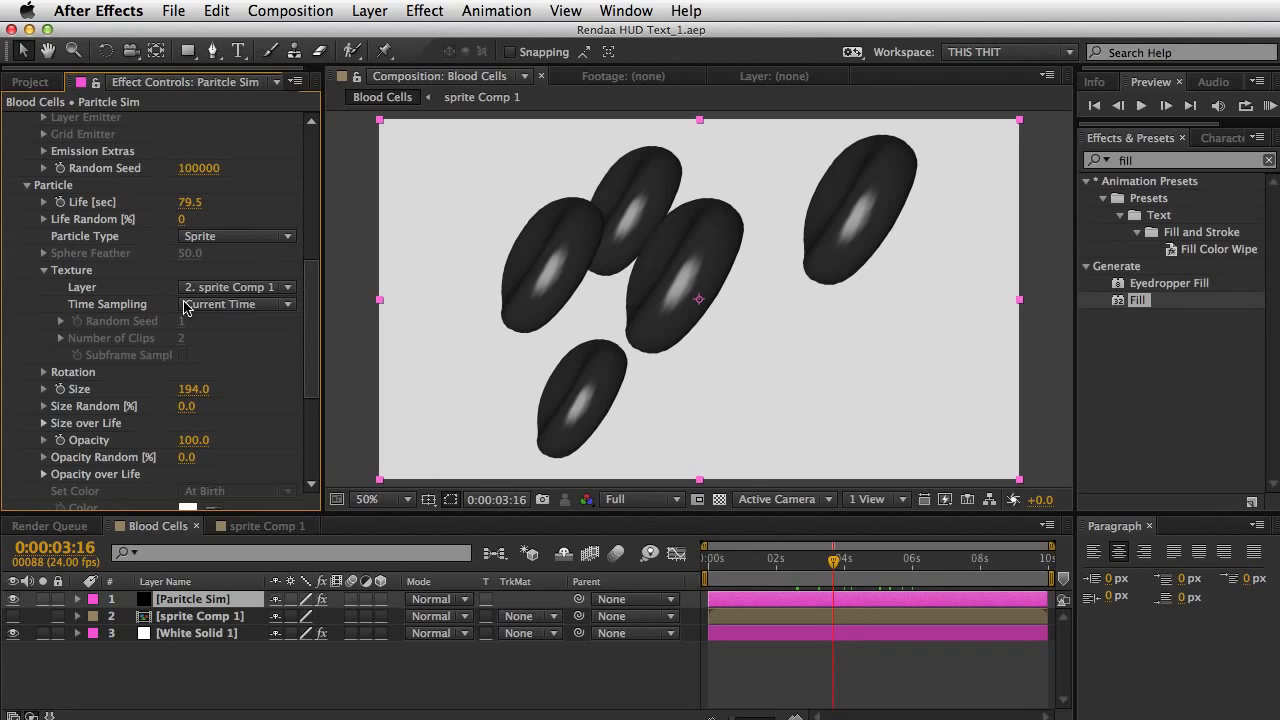
pyautogui.click(190, 306)
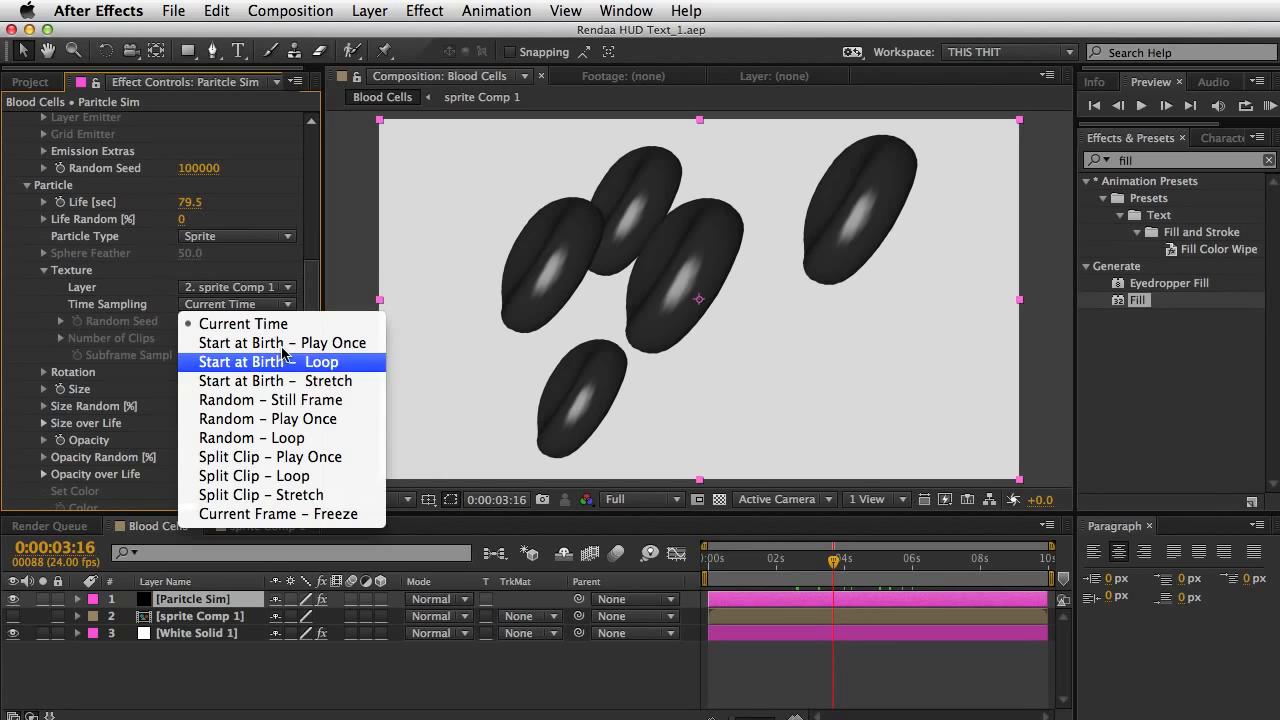
pyautogui.click(330, 438)
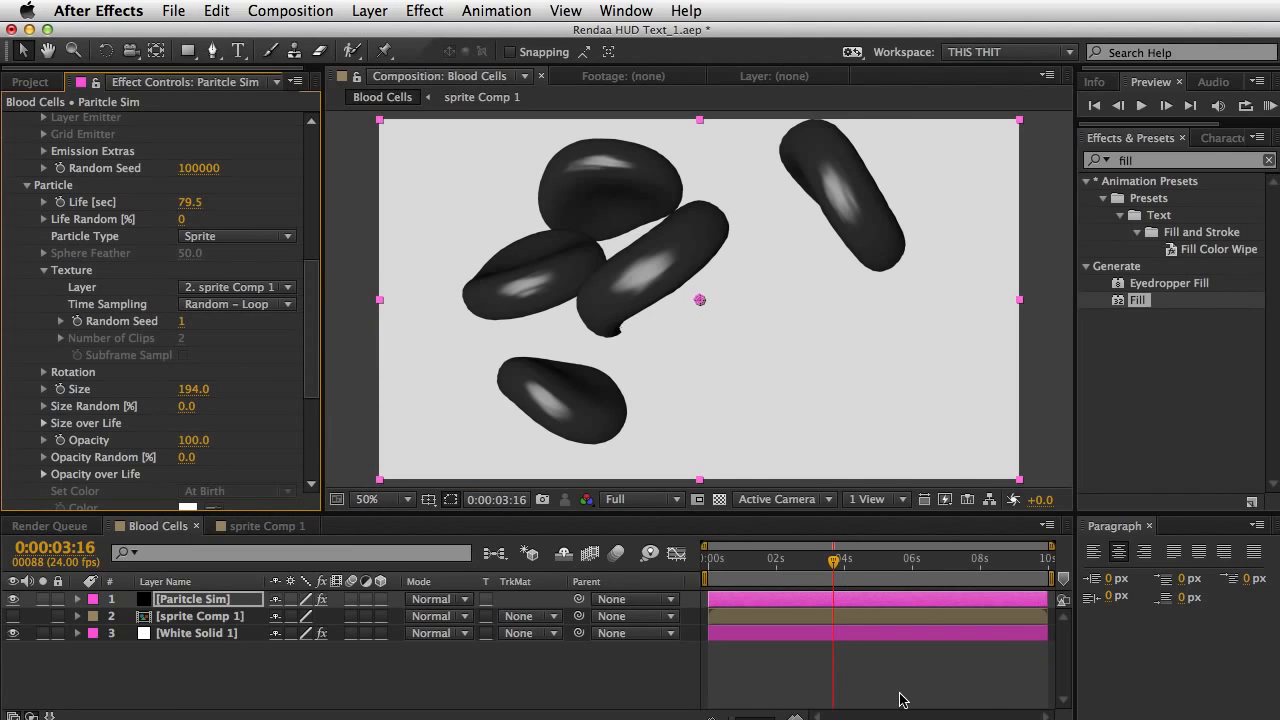
pyautogui.click(848, 574)
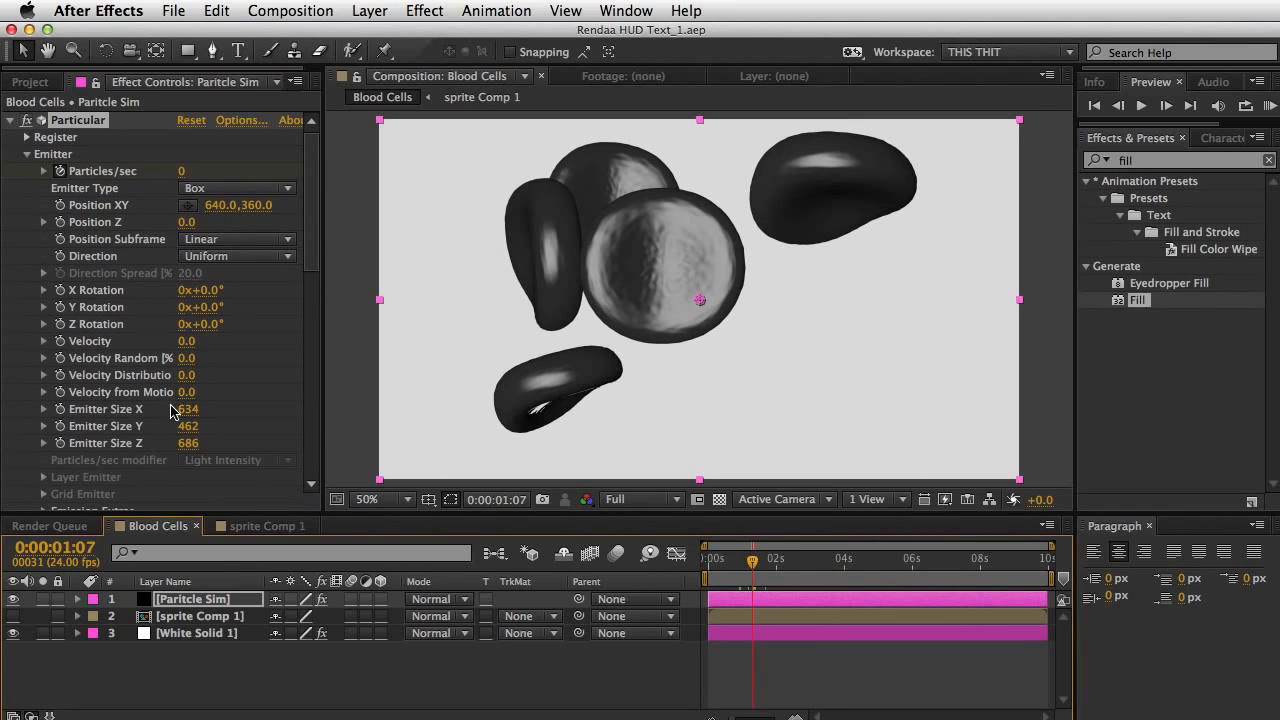
# Step: Enlarge the box emitter to X 982, Y 624 and Z 855, and reposition it at about 632, 378
pyautogui.moveTo(190, 410); pyautogui.dragTo(600, 414)
pyautogui.moveTo(193, 436); pyautogui.dragTo(386, 429)
pyautogui.moveTo(188, 443); pyautogui.dragTo(359, 441)
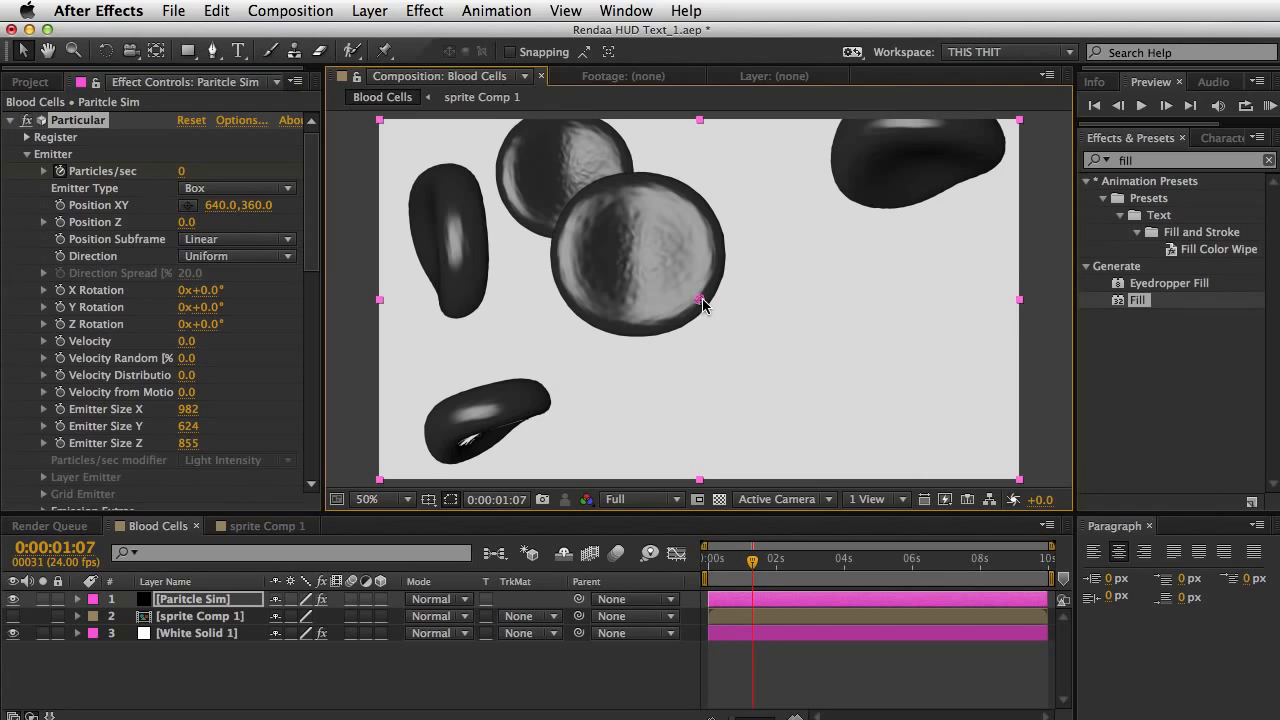
pyautogui.moveTo(699, 299)
pyautogui.mouseDown()
pyautogui.moveTo(763, 366)
pyautogui.moveTo(770, 352)
pyautogui.moveTo(742, 352)
pyautogui.moveTo(695, 308)
pyautogui.mouseUp()
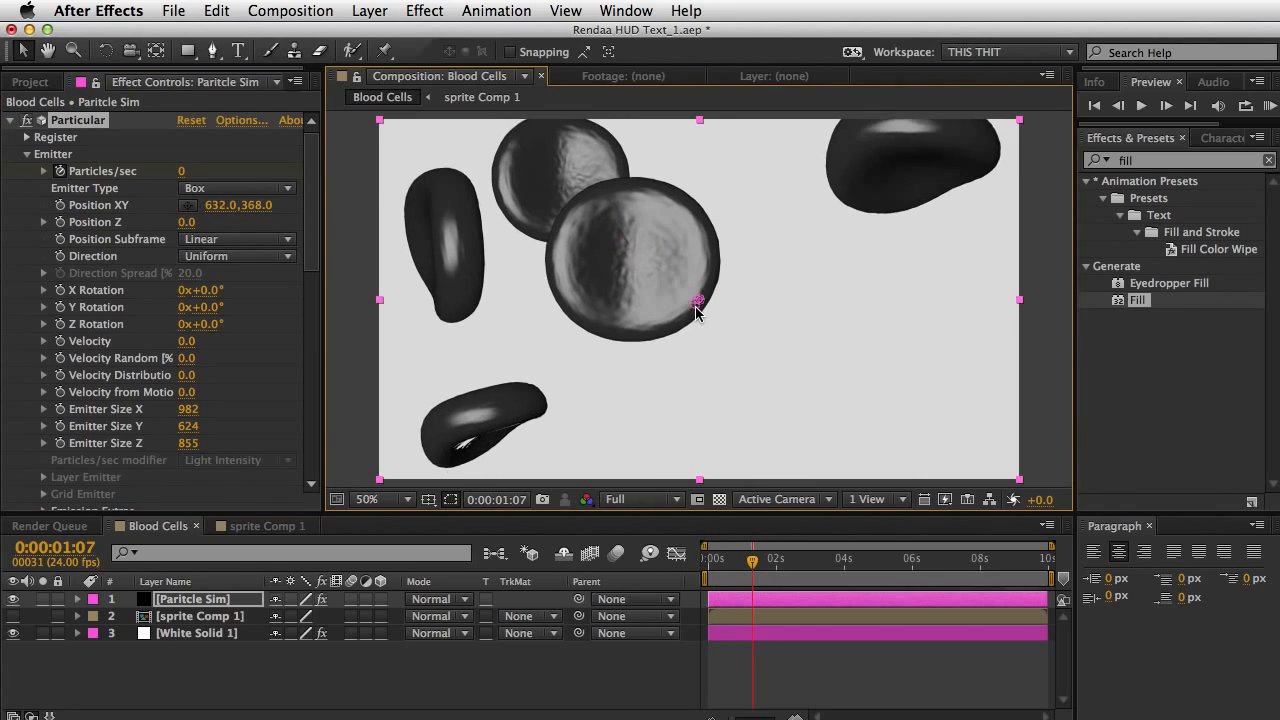
pyautogui.click(826, 673)
# Step: Find the Curves effect and apply it to the White Solid 1 background layer
pyautogui.click(1160, 160)
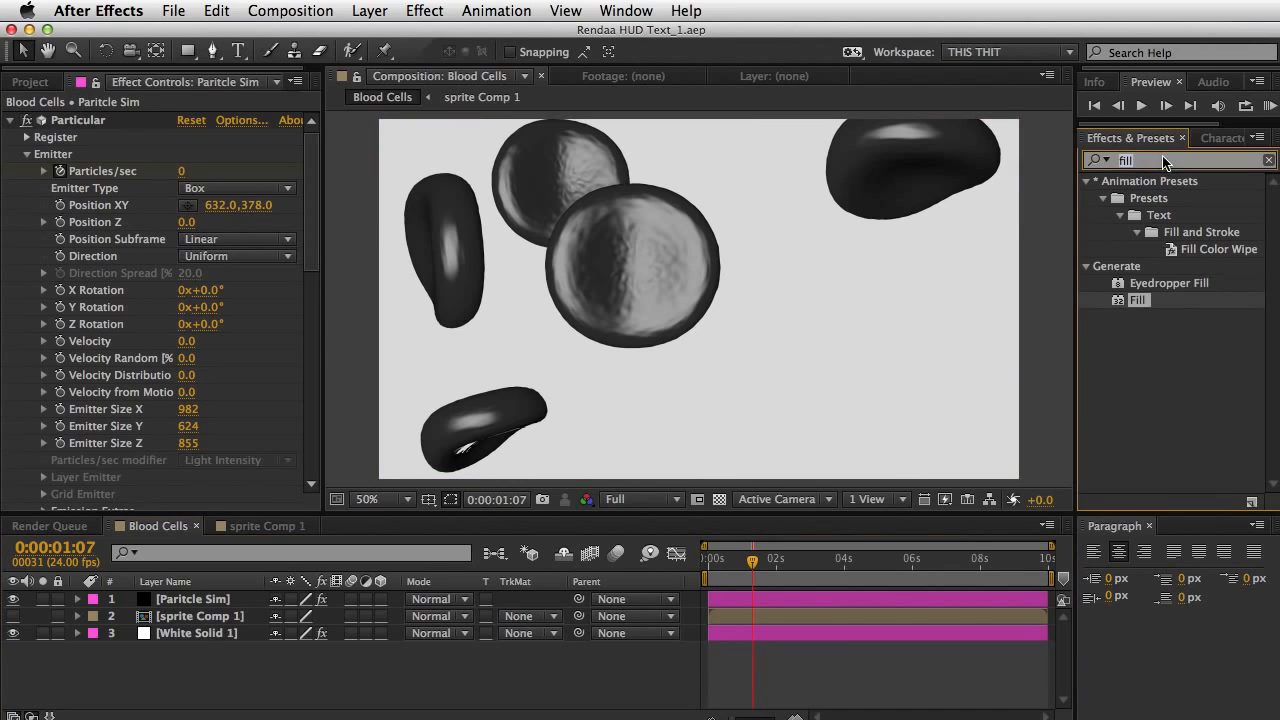
pyautogui.write('curves')
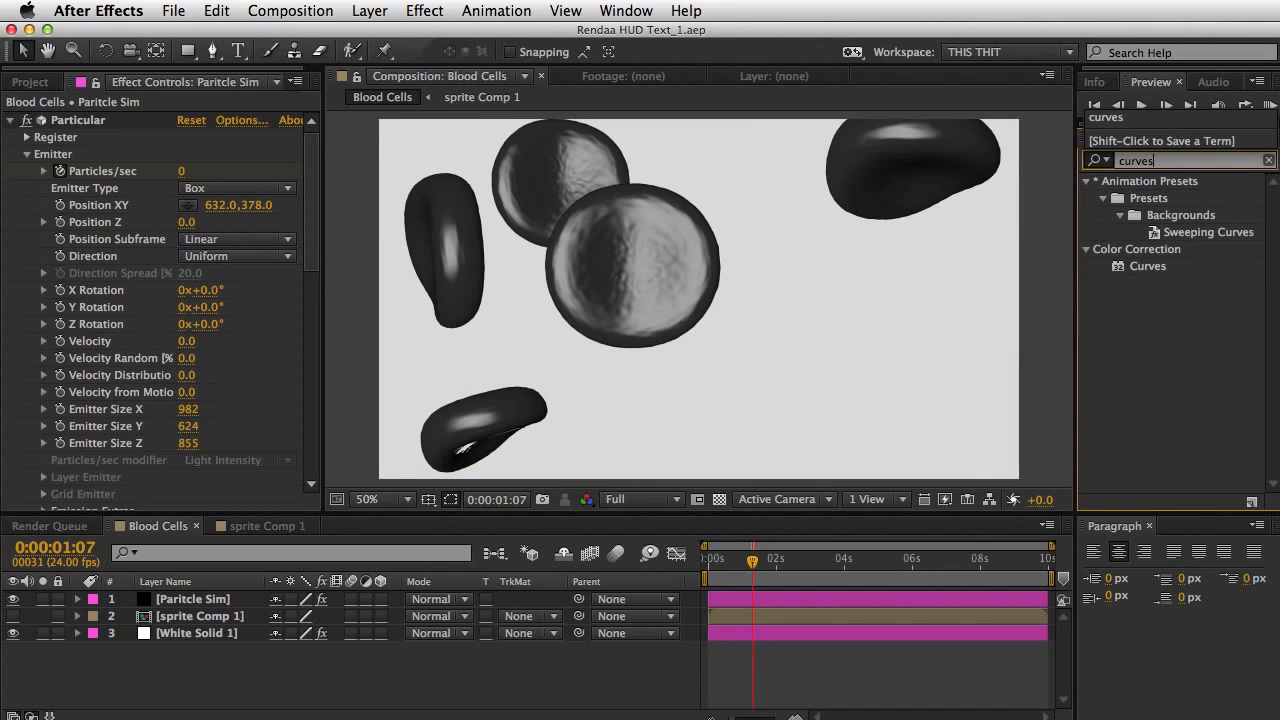
pyautogui.moveTo(1150, 266); pyautogui.dragTo(172, 622)
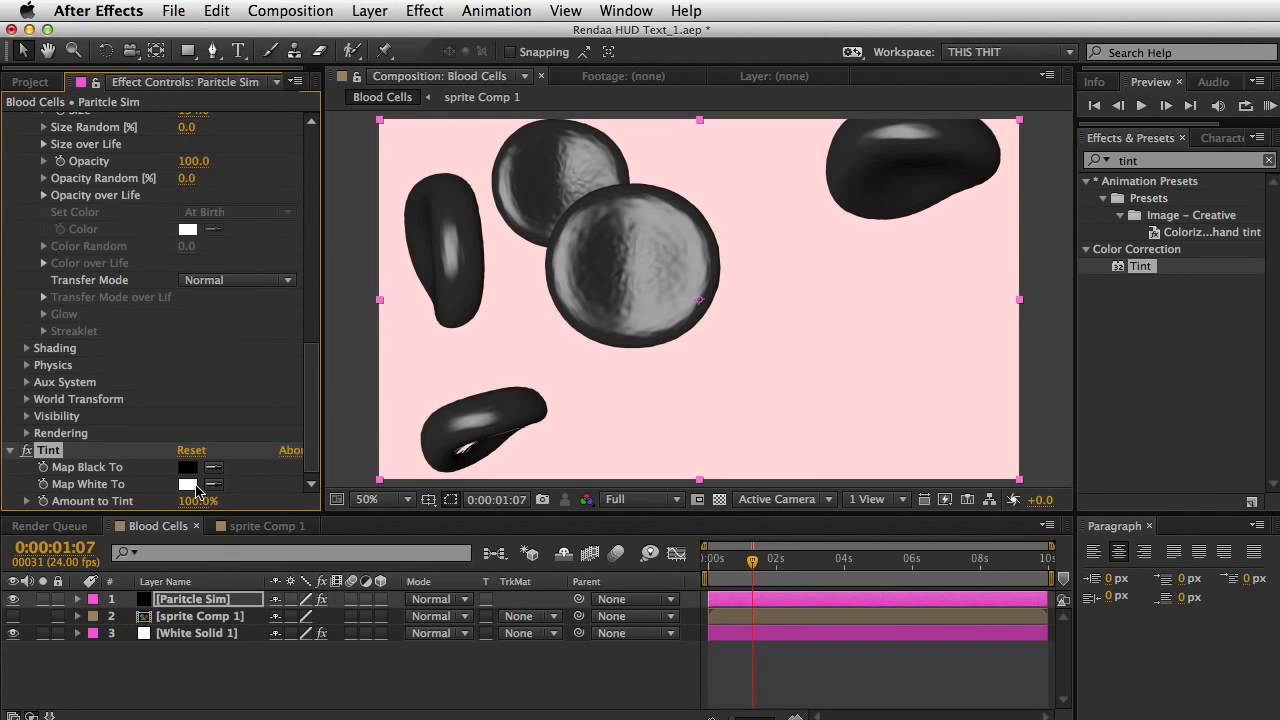
# Step: Set the Tint on the Paritcle Sim layer to map black to red and white to light pink
pyautogui.click(187, 467)
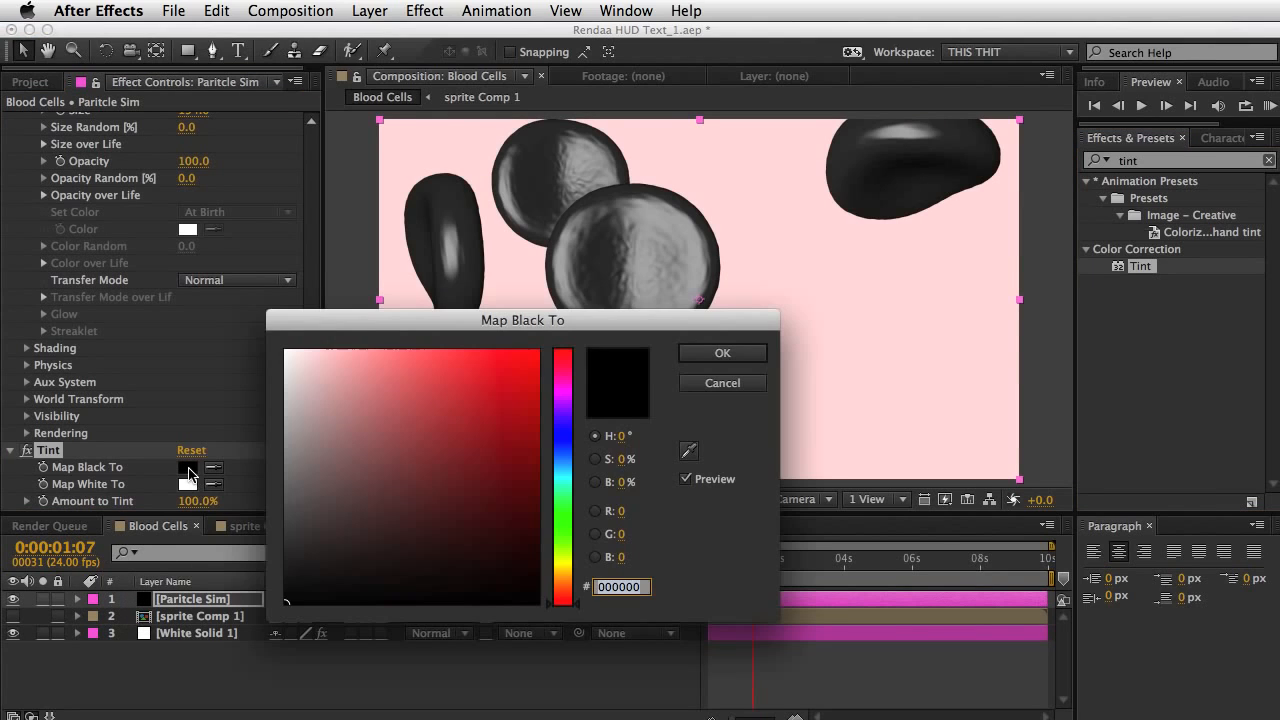
pyautogui.moveTo(398, 489); pyautogui.dragTo(609, 421)
pyautogui.click(738, 353)
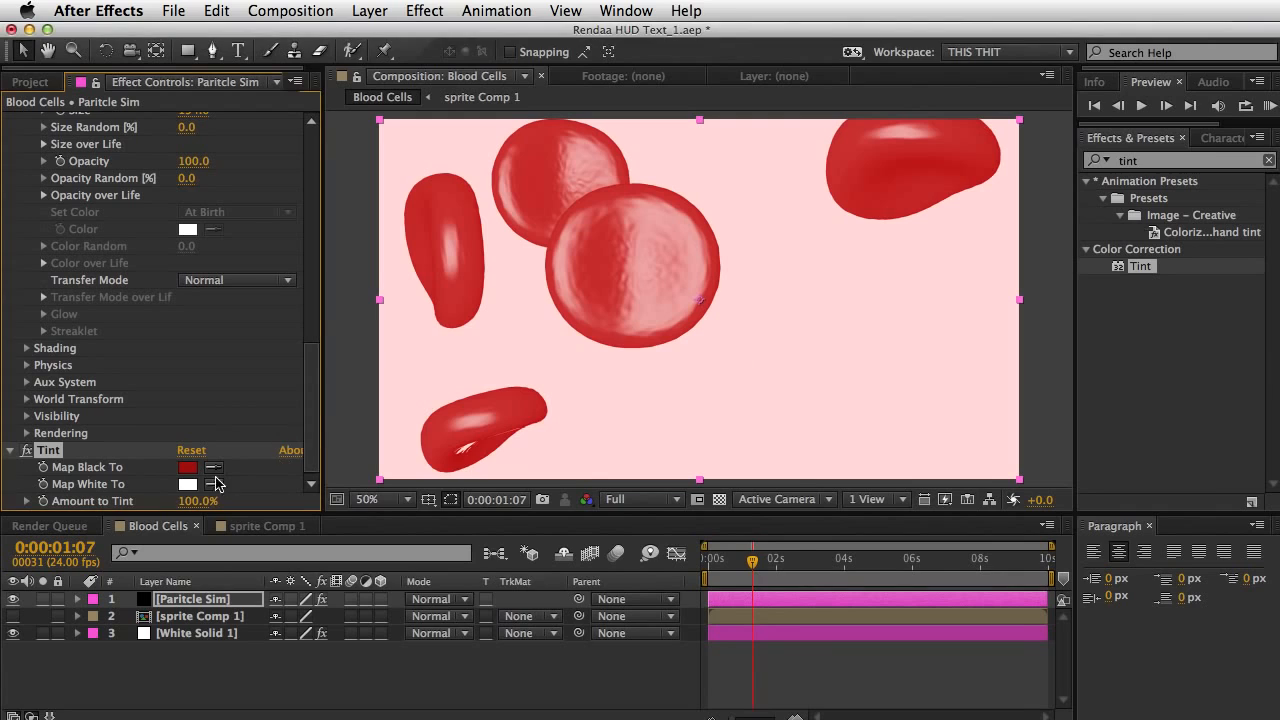
pyautogui.click(187, 485)
pyautogui.moveTo(451, 449)
pyautogui.mouseDown()
pyautogui.moveTo(423, 336)
pyautogui.moveTo(351, 336)
pyautogui.moveTo(524, 272)
pyautogui.moveTo(428, 266)
pyautogui.moveTo(440, 262)
pyautogui.moveTo(670, 232)
pyautogui.moveTo(340, 236)
pyautogui.mouseUp()
pyautogui.click(720, 353)
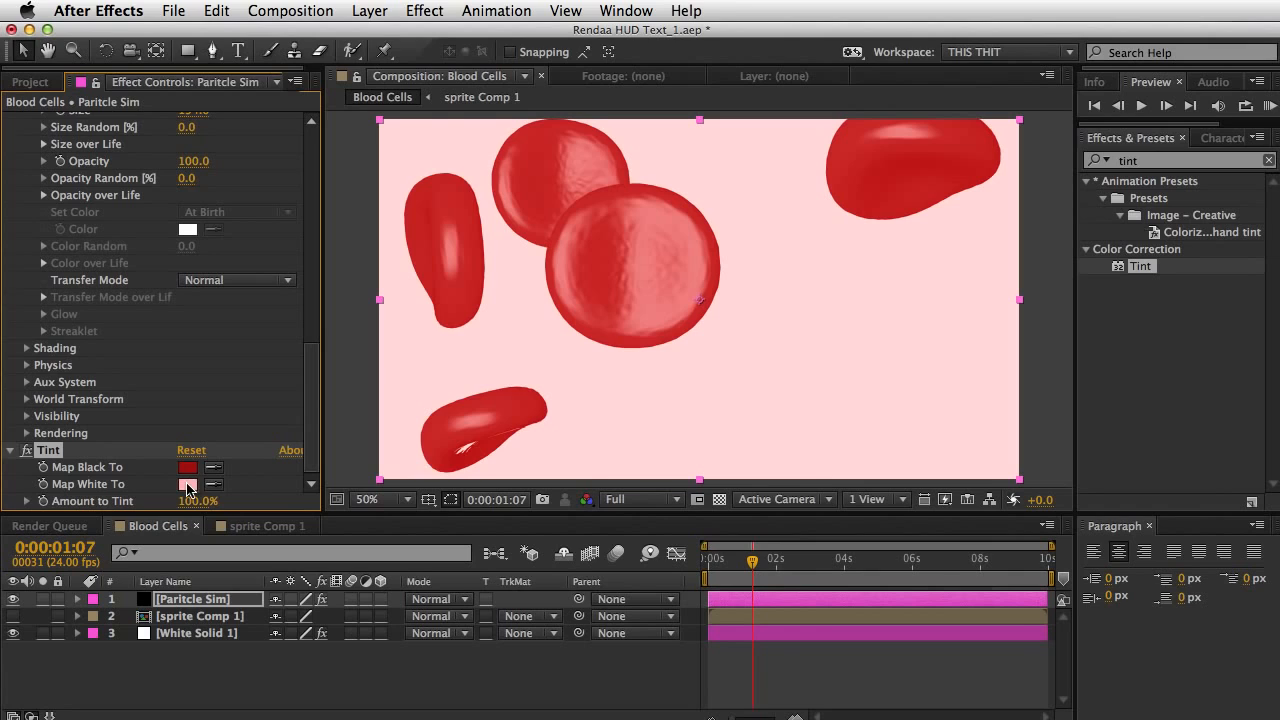
# Step: Darken the Tint's Map Black To color to a deep red and save the project
pyautogui.click(187, 467)
pyautogui.moveTo(433, 426)
pyautogui.mouseDown()
pyautogui.moveTo(455, 417)
pyautogui.moveTo(446, 374)
pyautogui.moveTo(600, 360)
pyautogui.moveTo(624, 463)
pyautogui.mouseUp()
pyautogui.click(723, 360)
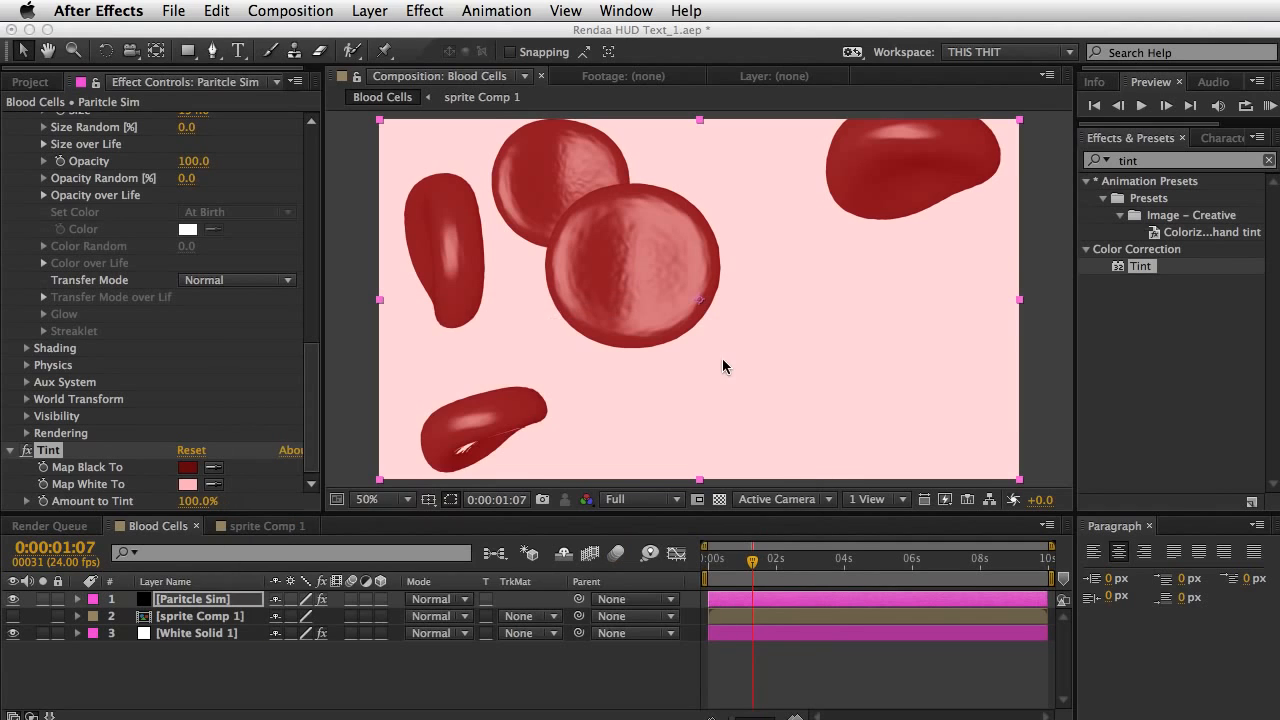
pyautogui.click(780, 663)
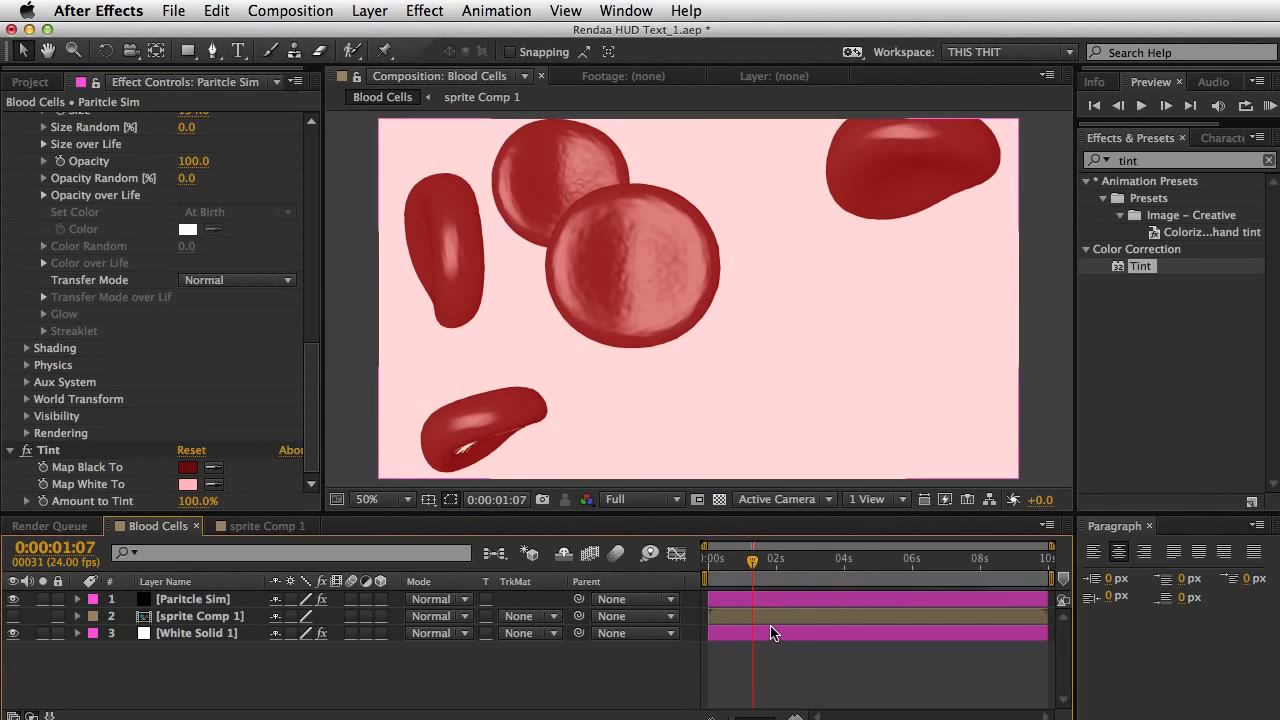
pyautogui.press('super+s')
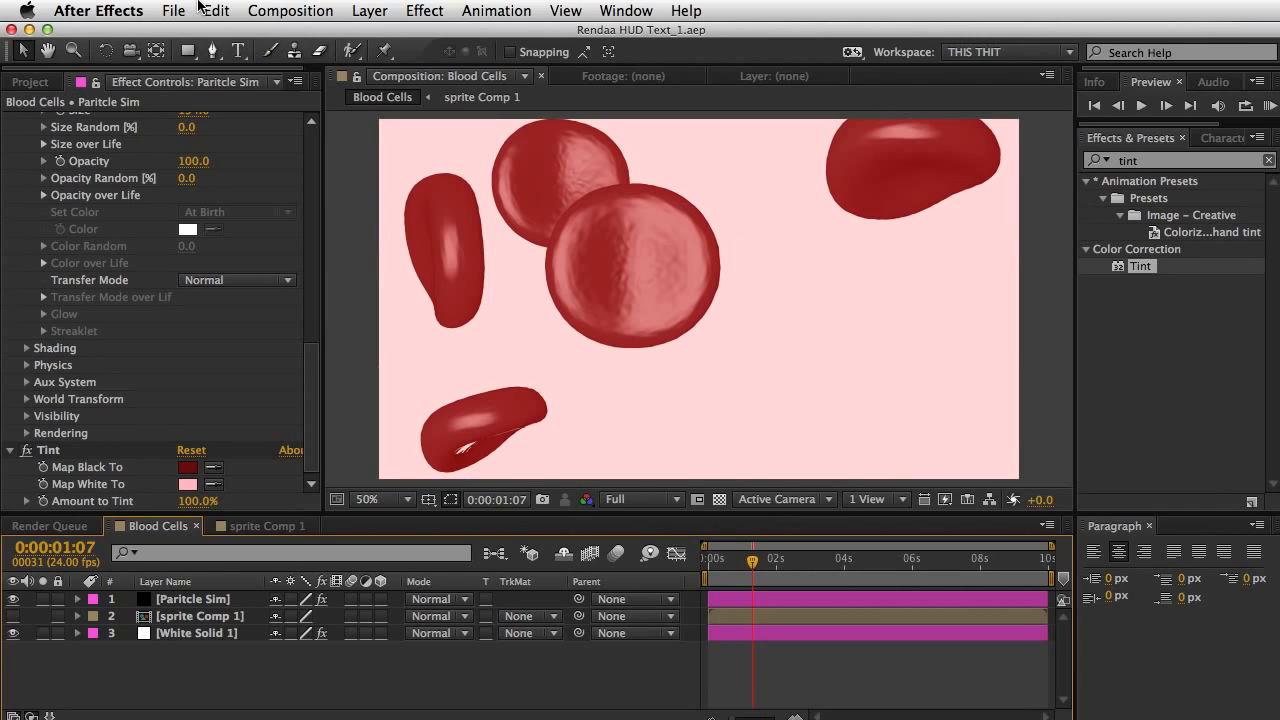
# Step: Add a 1280 x 720 white solid above the other layers and turn it into an adjustment layer
pyautogui.press('super+y')
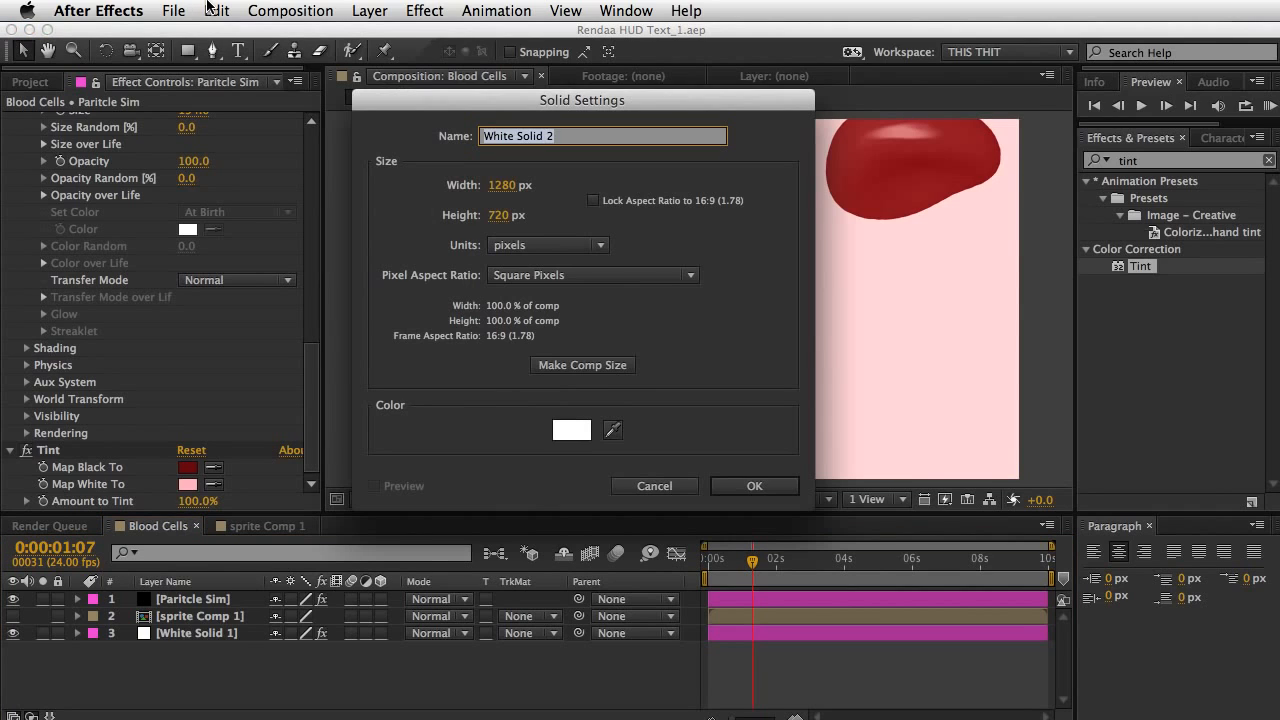
pyautogui.click(786, 484)
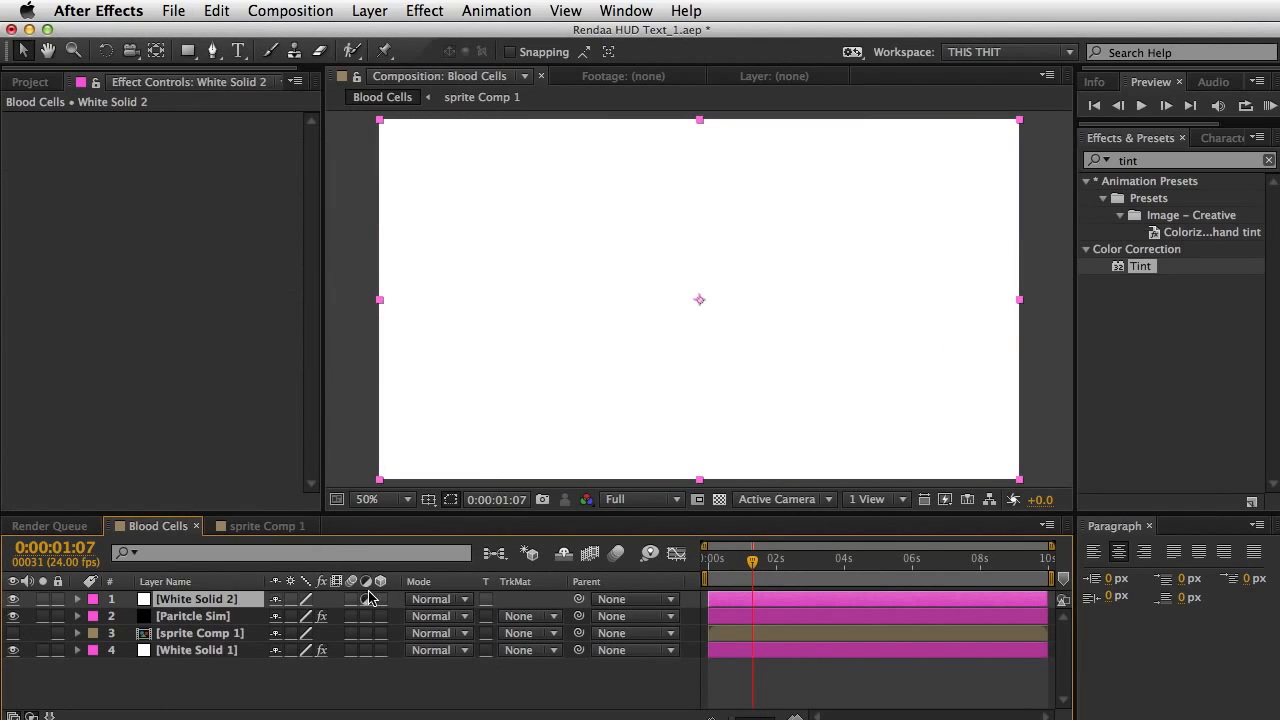
pyautogui.click(366, 599)
# Step: Apply Curves to the White Solid 2 adjustment layer, then lift the RGB black point, lower the midtones and pull the white point inward
pyautogui.click(1163, 161)
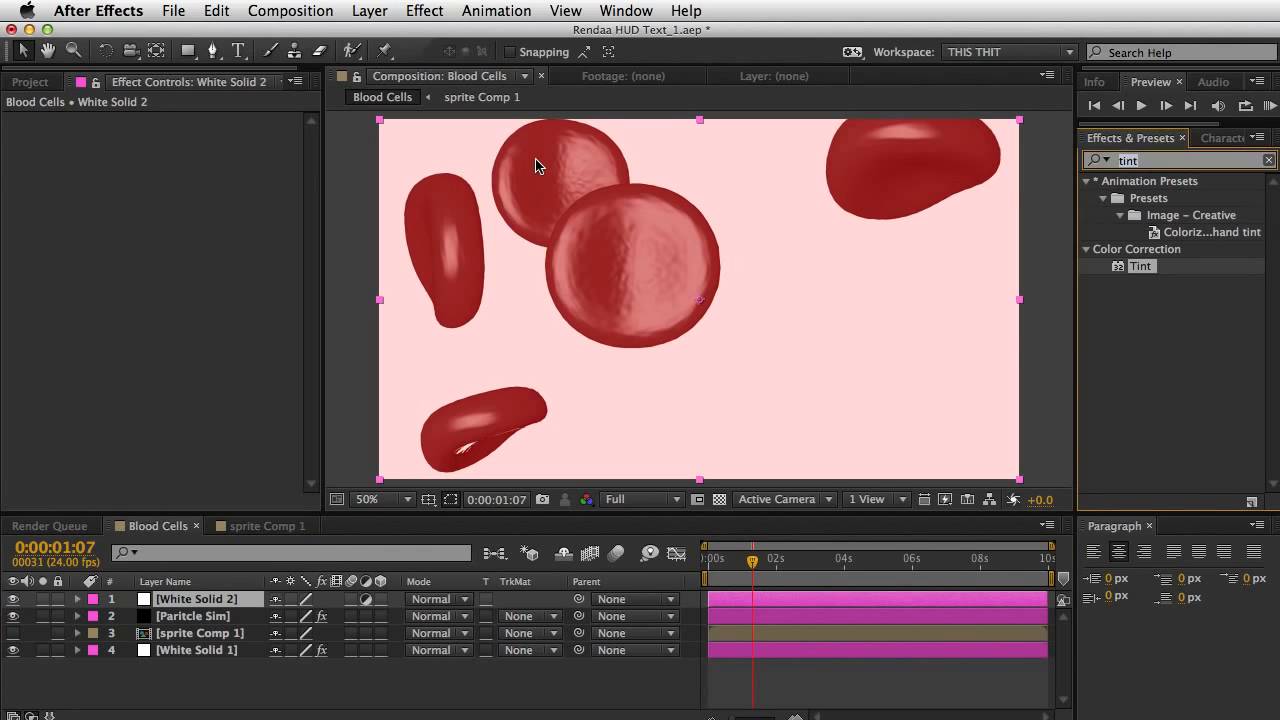
pyautogui.write('curves')
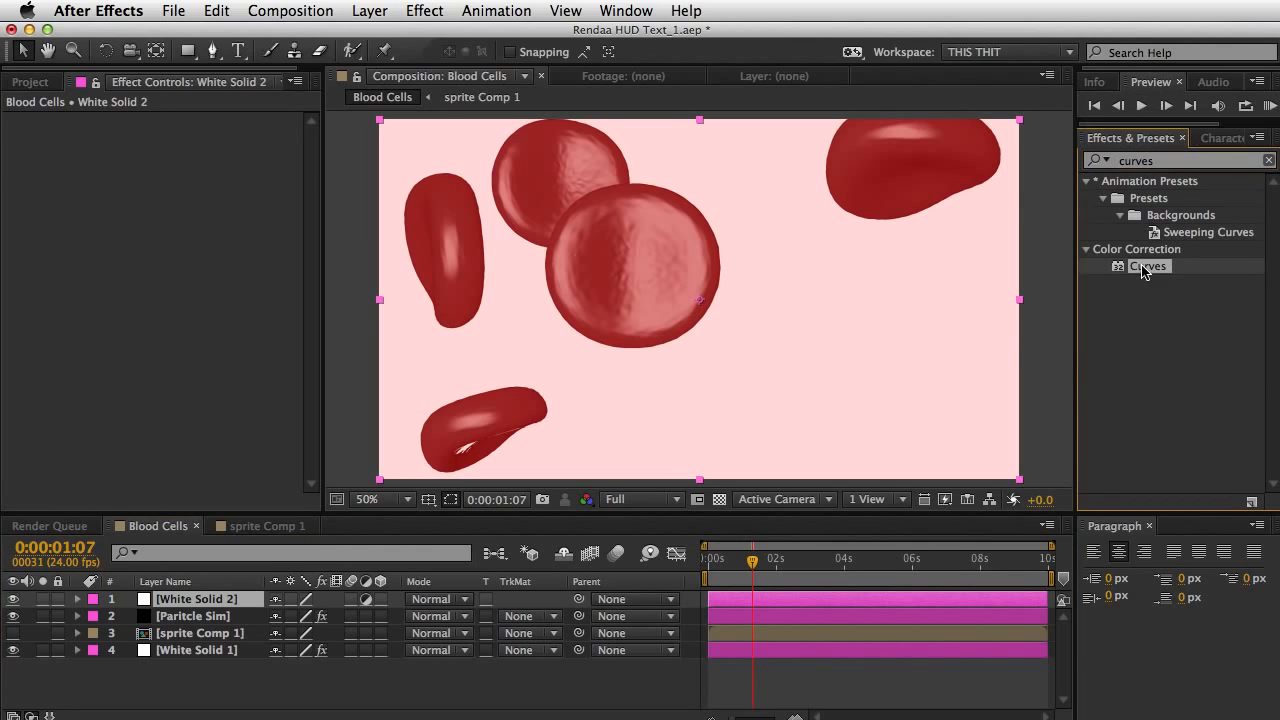
pyautogui.moveTo(1147, 268); pyautogui.dragTo(196, 600)
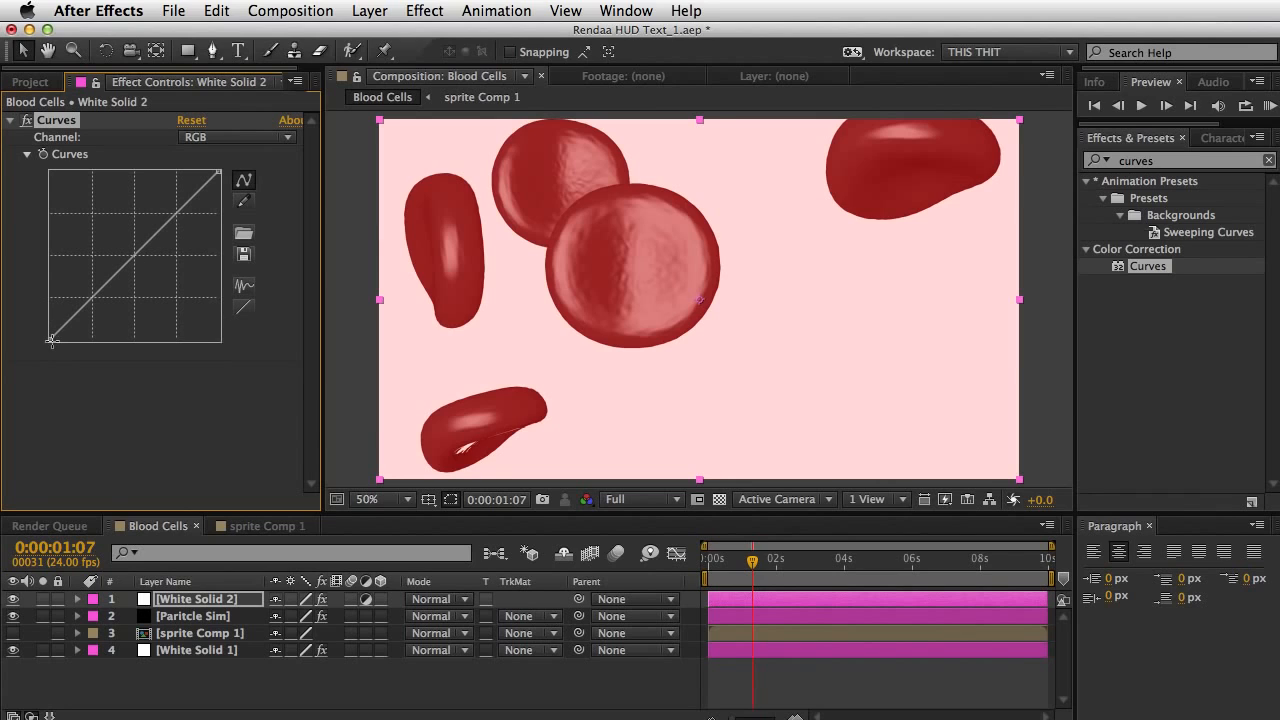
pyautogui.moveTo(52, 340); pyautogui.dragTo(50, 318)
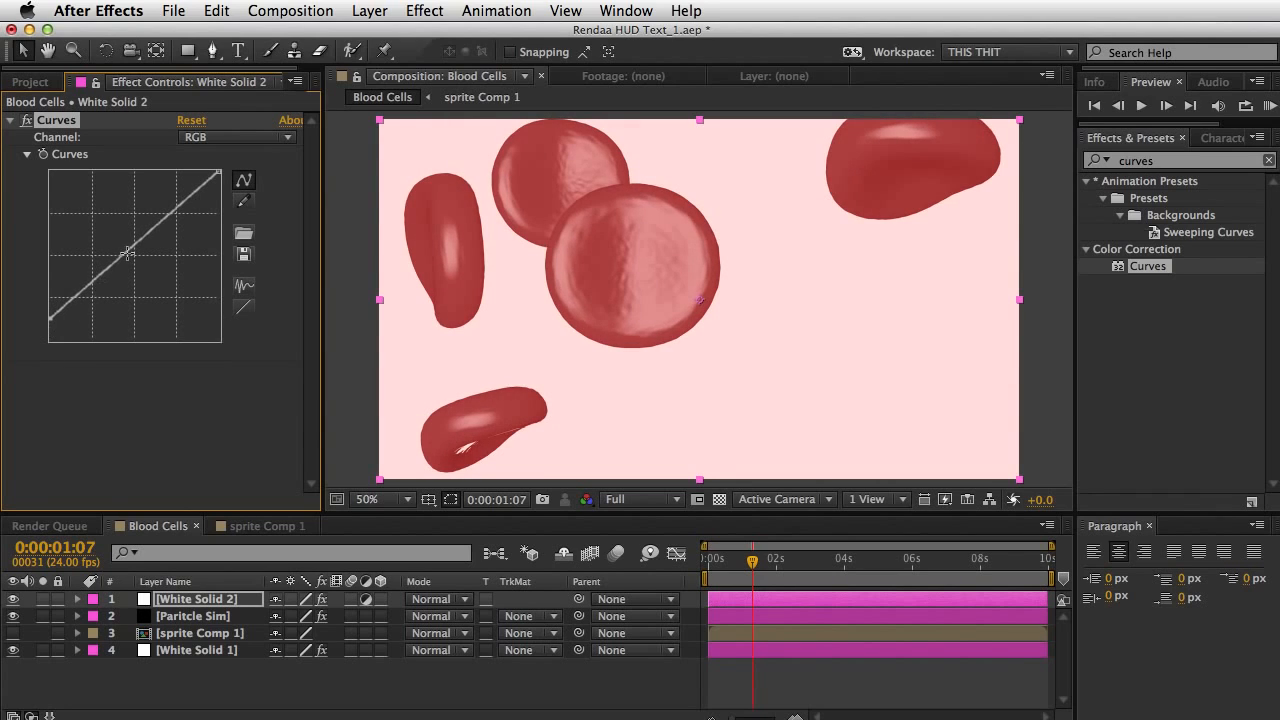
pyautogui.moveTo(128, 253); pyautogui.dragTo(139, 262)
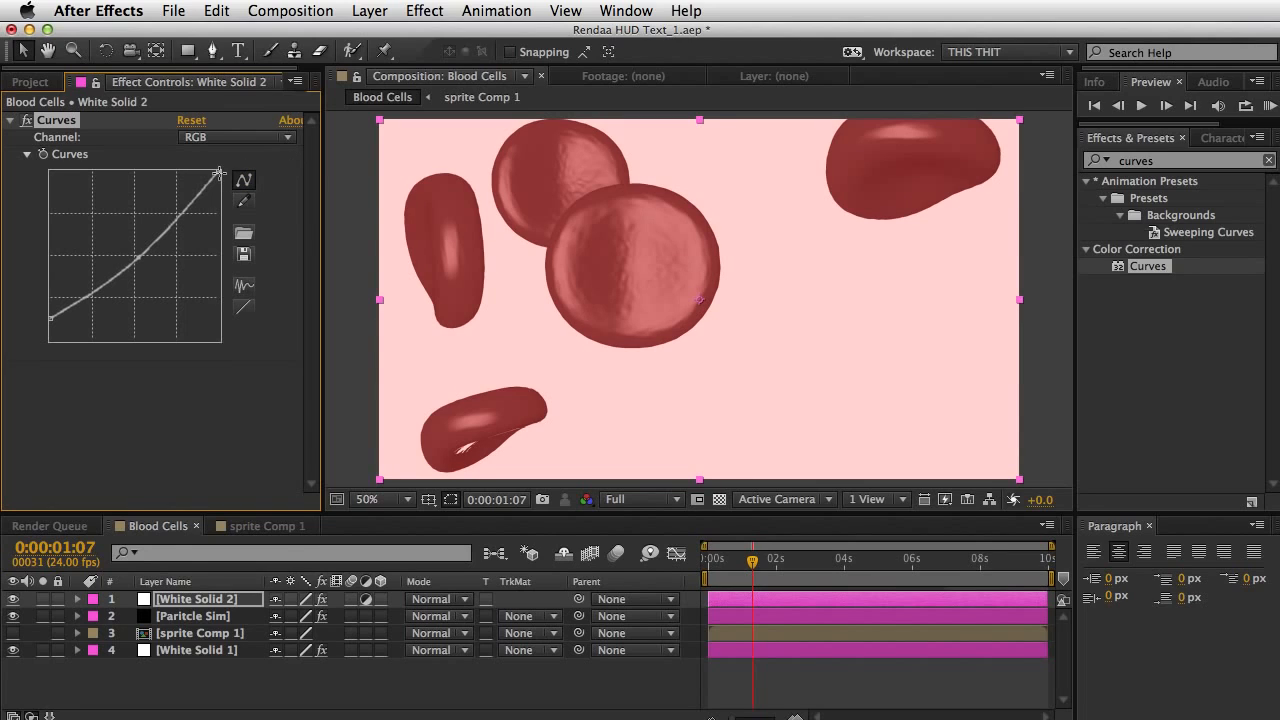
pyautogui.moveTo(219, 173); pyautogui.dragTo(211, 172)
# Step: Steepen the Red channel curve by pulling its white point inward, add a point near the shadows, and save the project
pyautogui.click(251, 140)
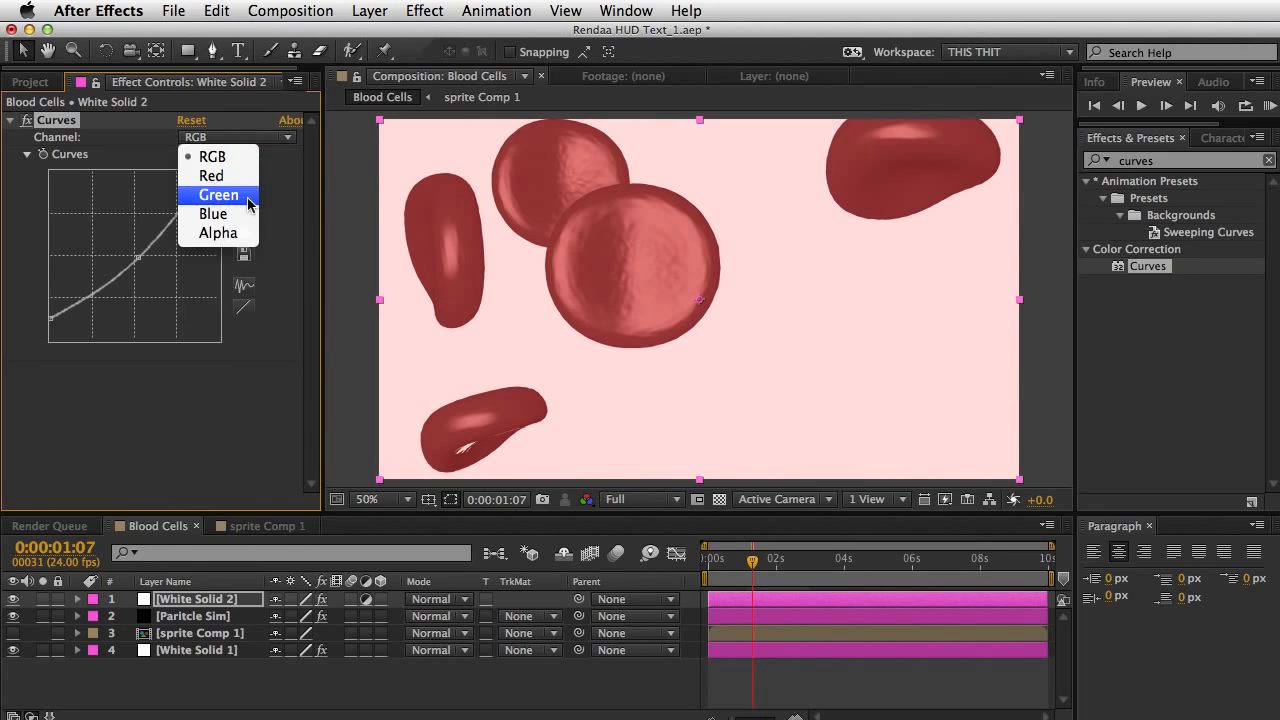
pyautogui.click(232, 176)
pyautogui.moveTo(213, 176); pyautogui.dragTo(198, 172)
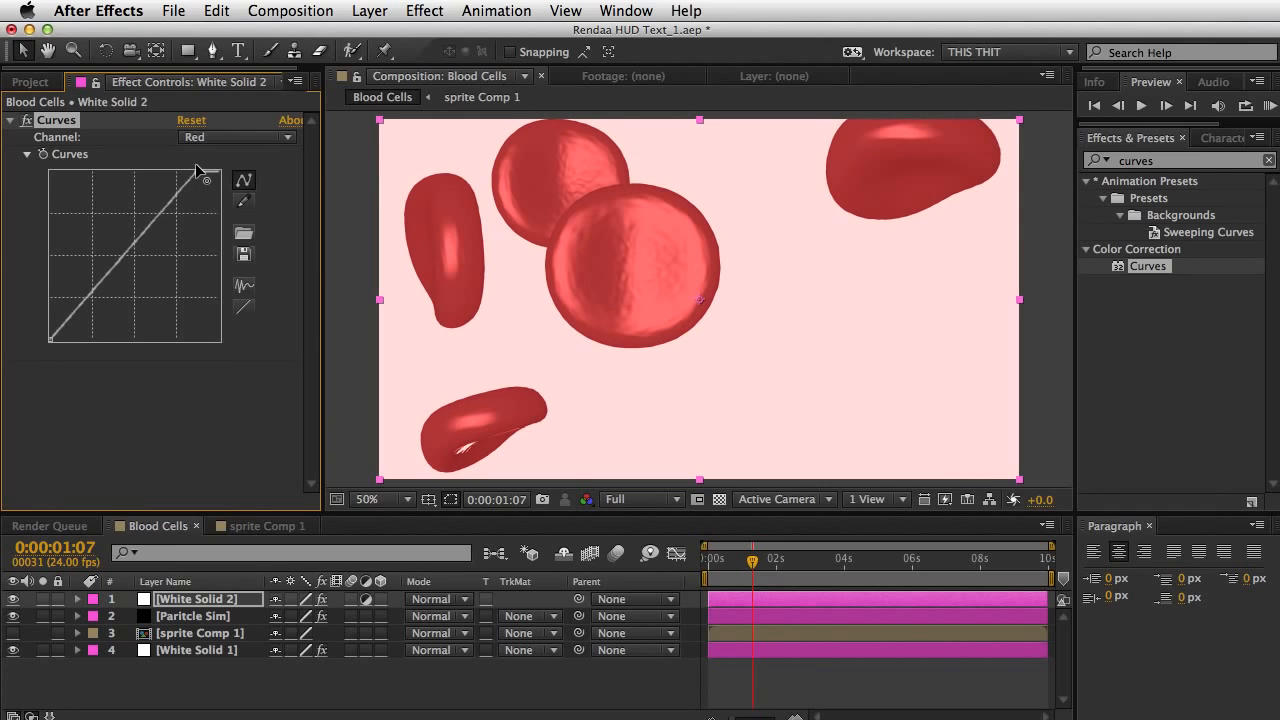
pyautogui.moveTo(58, 330)
pyautogui.mouseDown()
pyautogui.moveTo(68, 342)
pyautogui.moveTo(63, 325)
pyautogui.mouseUp()
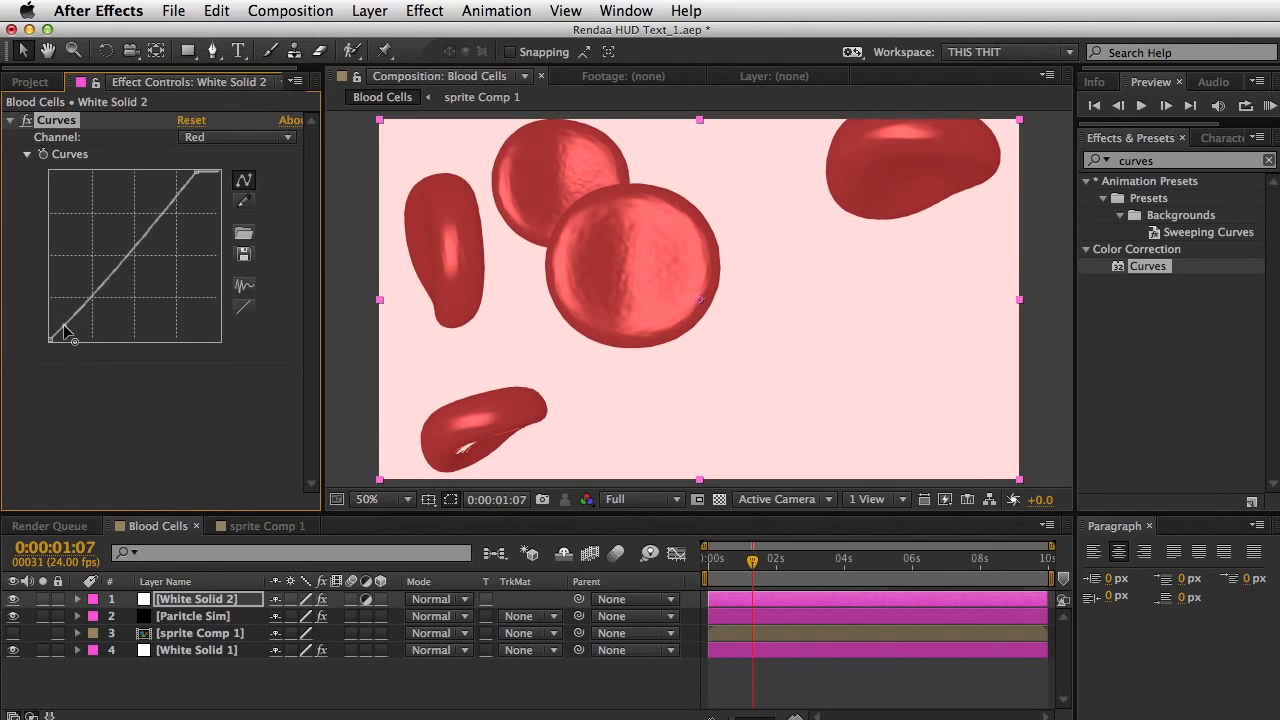
pyautogui.click(218, 138)
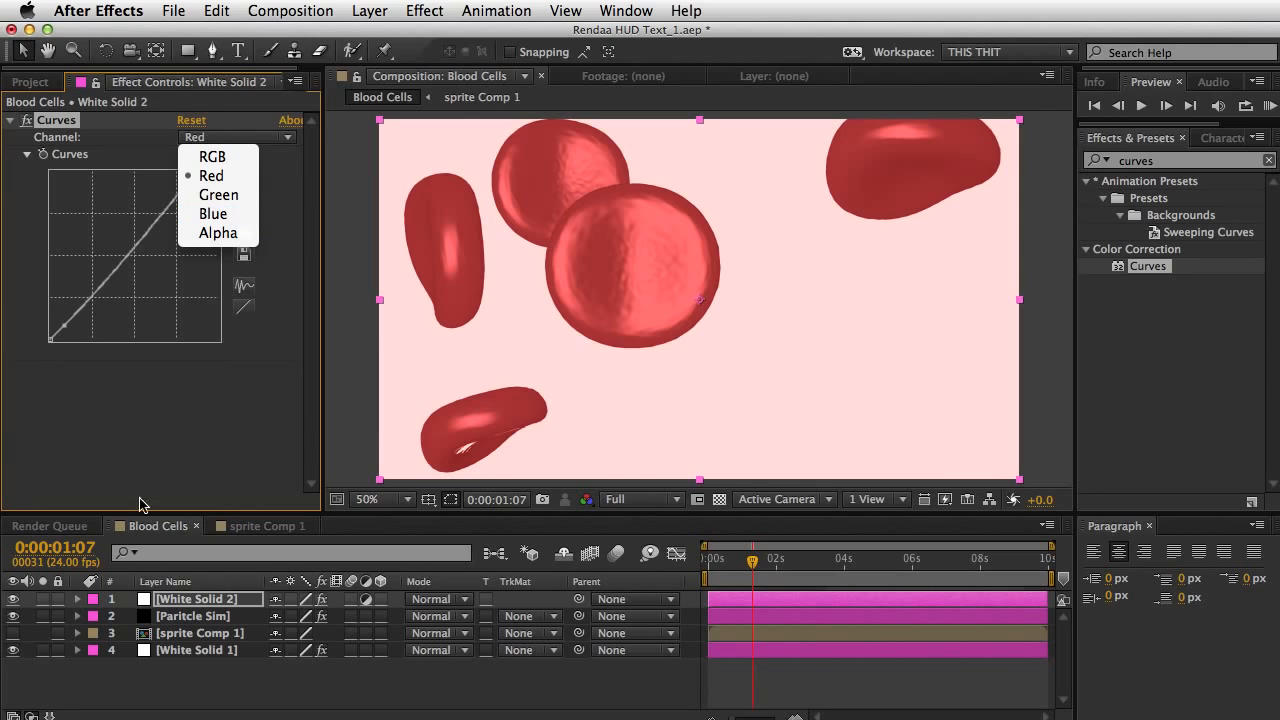
pyautogui.click(207, 680)
pyautogui.press('super+s')
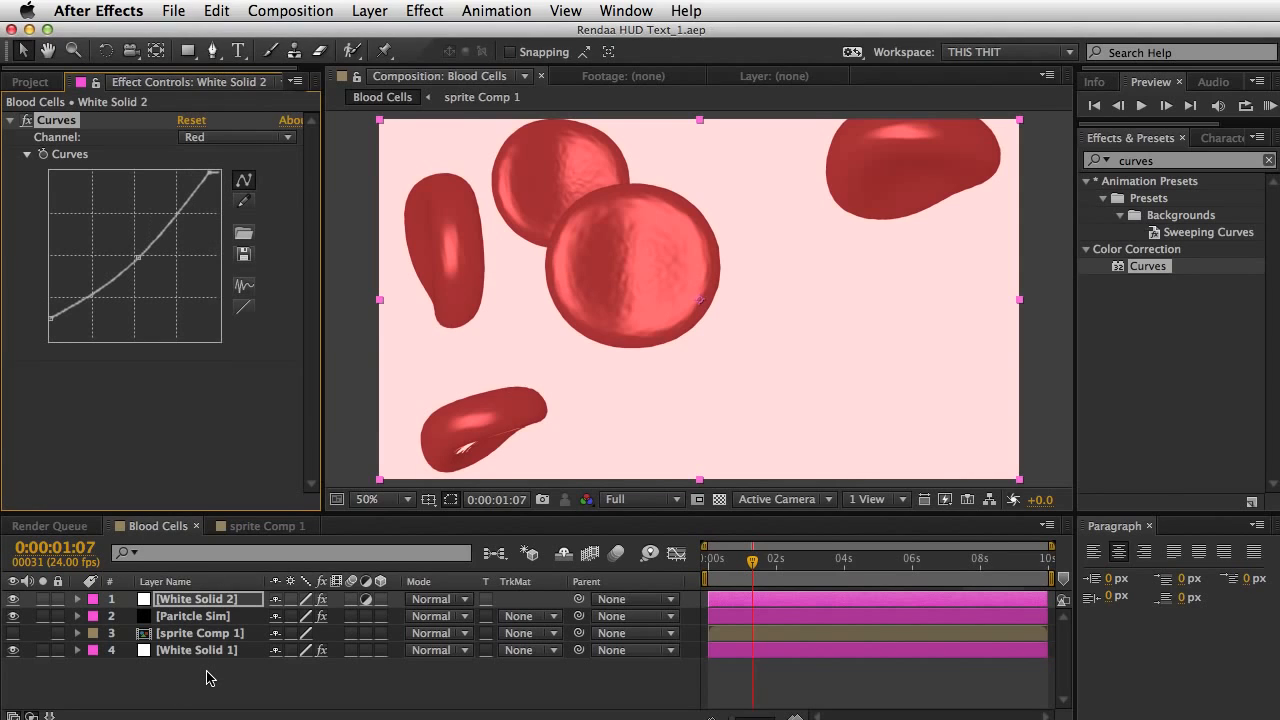
# Step: Add a 1280 x 720 black solid above the adjustment layer
pyautogui.press('super+y')
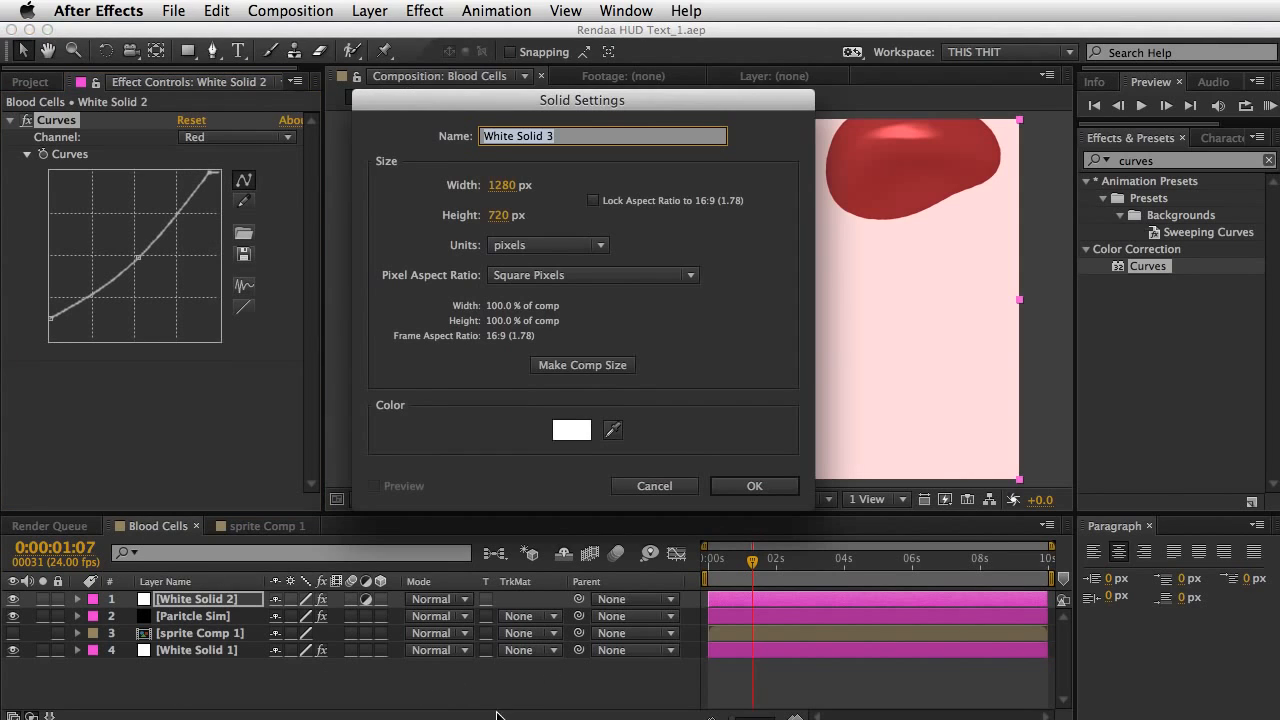
pyautogui.click(578, 424)
pyautogui.click(286, 601)
pyautogui.click(722, 353)
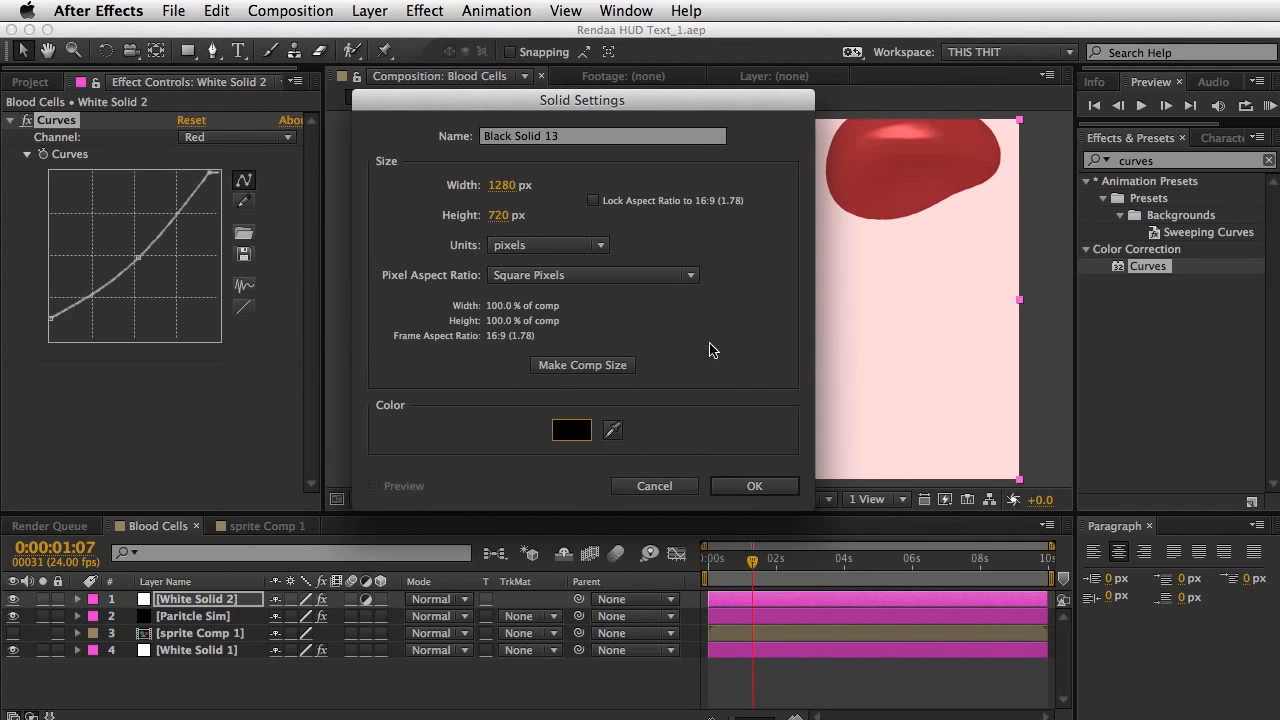
pyautogui.click(752, 486)
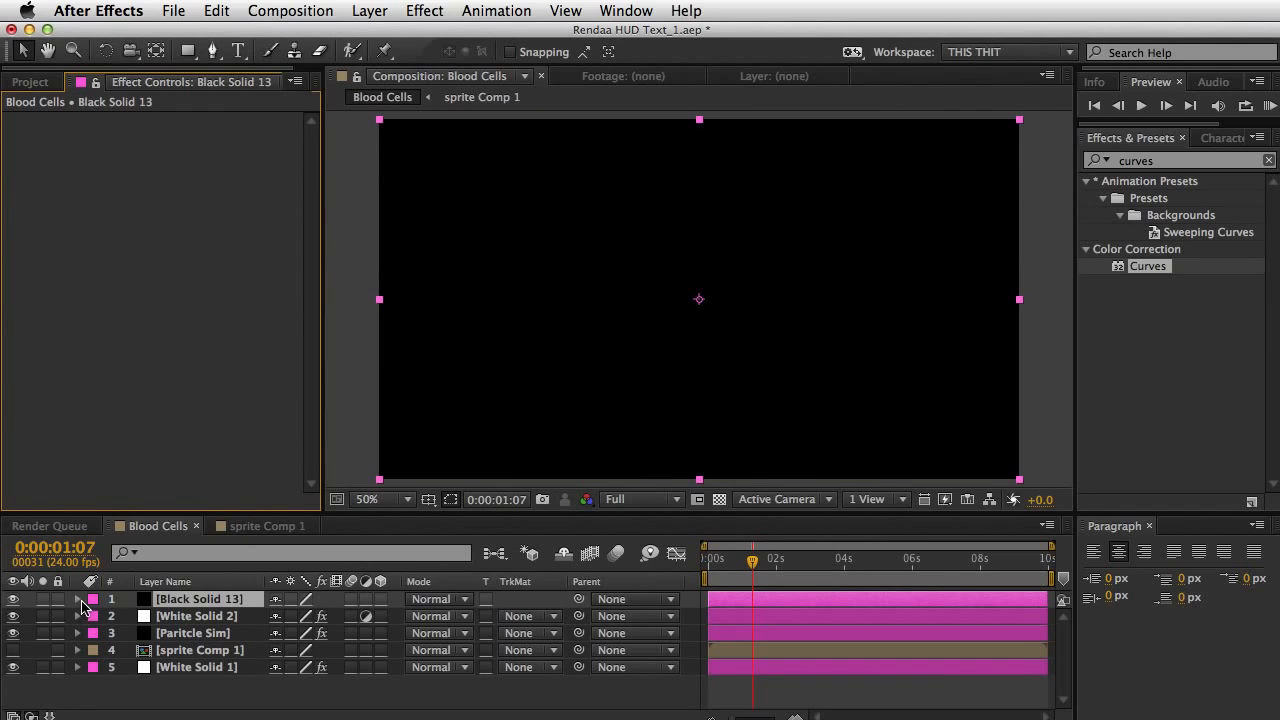
# Step: Give the black solid two full-frame rectangular masks and set Mask 2 to Subtract
pyautogui.click(77, 599)
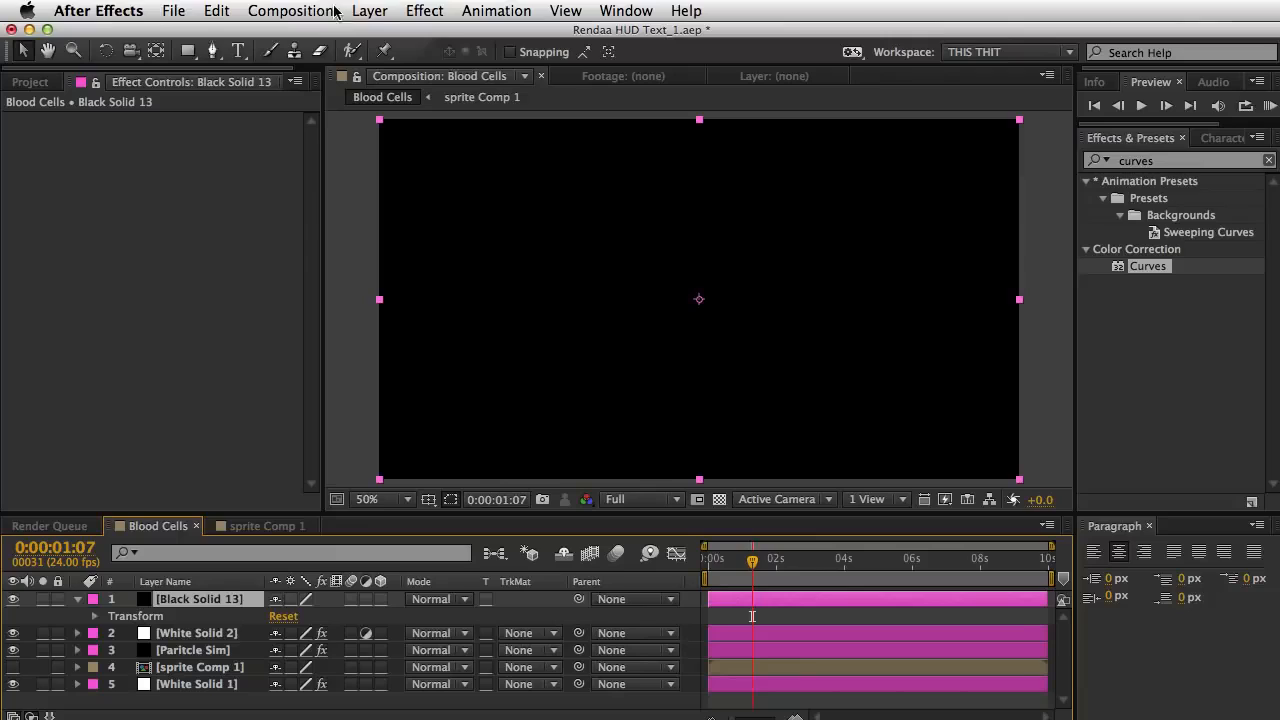
pyautogui.doubleClick(188, 50)
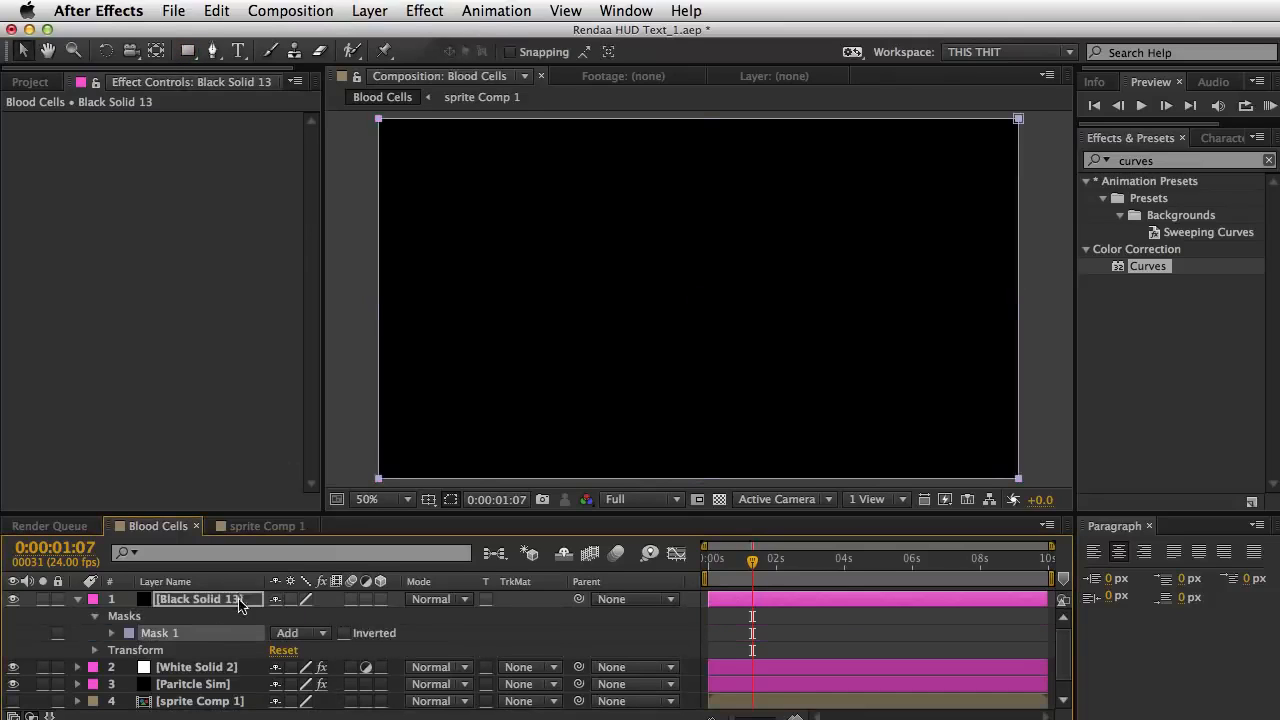
pyautogui.click(238, 602)
pyautogui.press('super+shift+n')
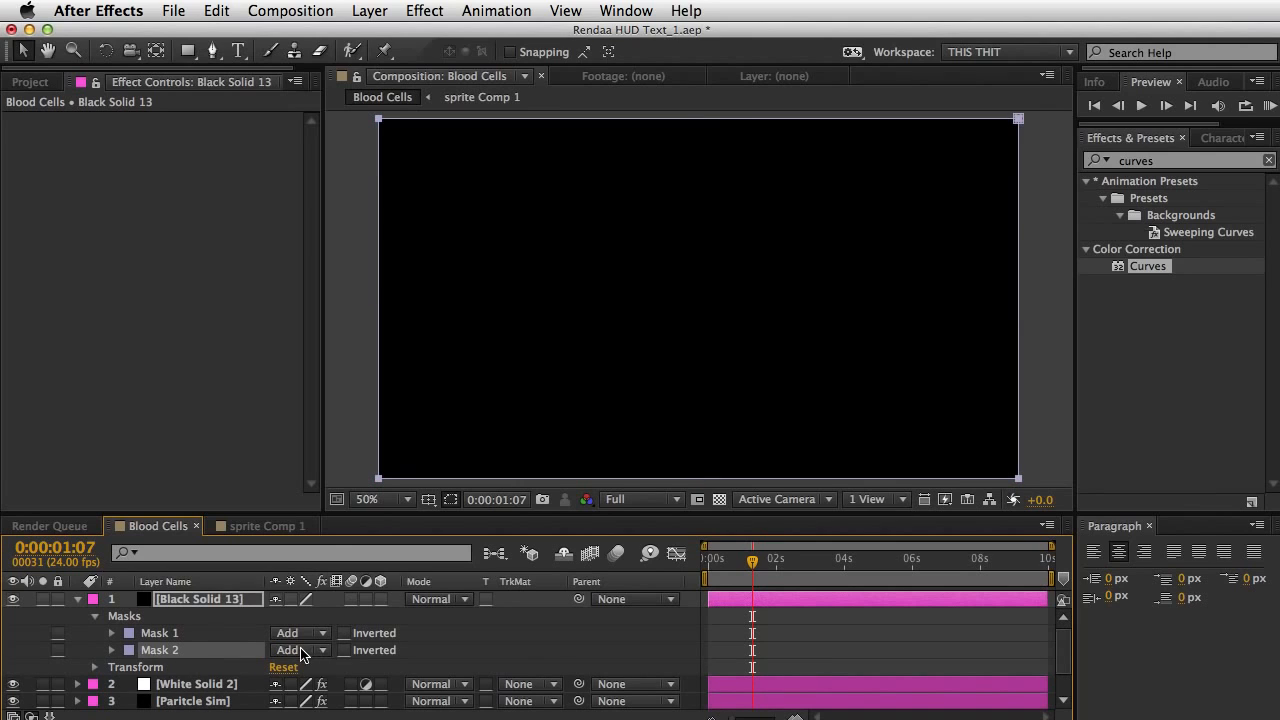
pyautogui.click(301, 652)
pyautogui.click(336, 708)
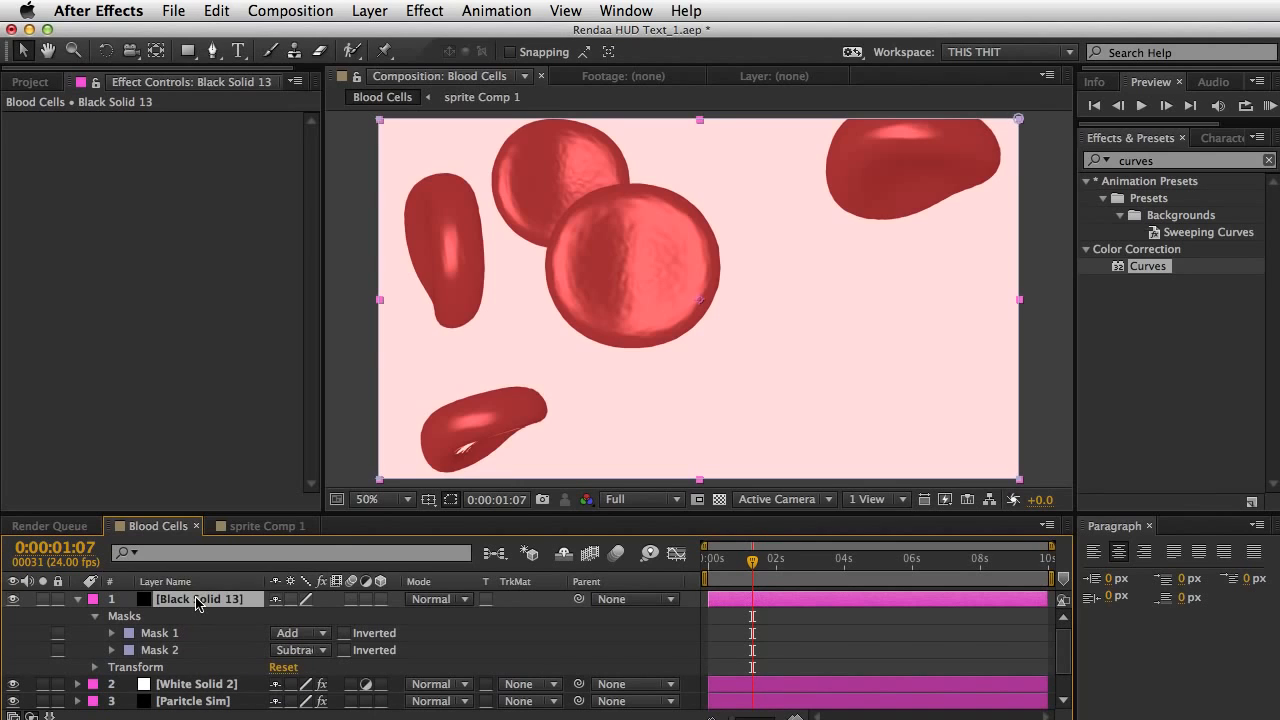
# Step: Duplicate the black solid, set Mask 2's expansion to -11 pixels on the upper copy to form a border, and save the project
pyautogui.press('super+d')
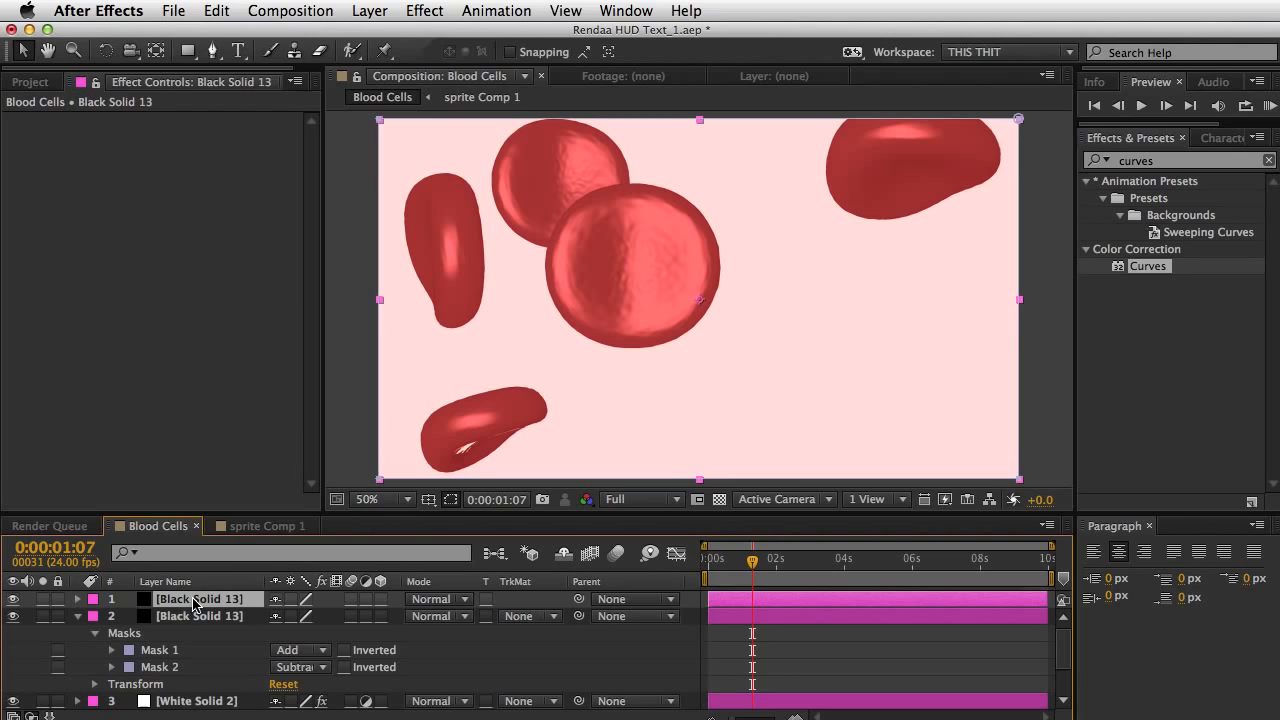
pyautogui.click(79, 616)
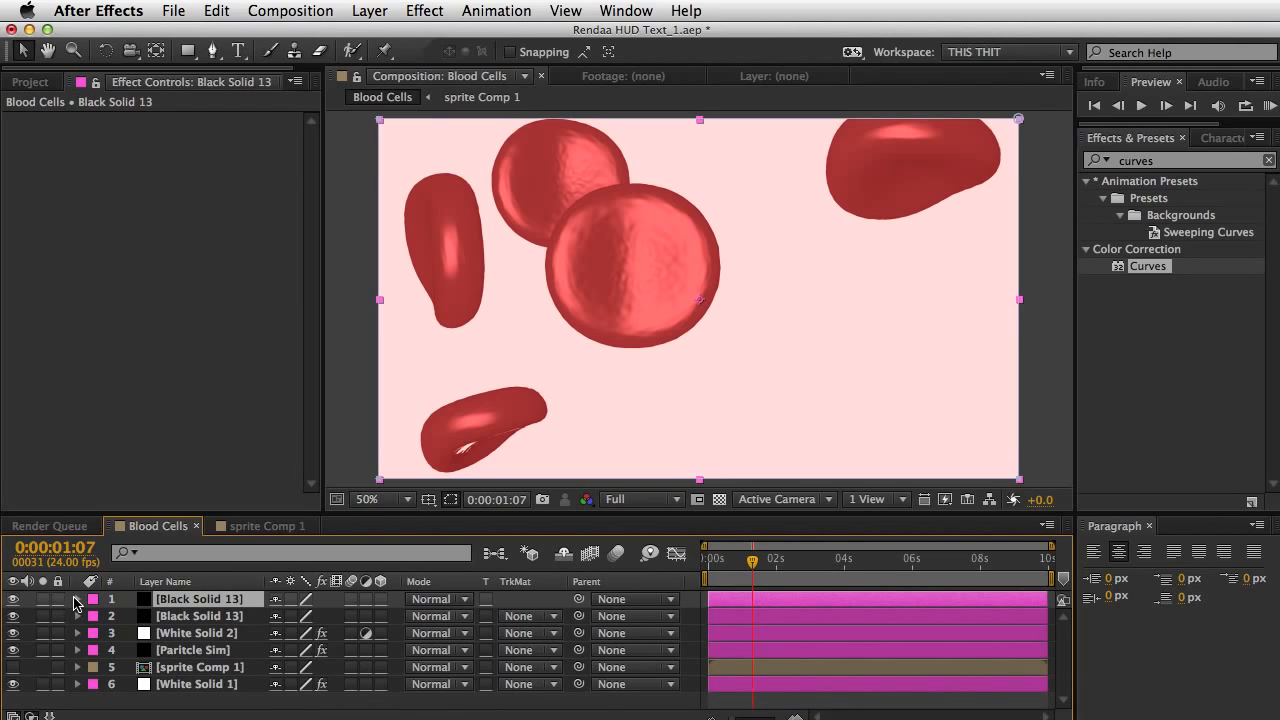
pyautogui.click(77, 599)
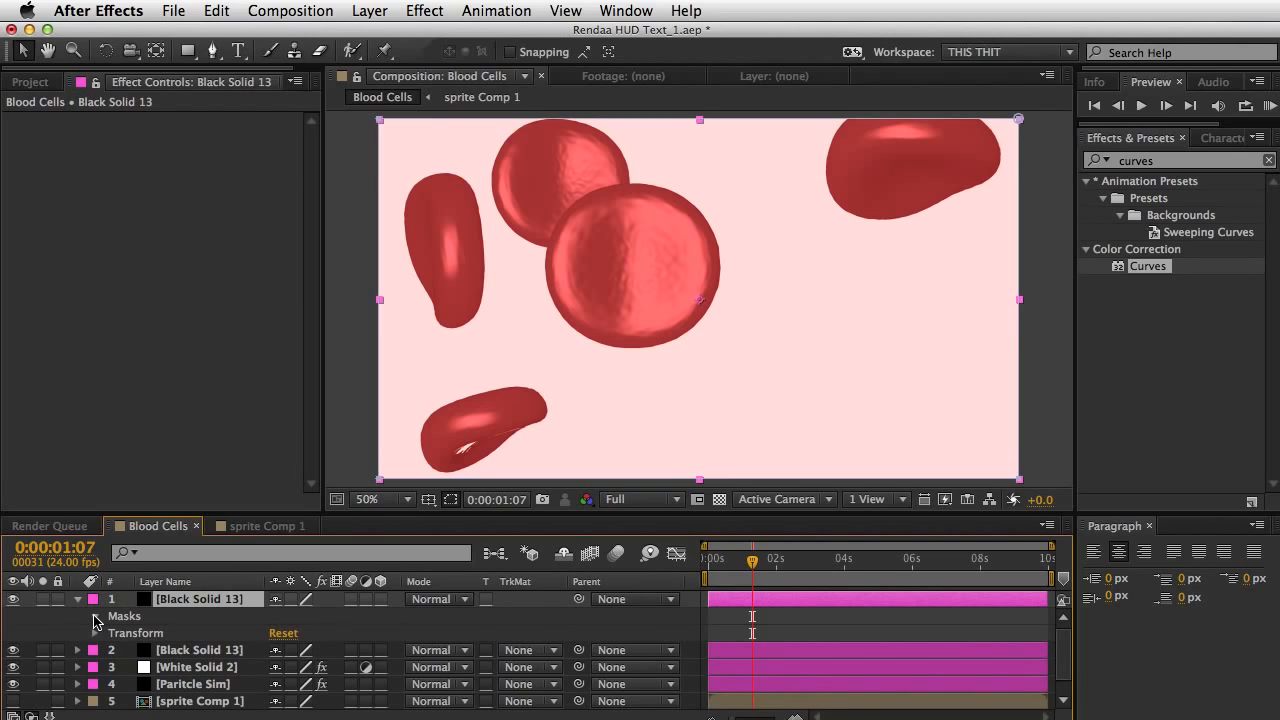
pyautogui.click(96, 616)
pyautogui.click(111, 650)
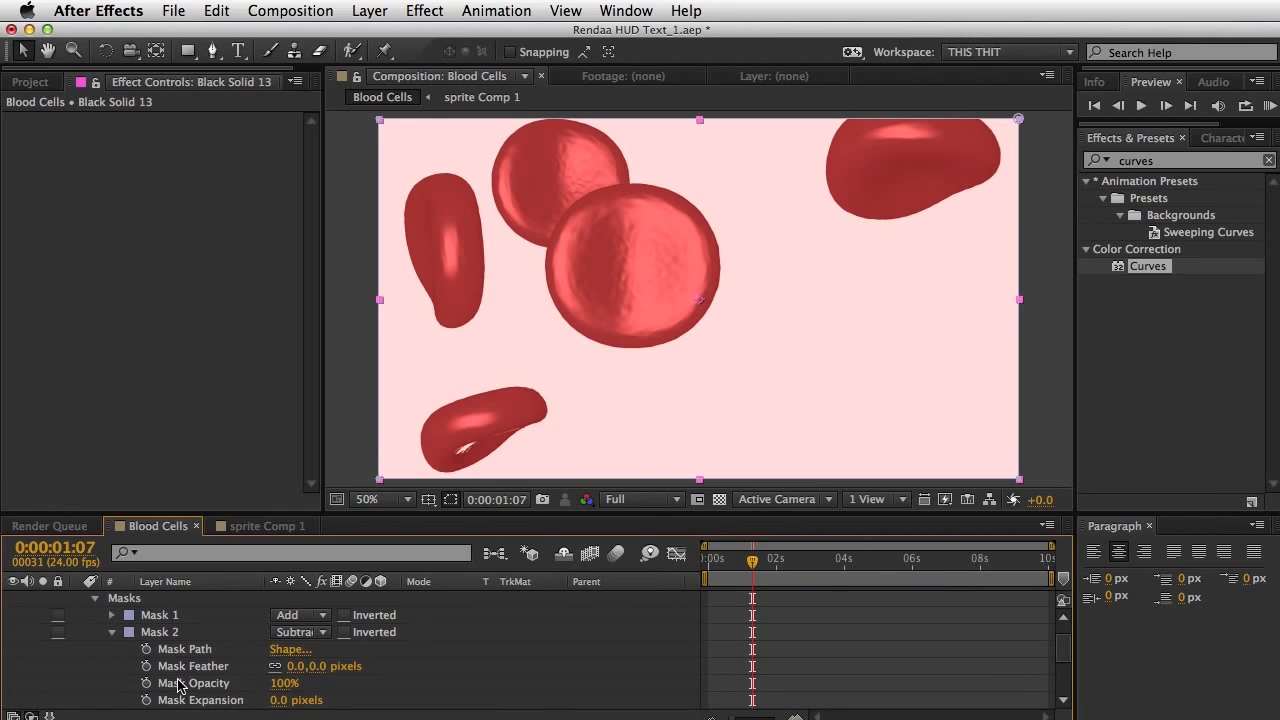
pyautogui.click(276, 700)
pyautogui.moveTo(276, 700); pyautogui.dragTo(265, 700)
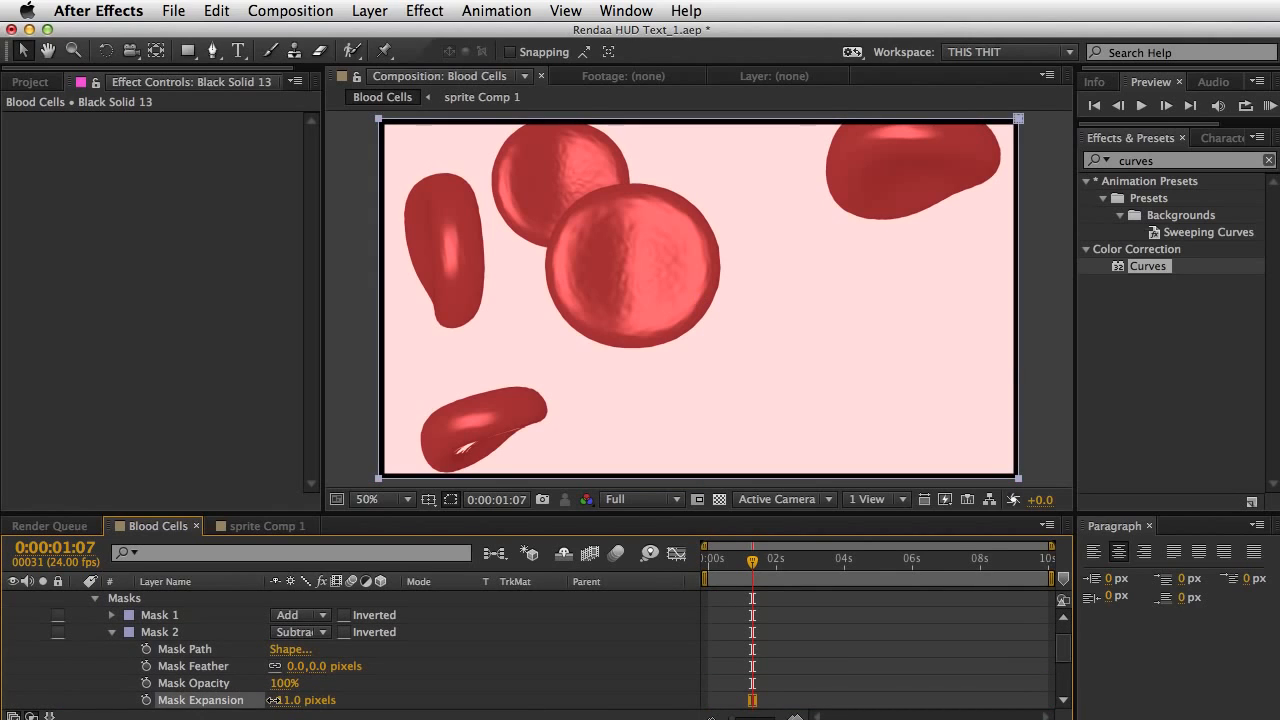
pyautogui.click(836, 624)
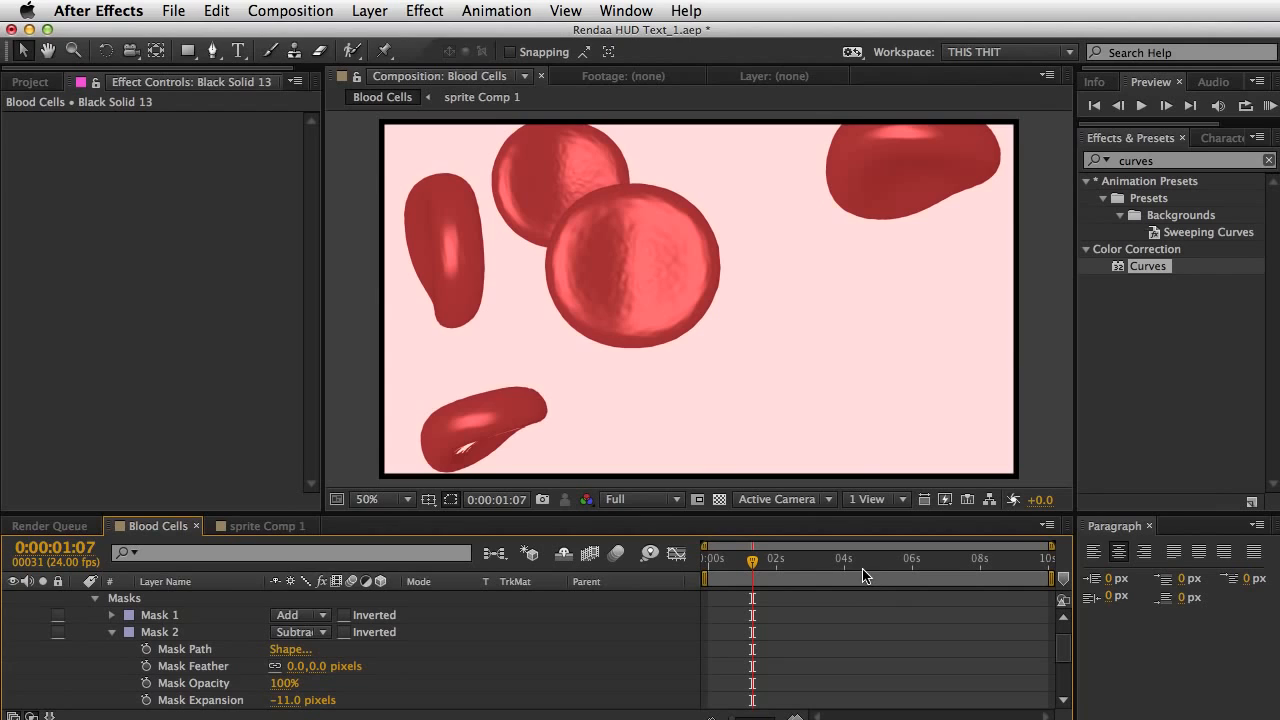
pyautogui.press('super+s')
# Step: Feather Mask 2 of the lower black solid by 376 pixels to form a vignette and save the project
pyautogui.press('u')
pyautogui.click(193, 616)
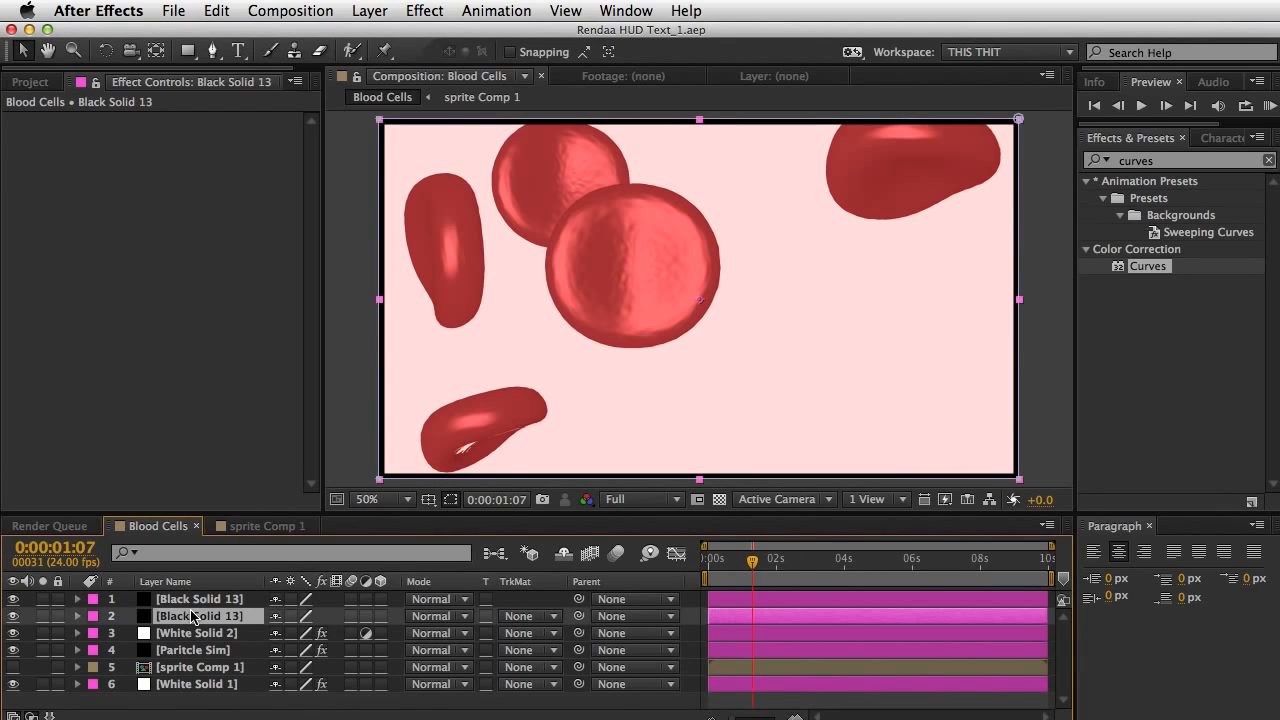
pyautogui.press('f')
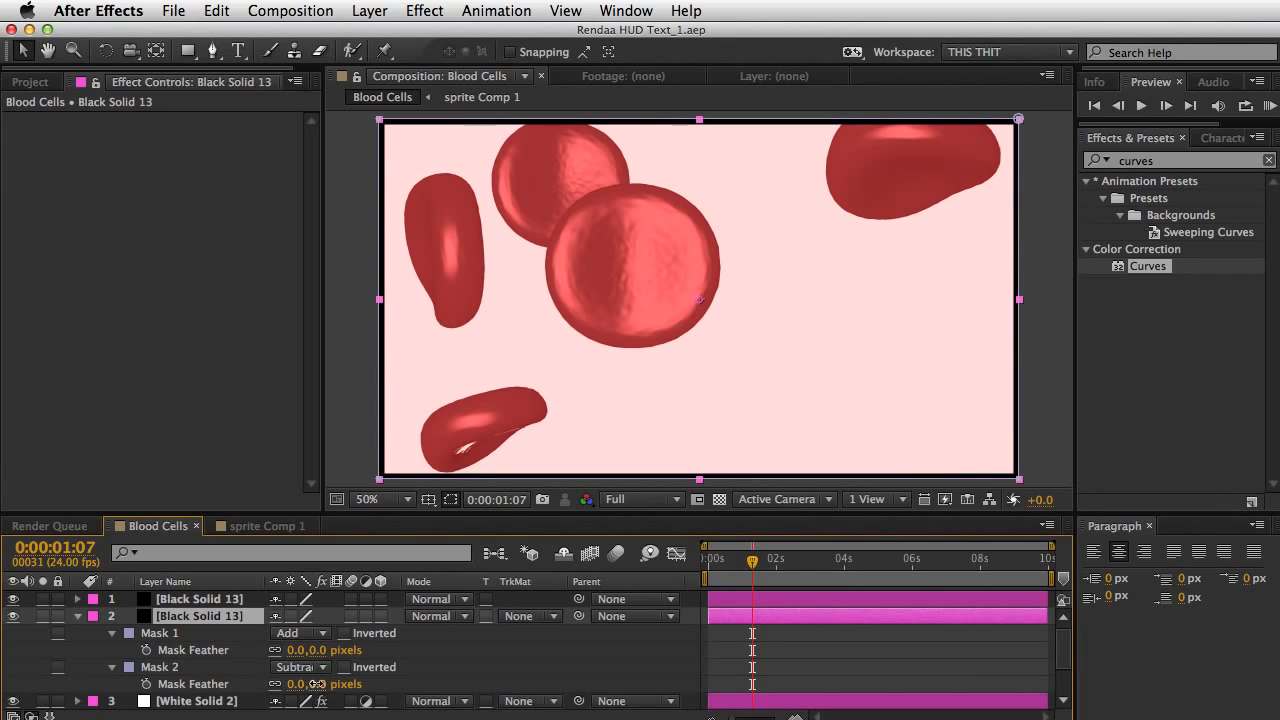
pyautogui.moveTo(310, 685); pyautogui.dragTo(600, 586)
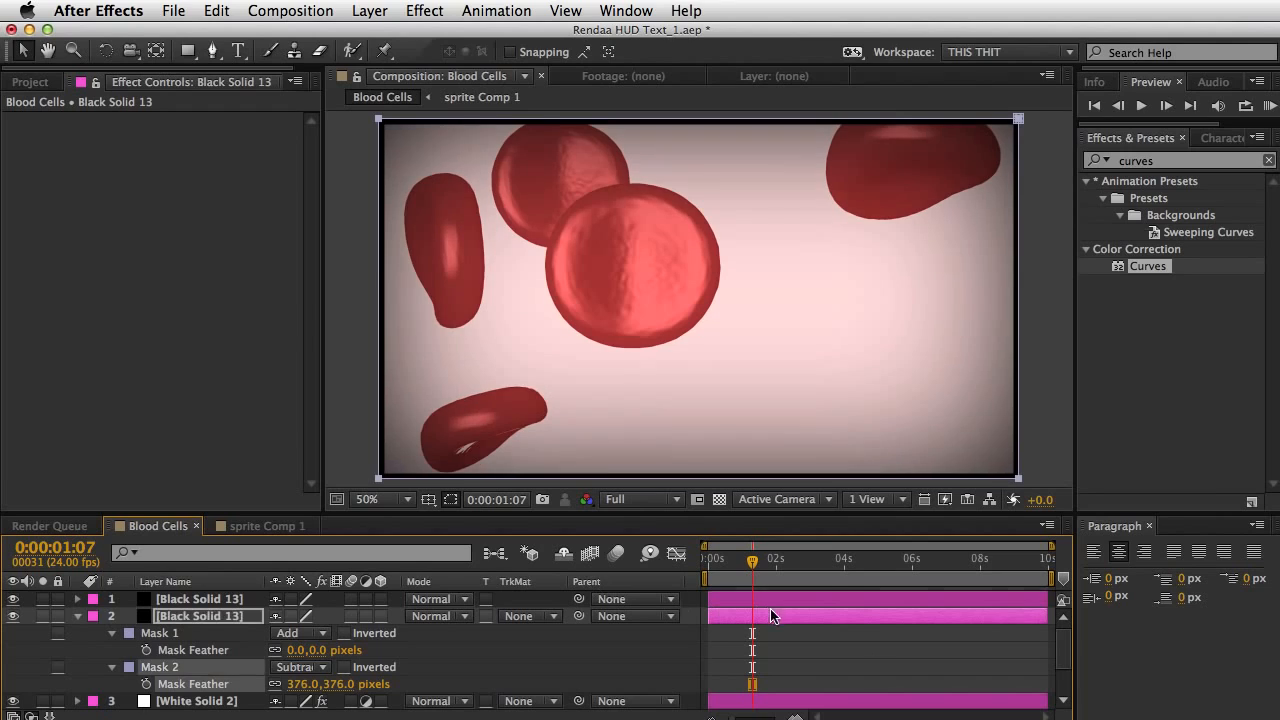
pyautogui.click(921, 666)
pyautogui.press('super+s')
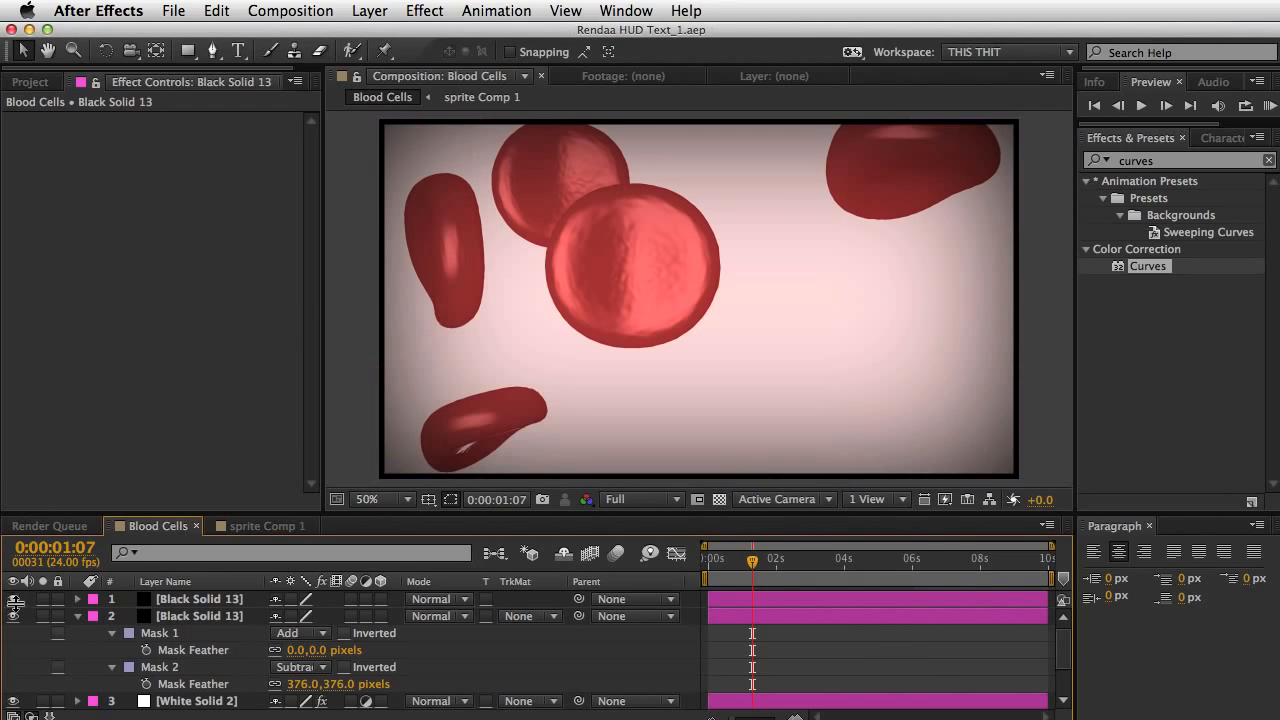
# Step: Add a two-line Calluna title reading BLOOD CELLS and THAT ARE ACTUALLY RED, with the second line at 29 px and 67 tracking
pyautogui.click(78, 617)
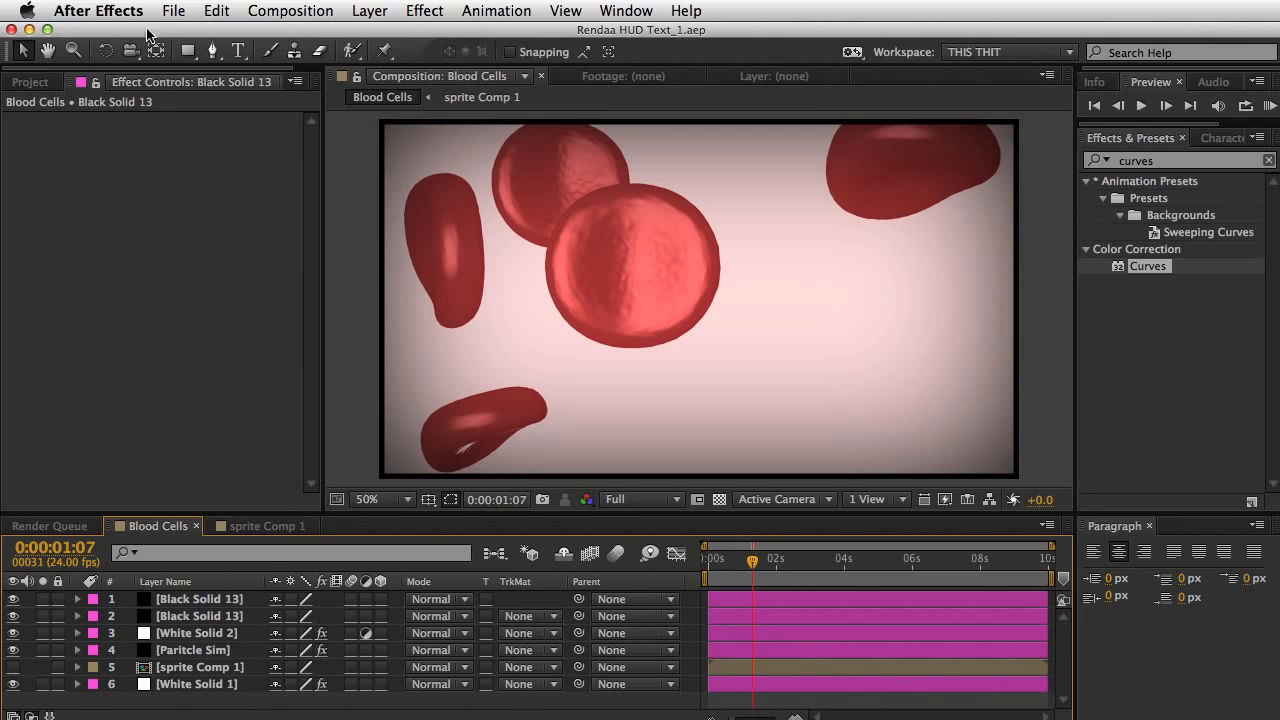
pyautogui.click(238, 53)
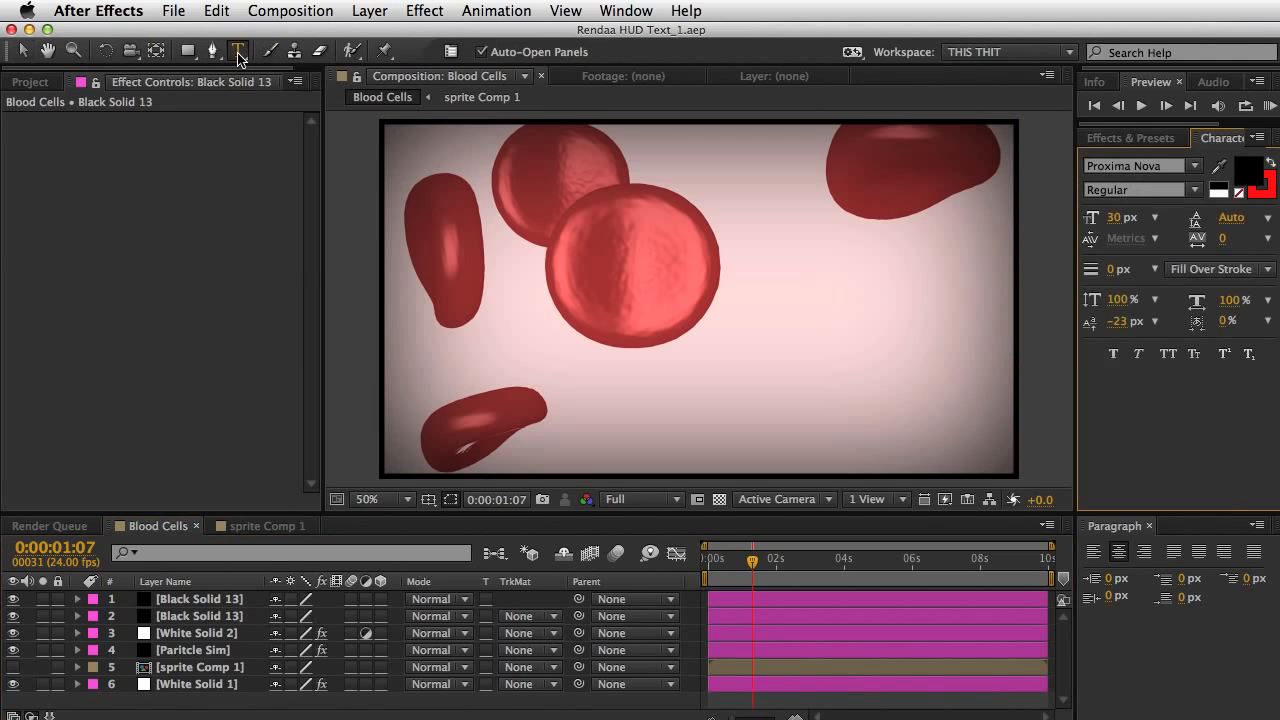
pyautogui.click(656, 295)
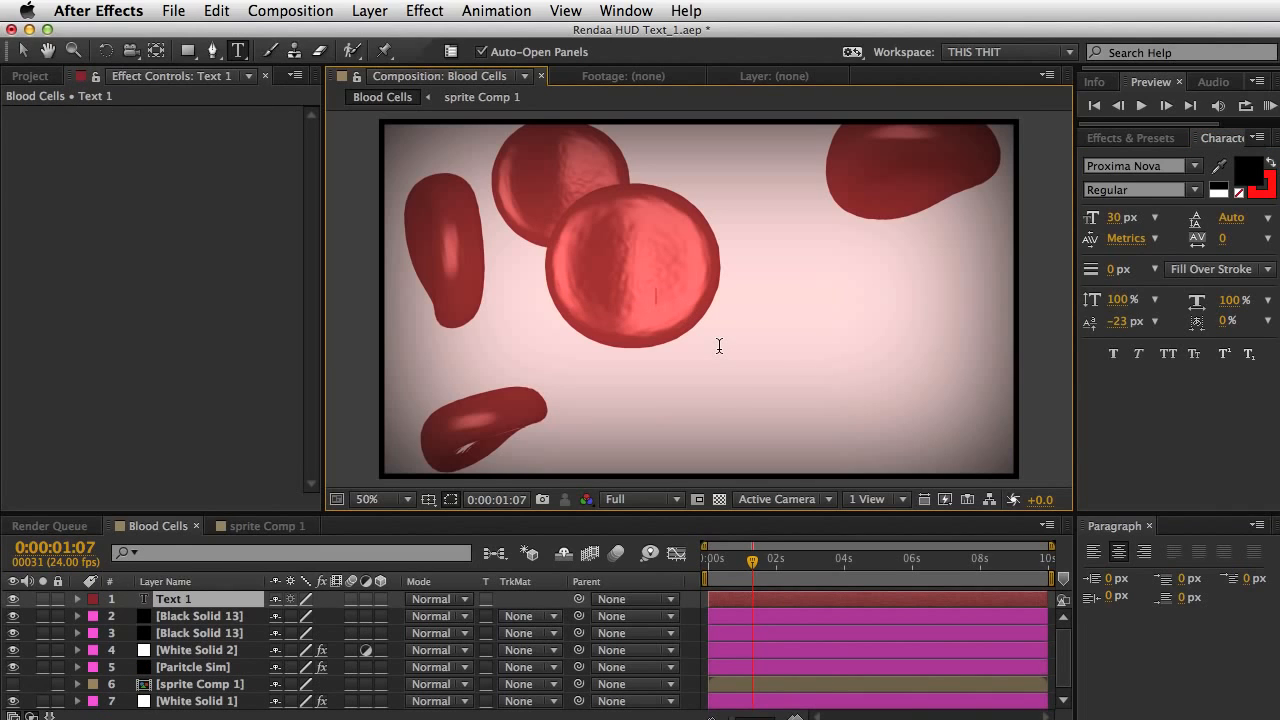
pyautogui.write('BLOOD CELLS THAT ARE ACTUALLY RED')
pyautogui.click(22, 50)
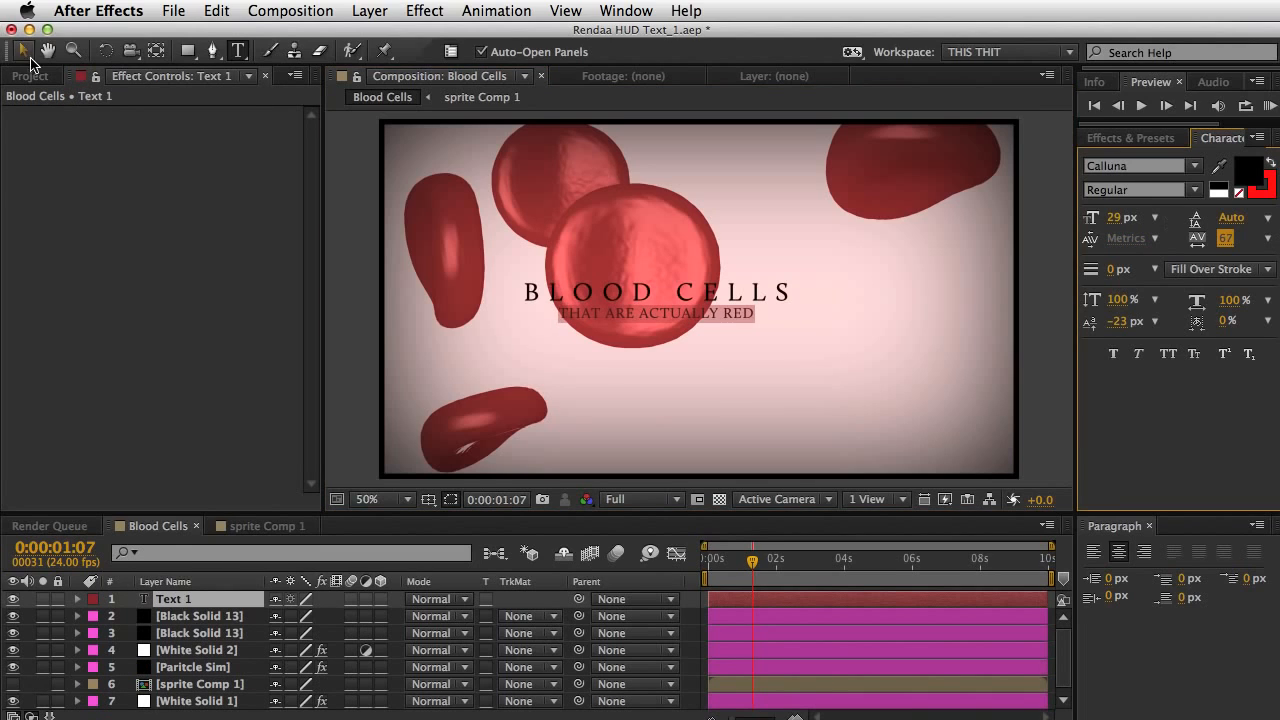
# Step: Center the title in the frame using the title-safe guides, move its layer directly above White Solid 1, and save the project
pyautogui.moveTo(701, 298); pyautogui.dragTo(738, 301)
pyautogui.press("'")
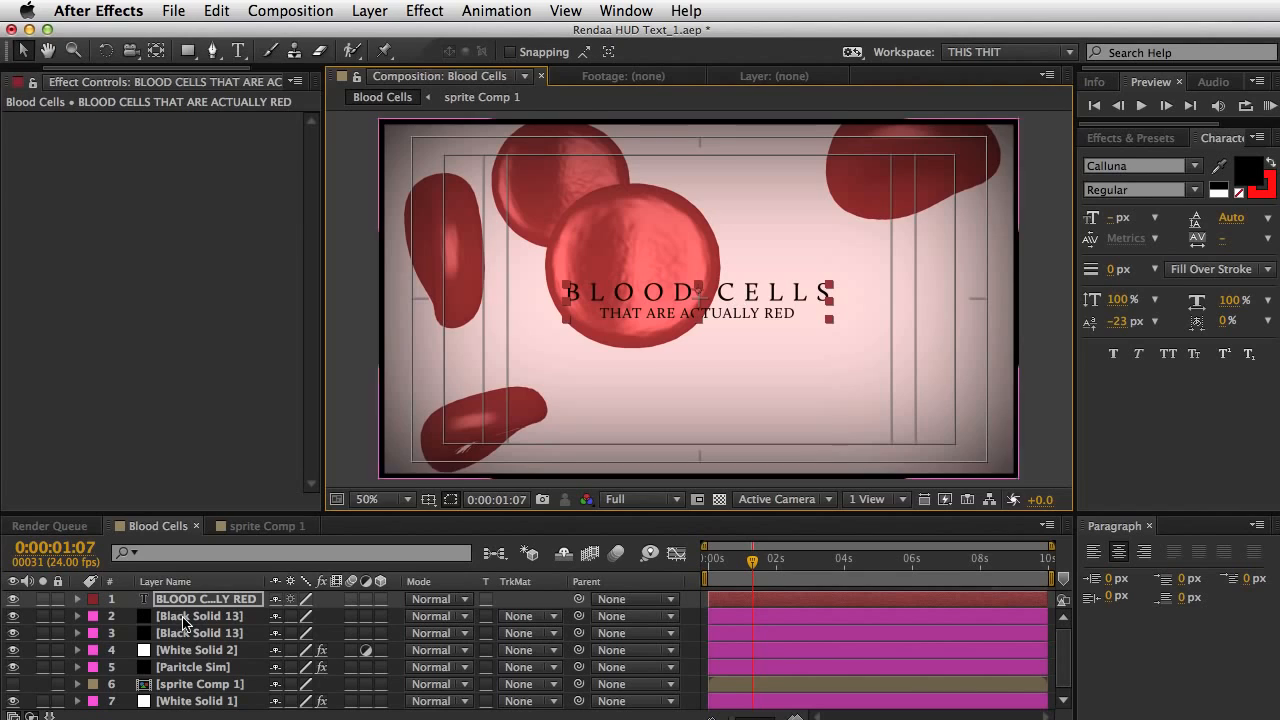
pyautogui.moveTo(190, 602); pyautogui.dragTo(195, 692)
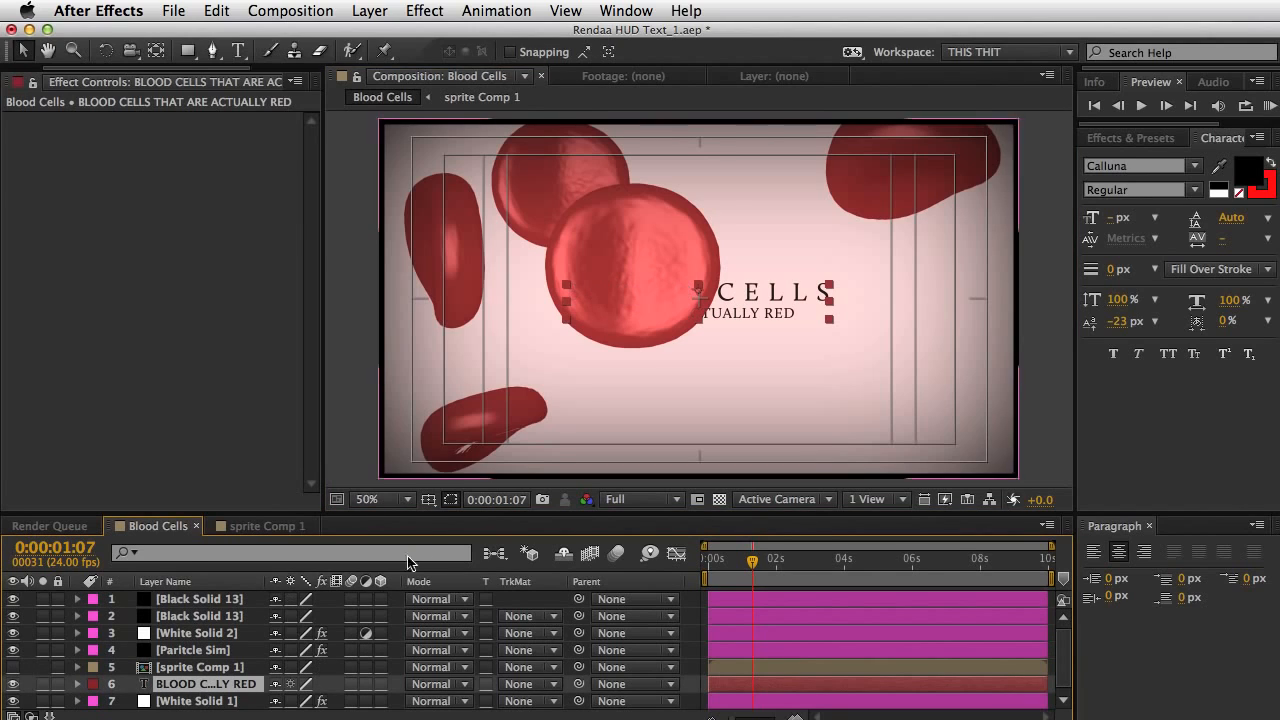
pyautogui.click(1063, 398)
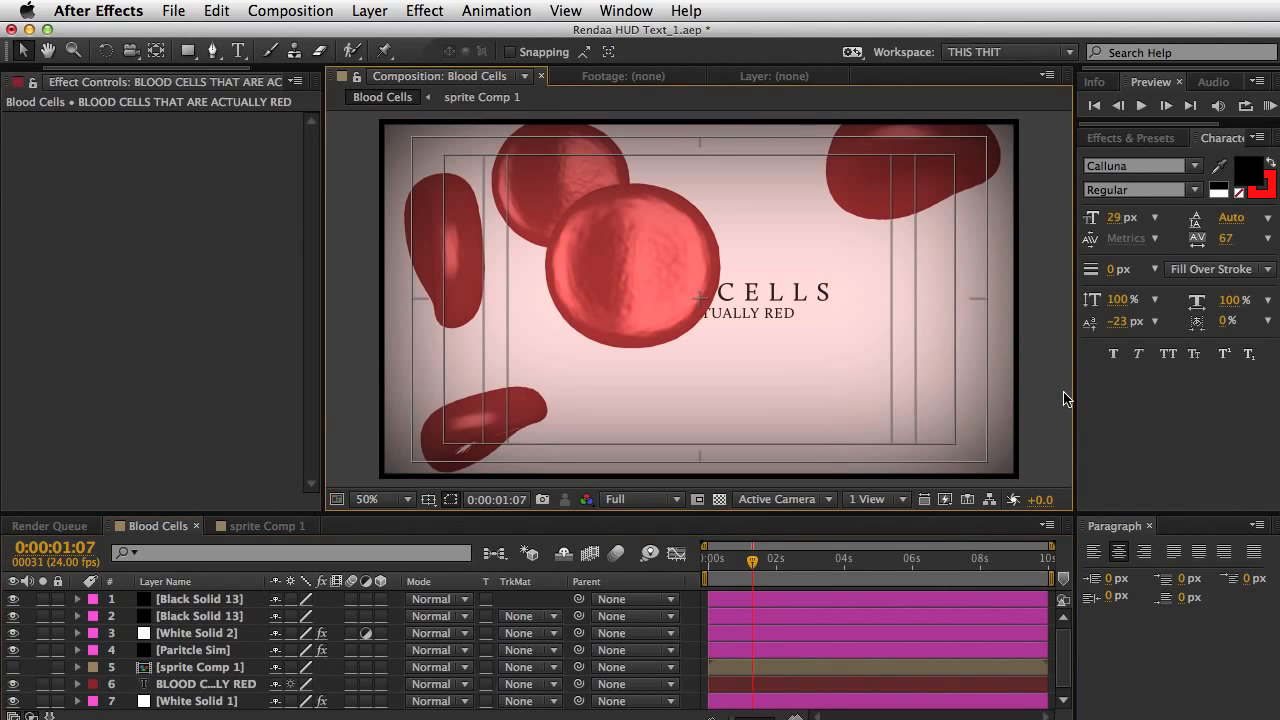
pyautogui.press('super+s')
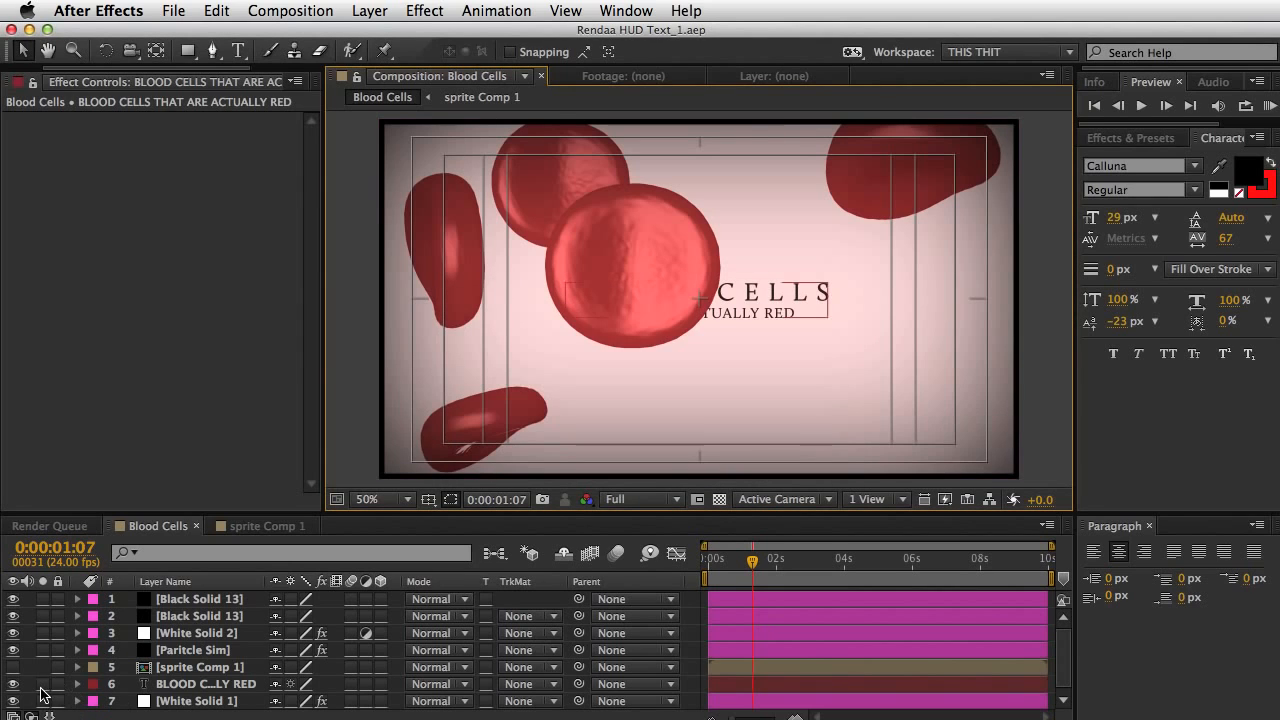
# Step: Solo the title layer on the transparency grid and hide the title-safe guides
pyautogui.click(42, 684)
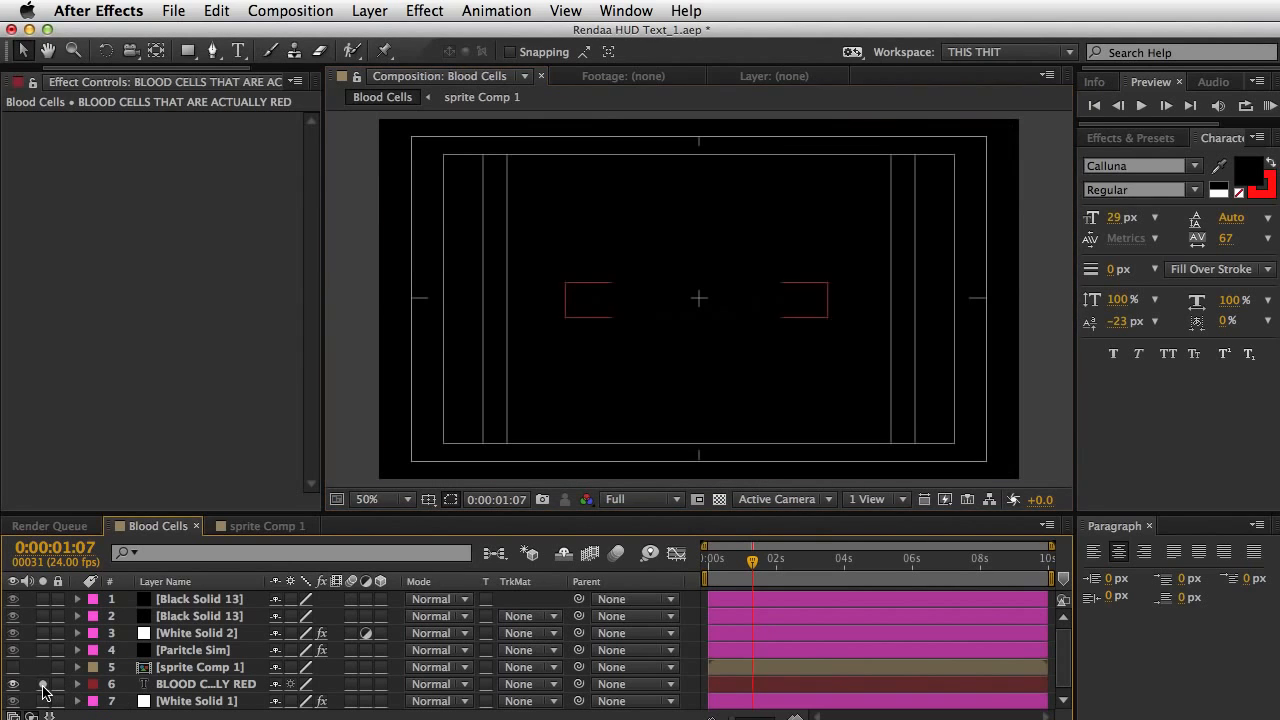
pyautogui.click(719, 499)
pyautogui.press("'")
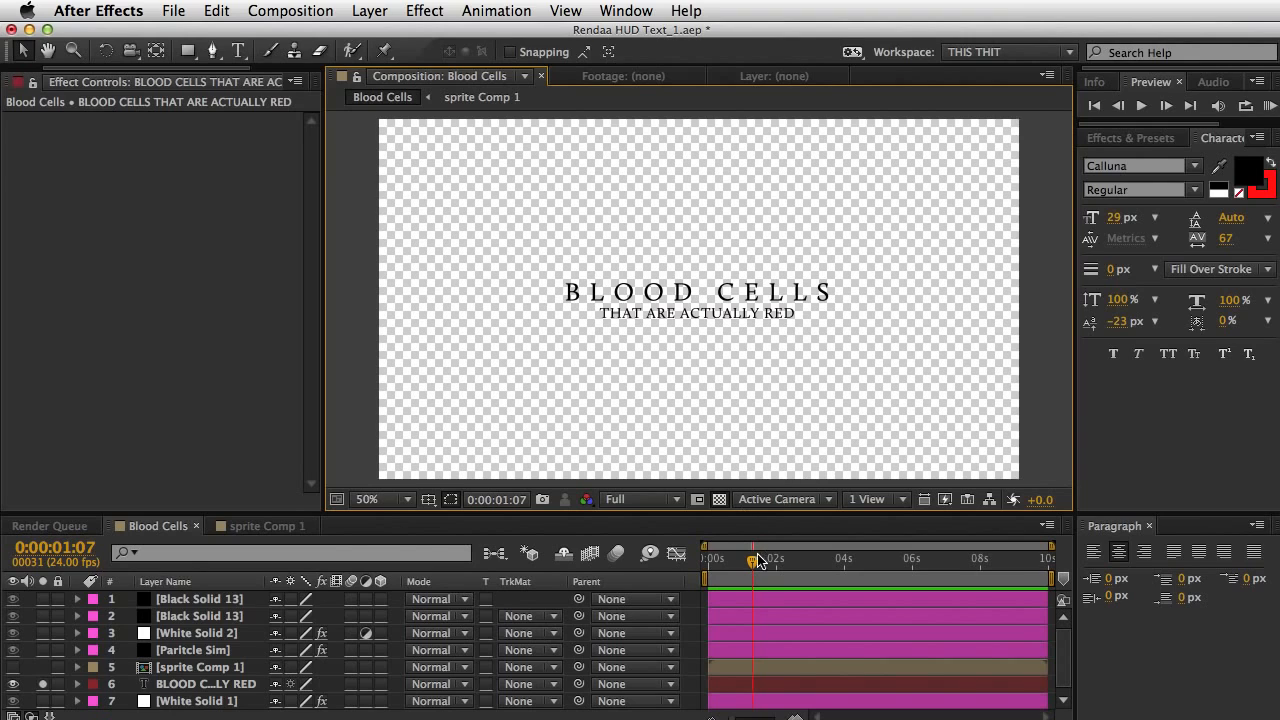
# Step: Keyframe the title's Scale from 100% at the first frame to 90% at 0:00:09:23
pyautogui.moveTo(758, 560); pyautogui.dragTo(500, 563)
pyautogui.click(205, 684)
pyautogui.press('s')
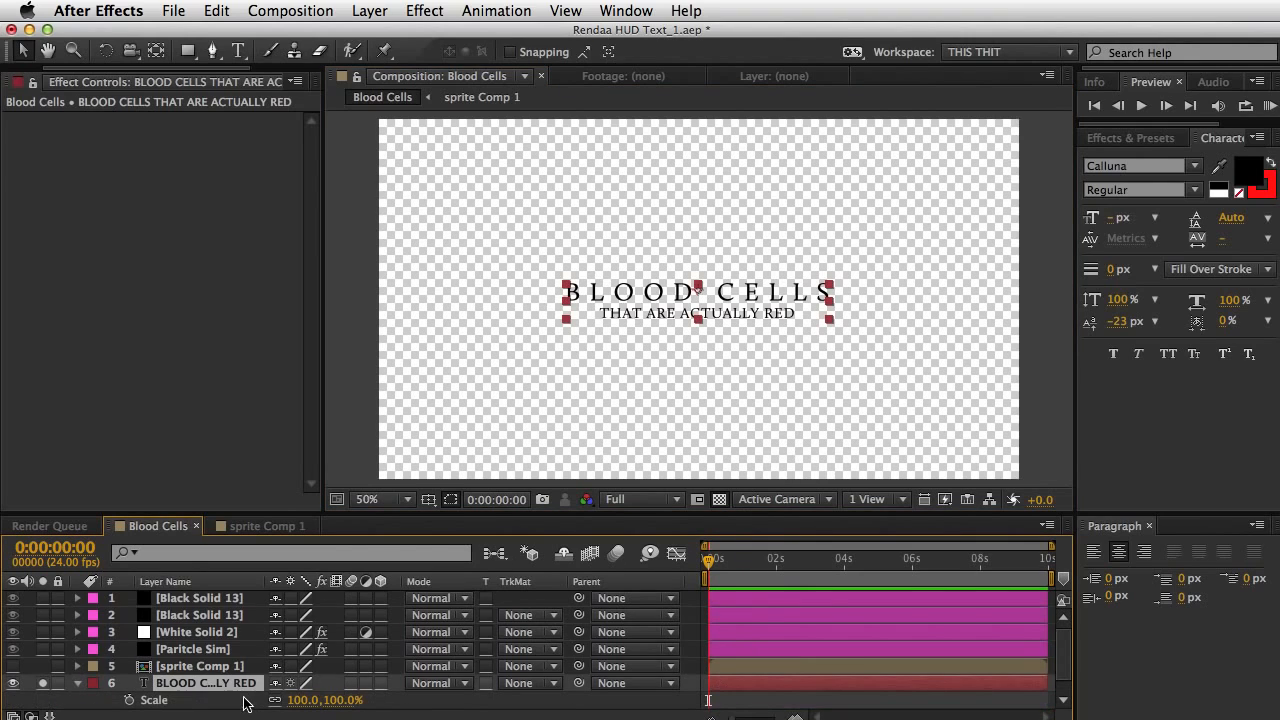
pyautogui.click(118, 704)
pyautogui.click(128, 700)
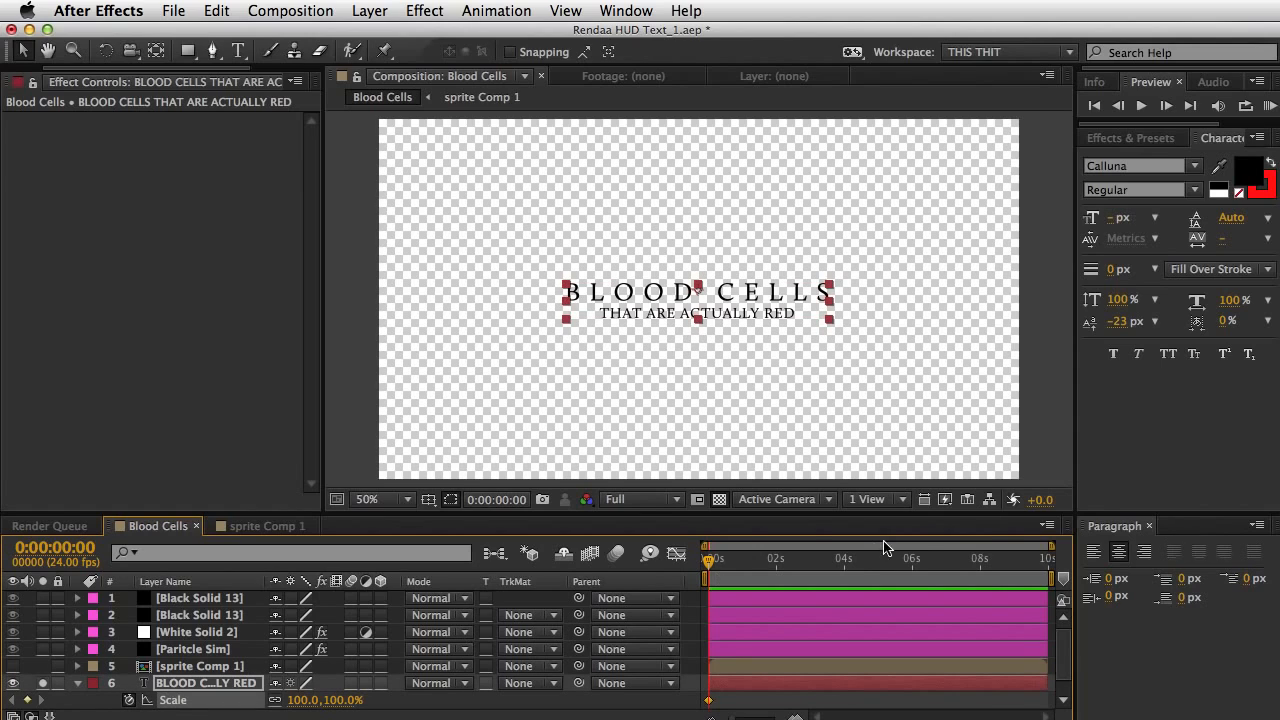
pyautogui.press('End')
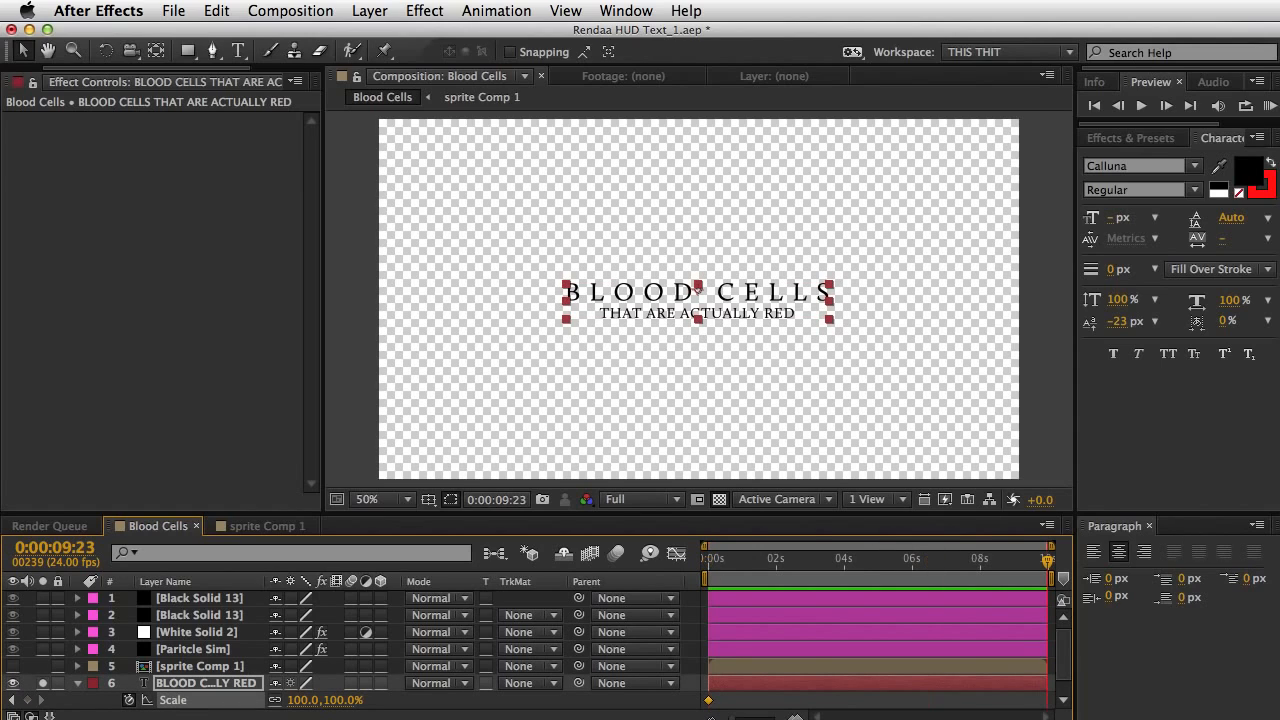
pyautogui.click(340, 700)
pyautogui.write('90')
pyautogui.press('Return')
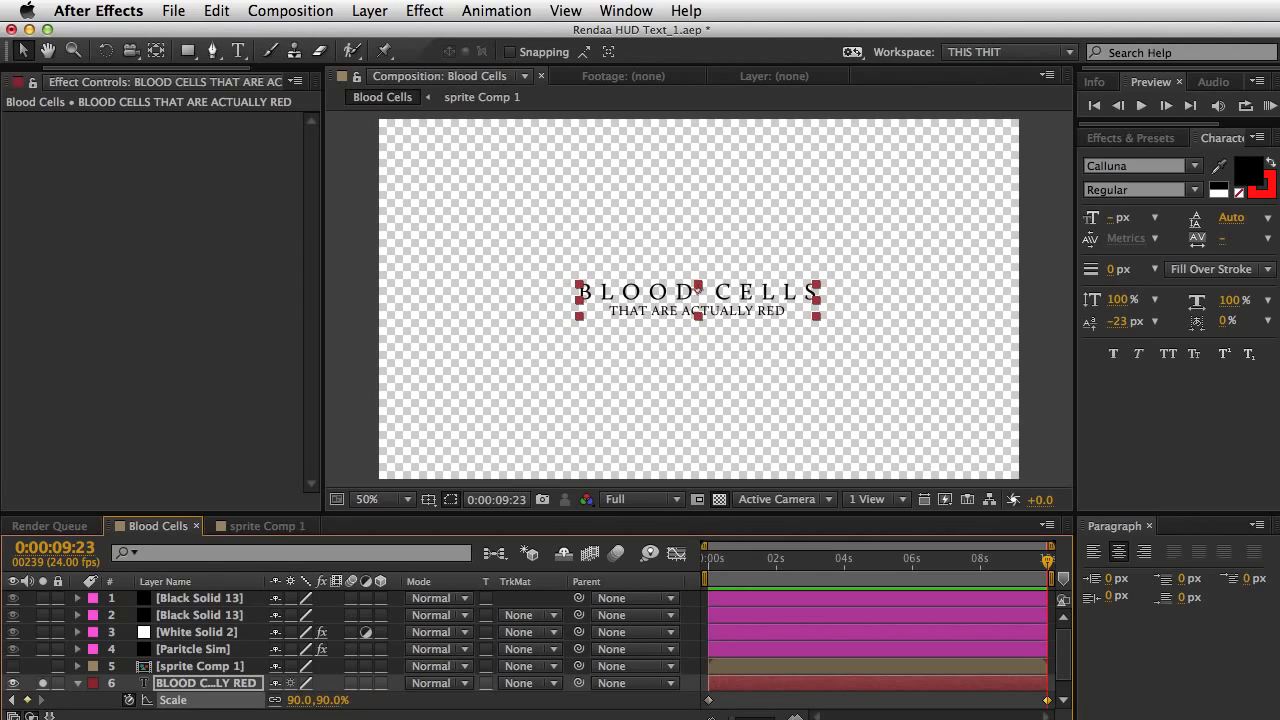
# Step: Apply the Turbulent Displace effect to the title layer and set its Complexity to 6.3
pyautogui.press('super+5')
pyautogui.moveTo(1160, 198); pyautogui.dragTo(1113, 106)
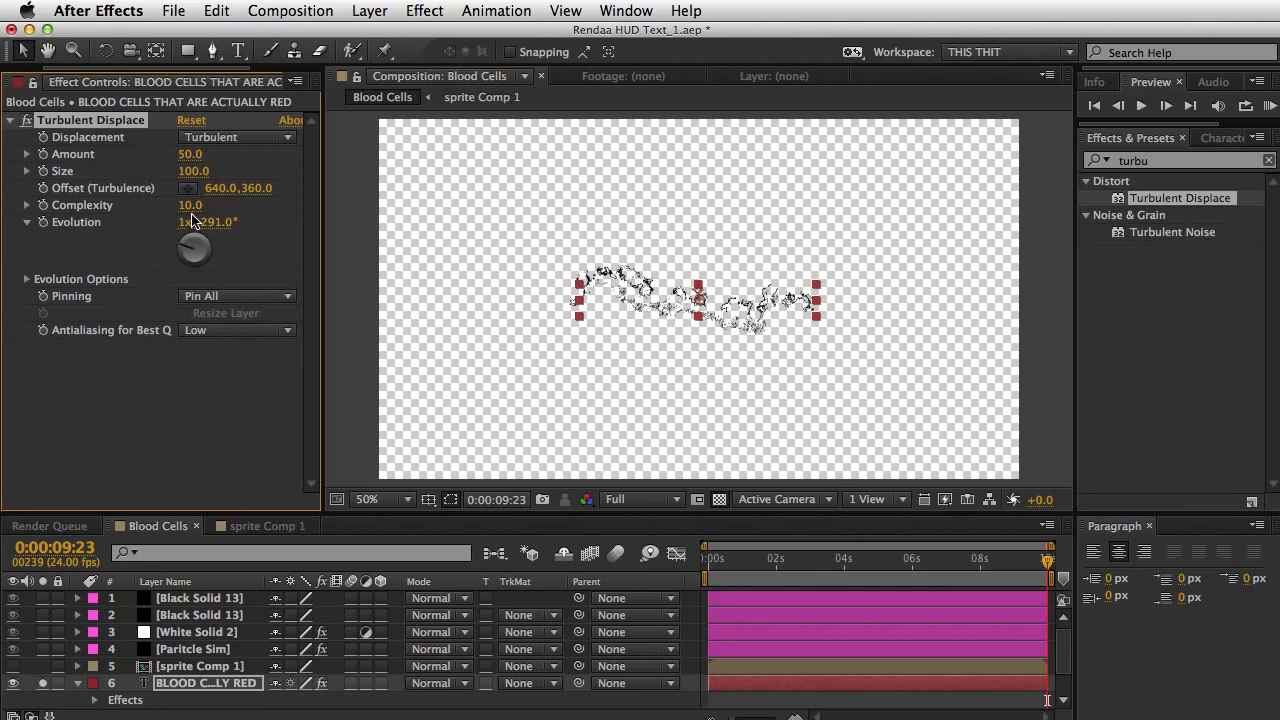
pyautogui.moveTo(174, 207); pyautogui.dragTo(3, 207)
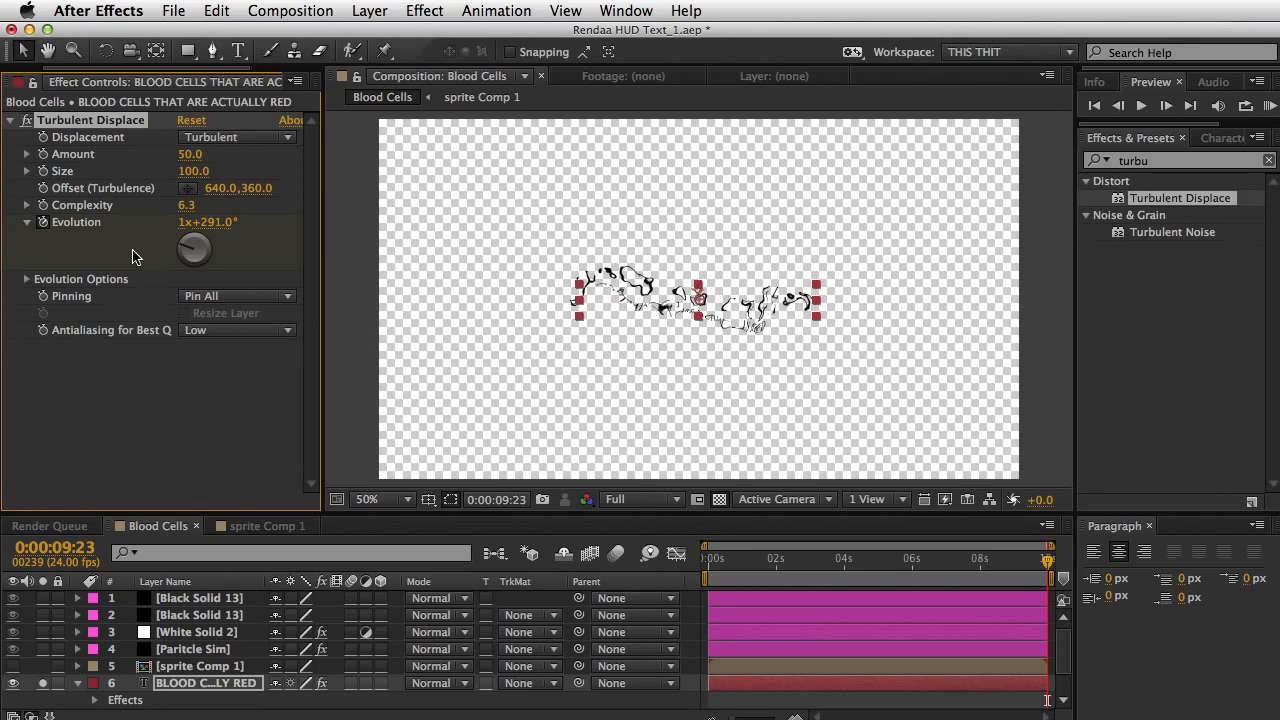
# Step: Drive Turbulent Displace's Evolution with the expression time*200 and preview the title's distortion
pyautogui.keyDown('alt'); pyautogui.click(43, 222); pyautogui.keyUp('alt')
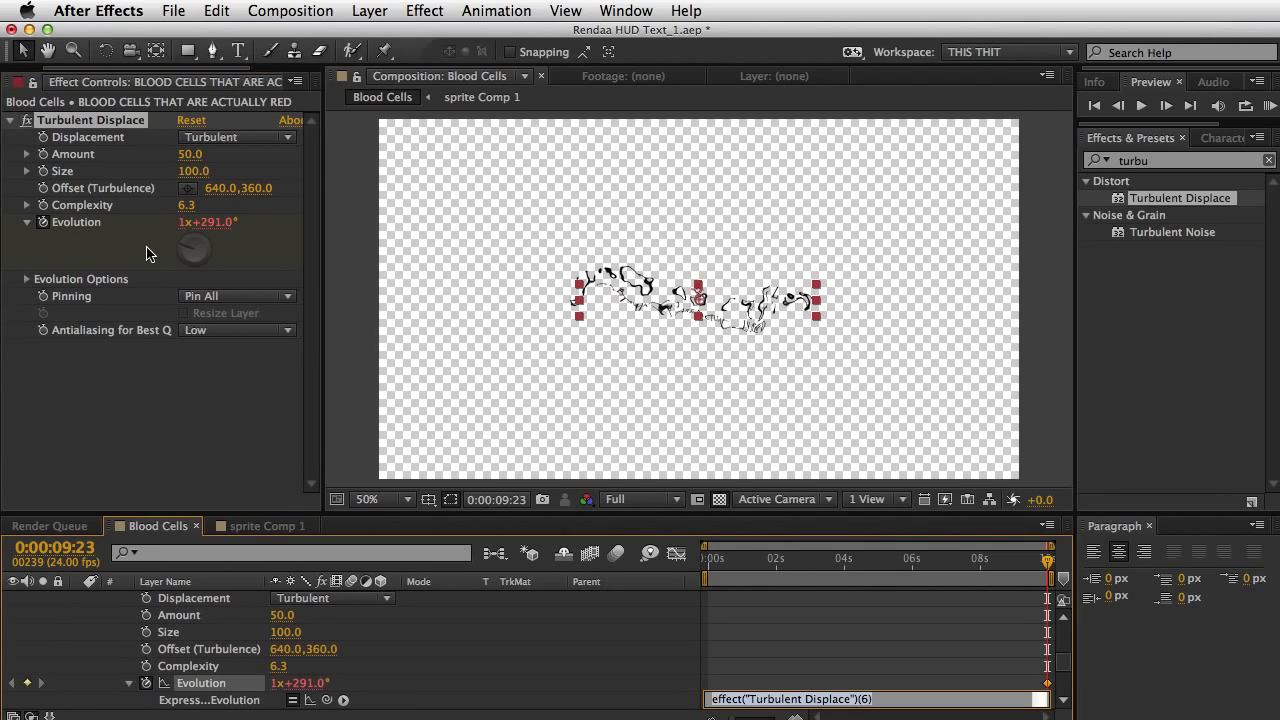
pyautogui.write('time')
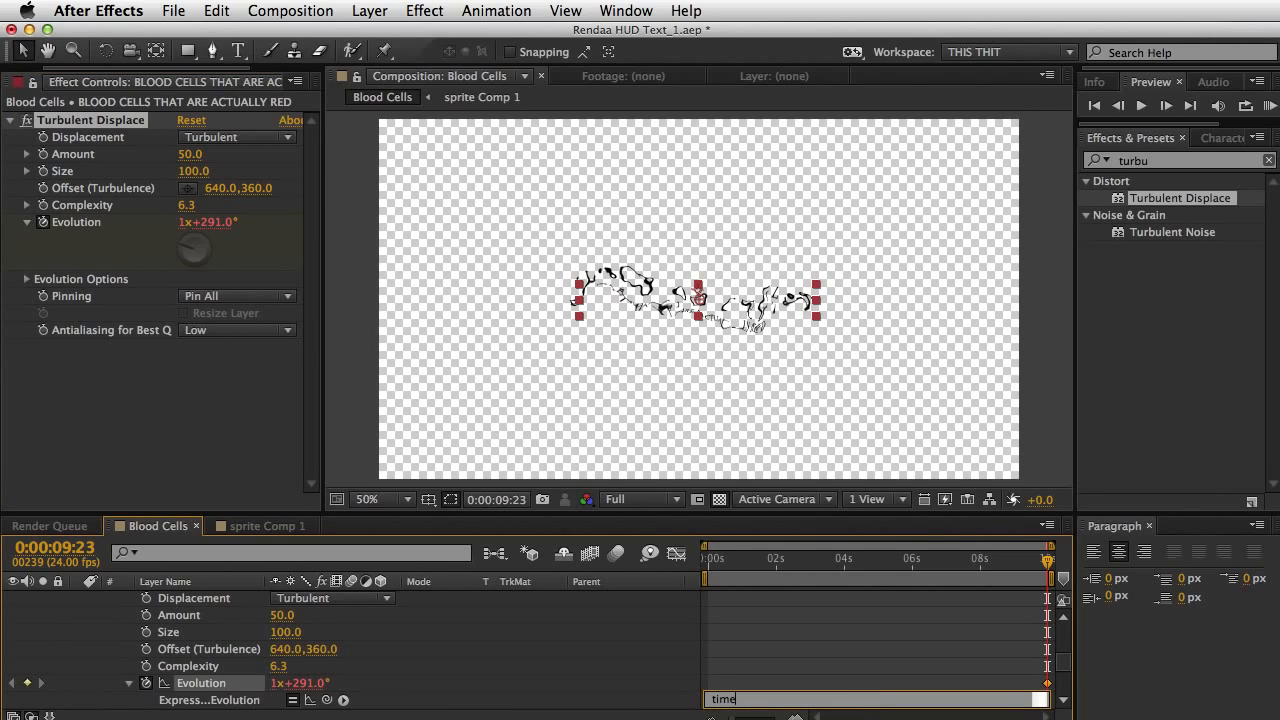
pyautogui.write('*')
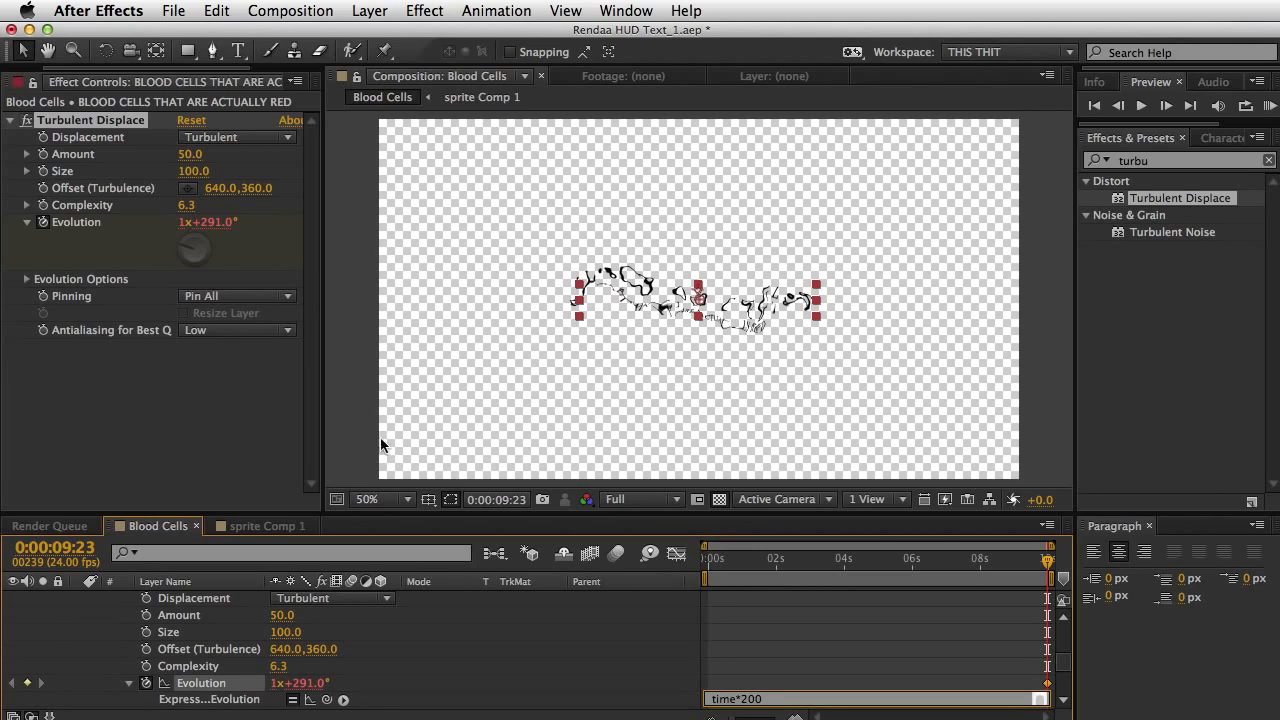
pyautogui.click(773, 638)
pyautogui.scroll(5, 226, 590)
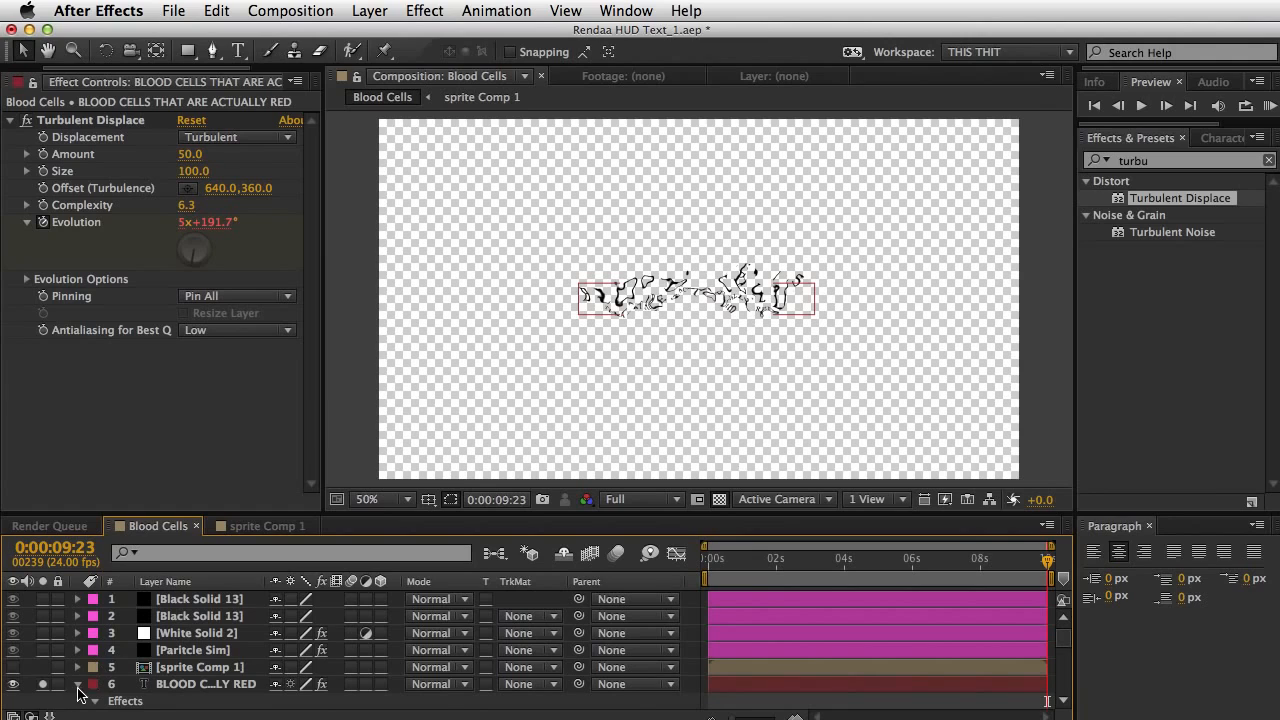
pyautogui.click(79, 688)
pyautogui.press('space')
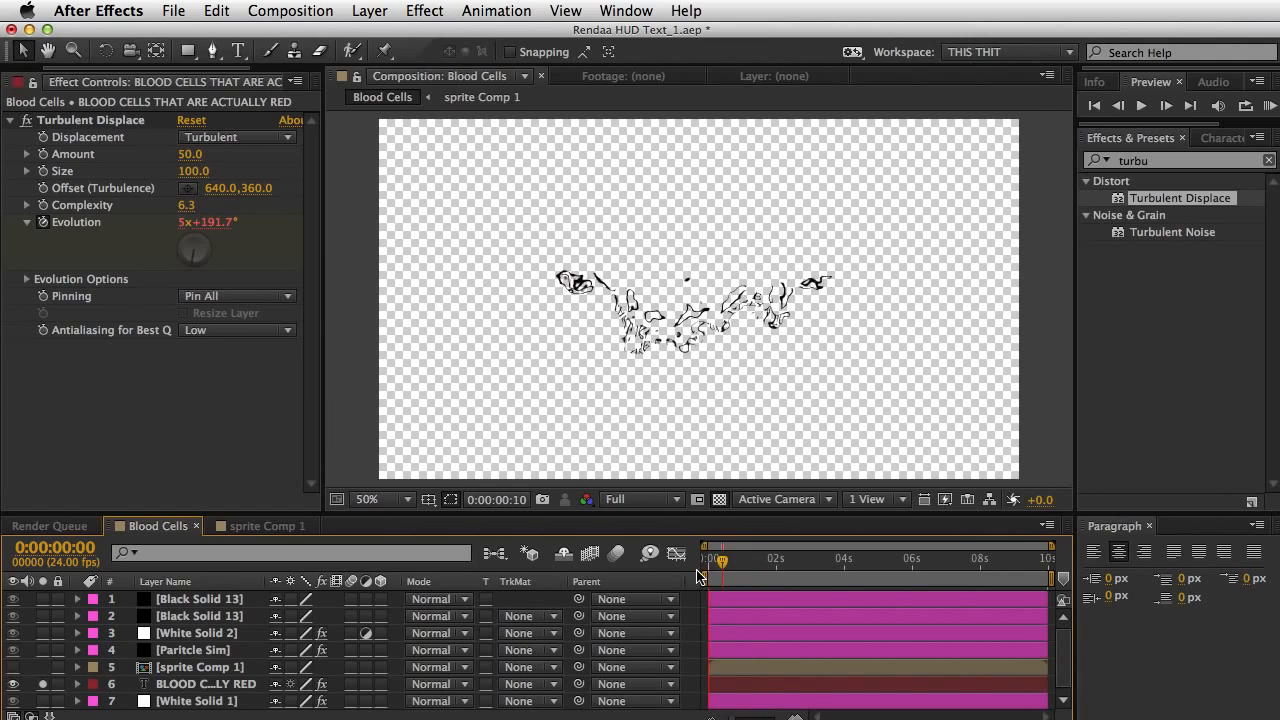
pyautogui.press('space')
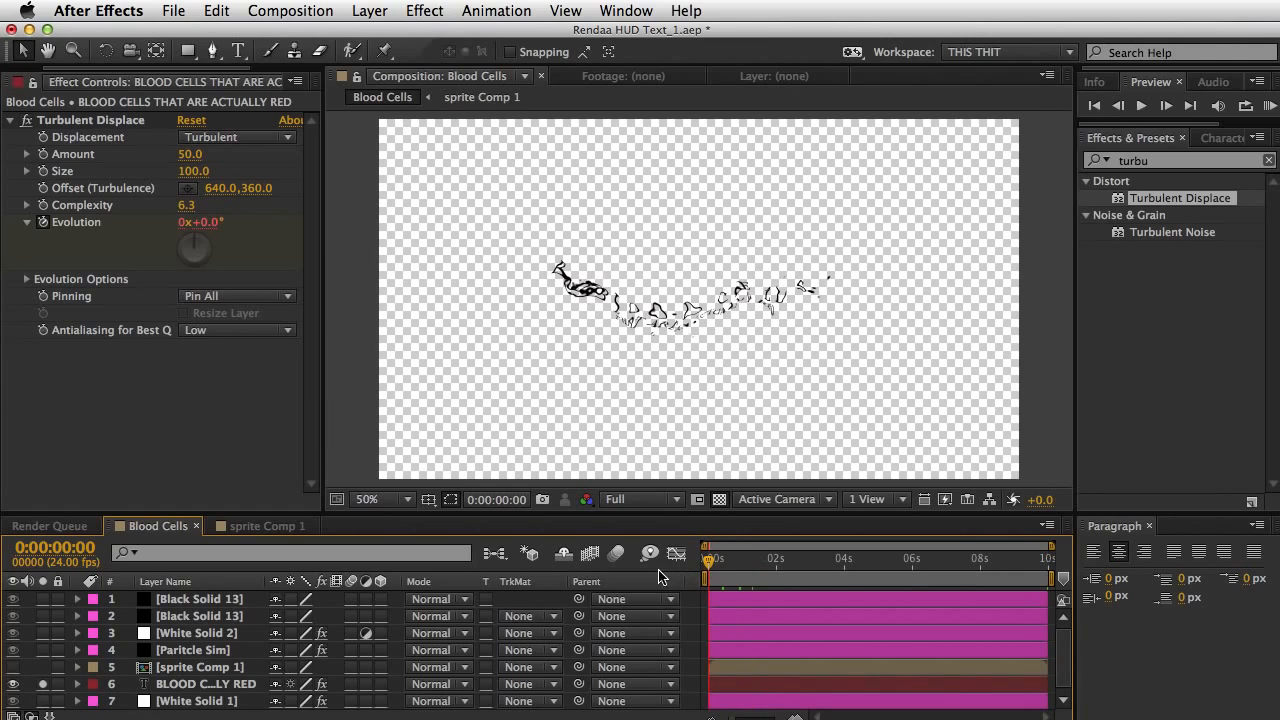
# Step: Keyframe Turbulent Displace's Amount from 50 at the first frame to 0 at 0:00:02:04 and check the transition
pyautogui.click(44, 154)
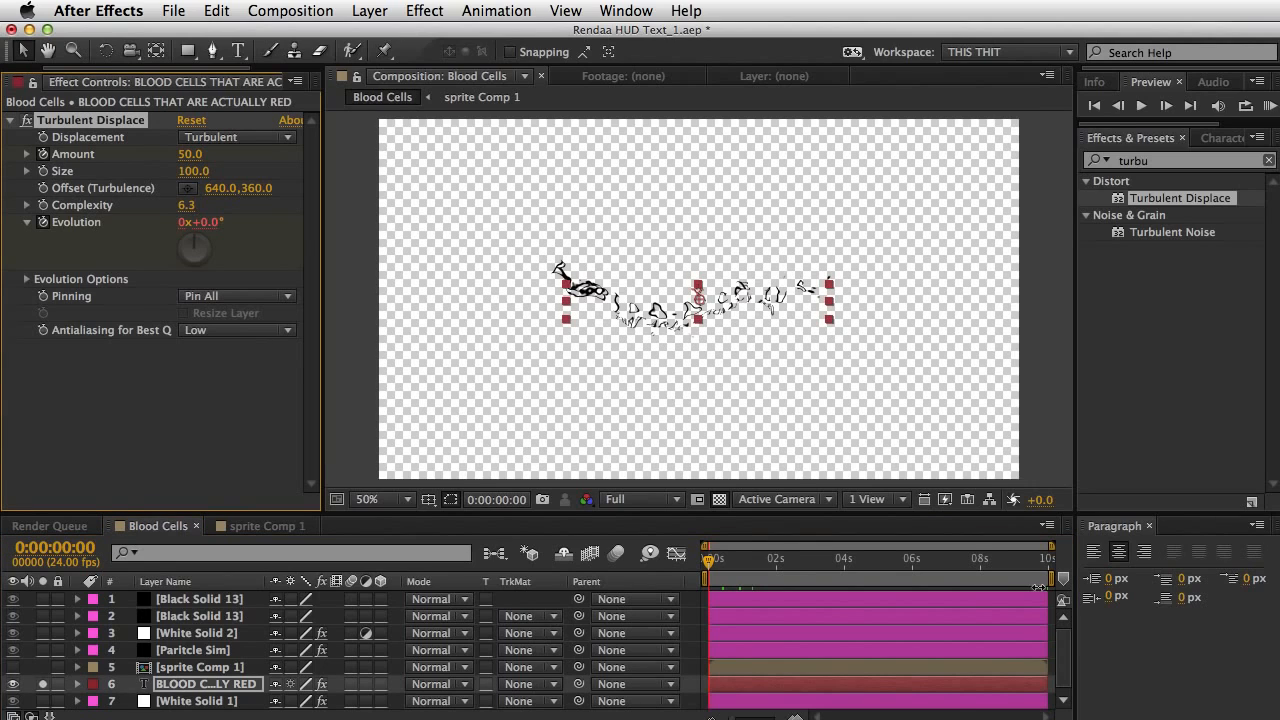
pyautogui.moveTo(770, 566); pyautogui.dragTo(782, 568)
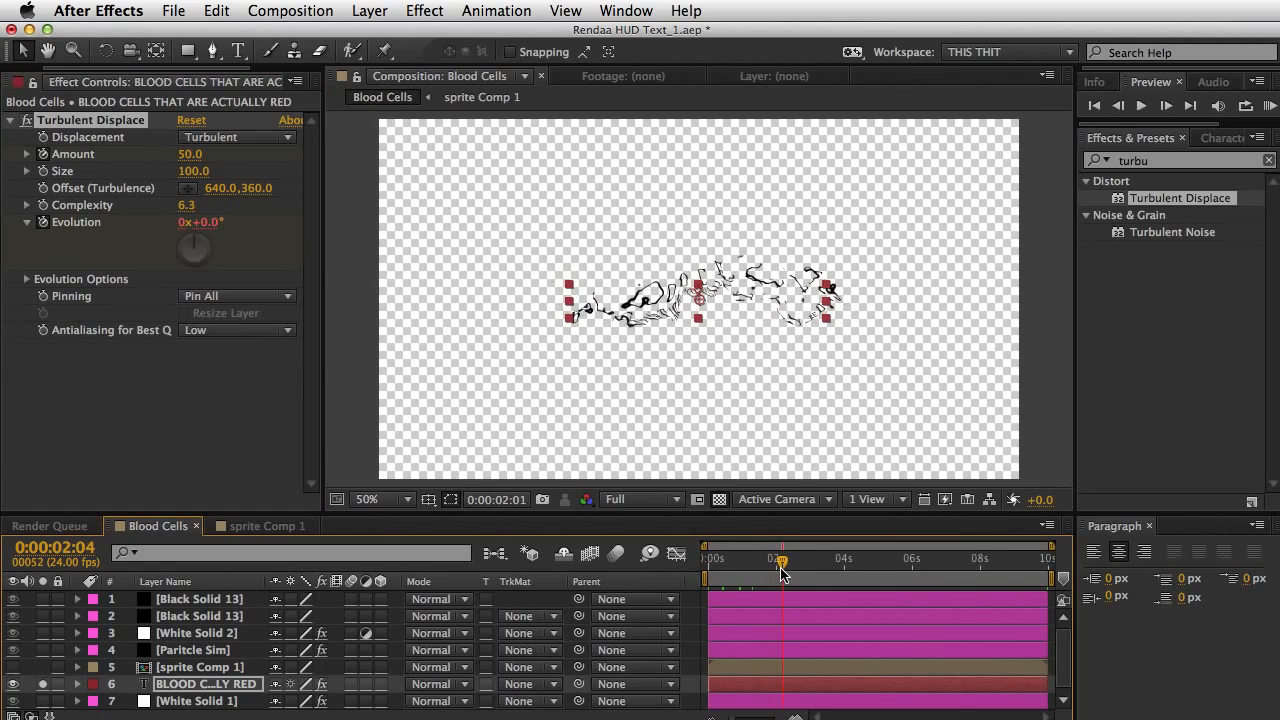
pyautogui.click(190, 154)
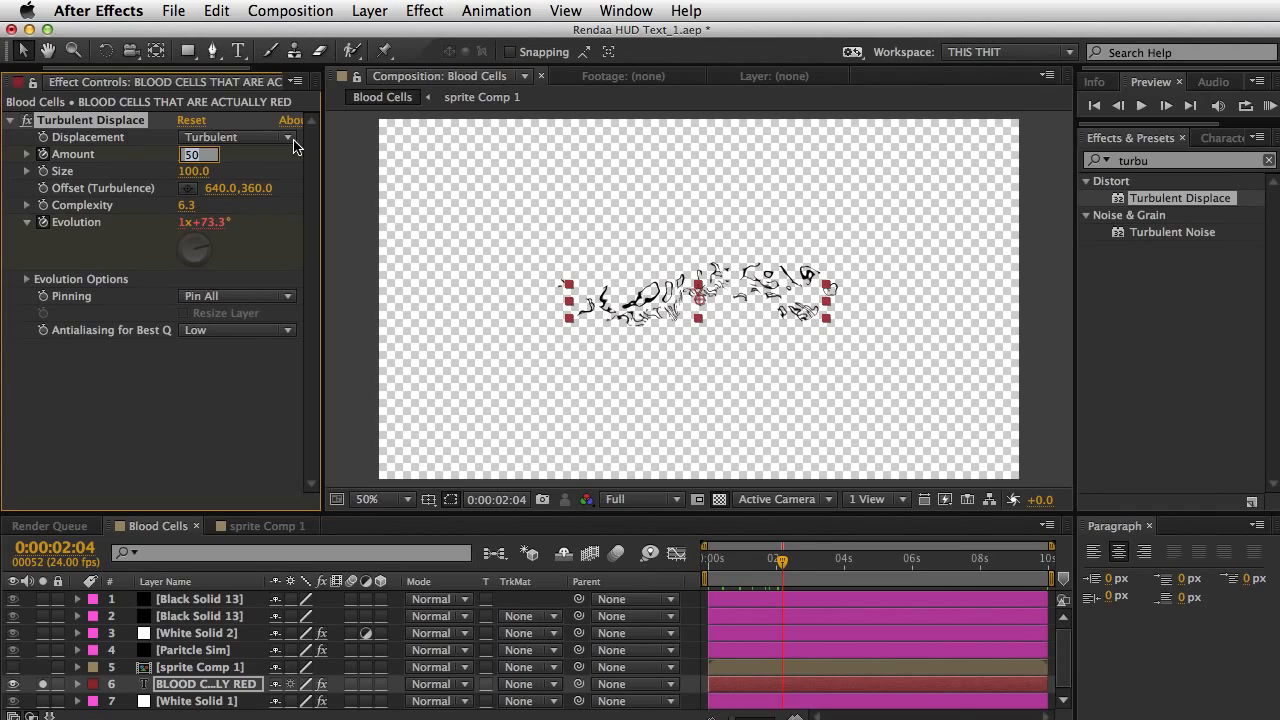
pyautogui.write('0')
pyautogui.press('Return')
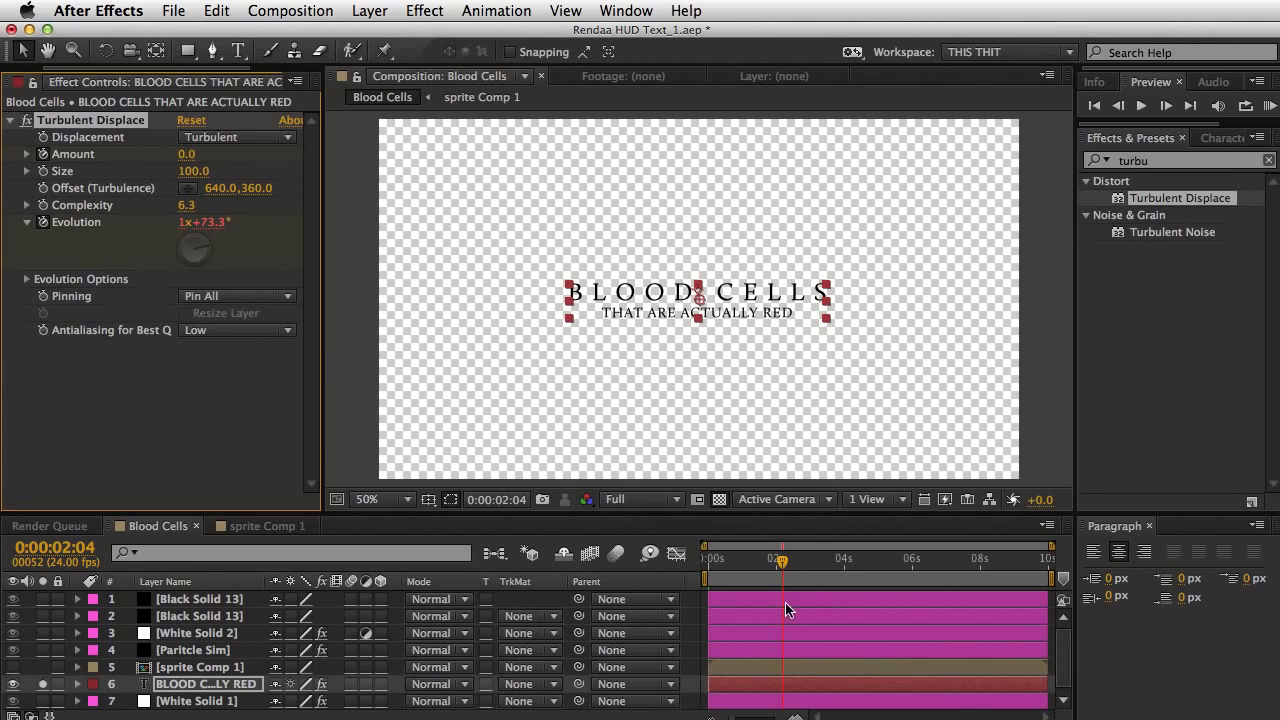
pyautogui.moveTo(782, 566); pyautogui.dragTo(737, 566)
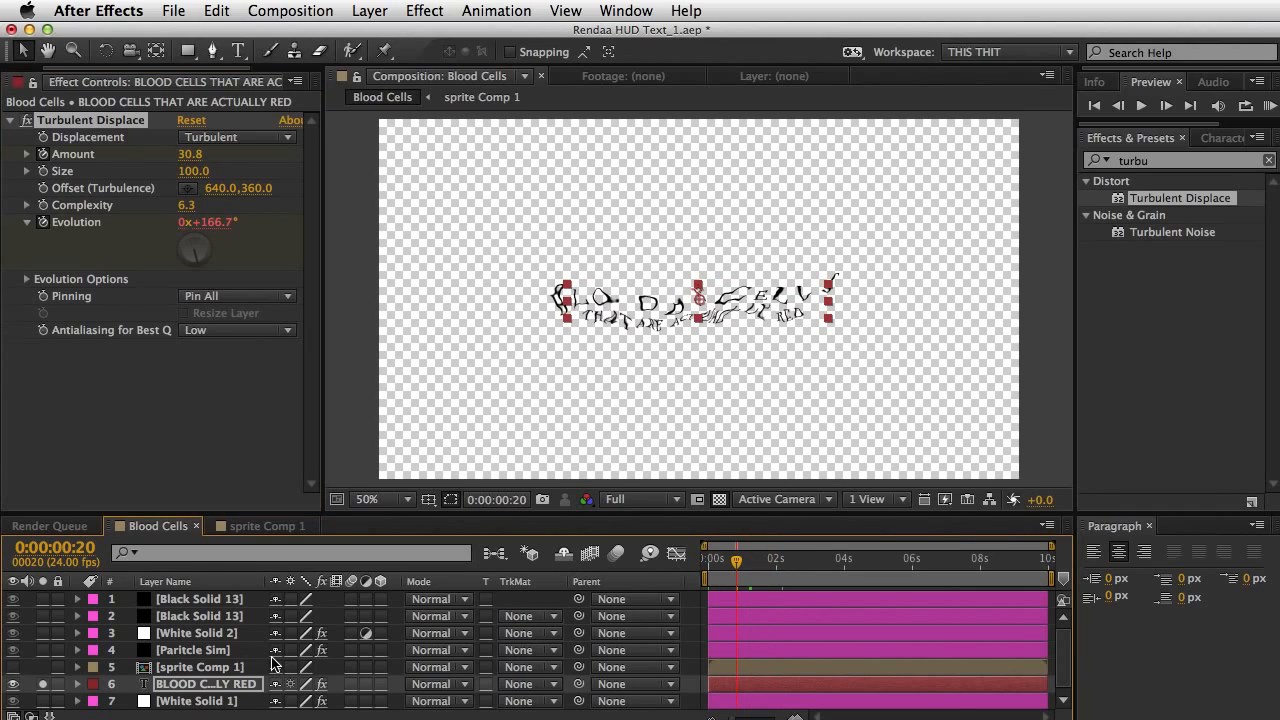
# Step: Keyframe the title's Opacity from 7% at the first frame to 100% at 0:00:03:00
pyautogui.press('t')
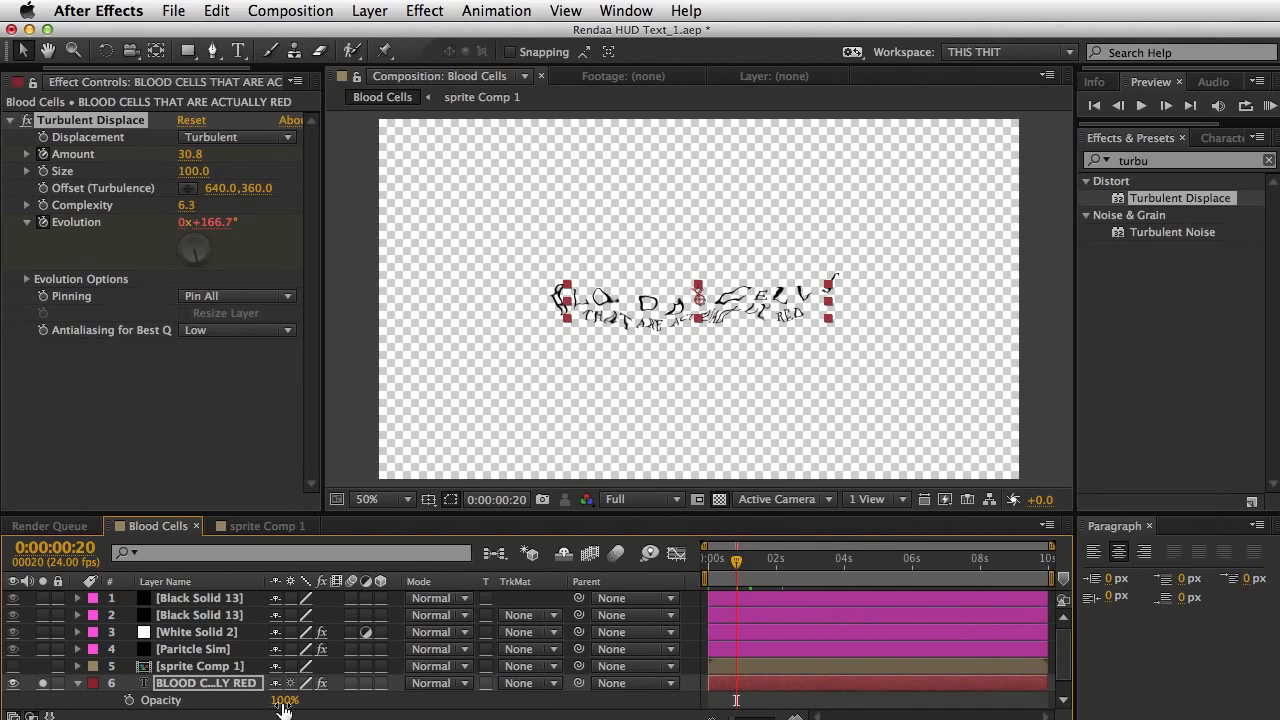
pyautogui.moveTo(738, 566); pyautogui.dragTo(708, 566)
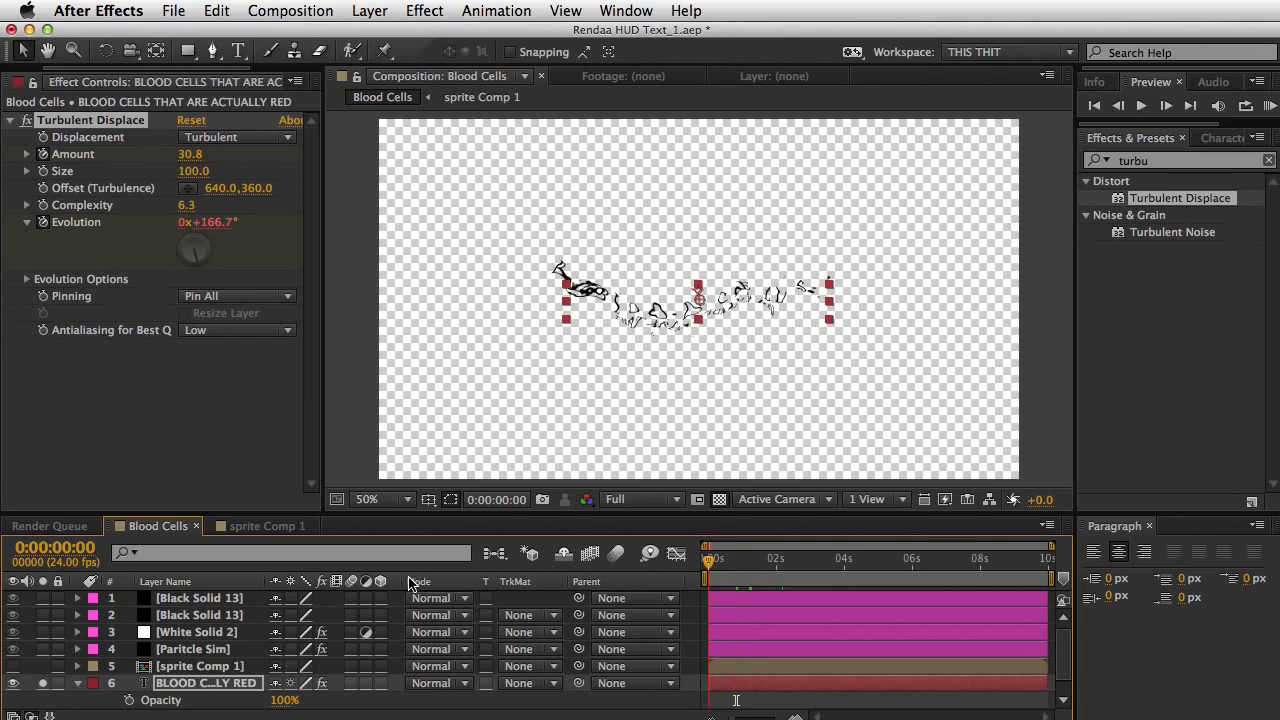
pyautogui.moveTo(285, 700); pyautogui.dragTo(140, 700)
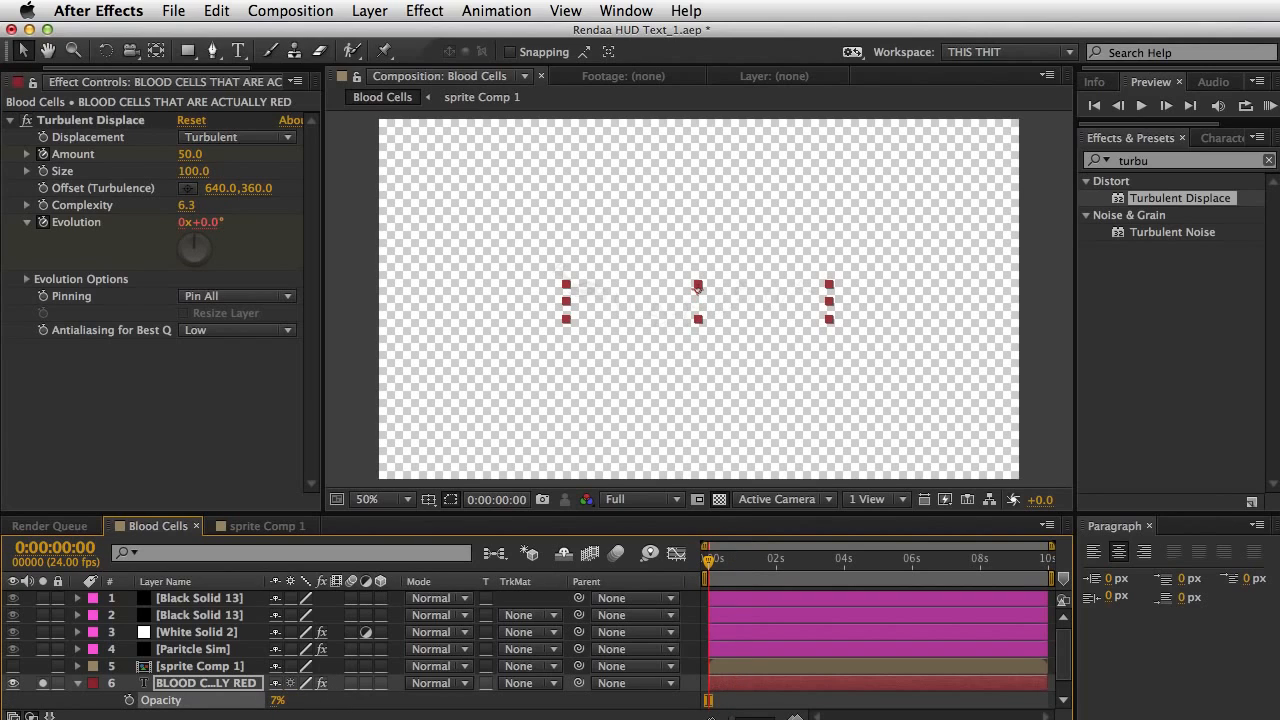
pyautogui.click(129, 700)
pyautogui.moveTo(762, 566); pyautogui.dragTo(810, 565)
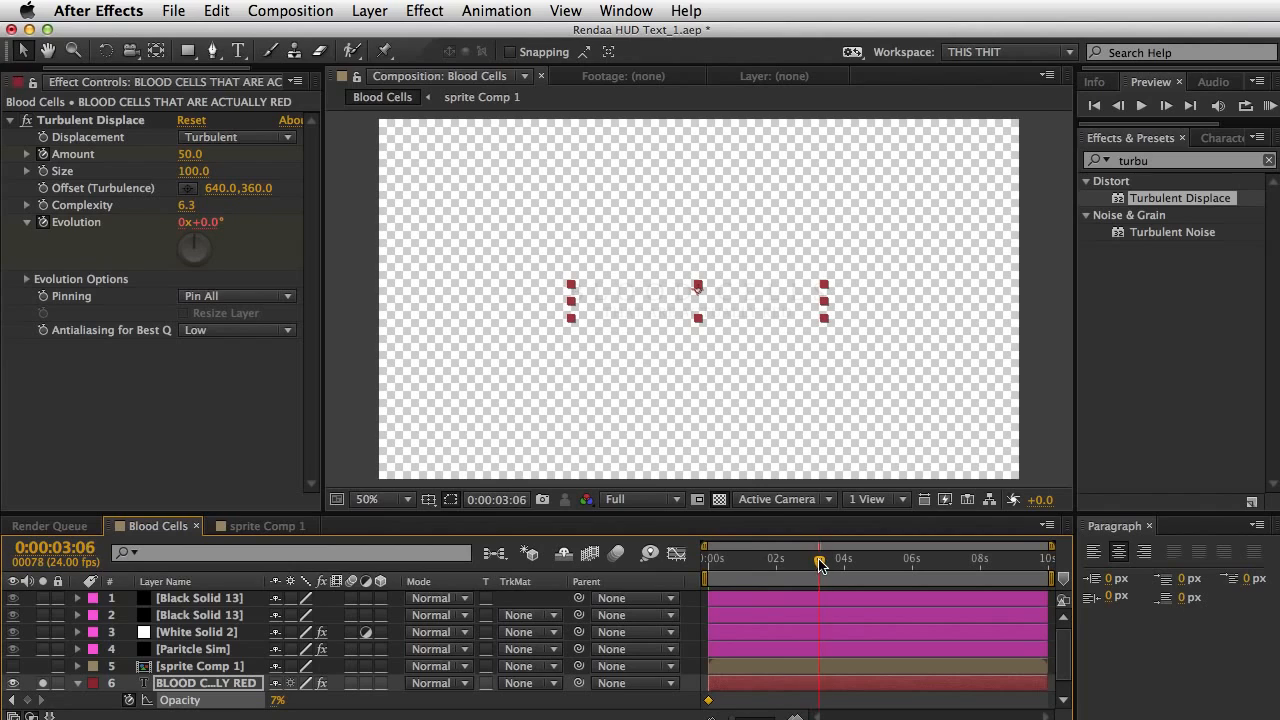
pyautogui.click(276, 700)
pyautogui.write('100')
pyautogui.press('Return')
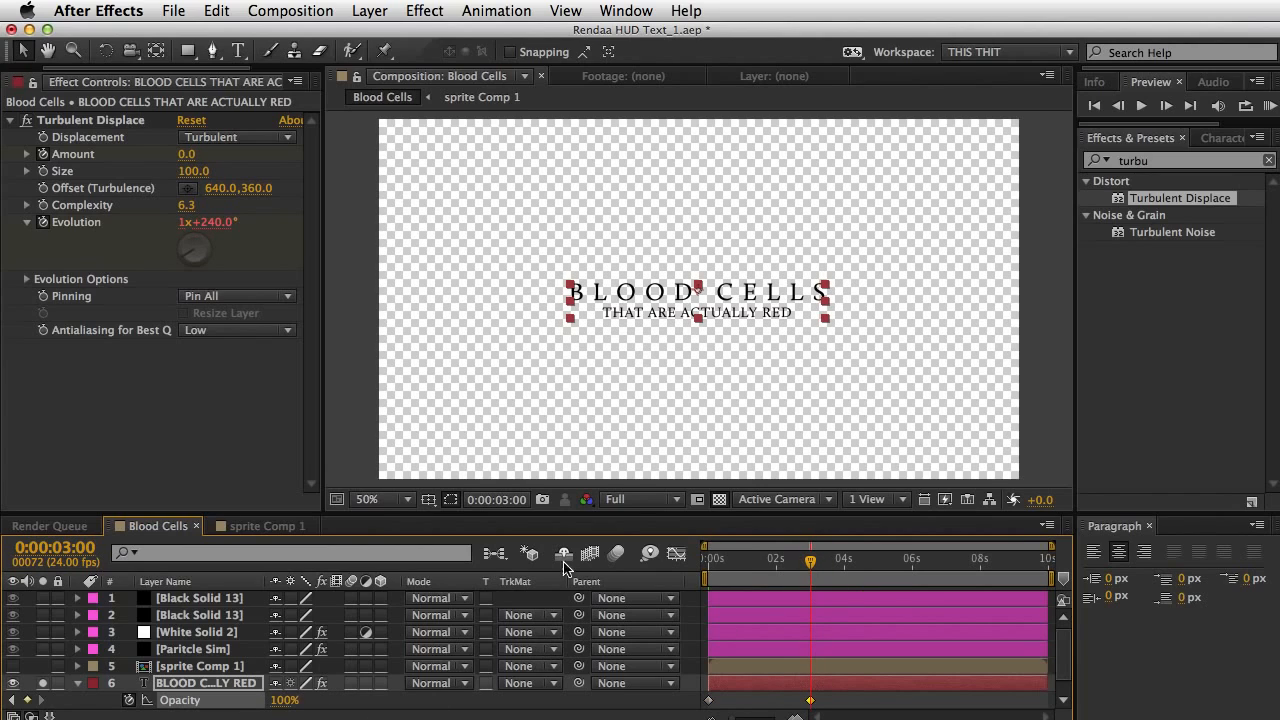
# Step: Set the title's first Opacity keyframe to 0% and preview the text reveal
pyautogui.moveTo(750, 568); pyautogui.dragTo(367, 586)
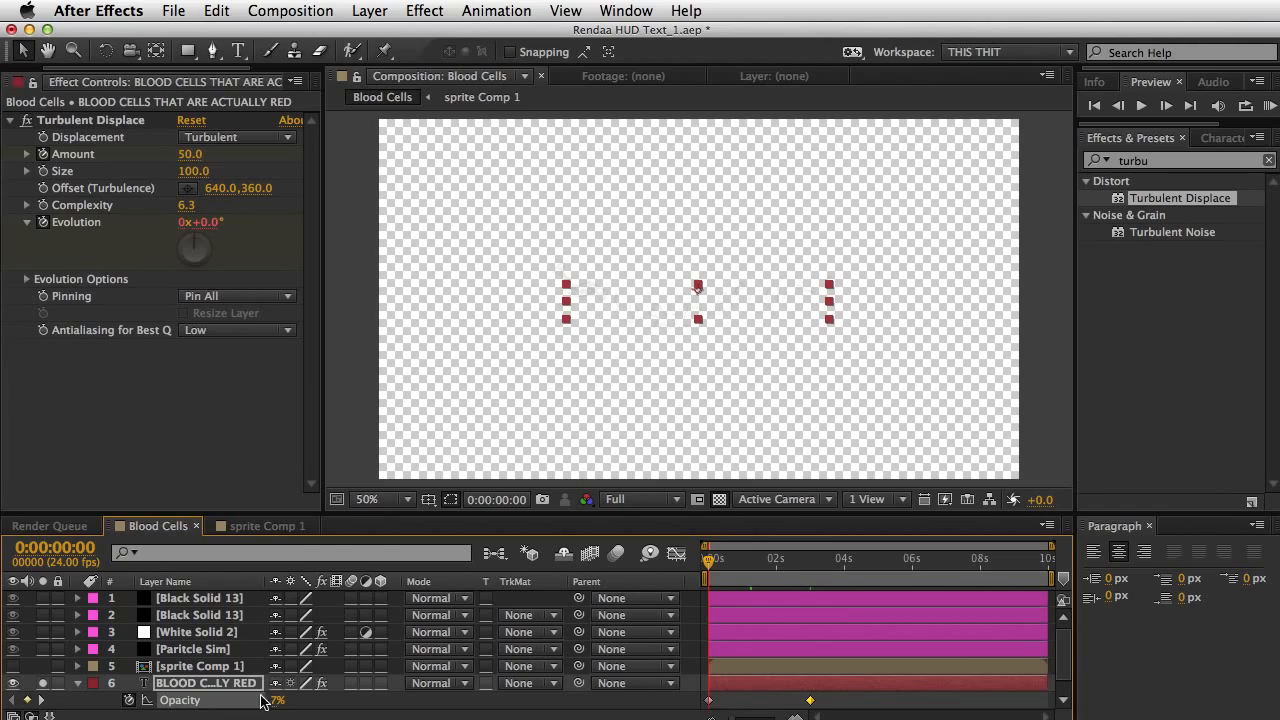
pyautogui.click(276, 700)
pyautogui.write('0')
pyautogui.press('Return')
pyautogui.press('space')
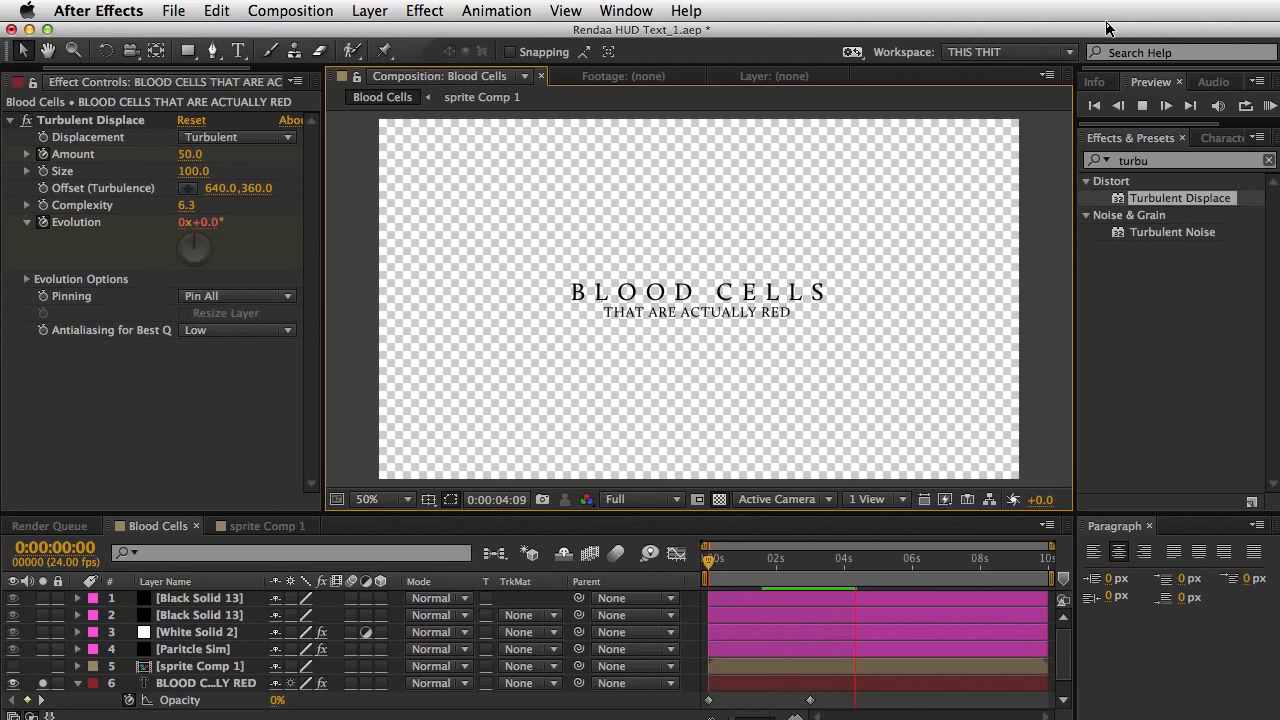
pyautogui.press('space')
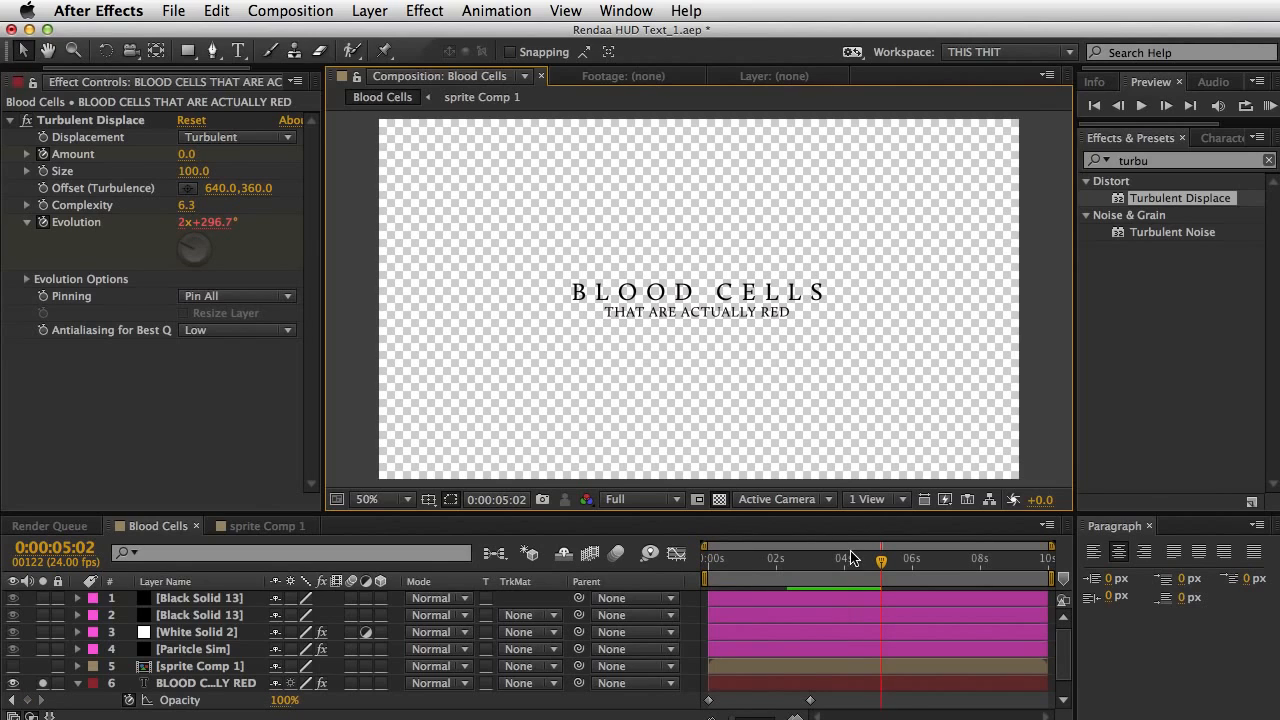
# Step: Check the title reveal at several frames, turn off the title layer's solo to show the full blood cell scene, and save the project
pyautogui.moveTo(830, 561)
pyautogui.mouseDown()
pyautogui.moveTo(762, 562)
pyautogui.moveTo(846, 562)
pyautogui.mouseUp()
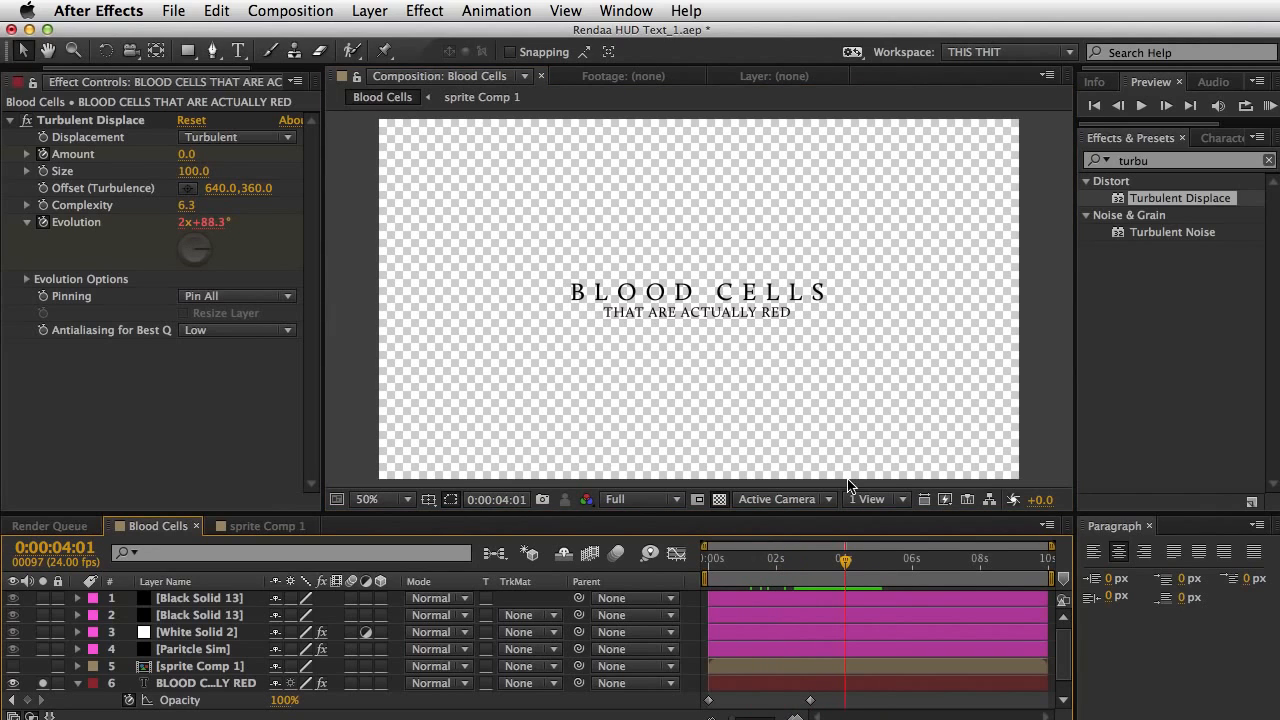
pyautogui.press('super+s')
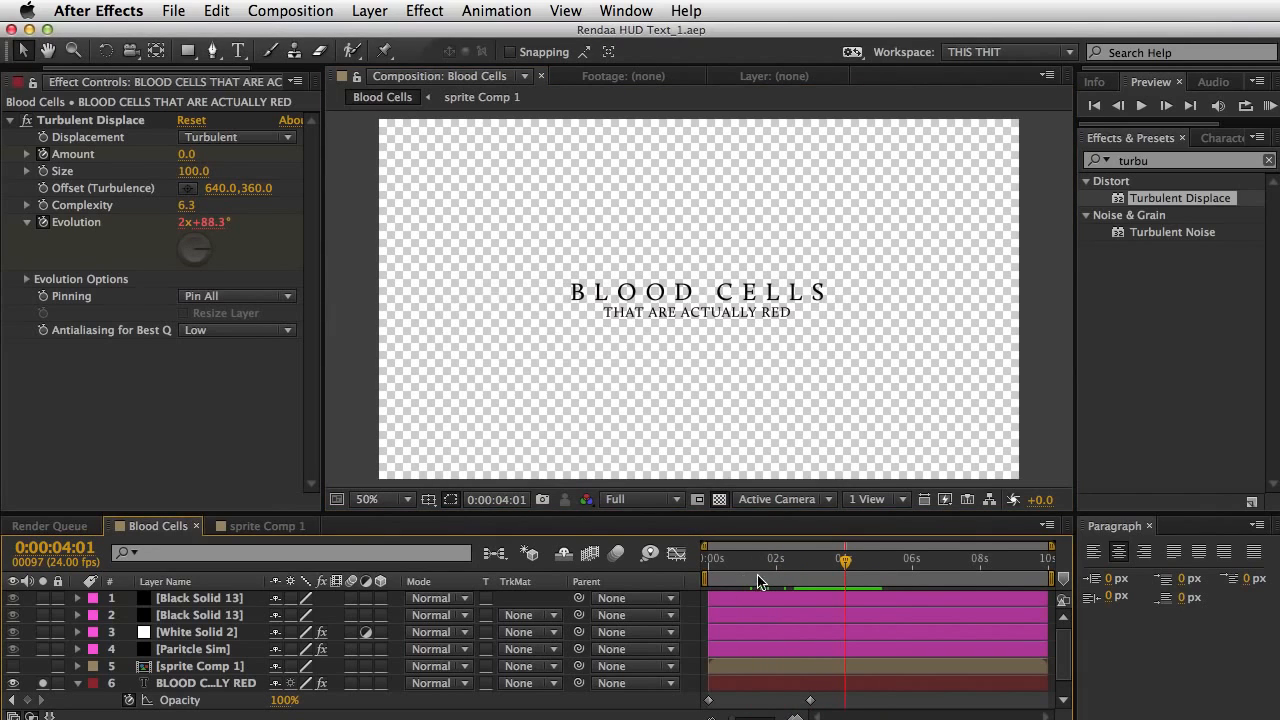
pyautogui.moveTo(770, 562); pyautogui.dragTo(755, 562)
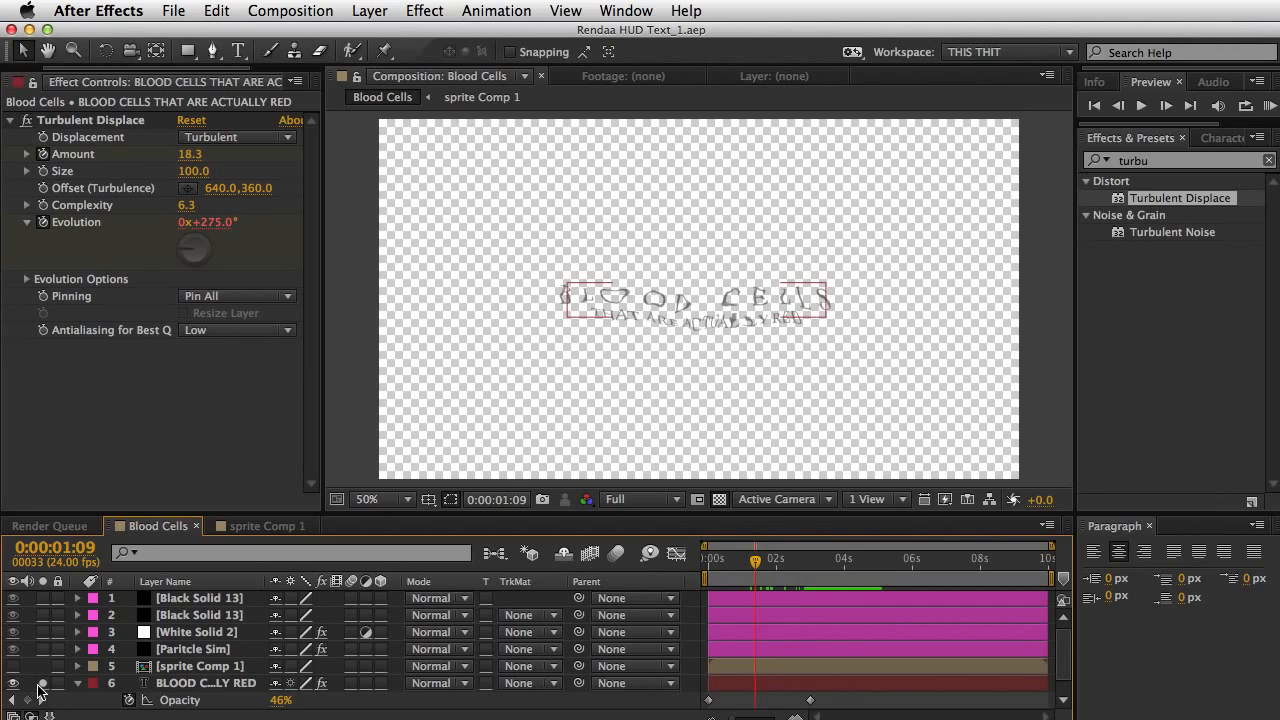
pyautogui.click(42, 683)
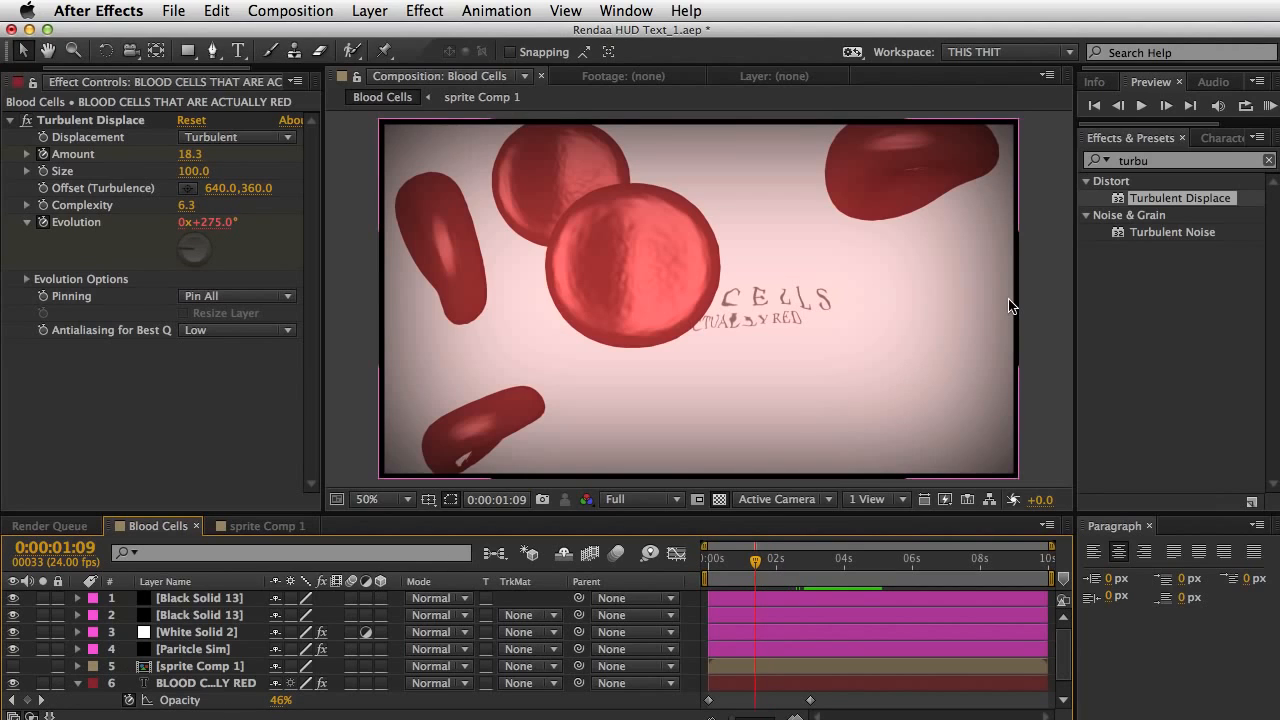
pyautogui.press('super+s')
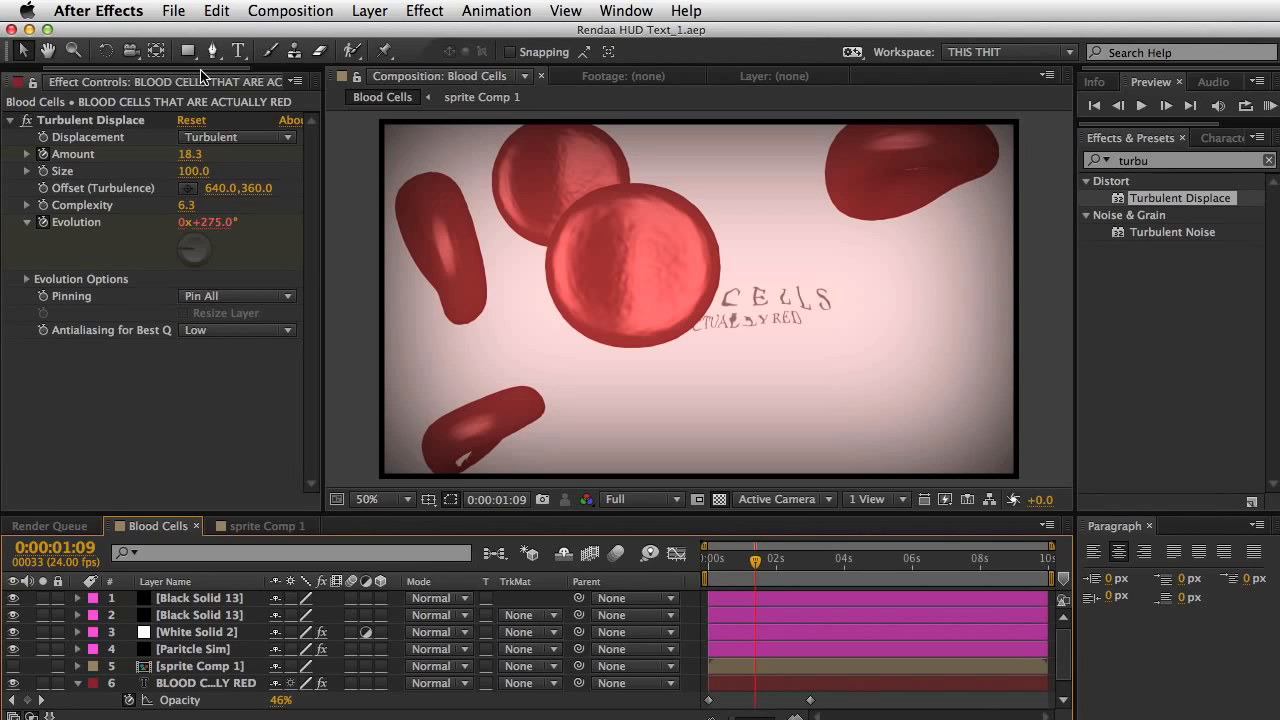
# Step: Close the open composition timelines and create a new 1280 x 720 px composition at 24 fps lasting 10 seconds
pyautogui.click(196, 525)
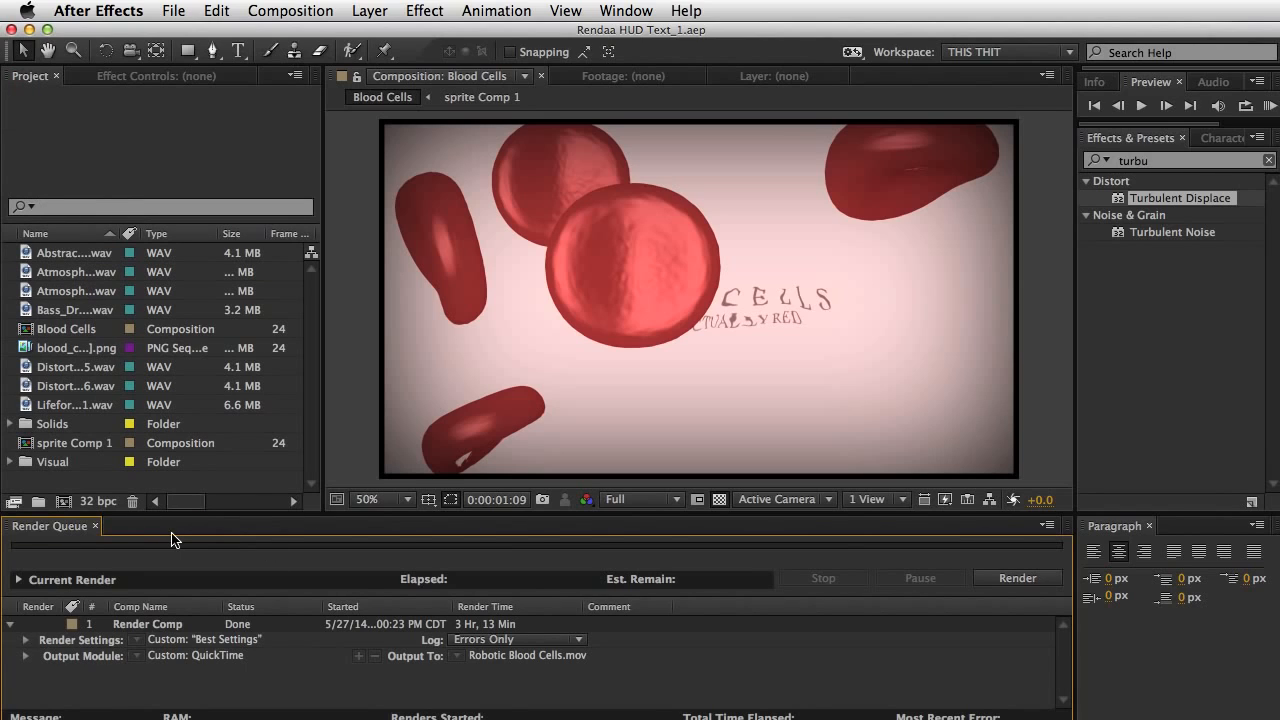
pyautogui.hotkey('ctrl', 'n')
pyautogui.write('12')
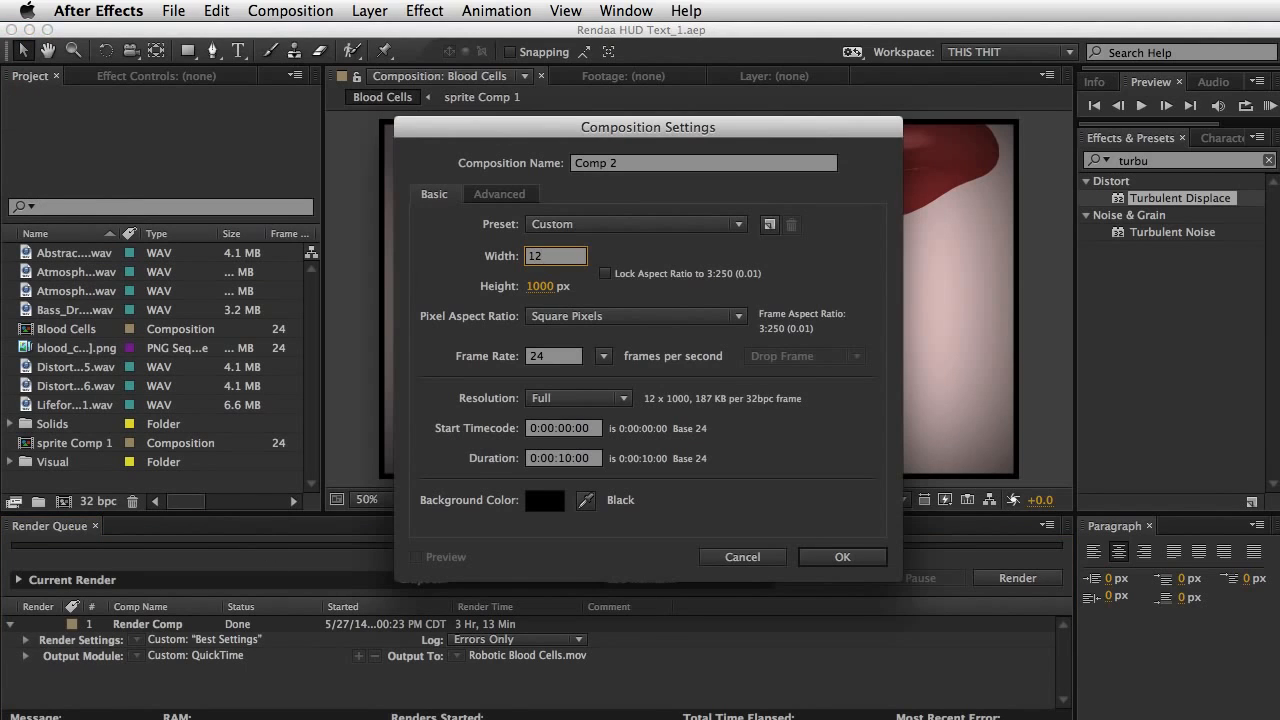
pyautogui.write('80')
pyautogui.press('Tab')
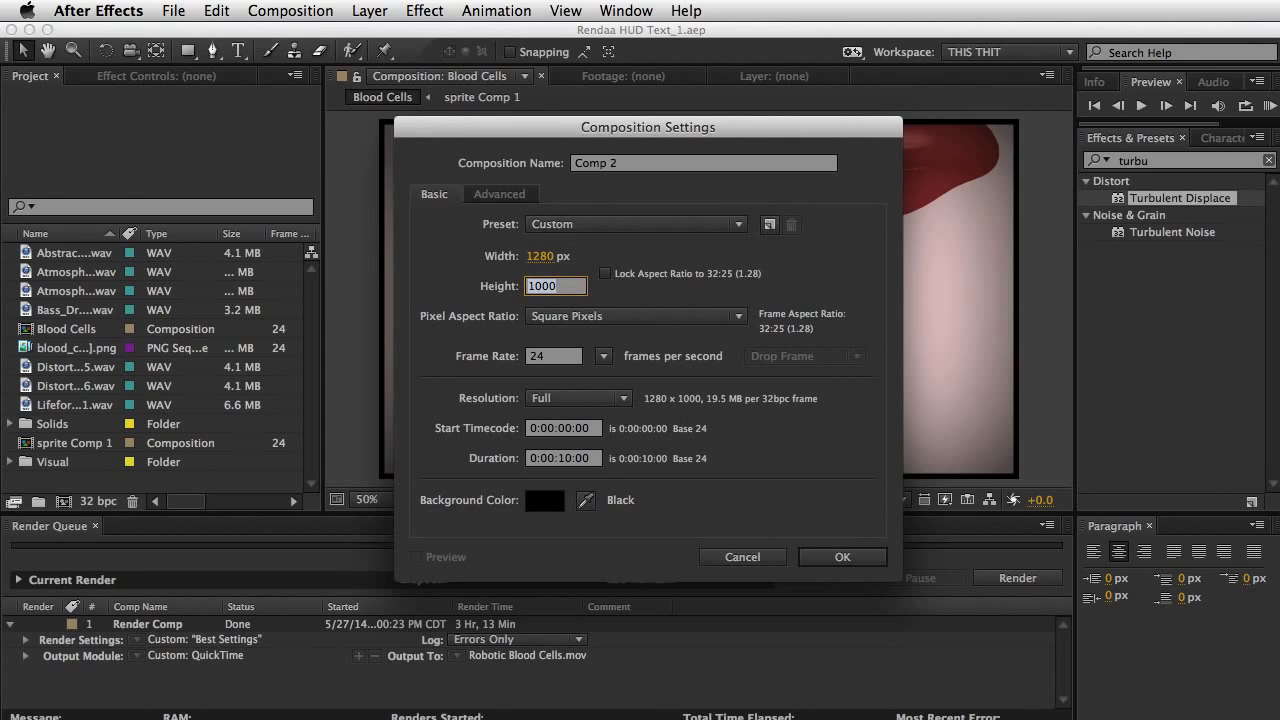
pyautogui.write('720')
pyautogui.press('Return')
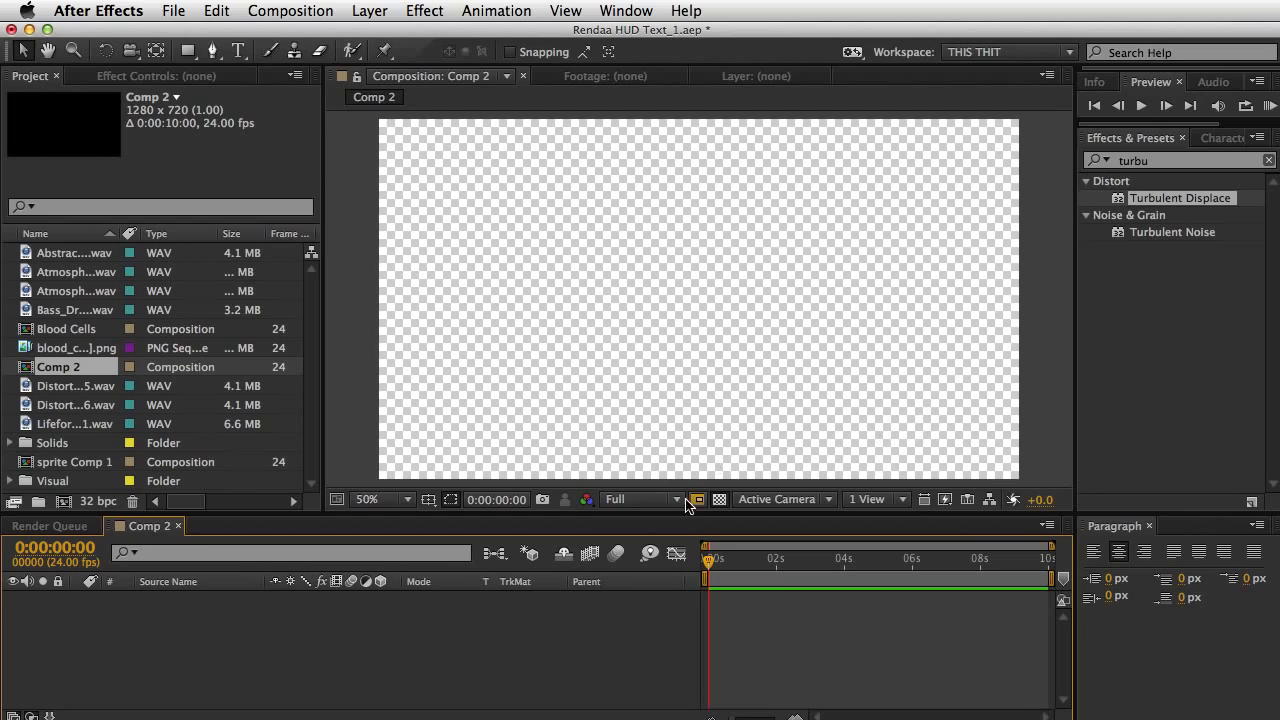
# Step: Turn off the transparency grid and add a black 1280 x 720 solid as the background
pyautogui.click(719, 499)
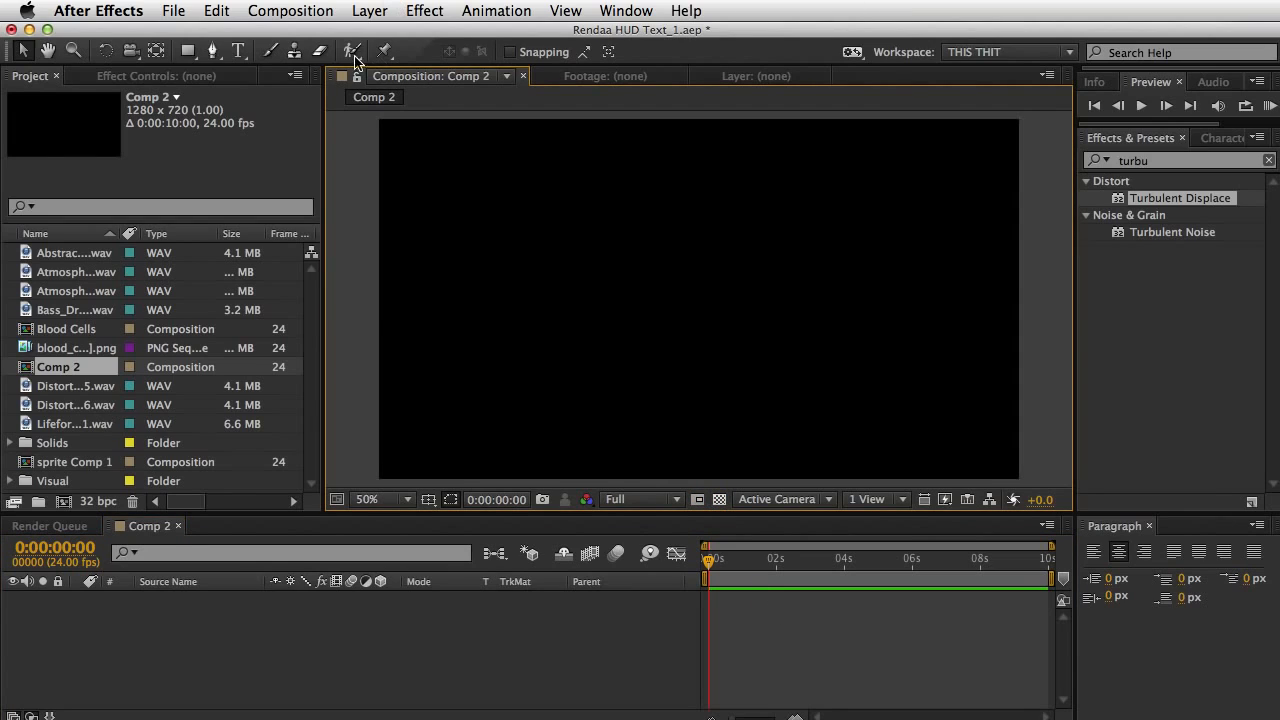
pyautogui.click(386, 12)
pyautogui.moveTo(399, 41)
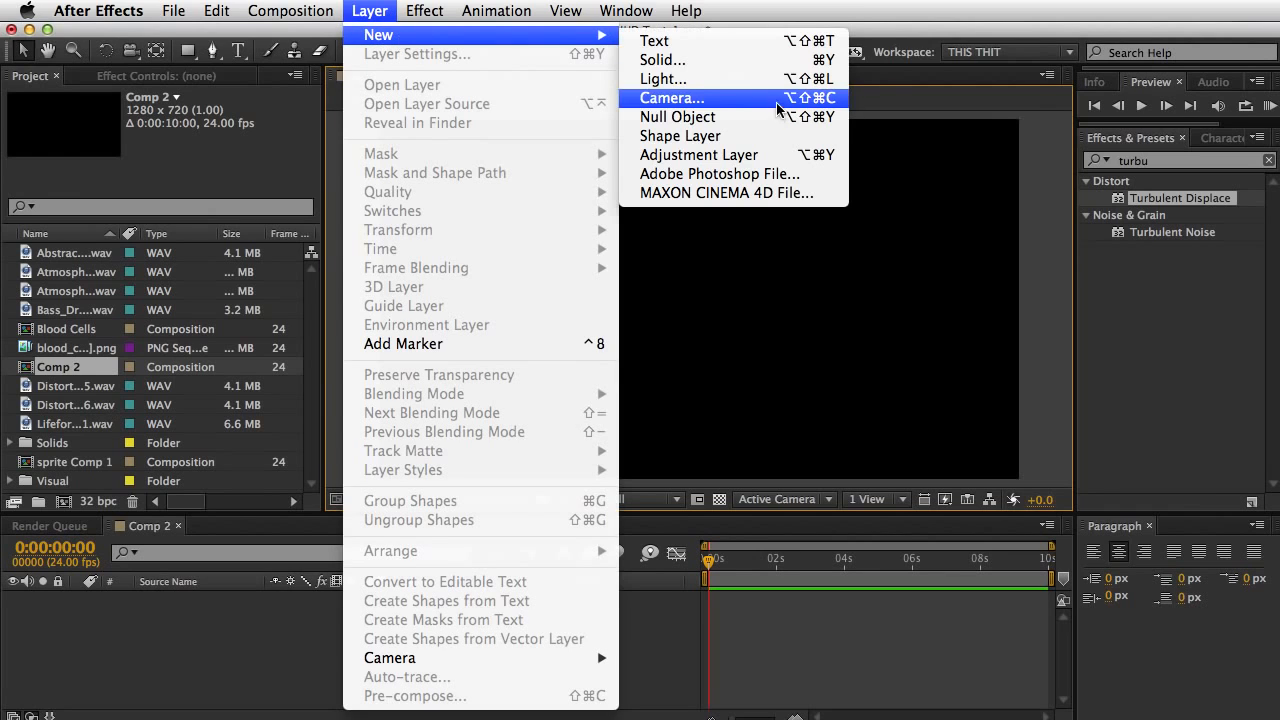
pyautogui.click(714, 57)
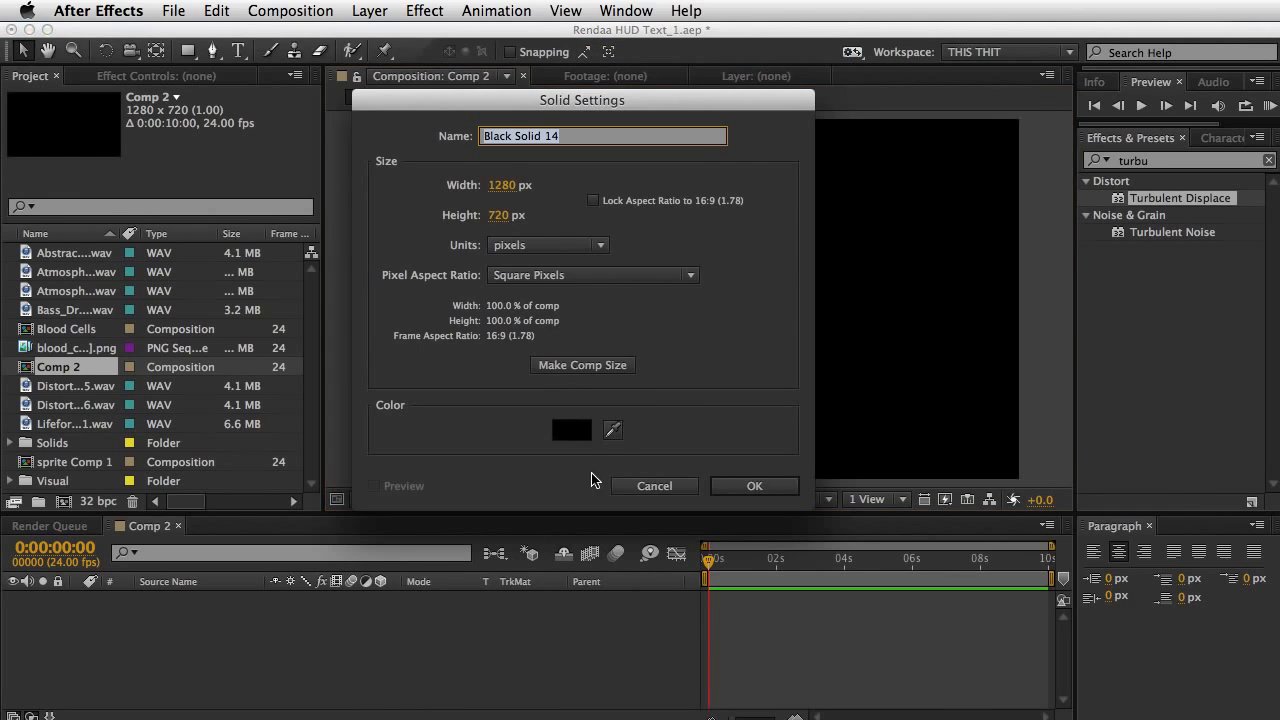
pyautogui.click(750, 487)
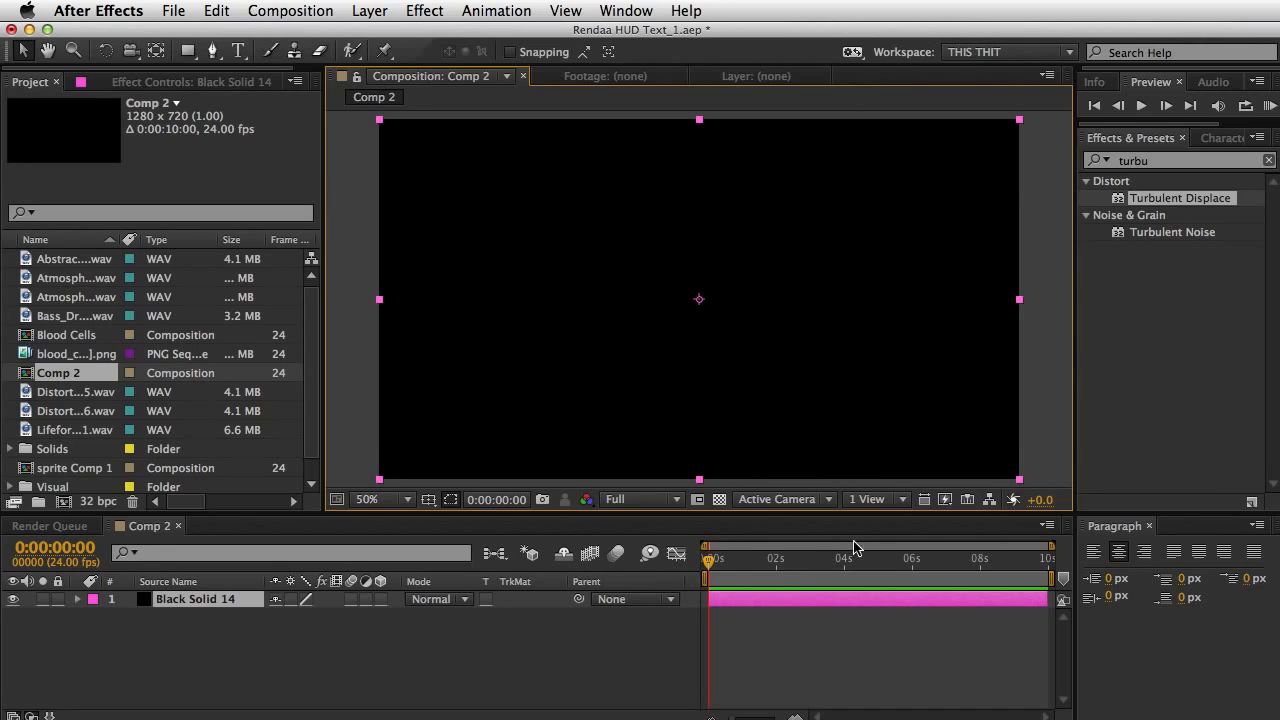
# Step: Toggle the transparency grid and the black solid's visibility to check the background, leave the solid visible, and save the project
pyautogui.click(720, 504)
pyautogui.click(13, 599)
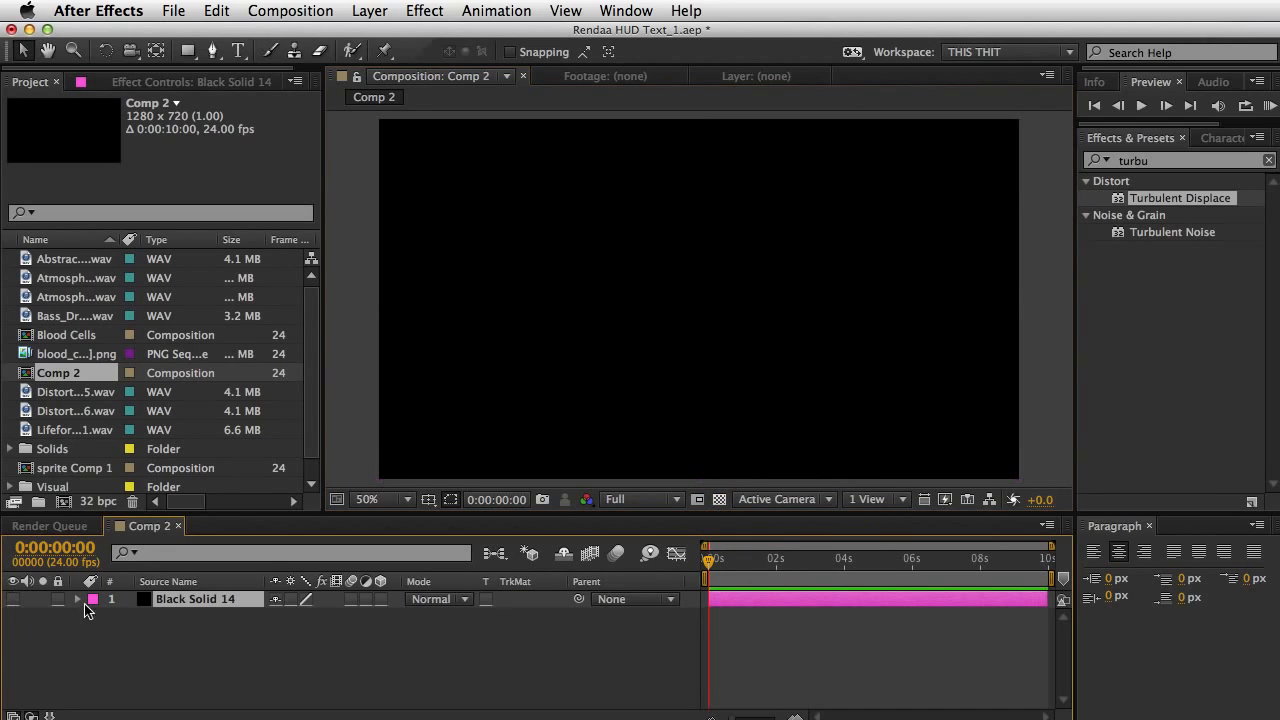
pyautogui.click(718, 499)
pyautogui.click(718, 499)
pyautogui.click(13, 599)
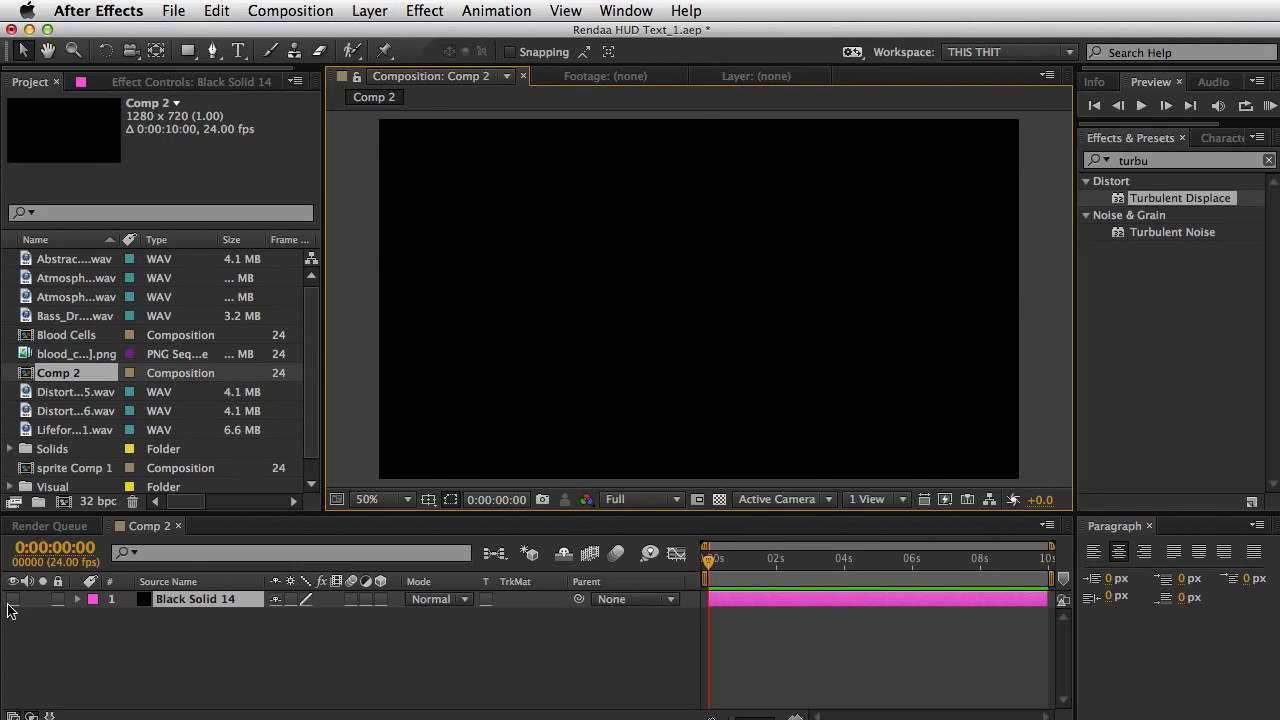
pyautogui.click(80, 670)
pyautogui.press('super+s')
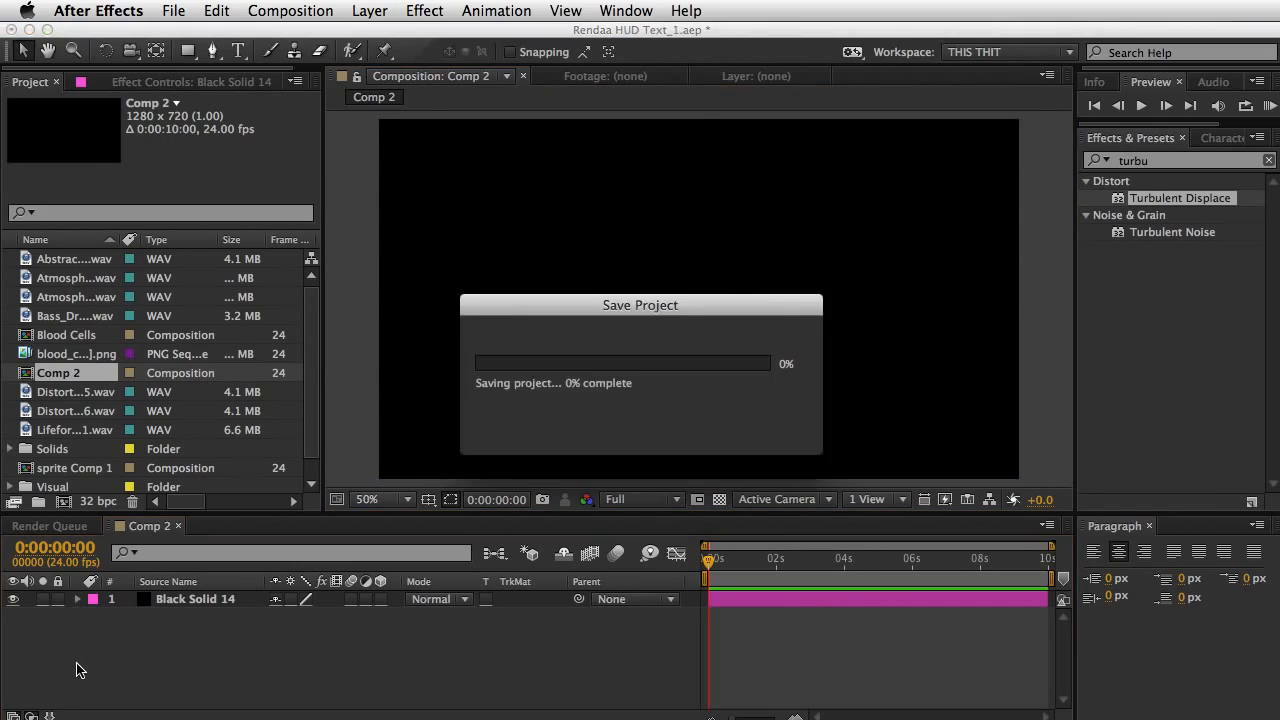
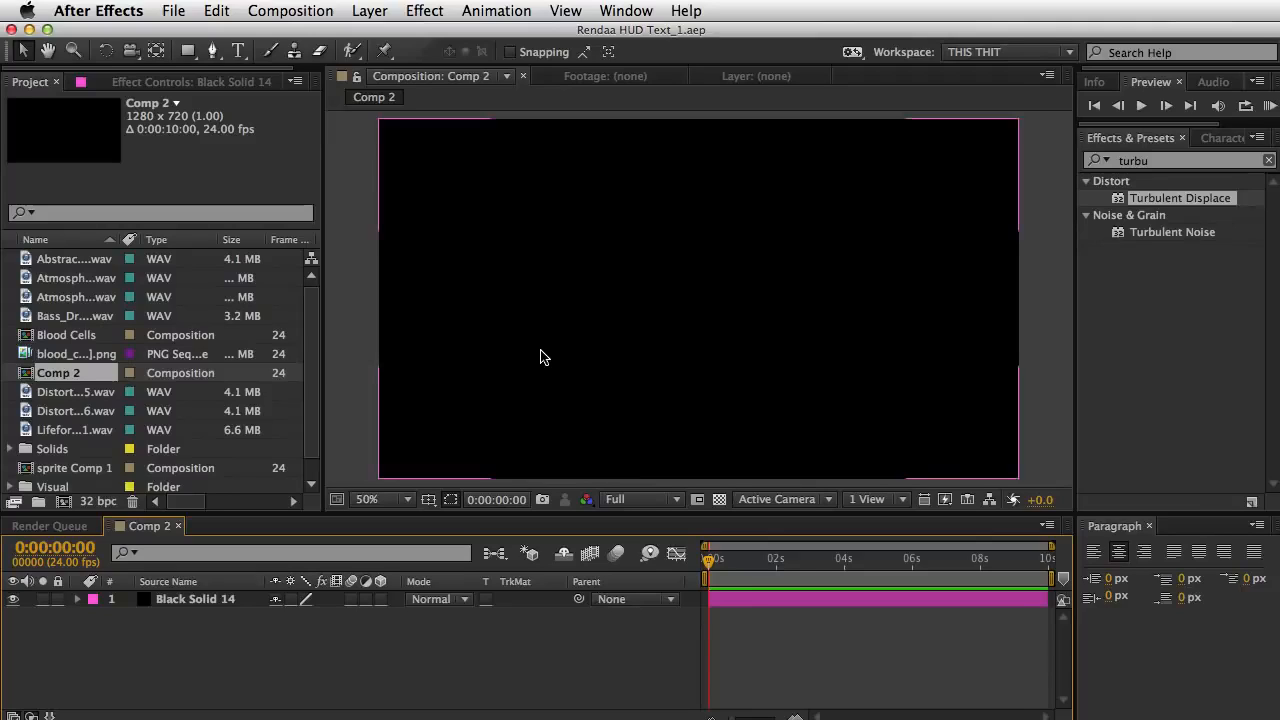
# Step: Add a white Proxima Nova title reading FUTURISTIC DESIGN over THAT KIND OF LOOKS LIKE INCEPTION, place it mid-frame, and save the project
pyautogui.press('super+t')
pyautogui.moveTo(436, 248); pyautogui.dragTo(935, 407)
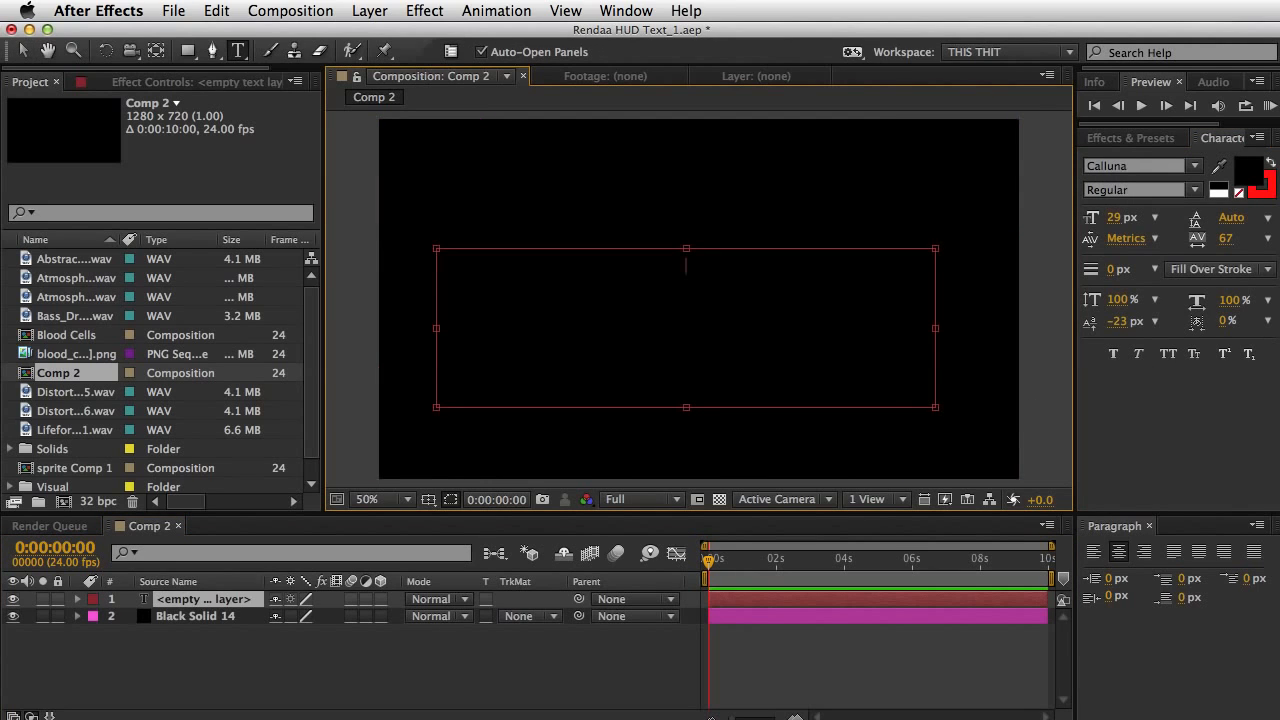
pyautogui.write('FUTURISTIC DESIGN THAT KIND OF LOOKS LIKE INCEPTION')
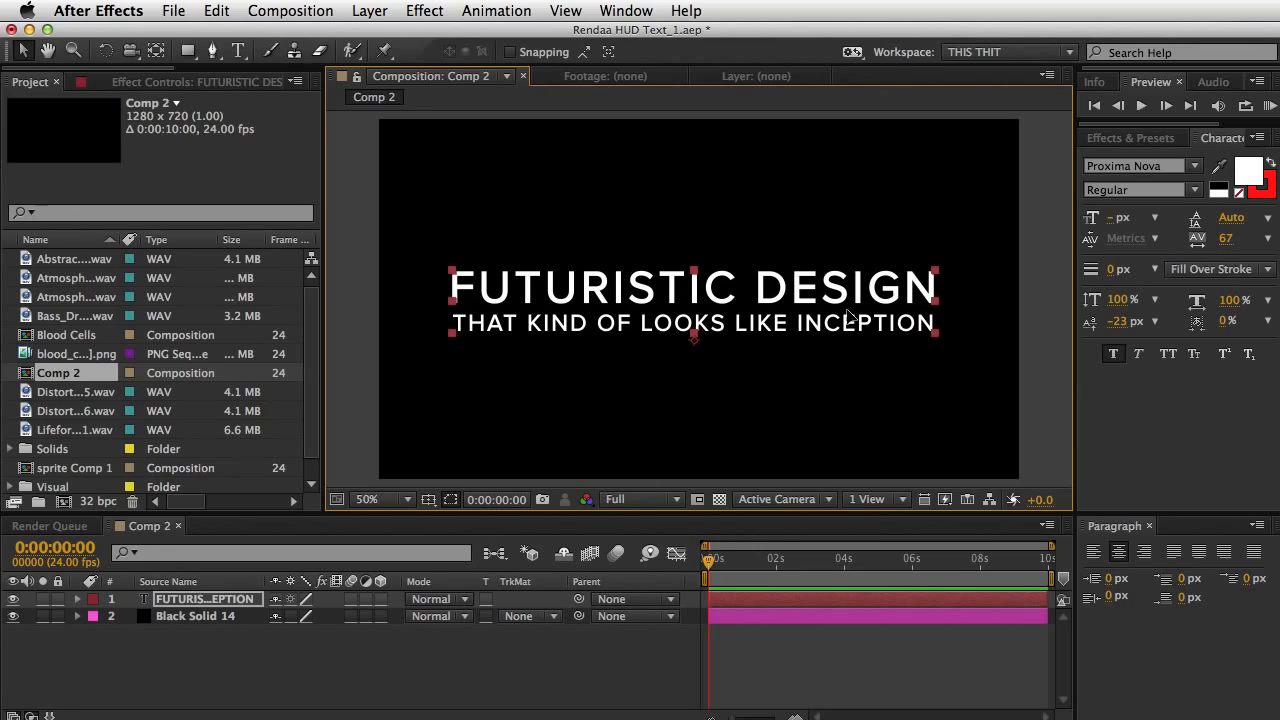
pyautogui.press('Escape')
pyautogui.moveTo(849, 305); pyautogui.dragTo(854, 315)
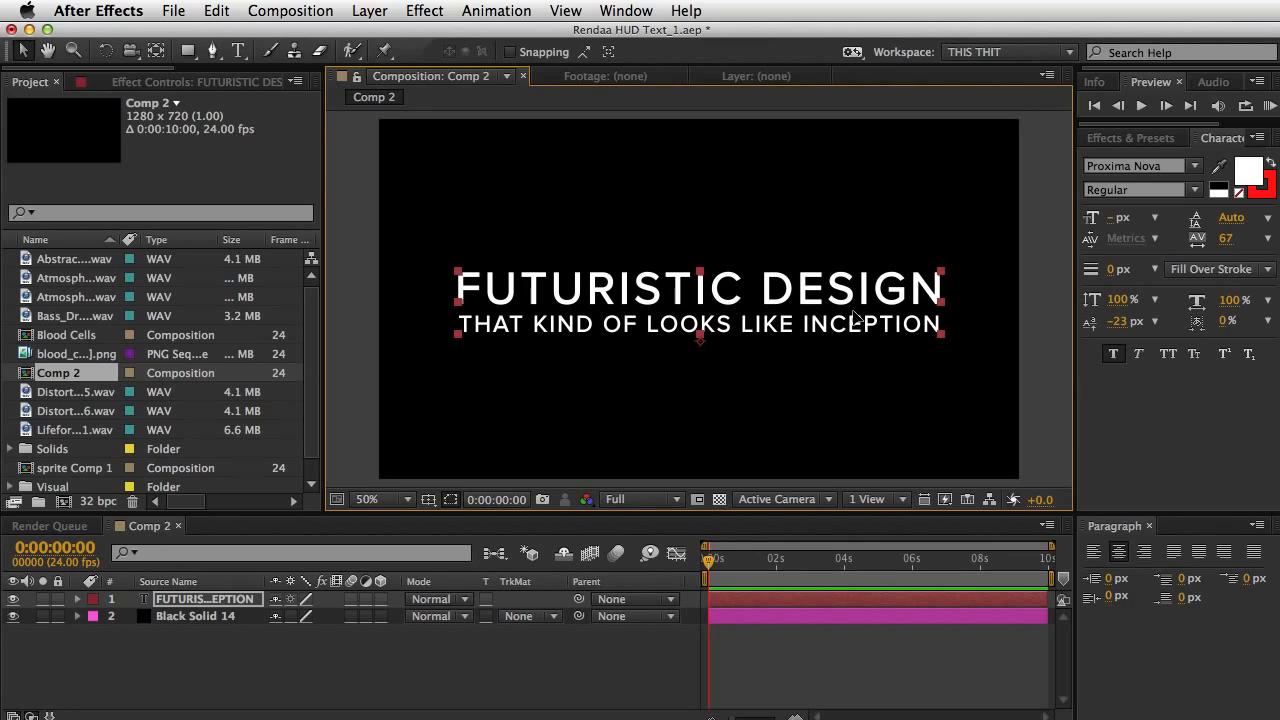
pyautogui.click(907, 654)
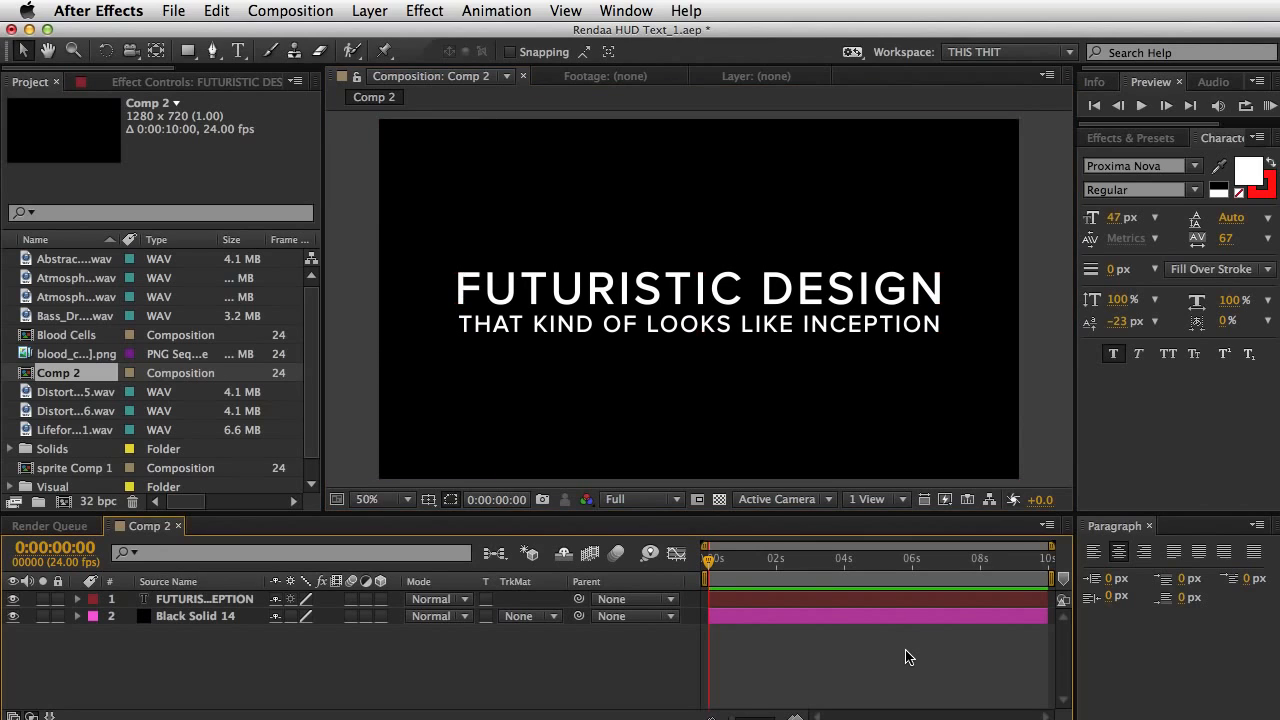
pyautogui.press('super+s')
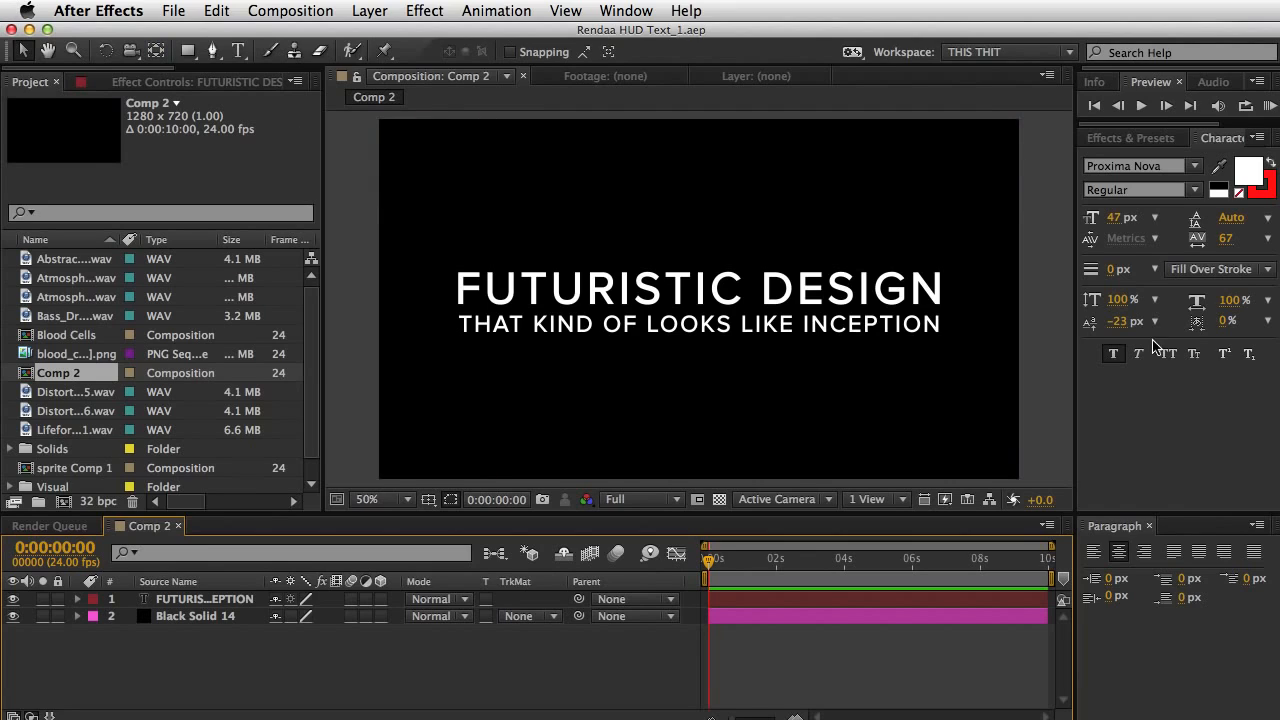
pyautogui.moveTo(187, 51)
pyautogui.mouseDown()
pyautogui.moveTo(235, 55)
pyautogui.moveTo(247, 103)
pyautogui.mouseUp()
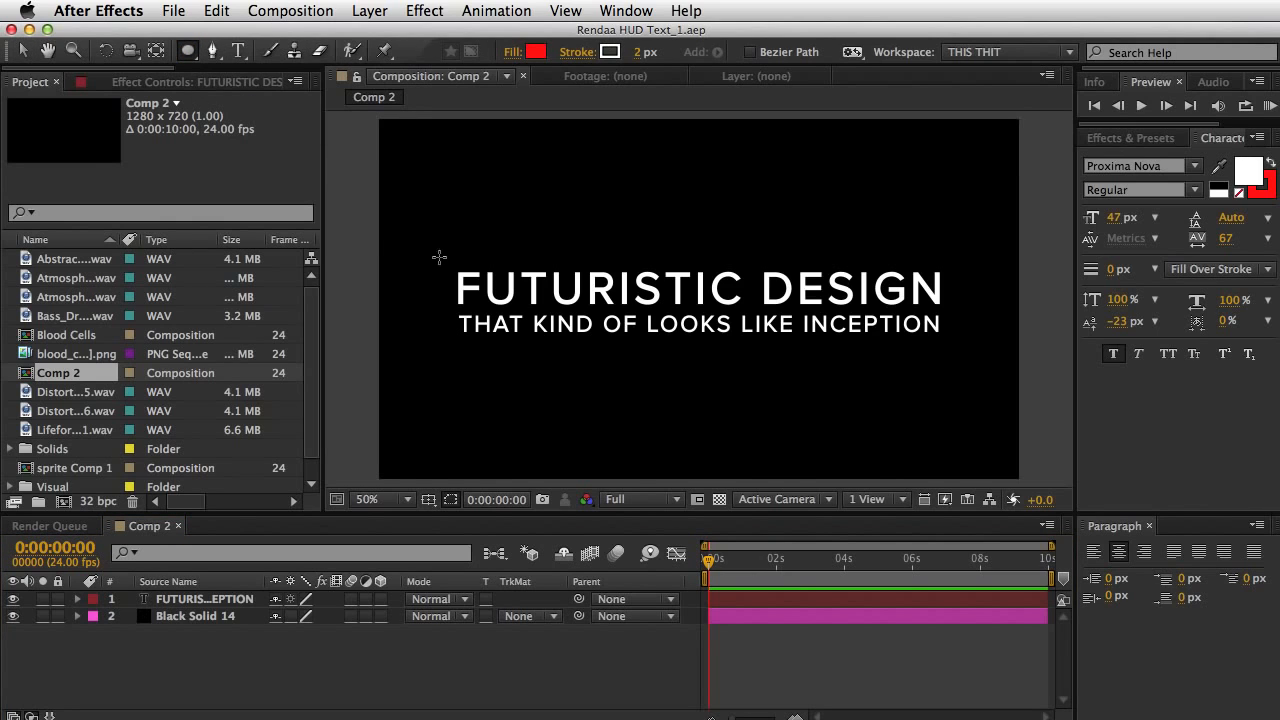
pyautogui.moveTo(437, 254); pyautogui.dragTo(982, 356)
pyautogui.click(188, 599)
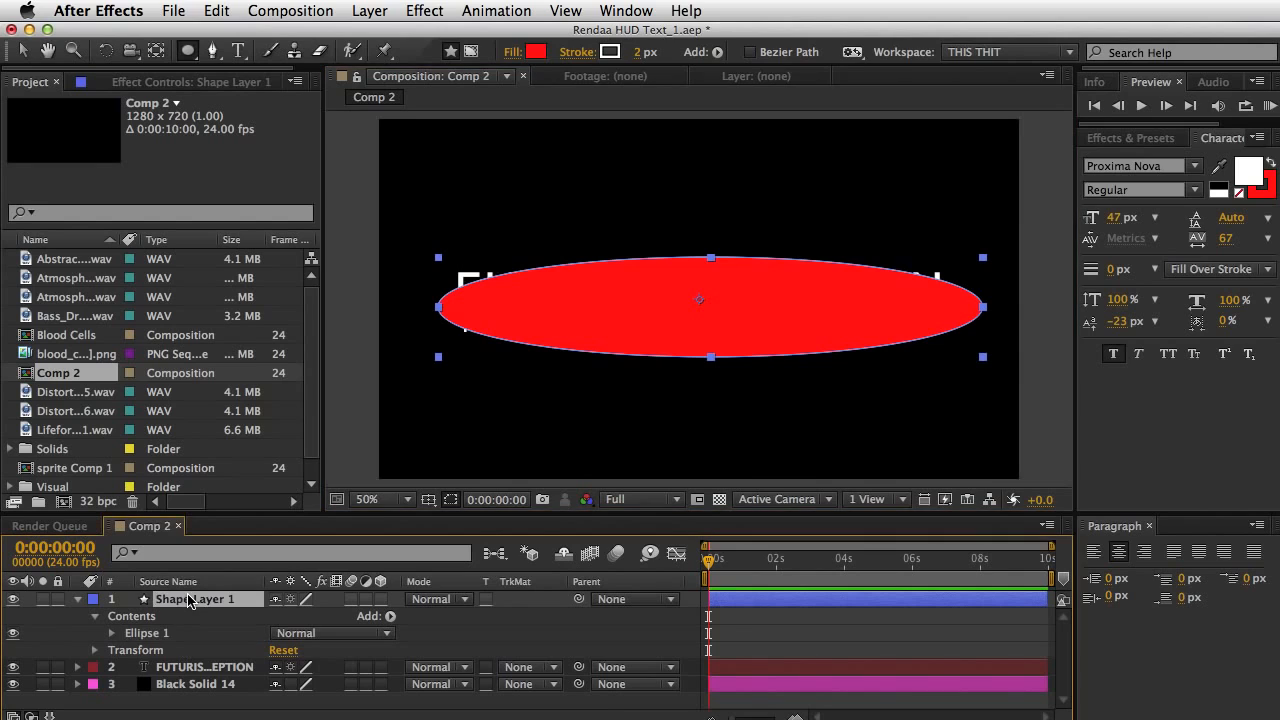
pyautogui.press('Delete')
# Step: Draw an elliptical mask around the FUTURISTIC DESIGN title, feather it by 145 pixels, and save the project
pyautogui.click(190, 599)
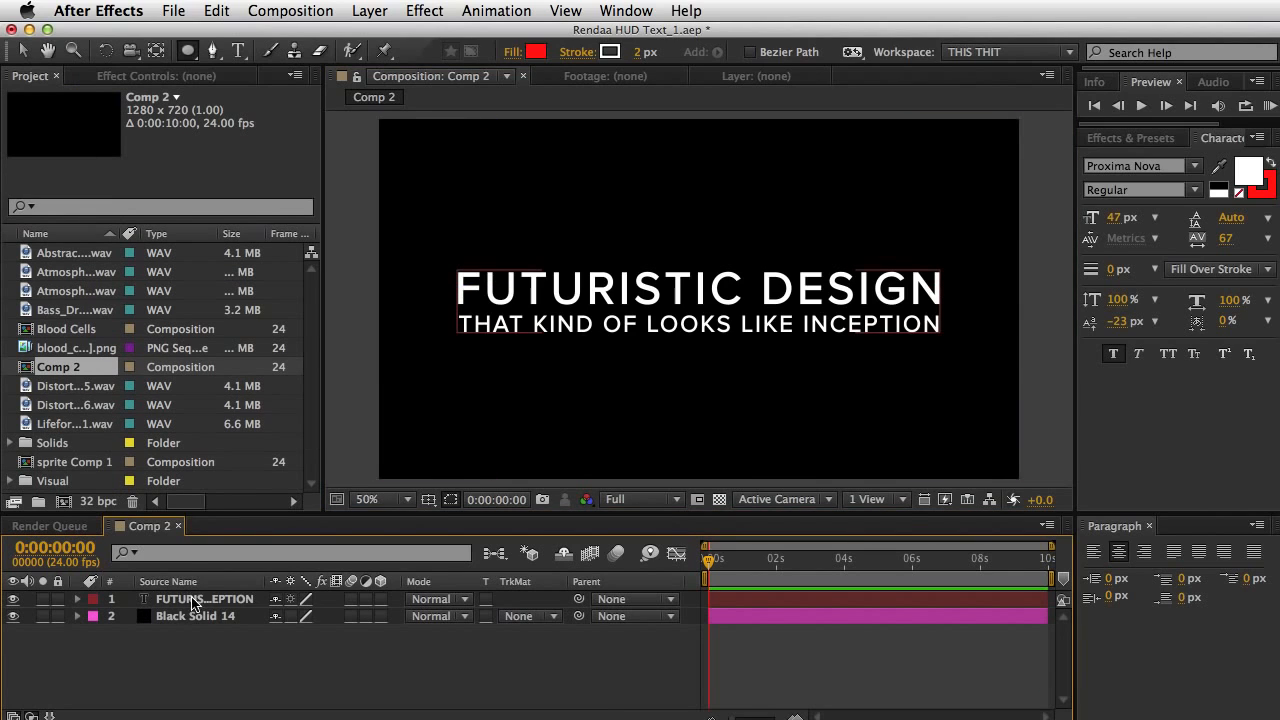
pyautogui.moveTo(441, 250); pyautogui.dragTo(952, 350)
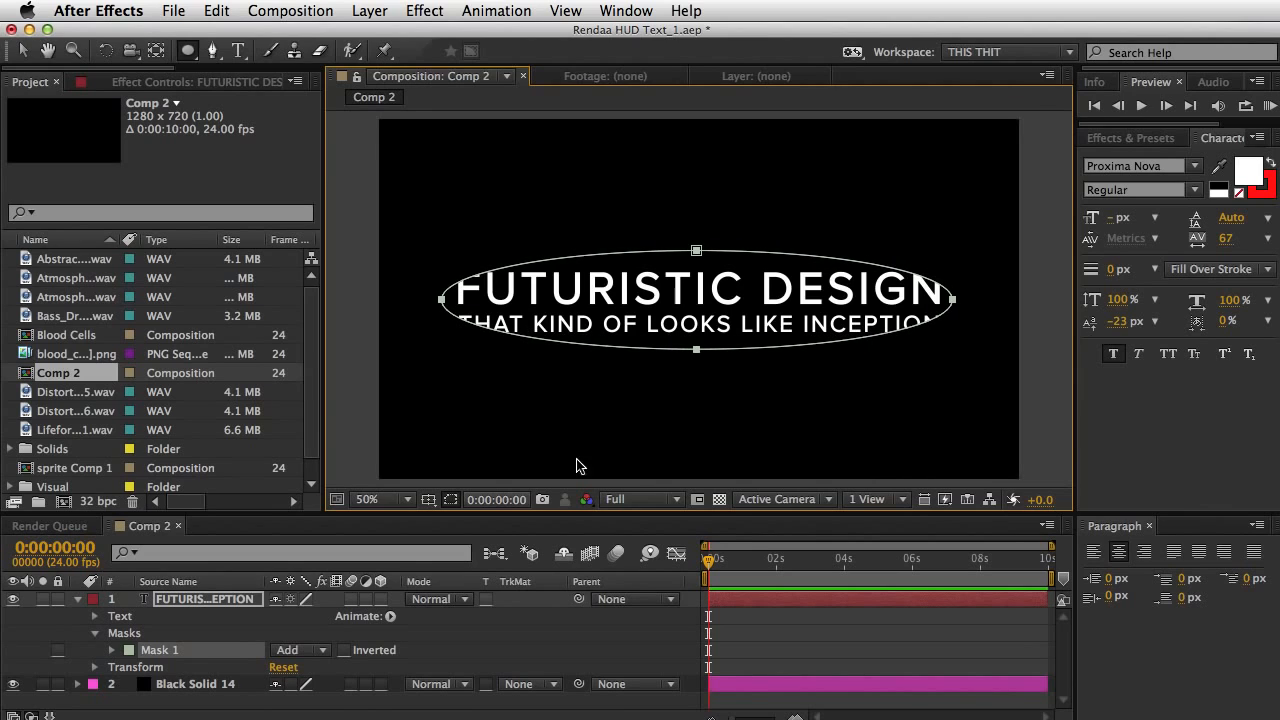
pyautogui.click(112, 650)
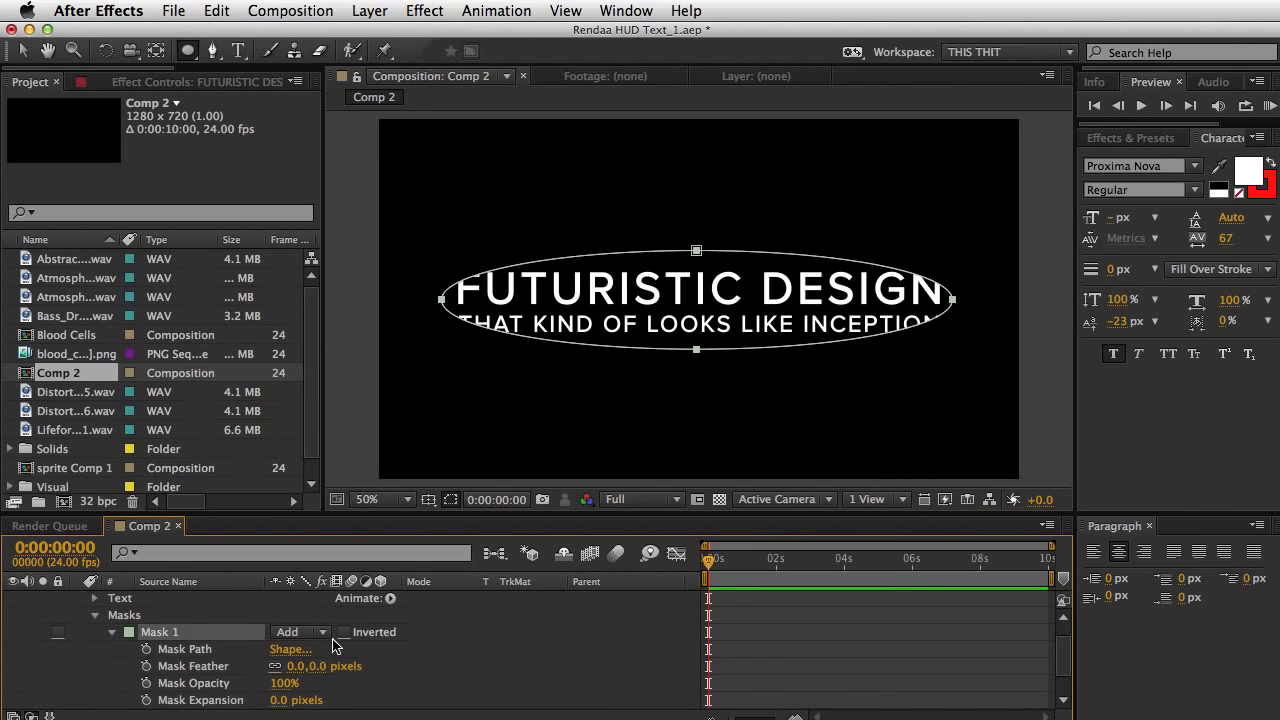
pyautogui.moveTo(325, 677); pyautogui.dragTo(455, 660)
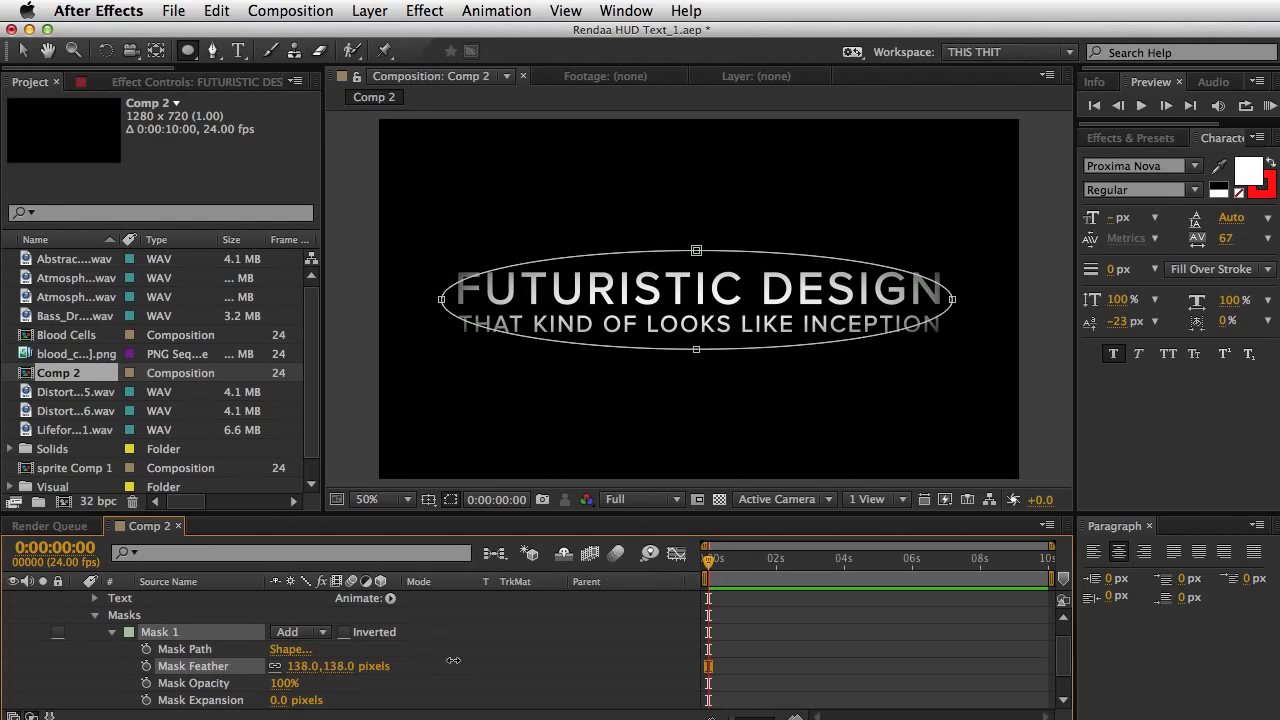
pyautogui.scroll(1, 318, 645)
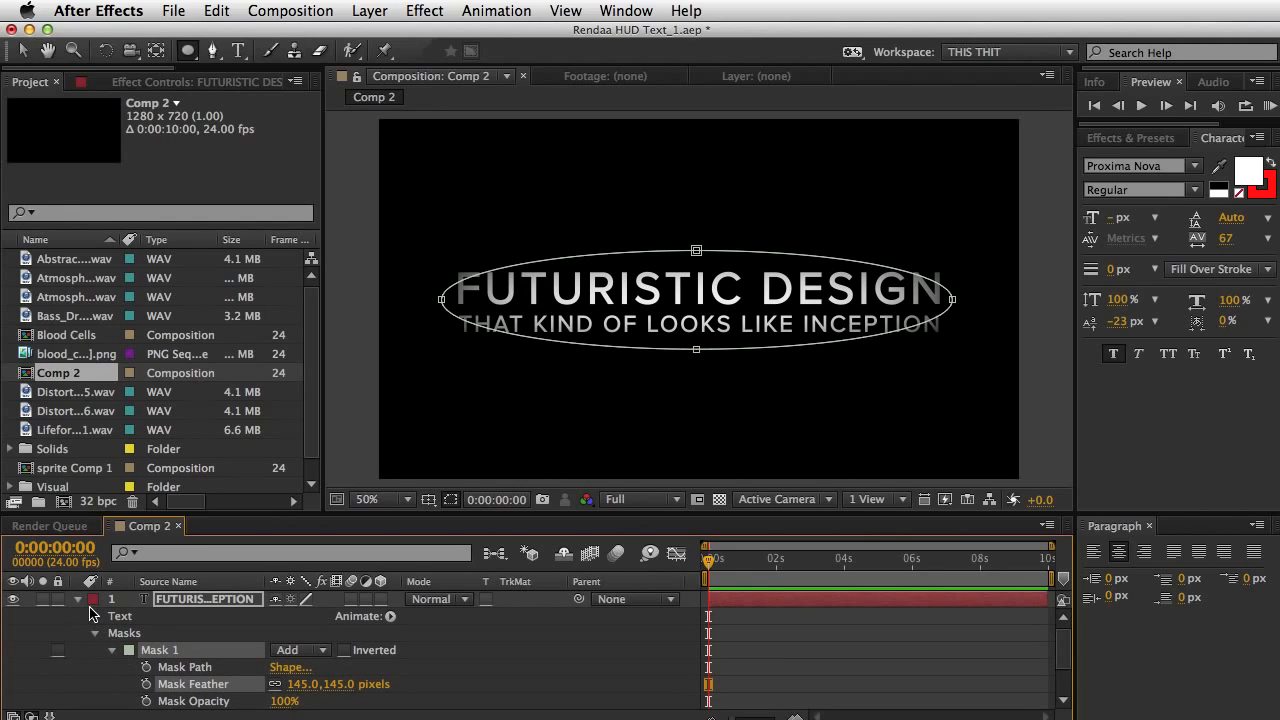
pyautogui.click(80, 606)
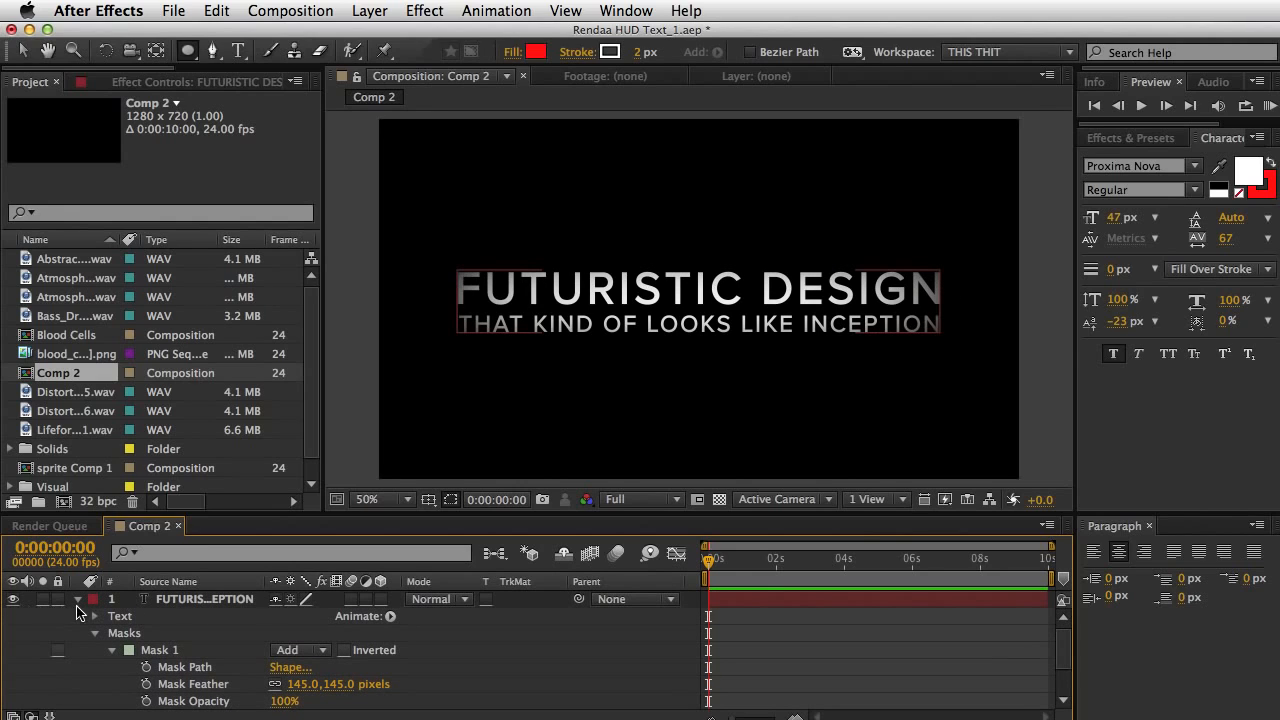
pyautogui.click(78, 600)
pyautogui.click(848, 667)
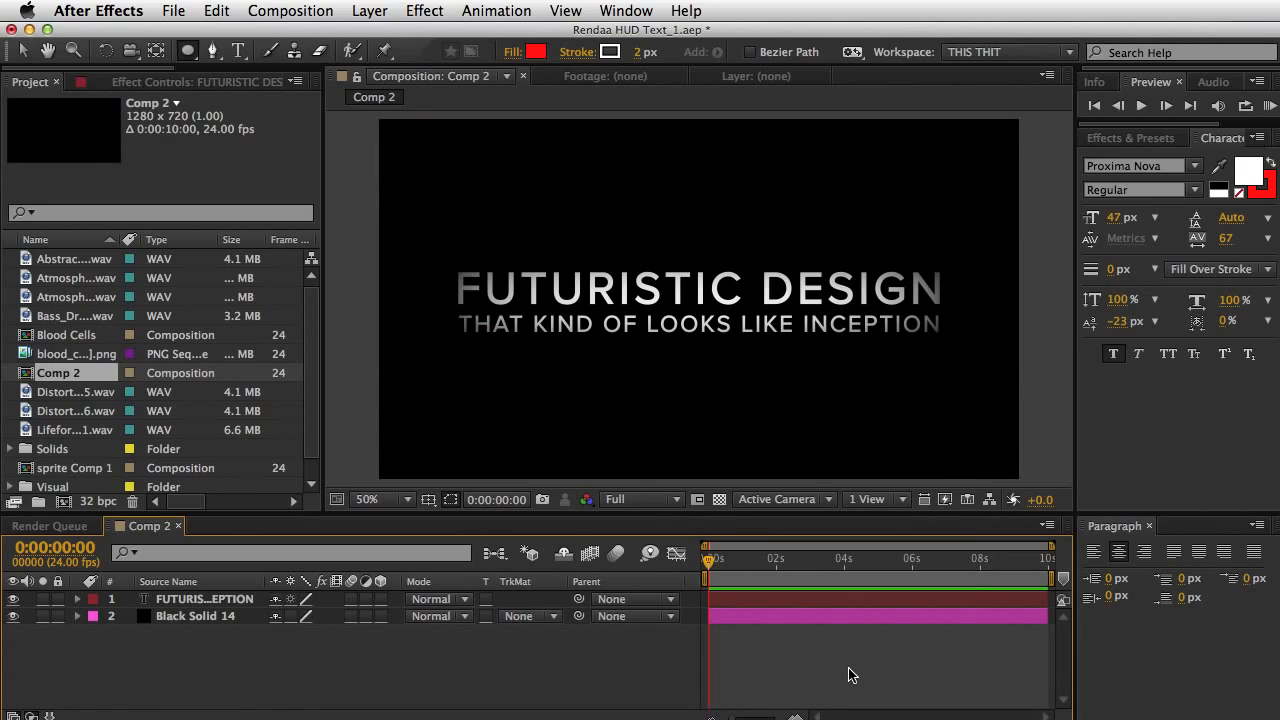
pyautogui.press('super+s')
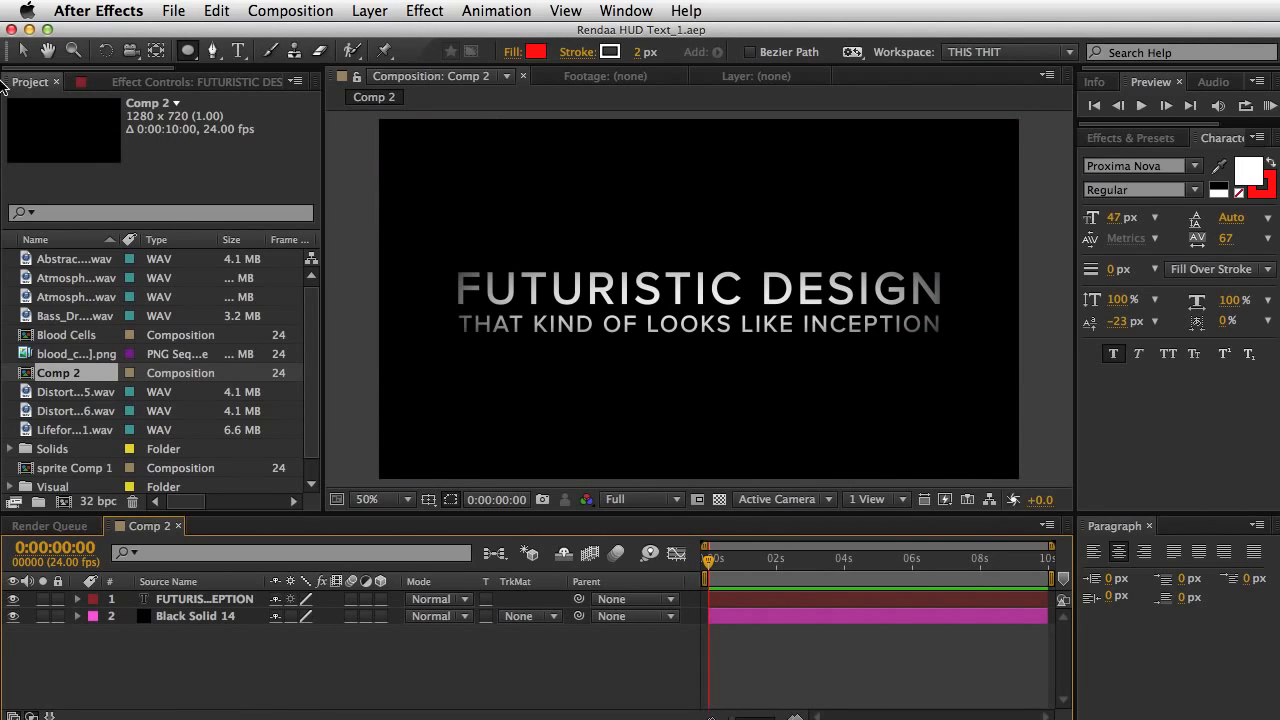
pyautogui.press('v')
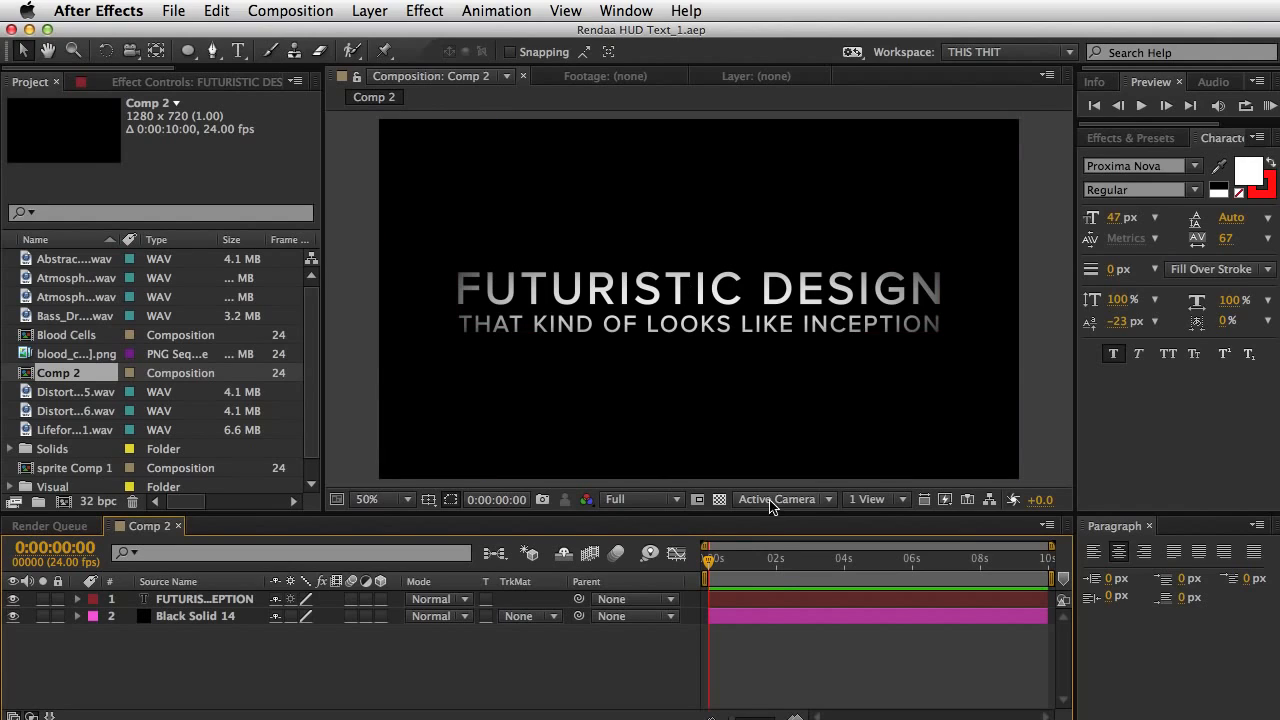
# Step: Pre-compose the FUTURISTIC DESIGN title together with its black solid, moving all attributes into a composition named Title Matte
pyautogui.click(840, 598)
pyautogui.click(369, 10)
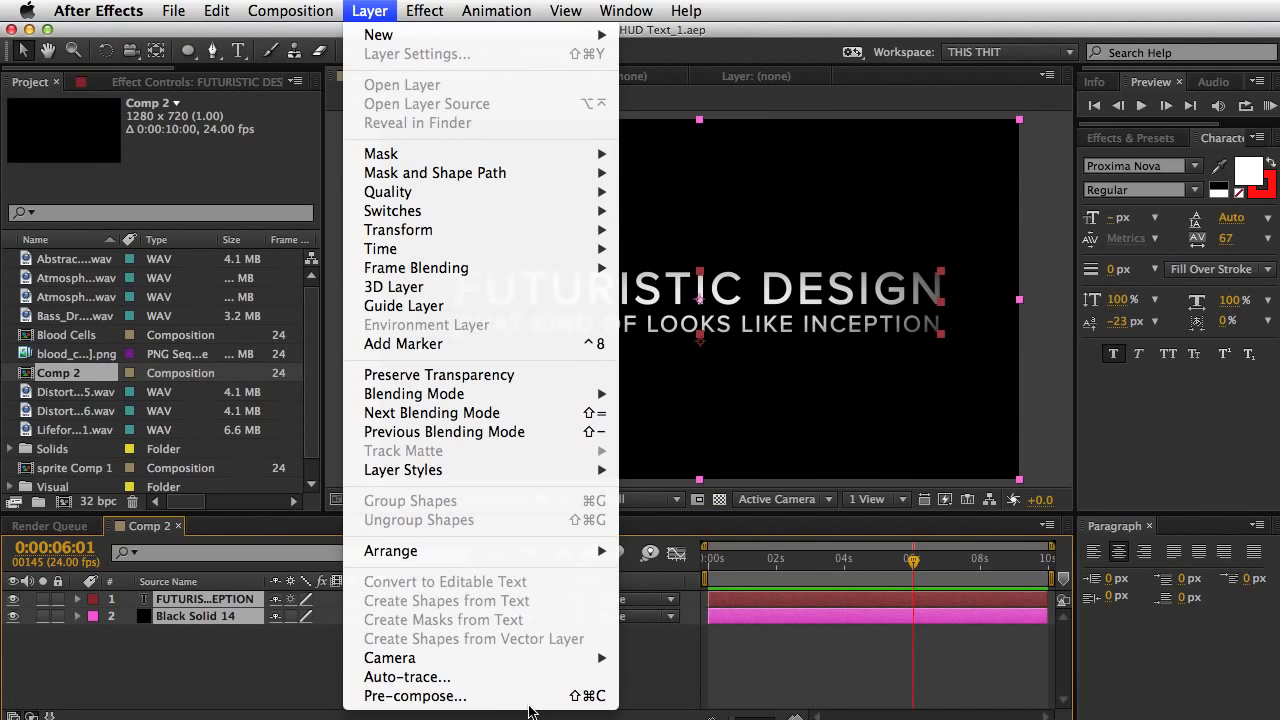
pyautogui.click(522, 696)
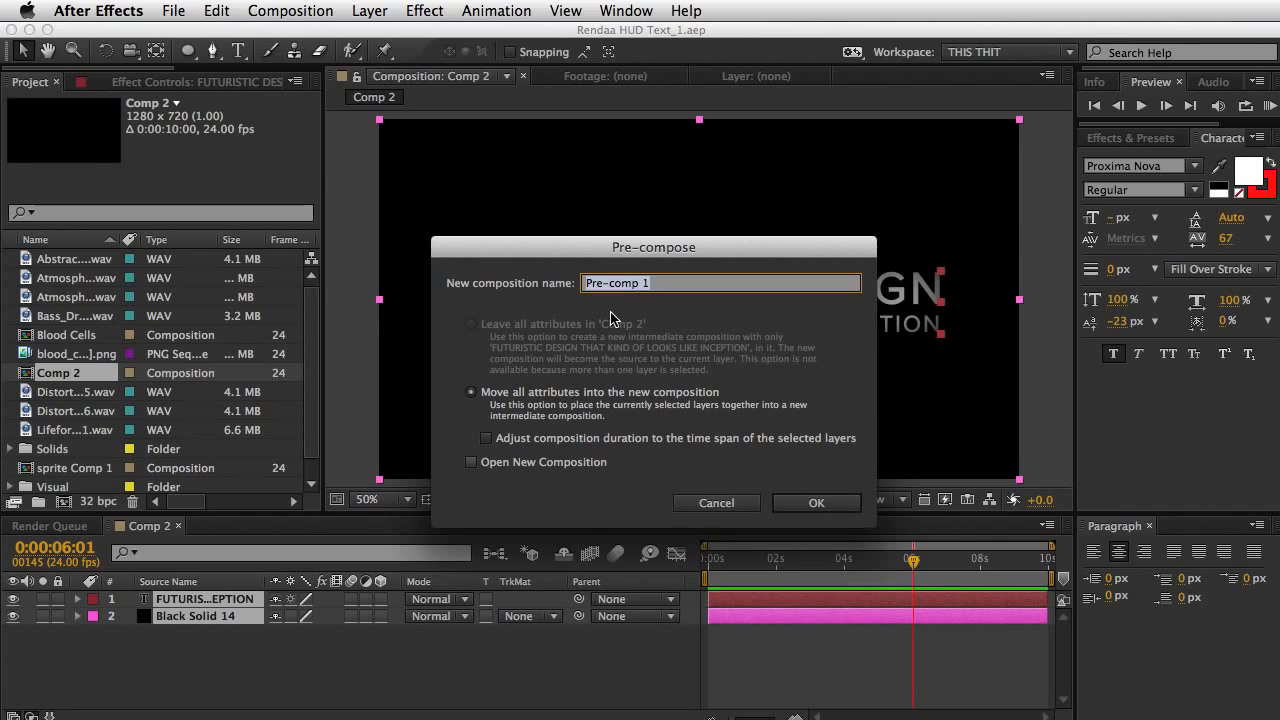
pyautogui.write('Title M')
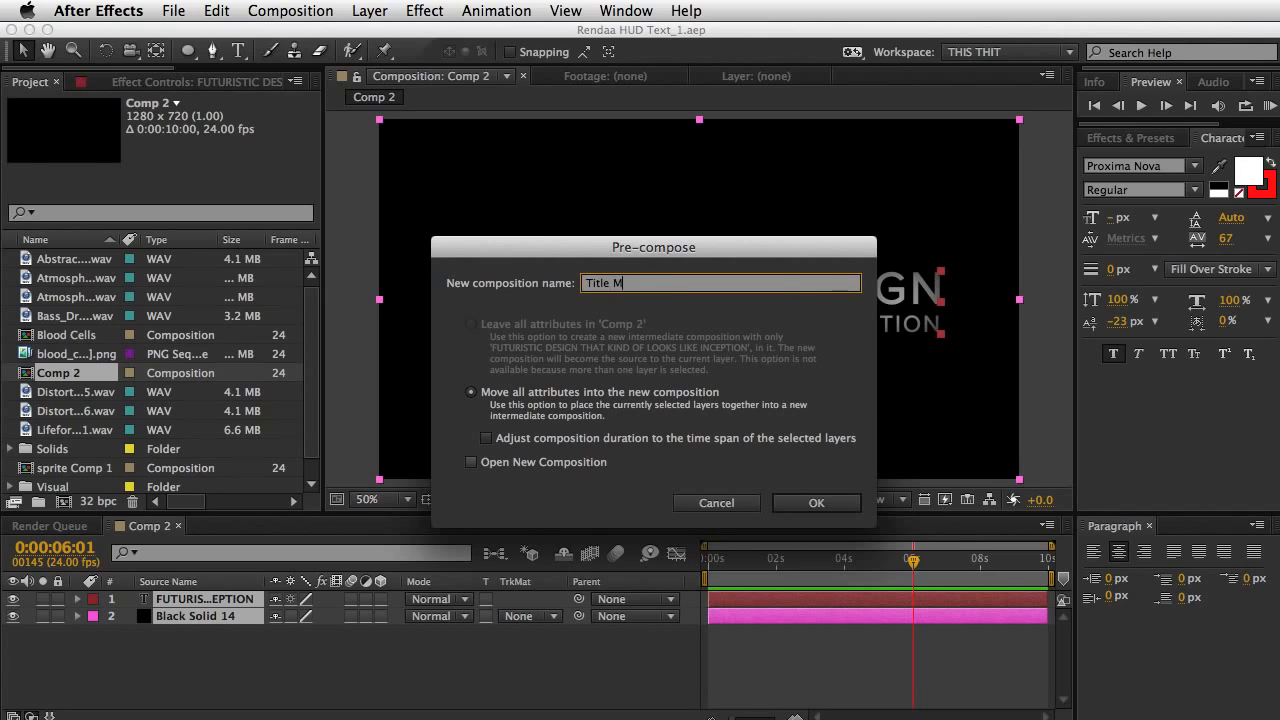
pyautogui.write('atte')
pyautogui.press('Return')
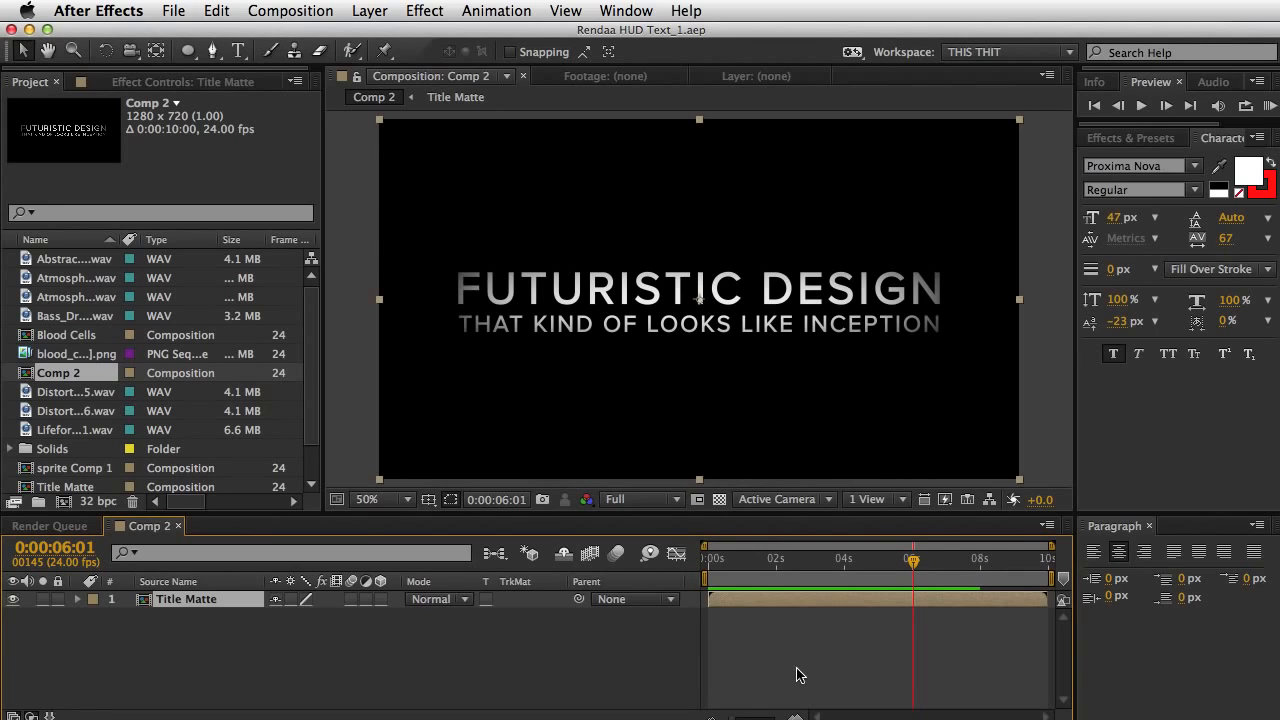
pyautogui.click(797, 660)
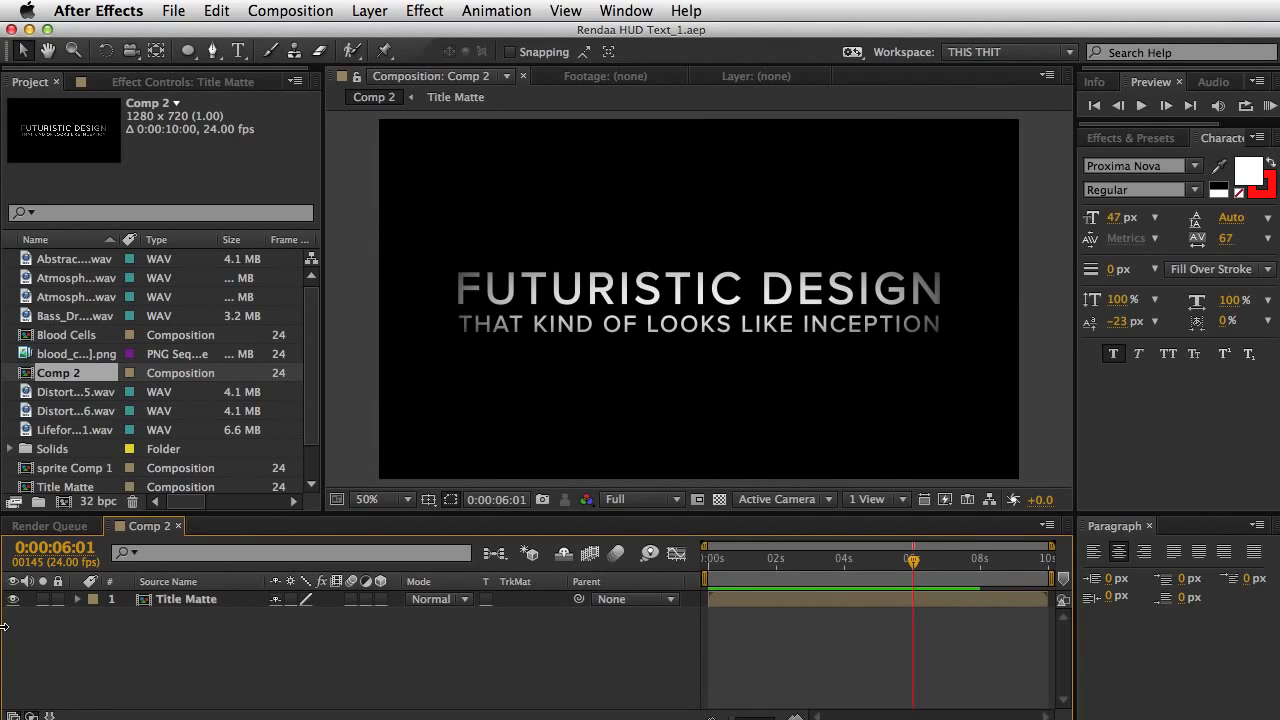
# Step: Add a black 1280 x 720 solid above the Title Matte layer
pyautogui.click(160, 600)
pyautogui.click(199, 664)
pyautogui.press('super+y')
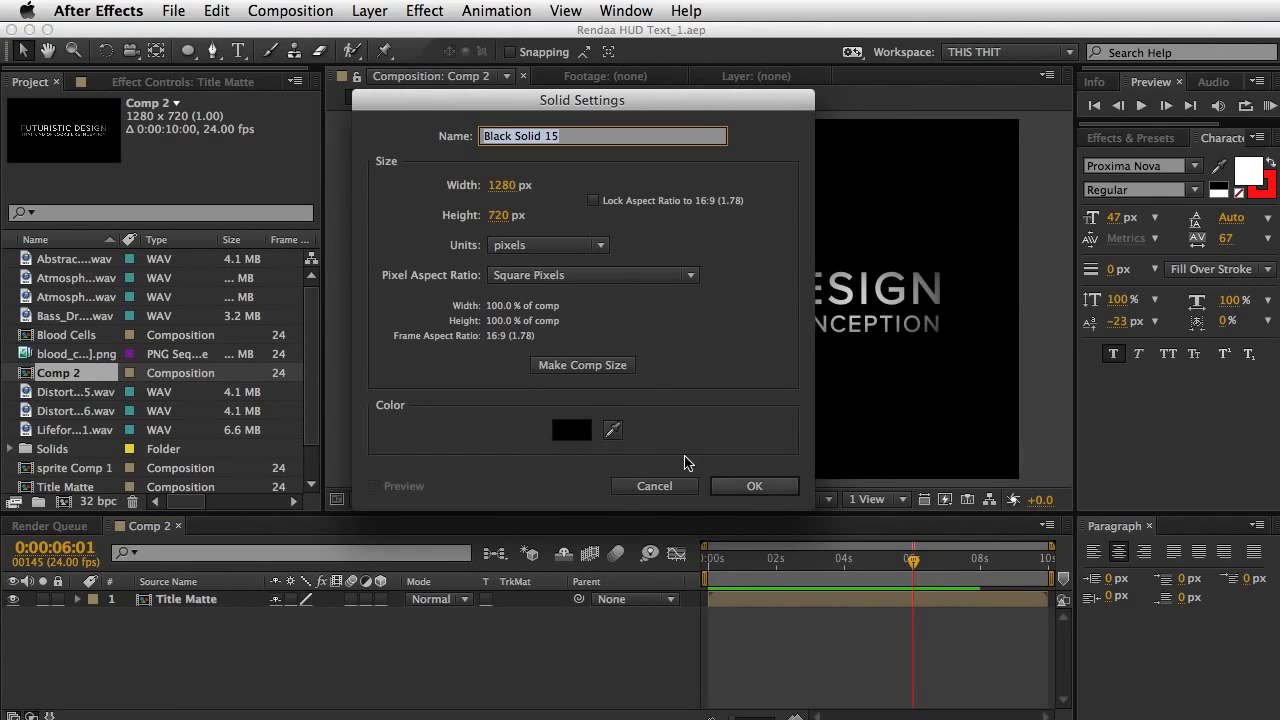
pyautogui.click(746, 486)
# Step: Find the Grid effect under Generate and apply it to the new black solid
pyautogui.click(1127, 165)
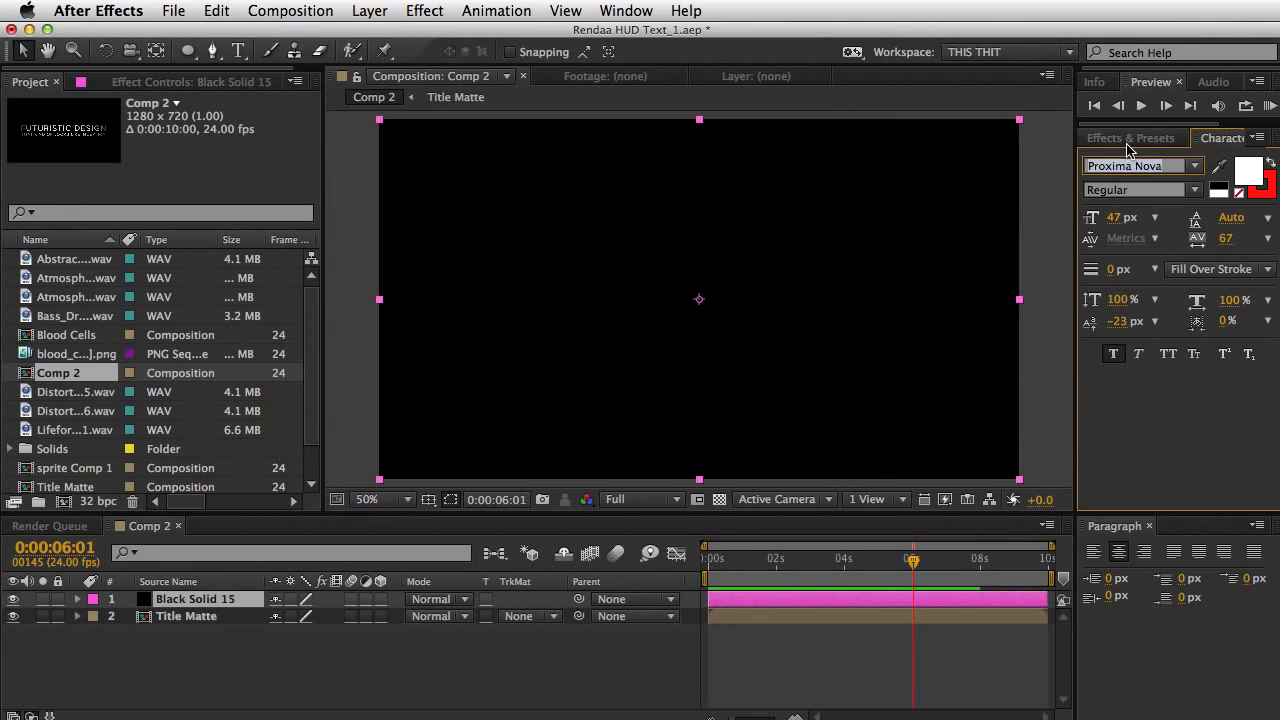
pyautogui.click(1097, 140)
pyautogui.click(1145, 160)
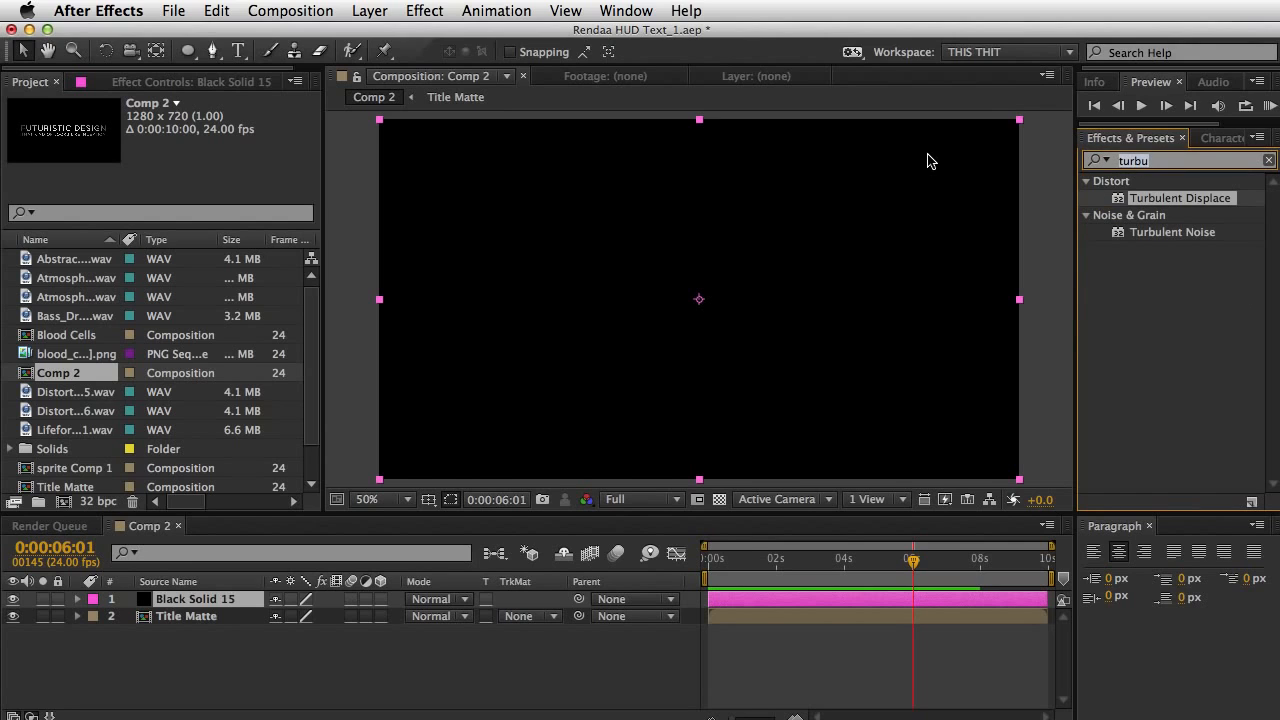
pyautogui.write('grid')
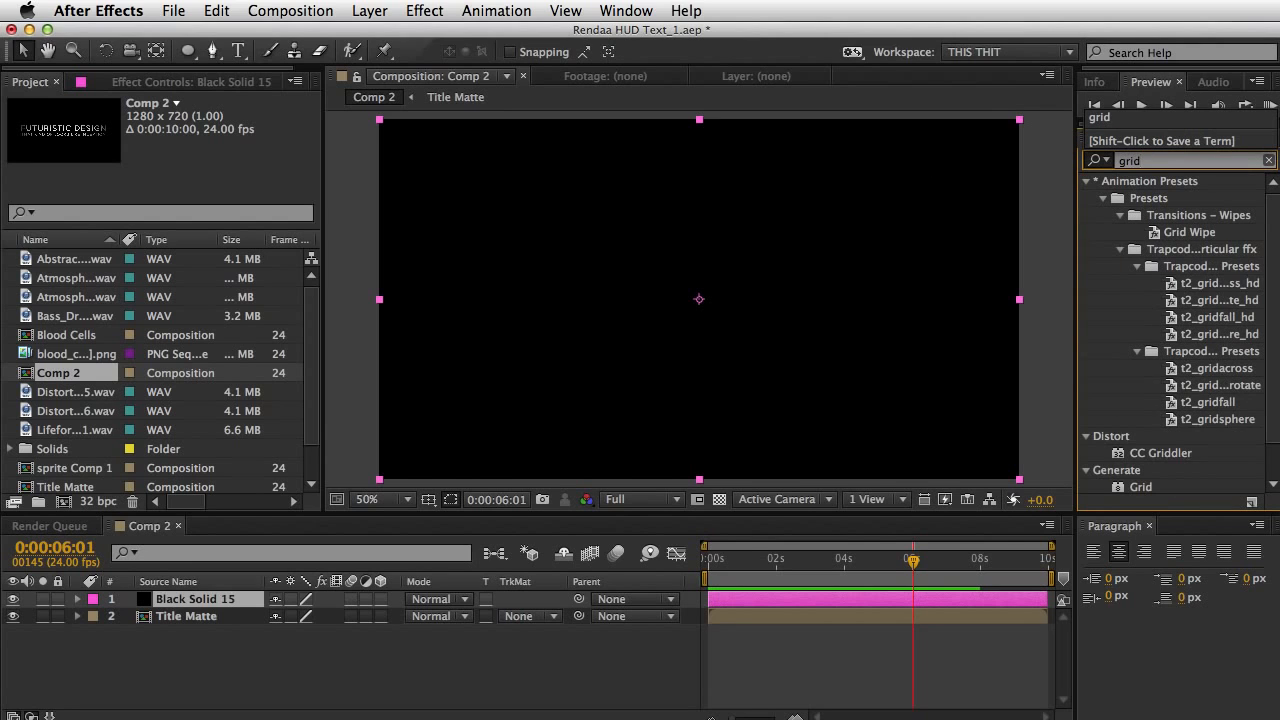
pyautogui.scroll(-1, 1186, 485)
pyautogui.click(1138, 457)
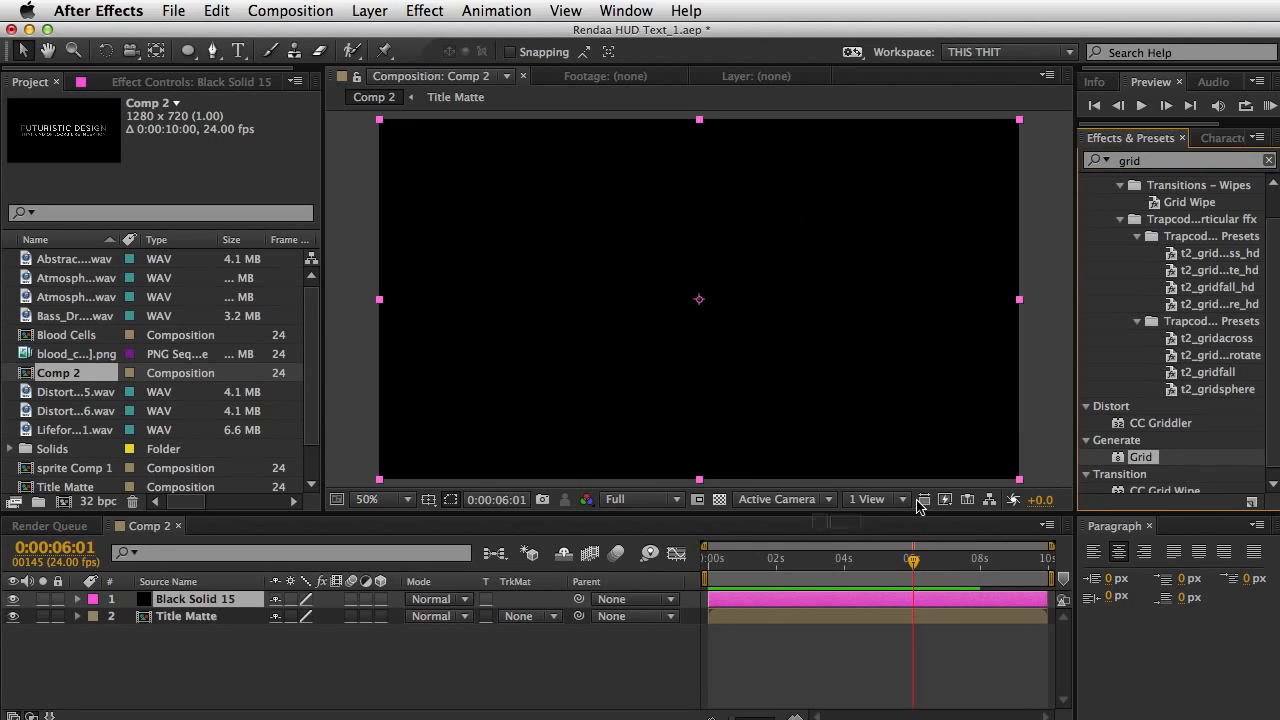
pyautogui.moveTo(918, 505); pyautogui.dragTo(232, 603)
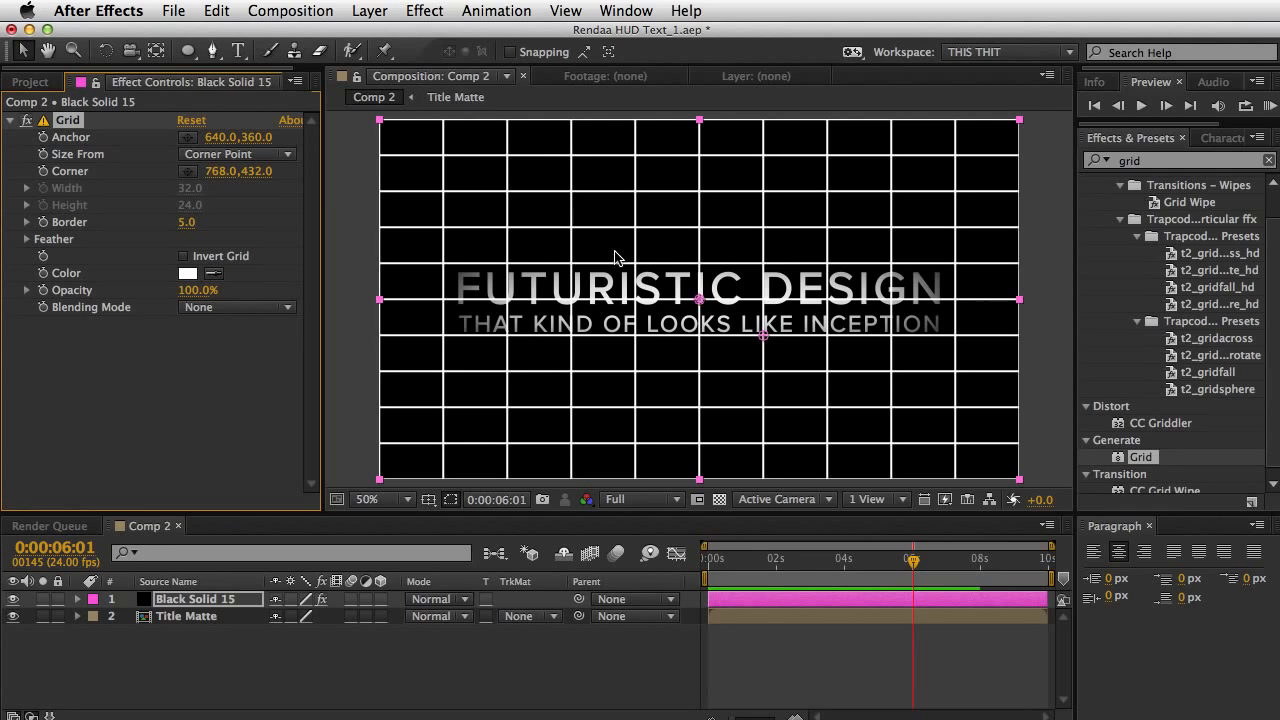
# Step: Shrink the grid cells by placing the Grid corner point at about 668, 396, and set the border to 1
pyautogui.moveTo(757, 343); pyautogui.dragTo(716, 326)
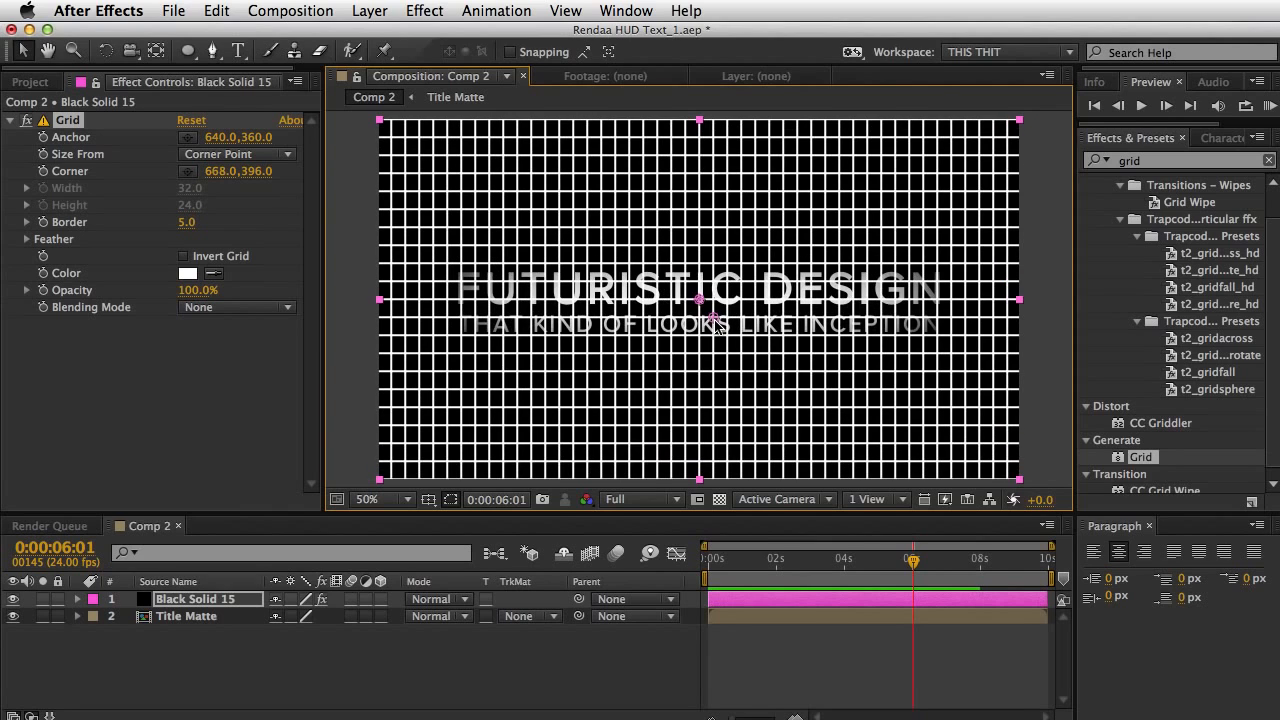
pyautogui.click(186, 222)
pyautogui.write('1')
pyautogui.press('Return')
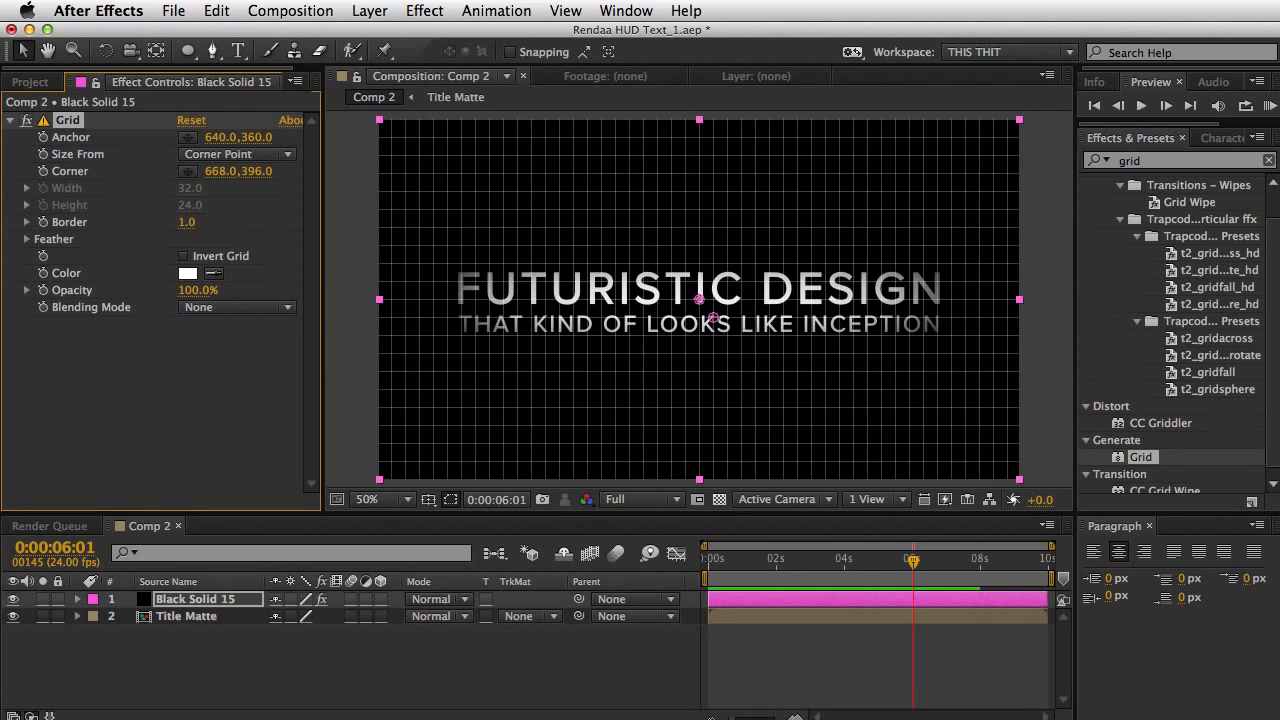
# Step: Place the grid solid beneath Title Matte, set its track matte to Luma Matte "Title Matte", and save the project
pyautogui.moveTo(150, 603); pyautogui.dragTo(326, 643)
pyautogui.click(538, 616)
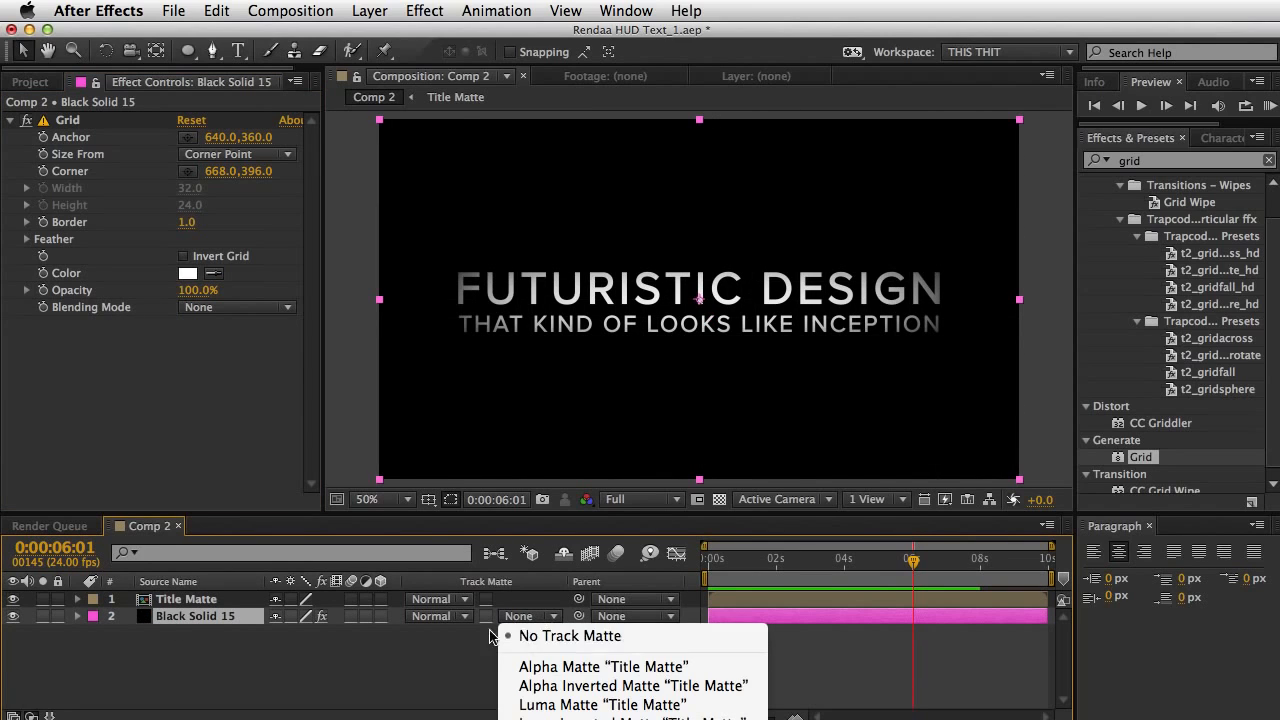
pyautogui.click(600, 704)
pyautogui.click(815, 697)
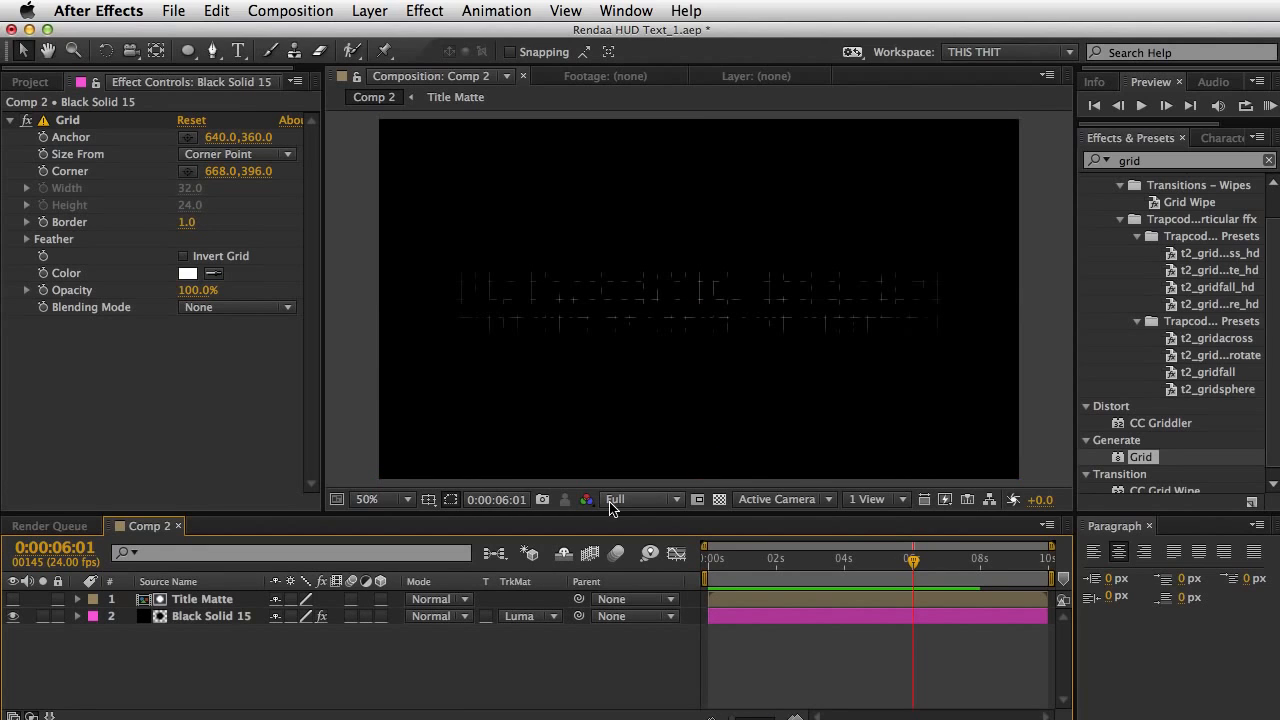
pyautogui.press('super+s')
pyautogui.click(915, 564)
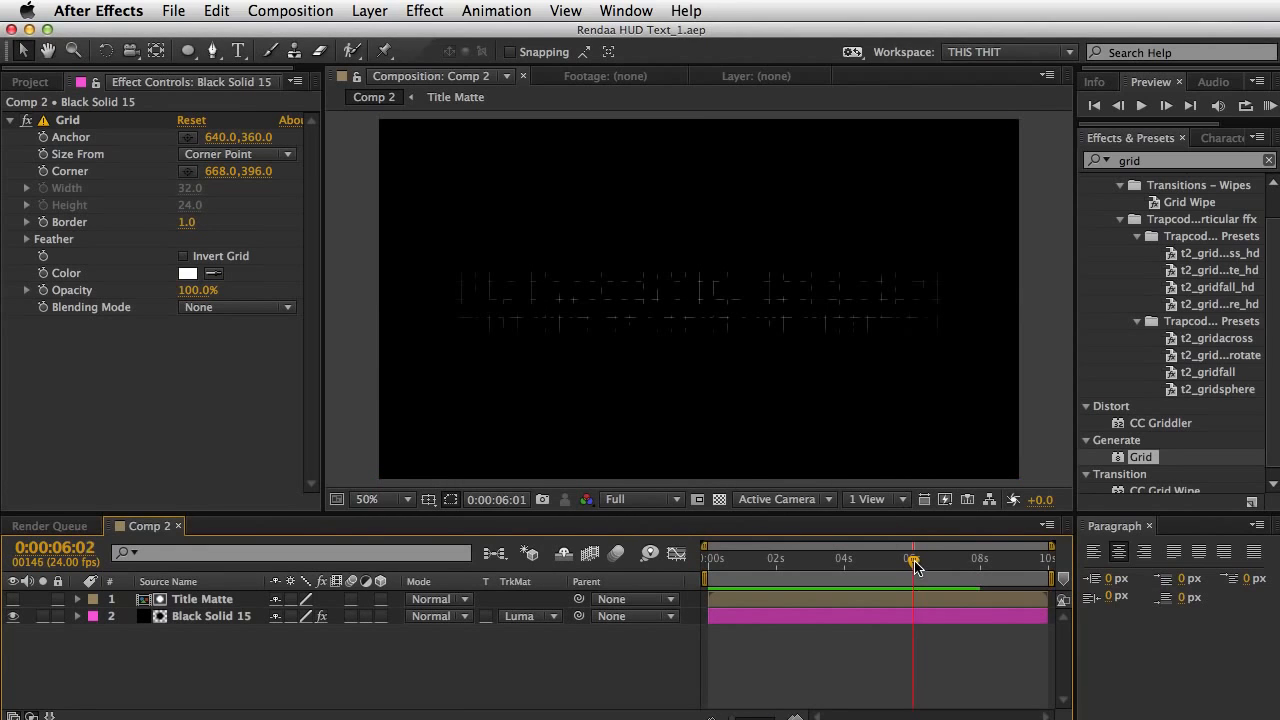
pyautogui.moveTo(915, 566); pyautogui.dragTo(825, 578)
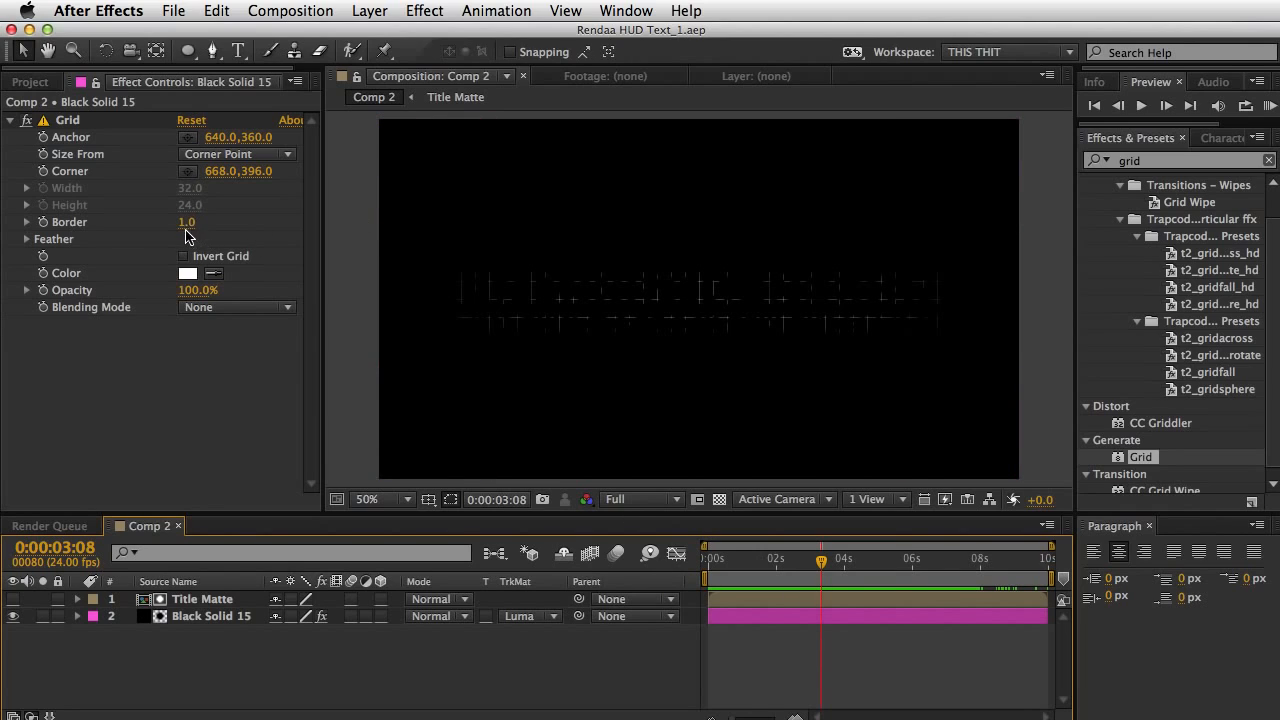
# Step: Try inverting the grid and varying its border width, ending with Invert Grid off and the border at 1
pyautogui.click(186, 265)
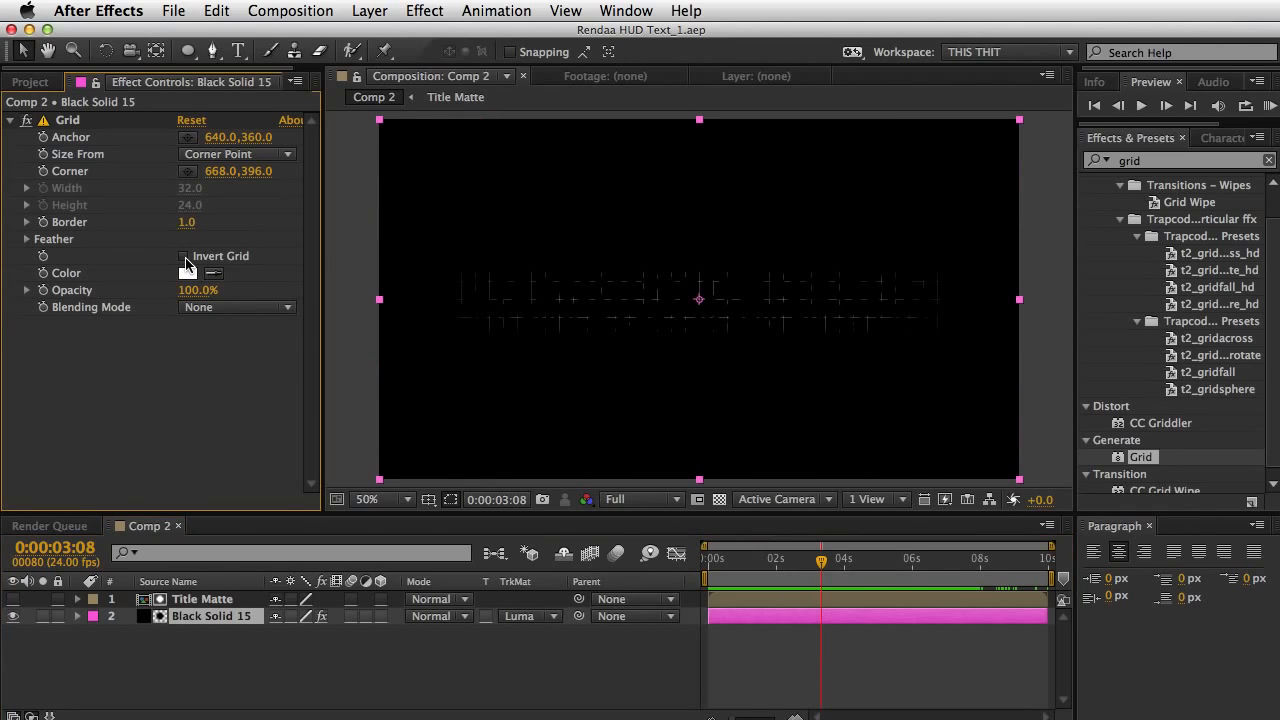
pyautogui.click(184, 257)
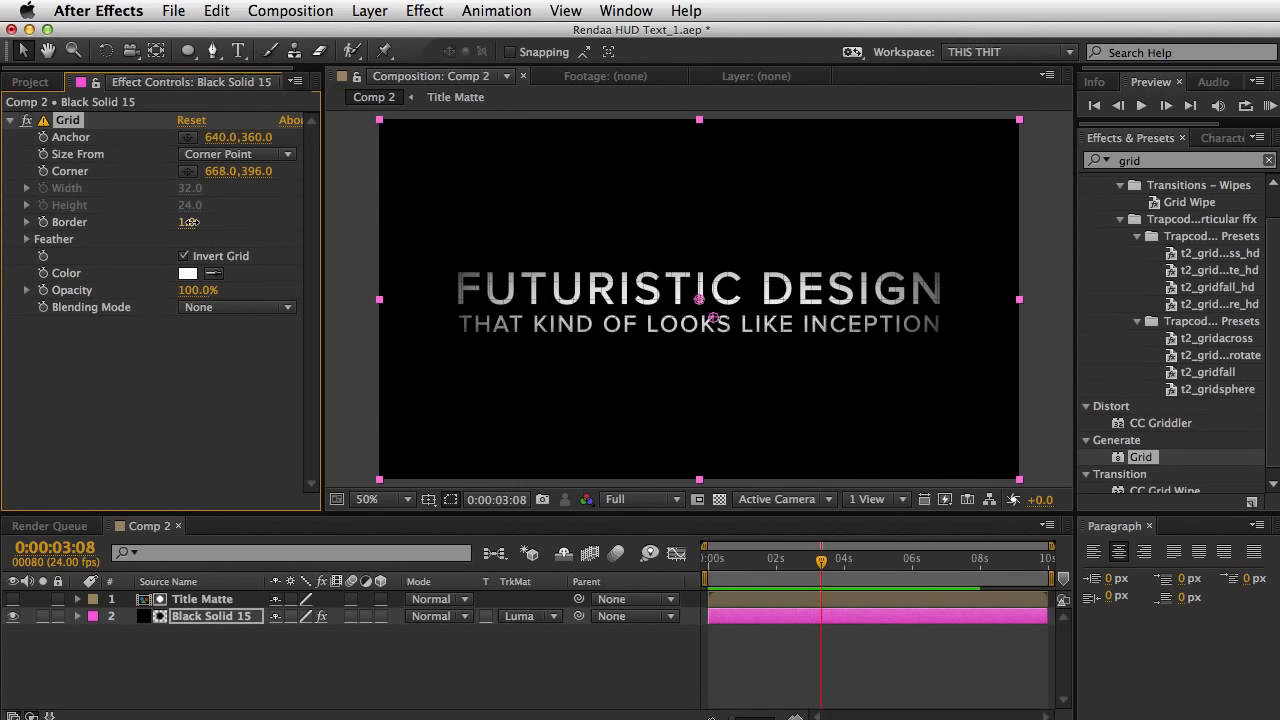
pyautogui.moveTo(193, 222)
pyautogui.mouseDown()
pyautogui.moveTo(218, 222)
pyautogui.moveTo(185, 223)
pyautogui.mouseUp()
pyautogui.click(186, 257)
pyautogui.click(186, 223)
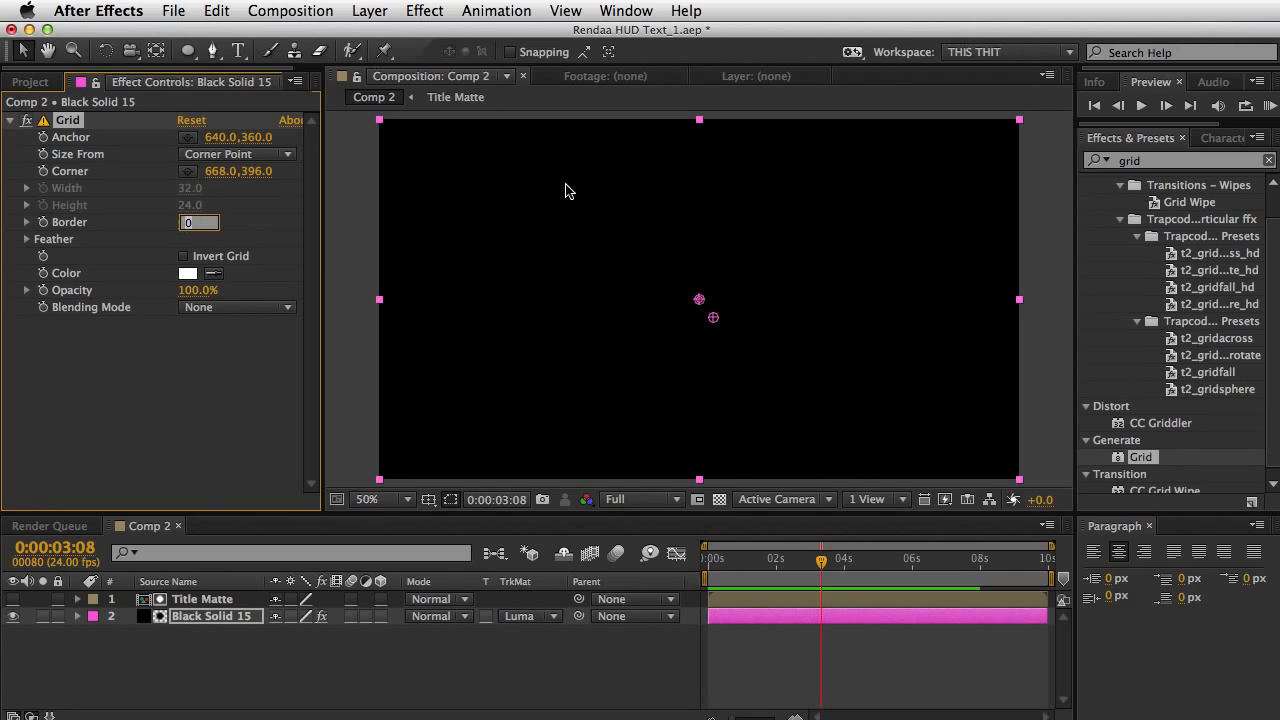
pyautogui.press('Return')
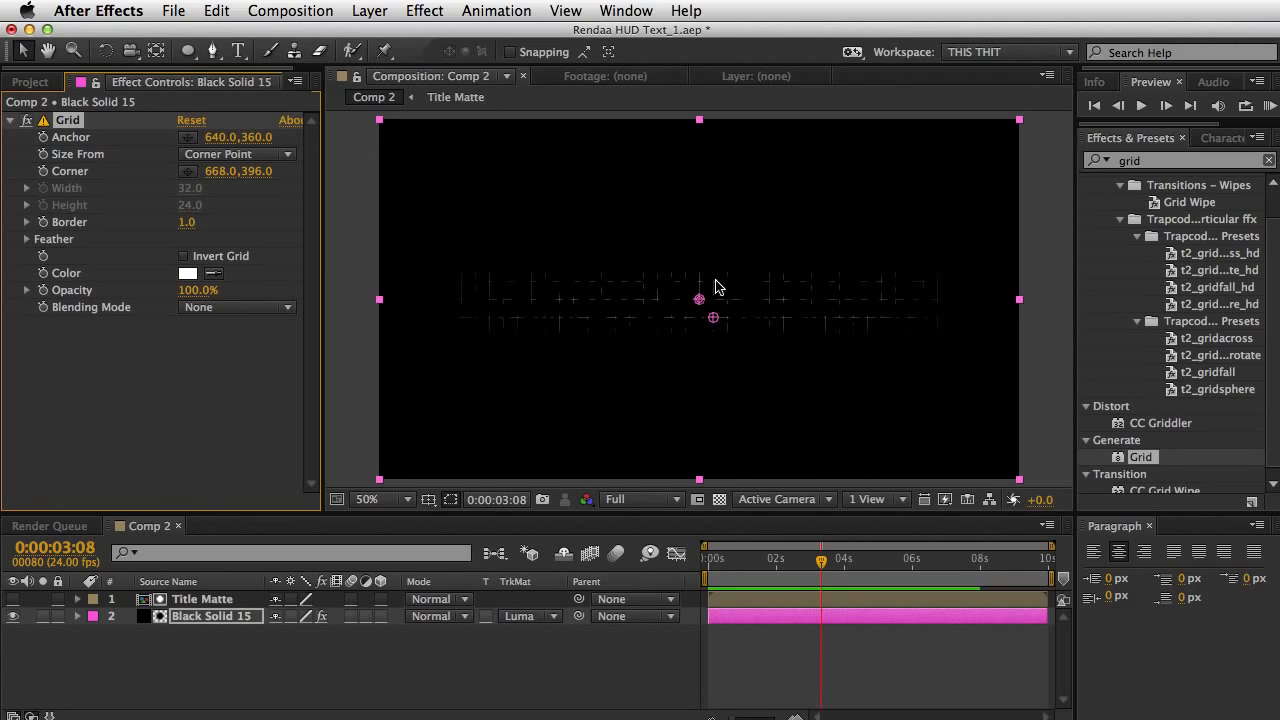
# Step: Tighten the grid further by moving the Grid corner point on the black solid to about 646, 386
pyautogui.moveTo(720, 318); pyautogui.dragTo(706, 313)
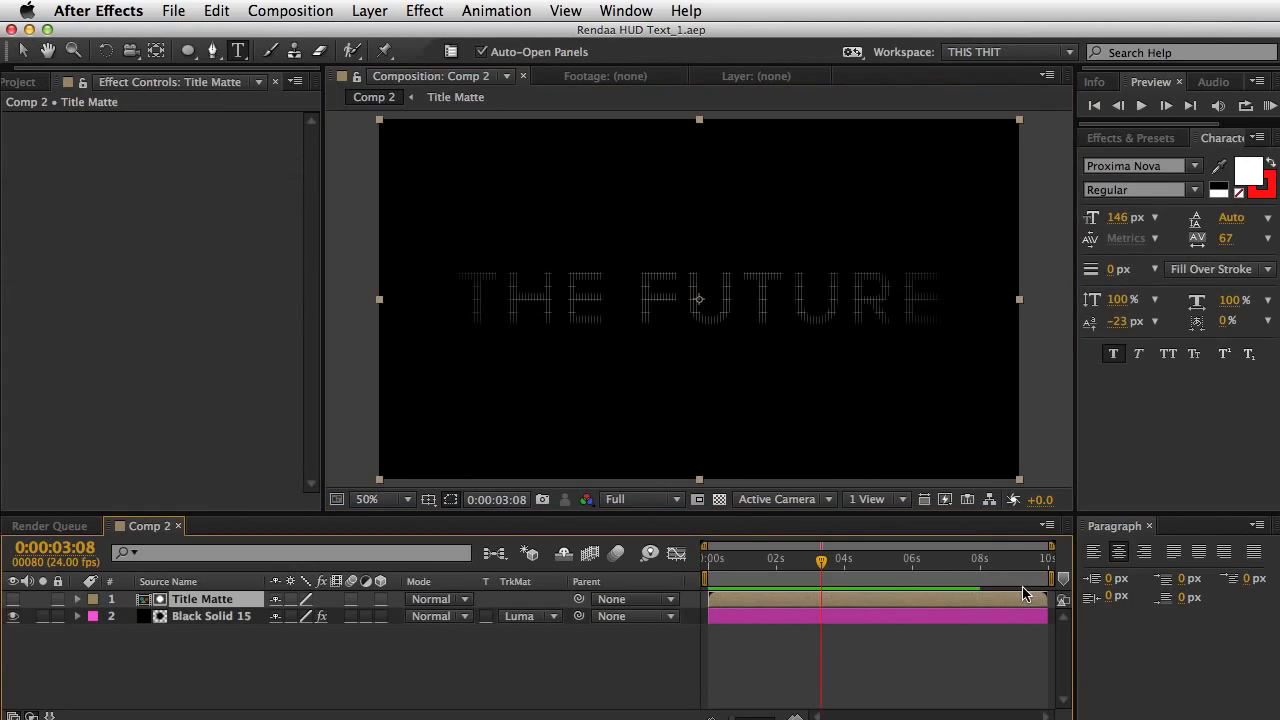
pyautogui.click(886, 649)
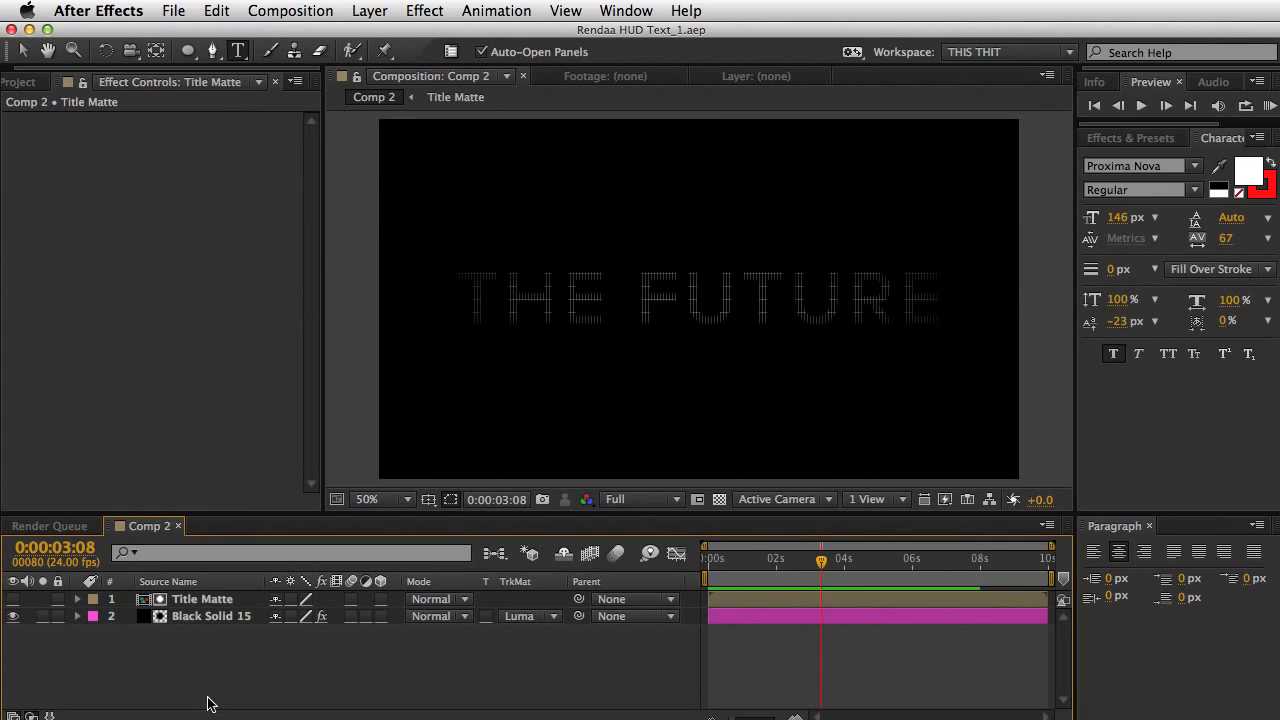
pyautogui.click(212, 617)
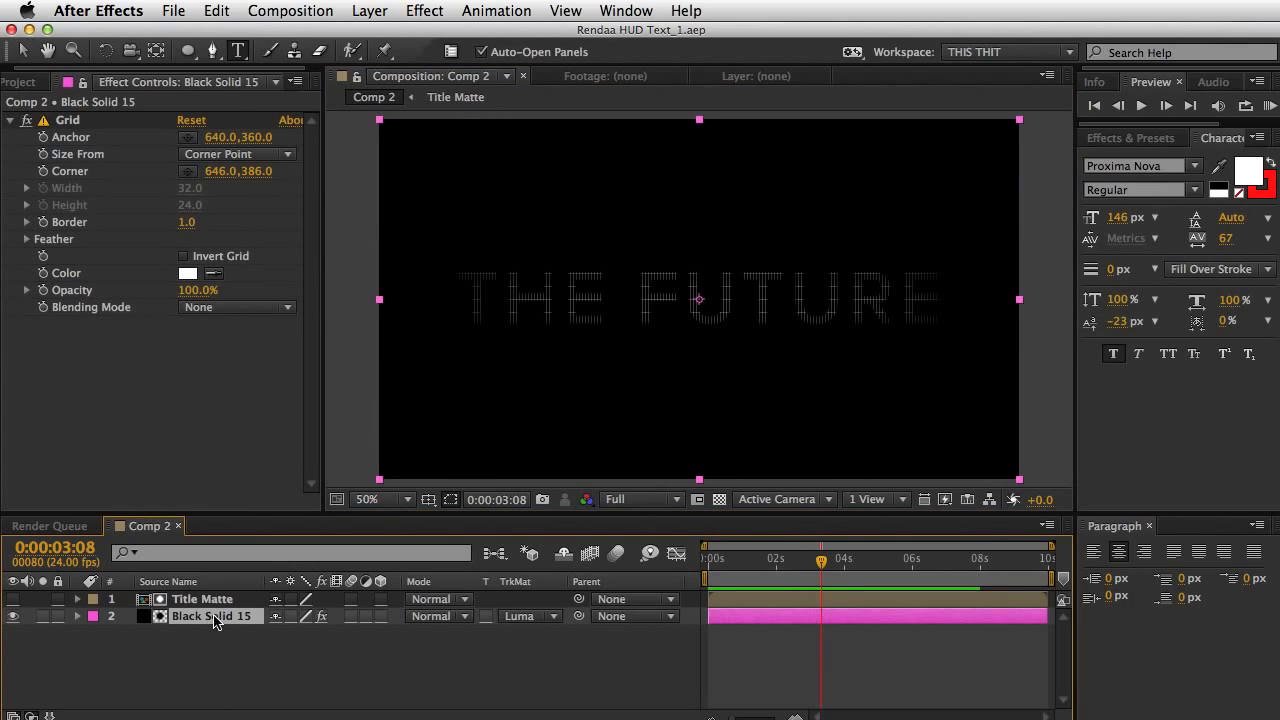
# Step: Duplicate the Title Matte layer, rename the copy Bevel, and make it visible
pyautogui.click(203, 599)
pyautogui.press('super+d')
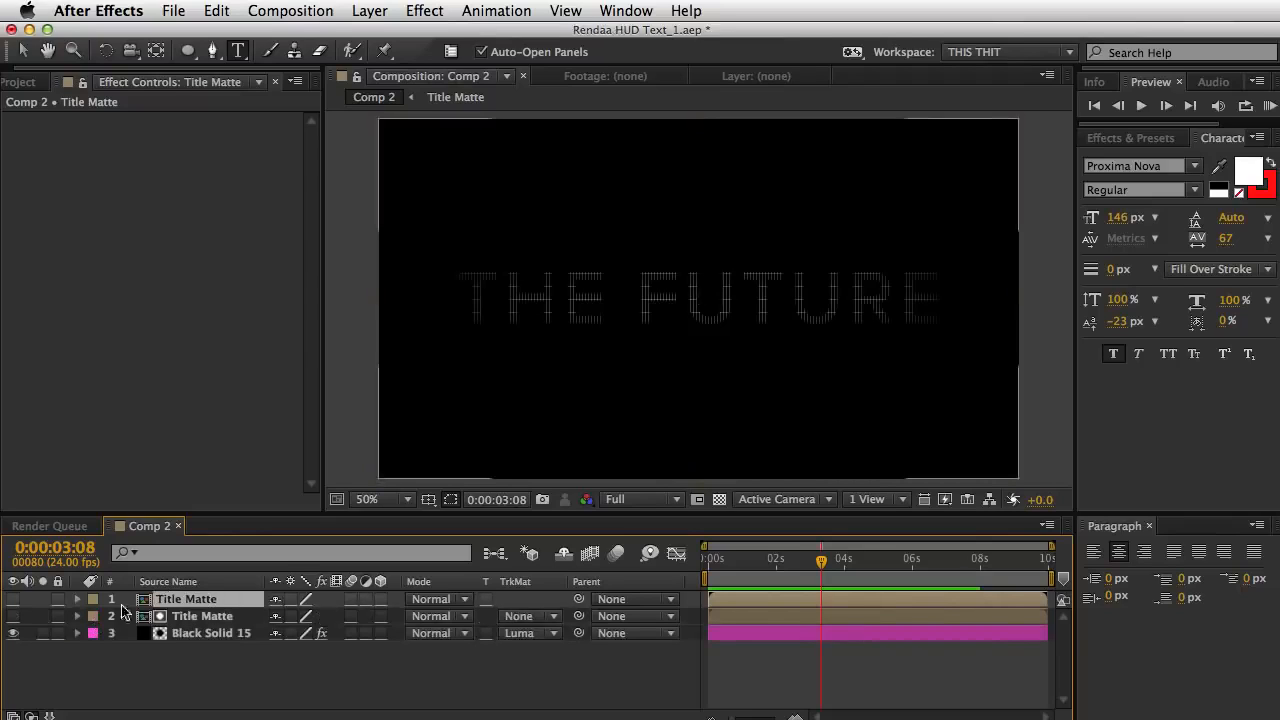
pyautogui.press('Return')
pyautogui.write('E')
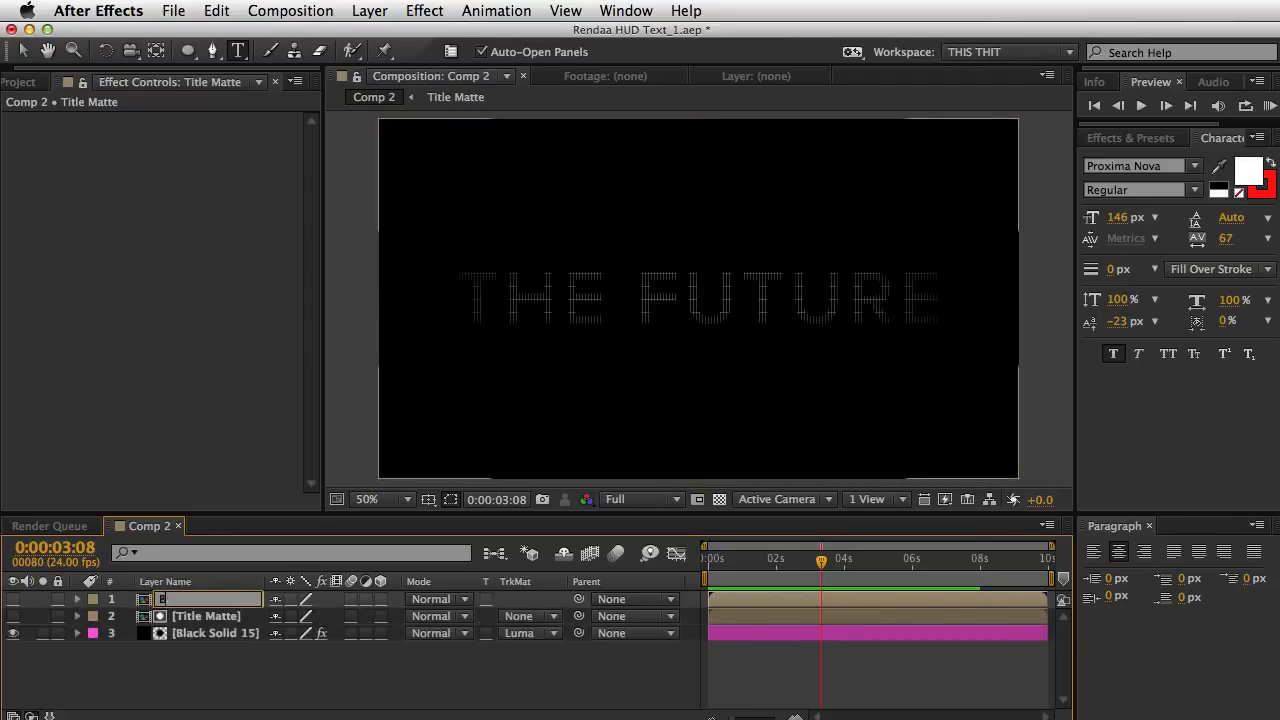
pyautogui.write('evel')
pyautogui.press('Return')
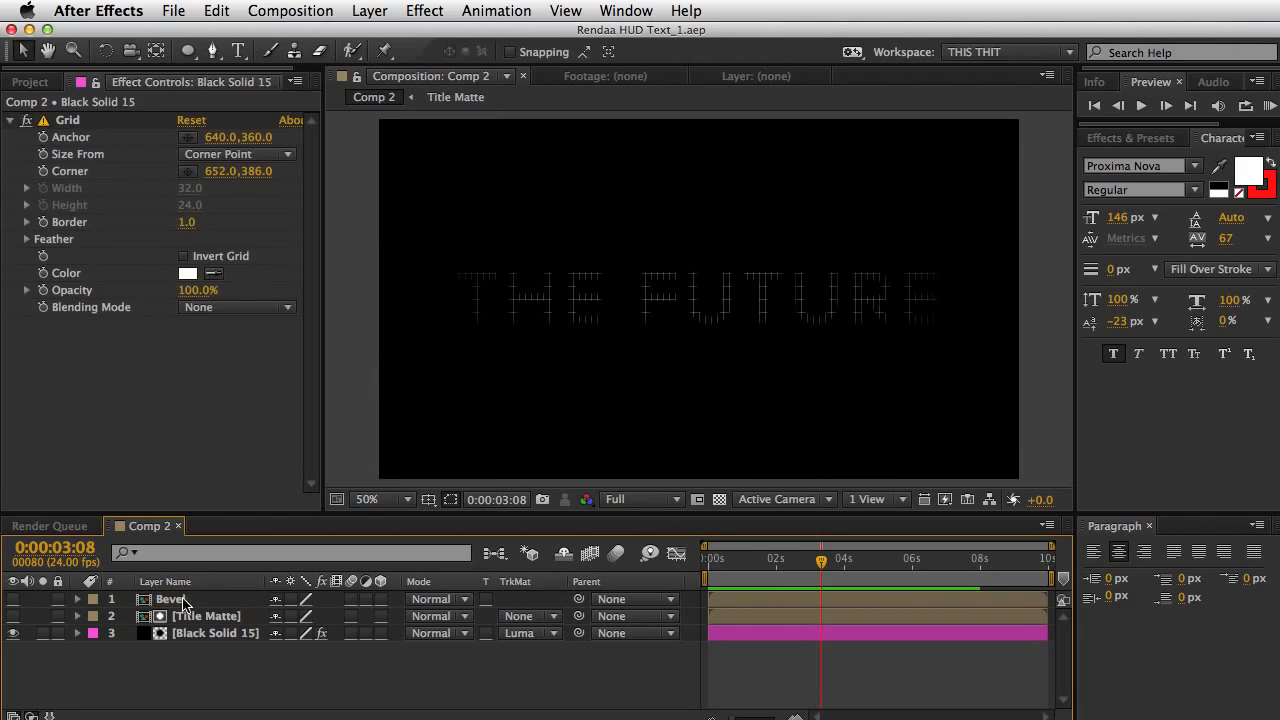
pyautogui.click(13, 599)
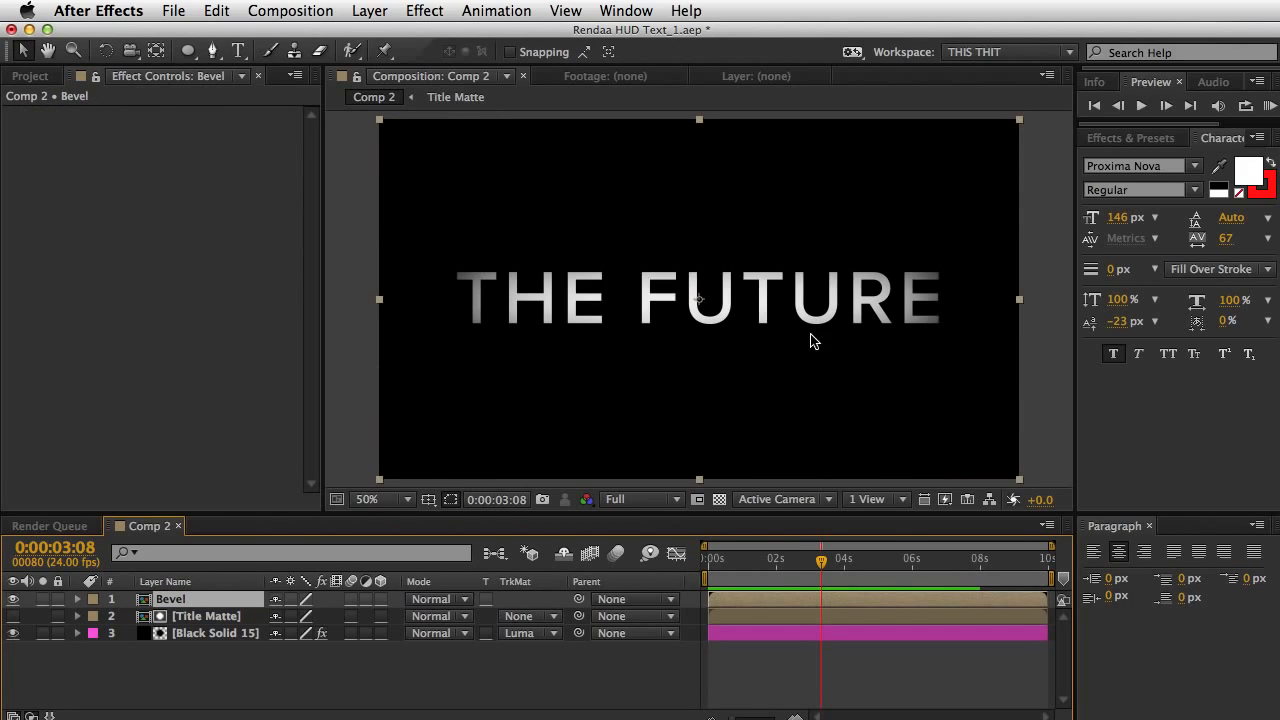
# Step: Apply the Set Matte effect to the Bevel layer, use Luminance for the matte, and save the project
pyautogui.click(1130, 137)
pyautogui.click(1155, 160)
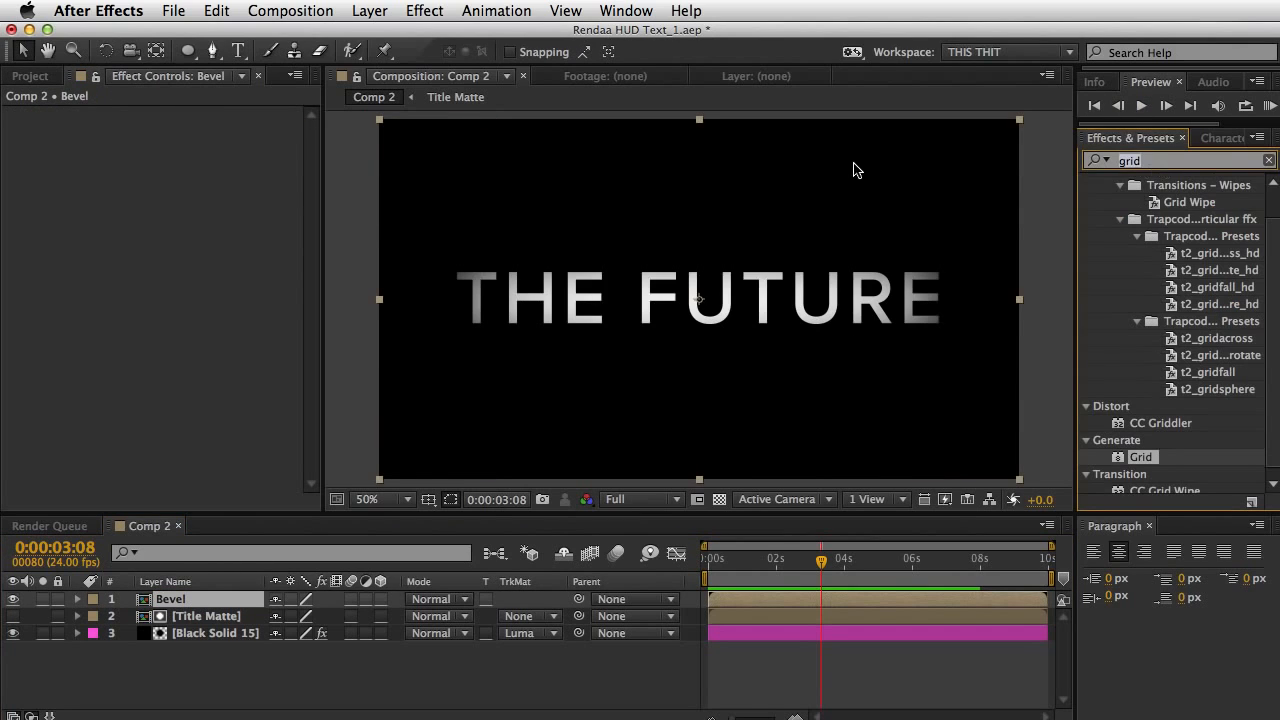
pyautogui.write('set matte')
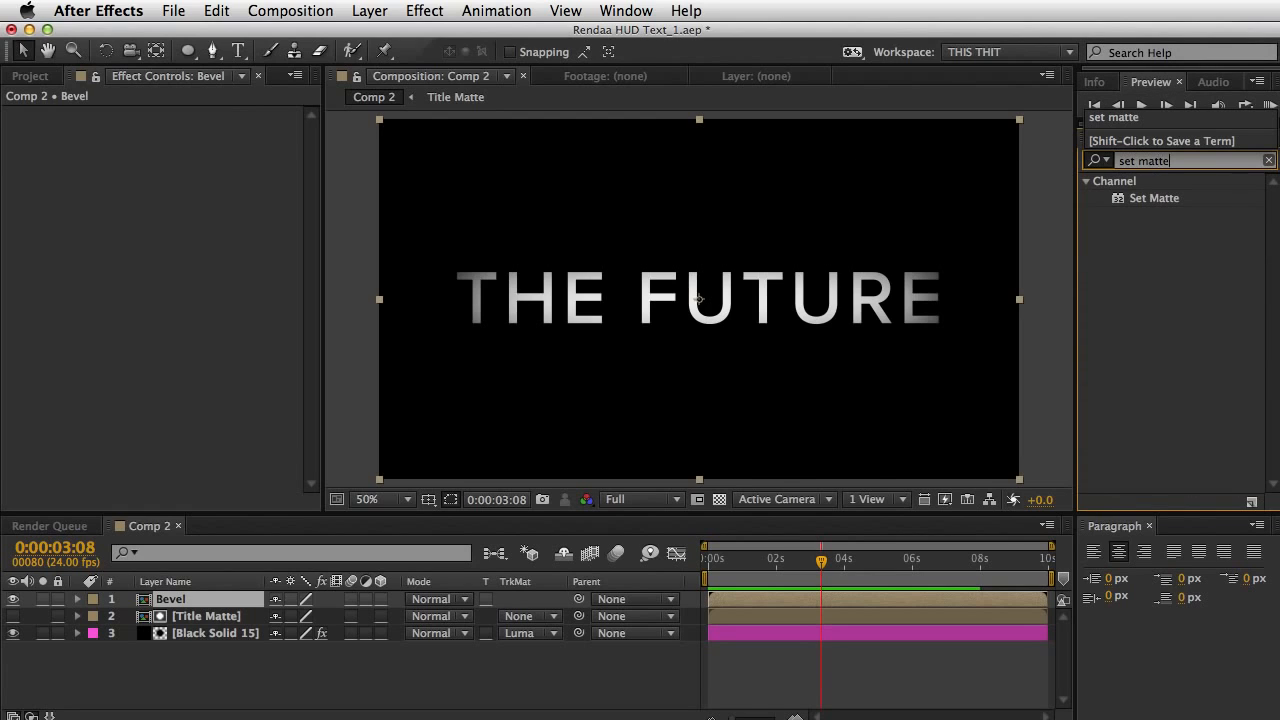
pyautogui.moveTo(1154, 198); pyautogui.dragTo(195, 607)
pyautogui.click(288, 148)
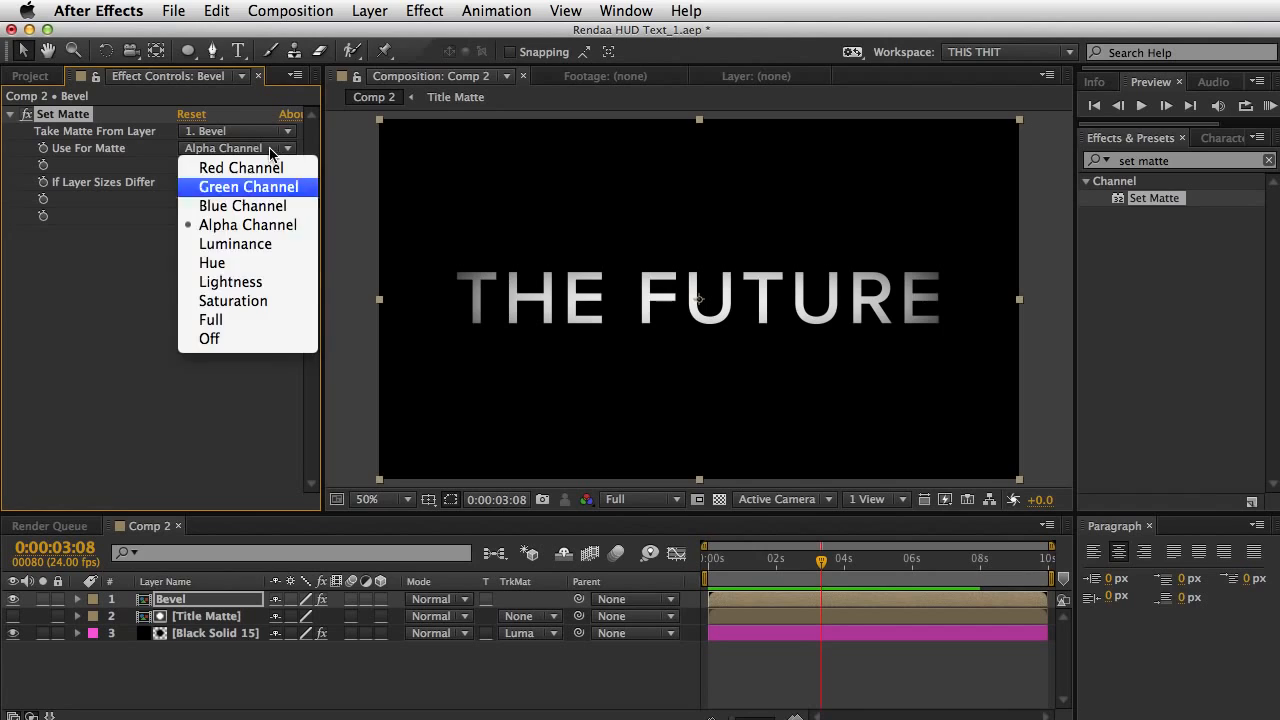
pyautogui.click(243, 250)
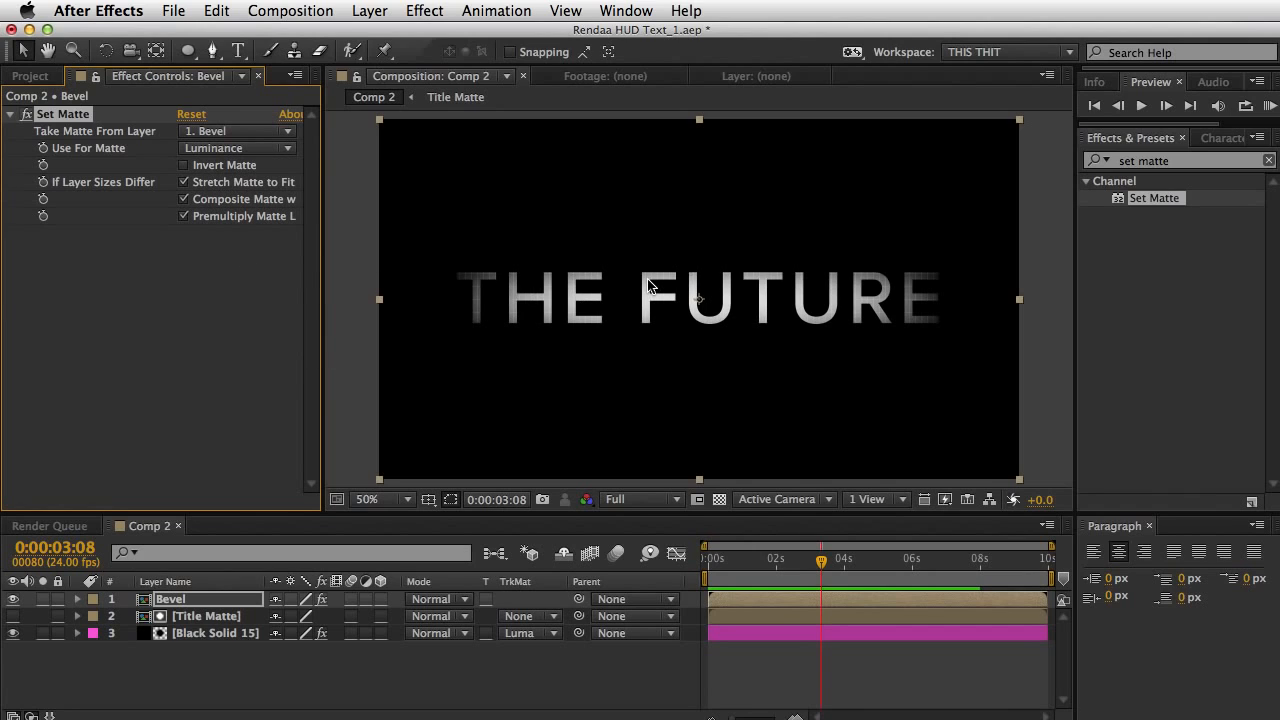
pyautogui.press('super+s')
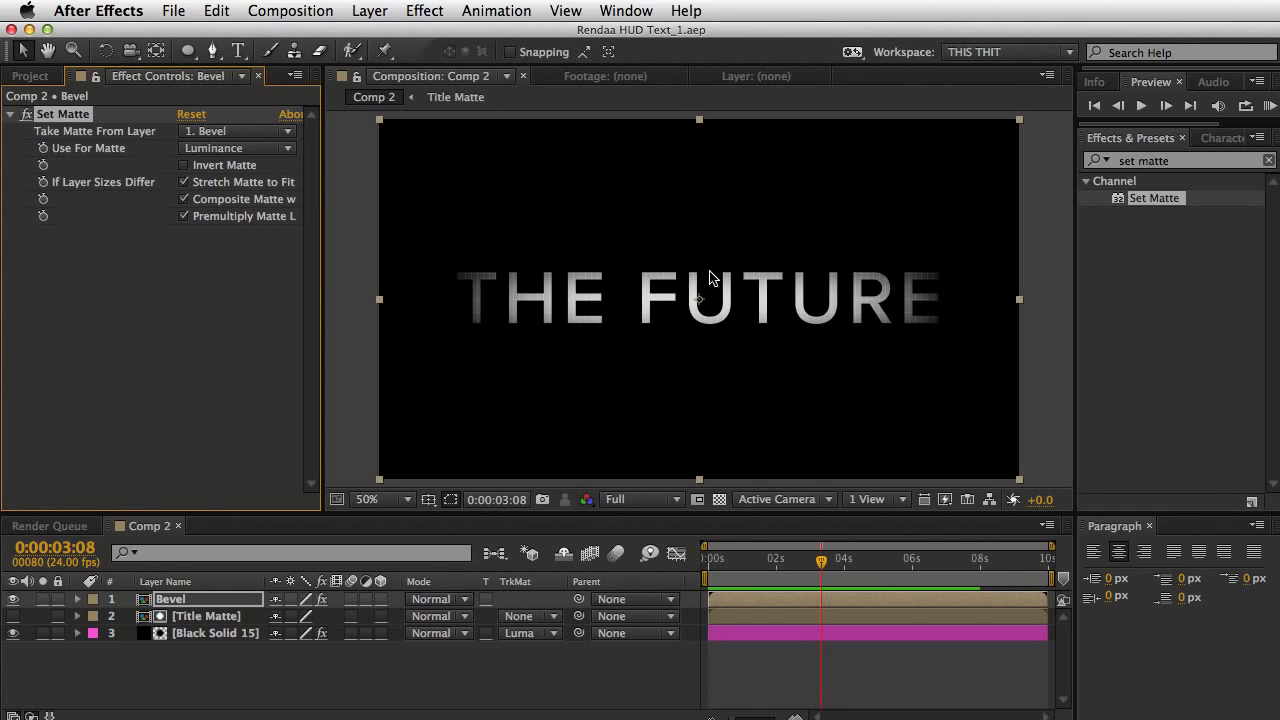
# Step: Apply the Fill effect to the Bevel layer and set its color to black
pyautogui.click(1205, 161)
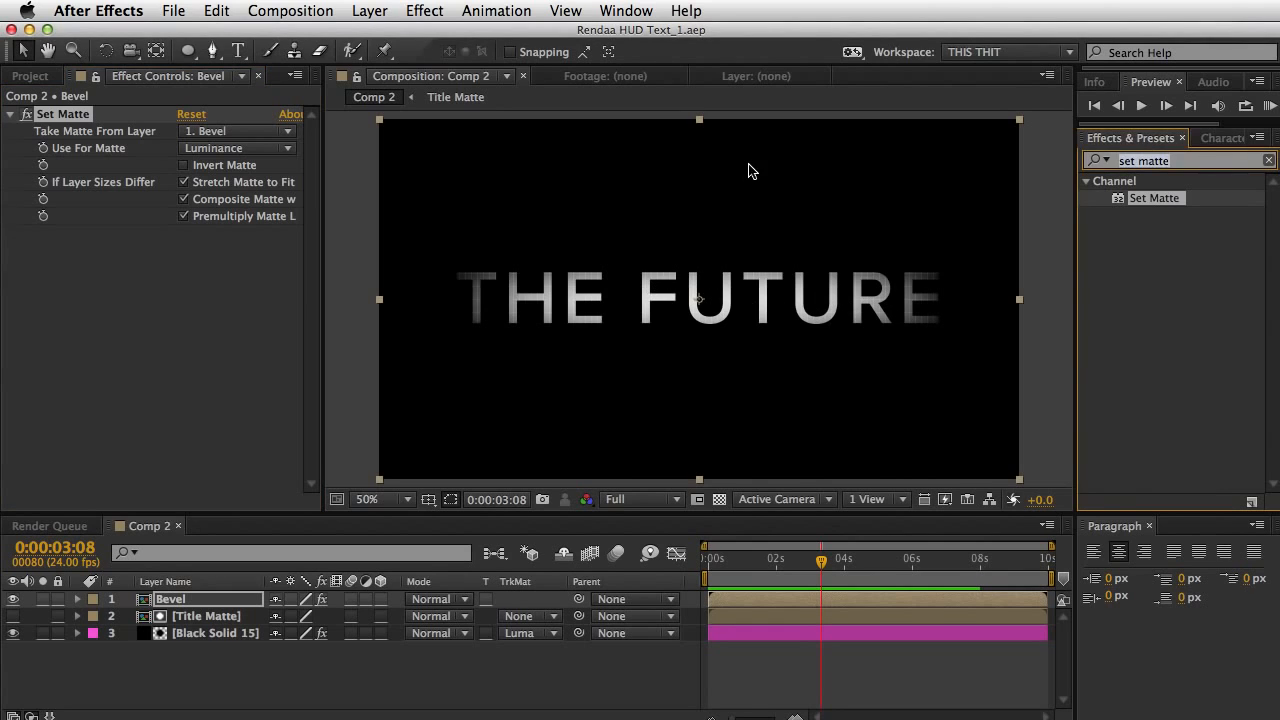
pyautogui.write('fill')
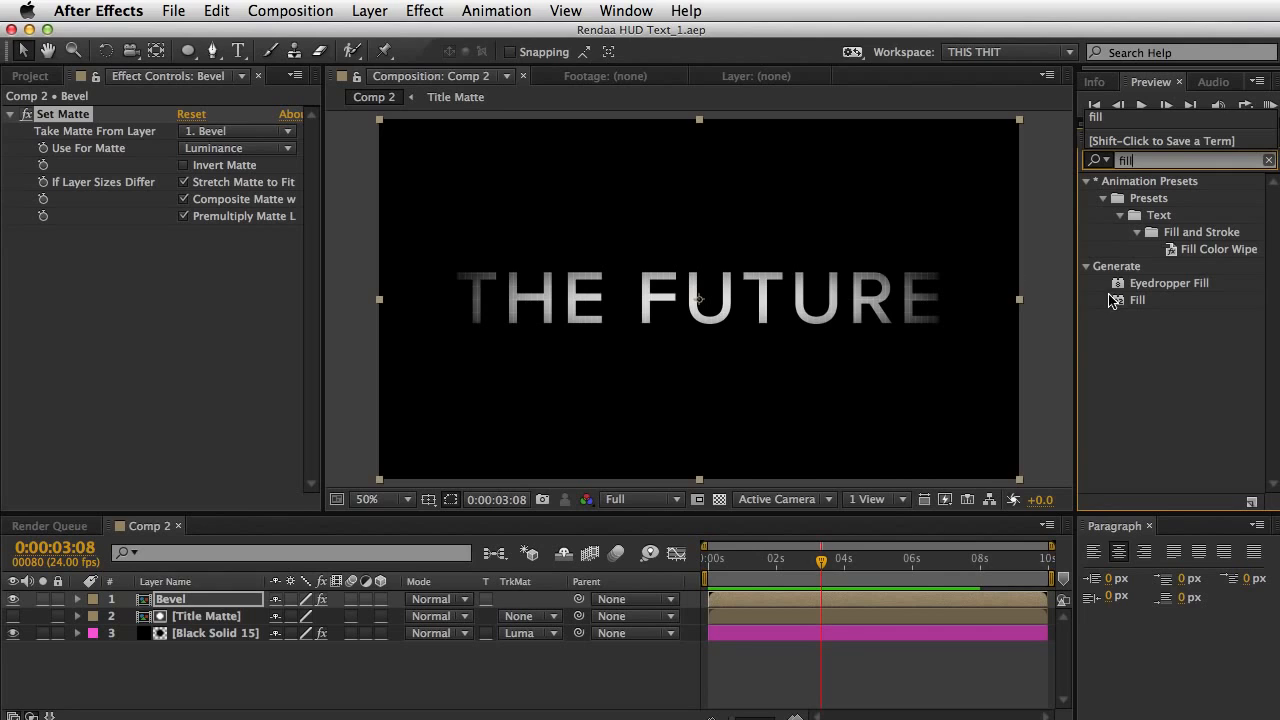
pyautogui.moveTo(1138, 300); pyautogui.dragTo(200, 600)
pyautogui.click(188, 284)
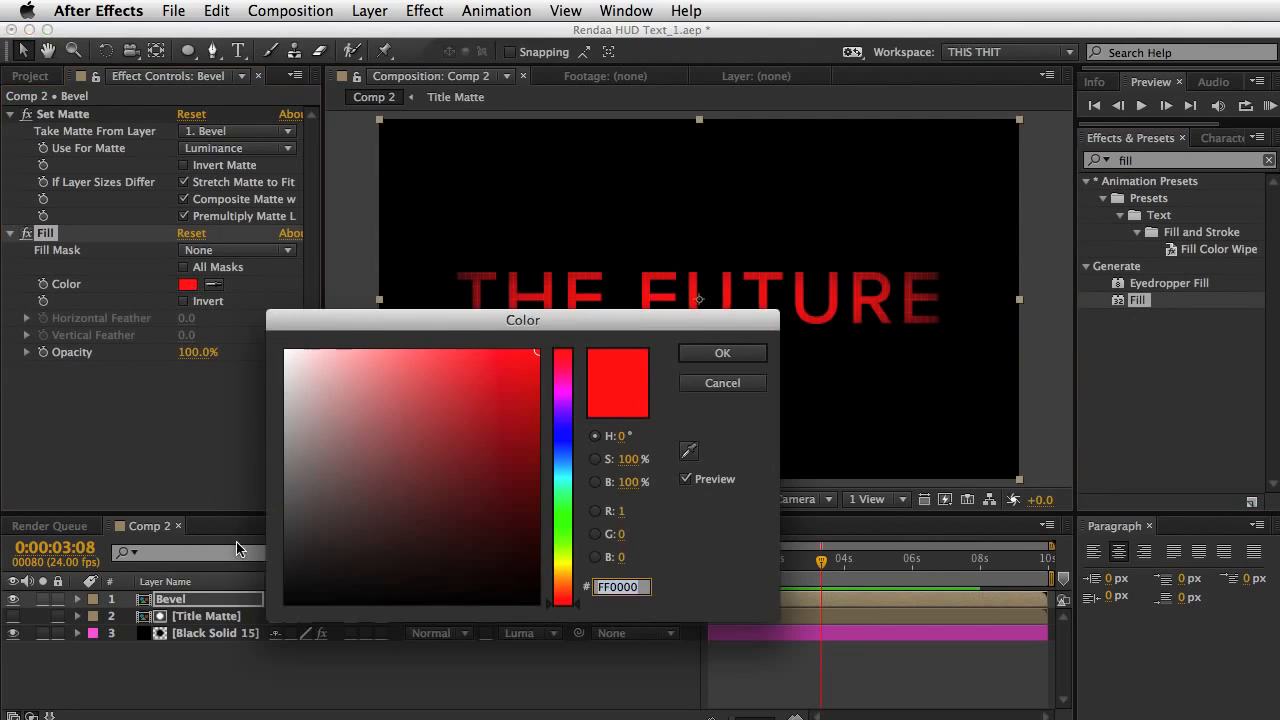
pyautogui.click(287, 603)
pyautogui.click(736, 356)
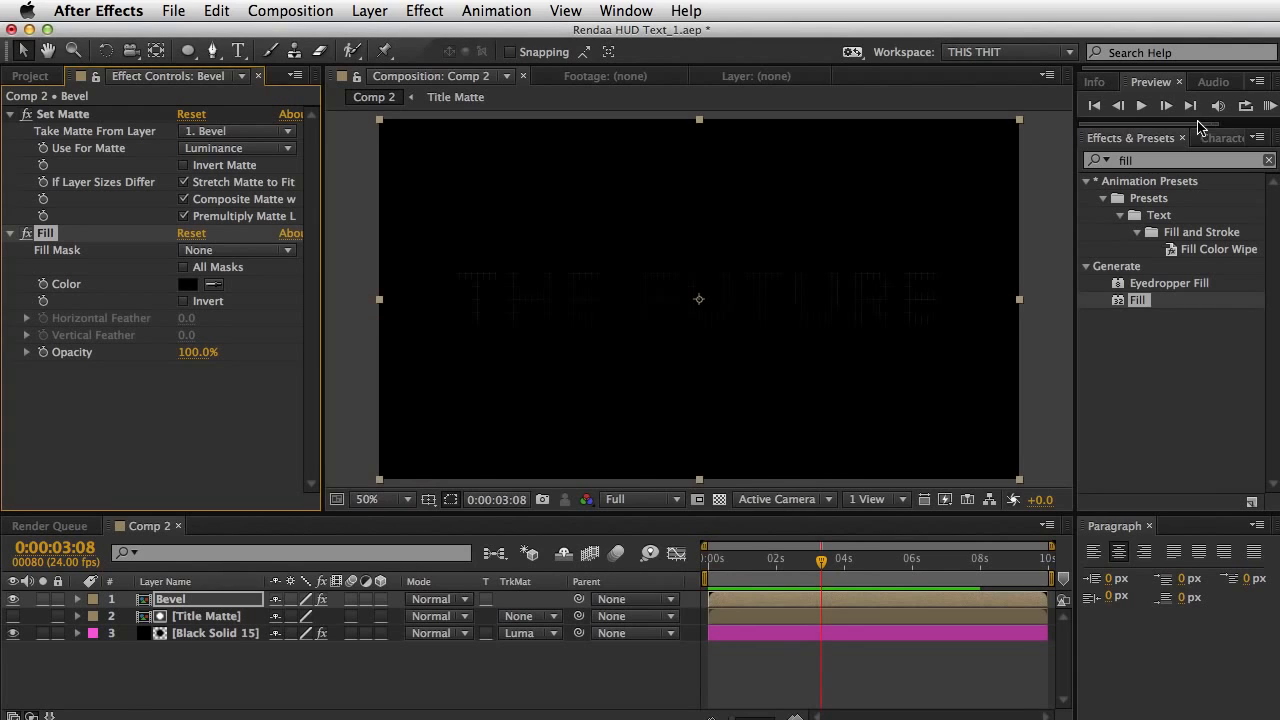
# Step: Find the Bevel Alpha effect and apply it to the Bevel layer below Fill
pyautogui.click(1163, 160)
pyautogui.write('v')
pyautogui.press('BackSpace')
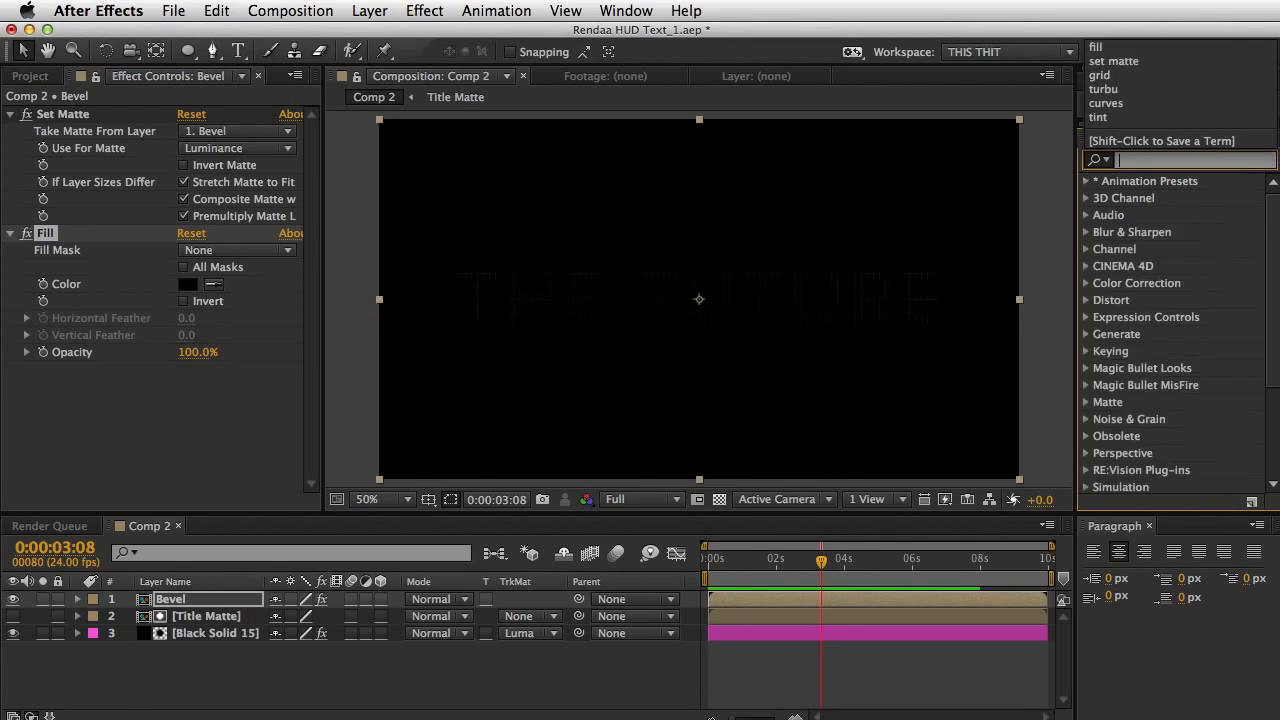
pyautogui.write('bece')
pyautogui.press('BackSpace')
pyautogui.press('BackSpace')
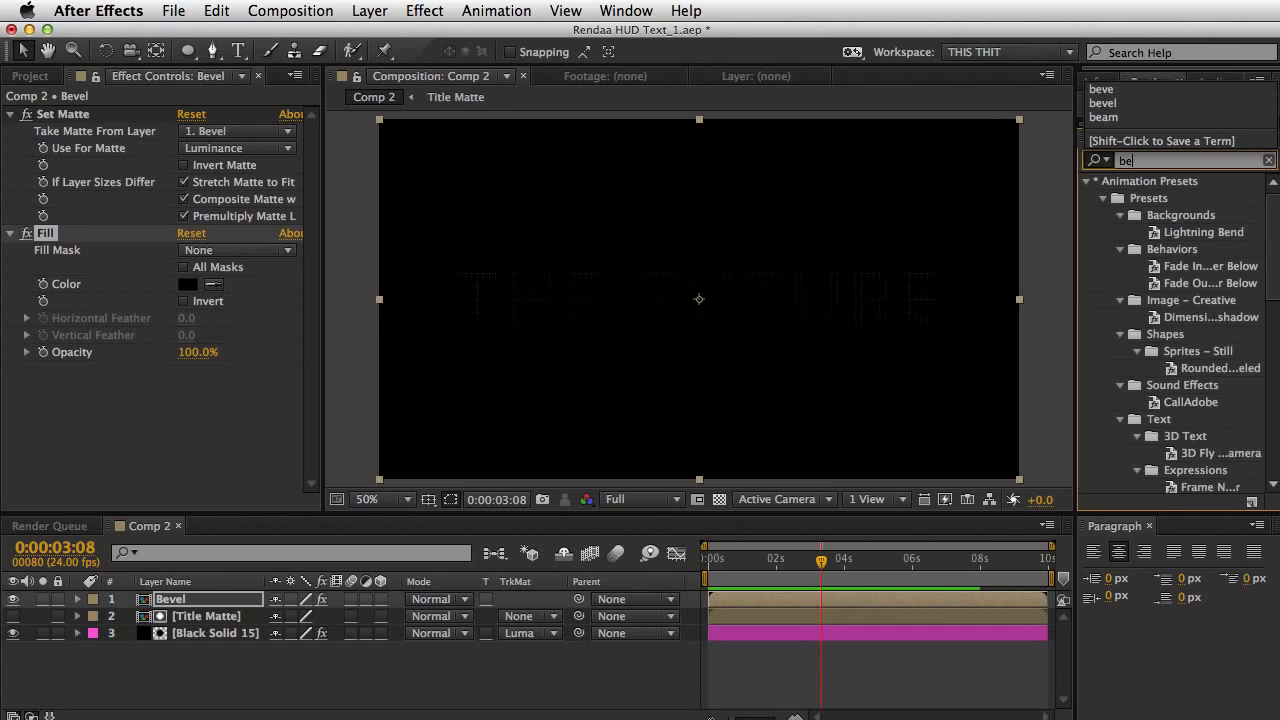
pyautogui.write('vel')
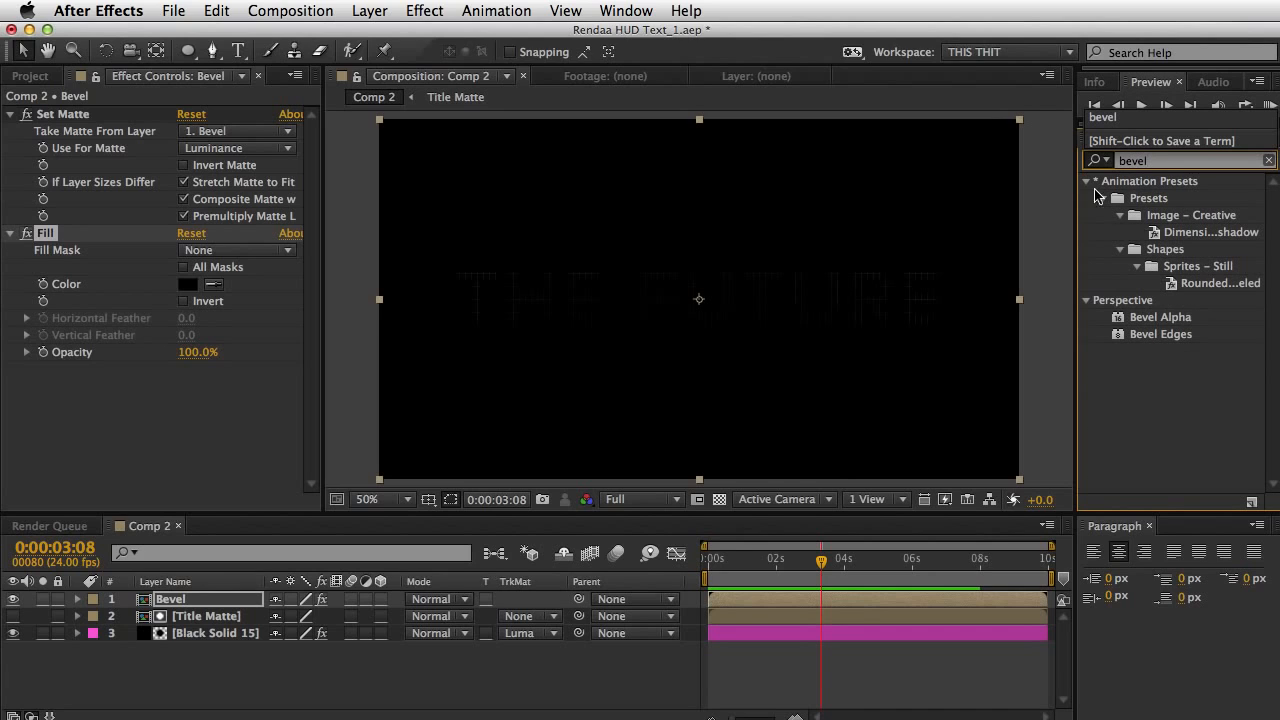
pyautogui.moveTo(1164, 316); pyautogui.dragTo(178, 408)
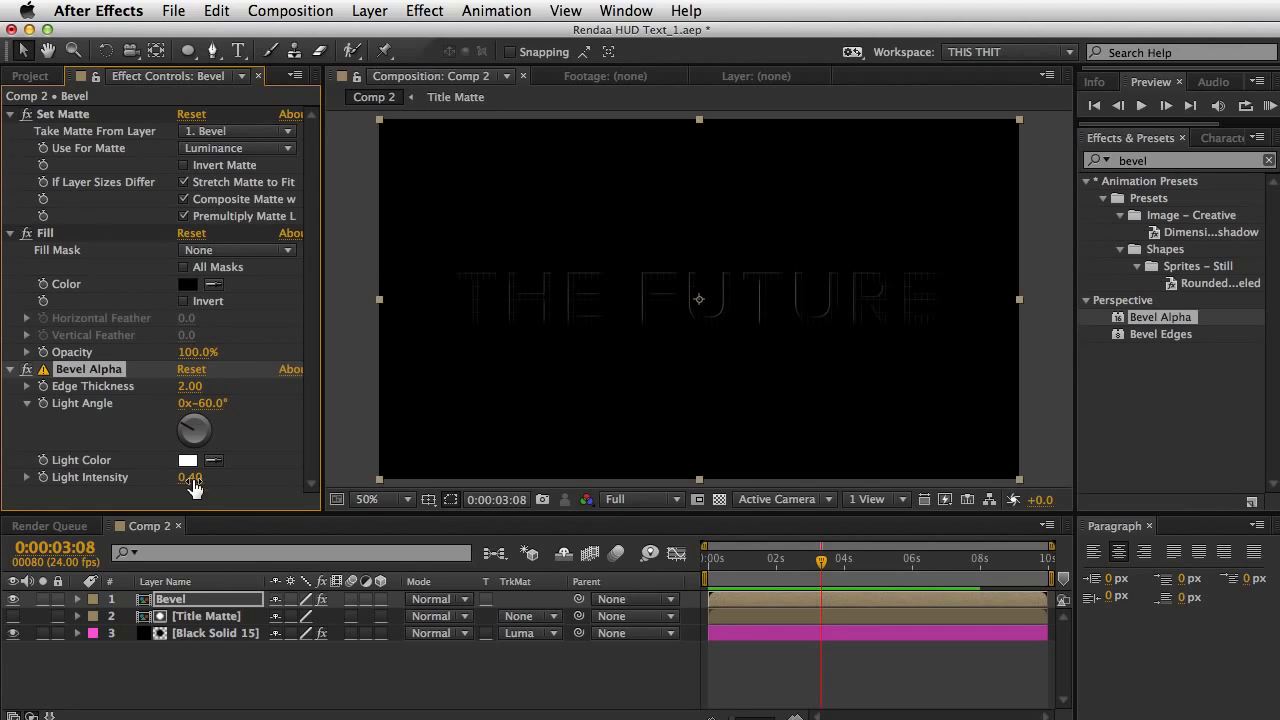
# Step: Set Bevel Alpha to intensity 1.00, angle -42° and thickness 1.00, and add a copy with angle -240° and intensity 0.40
pyautogui.moveTo(190, 478); pyautogui.dragTo(287, 480)
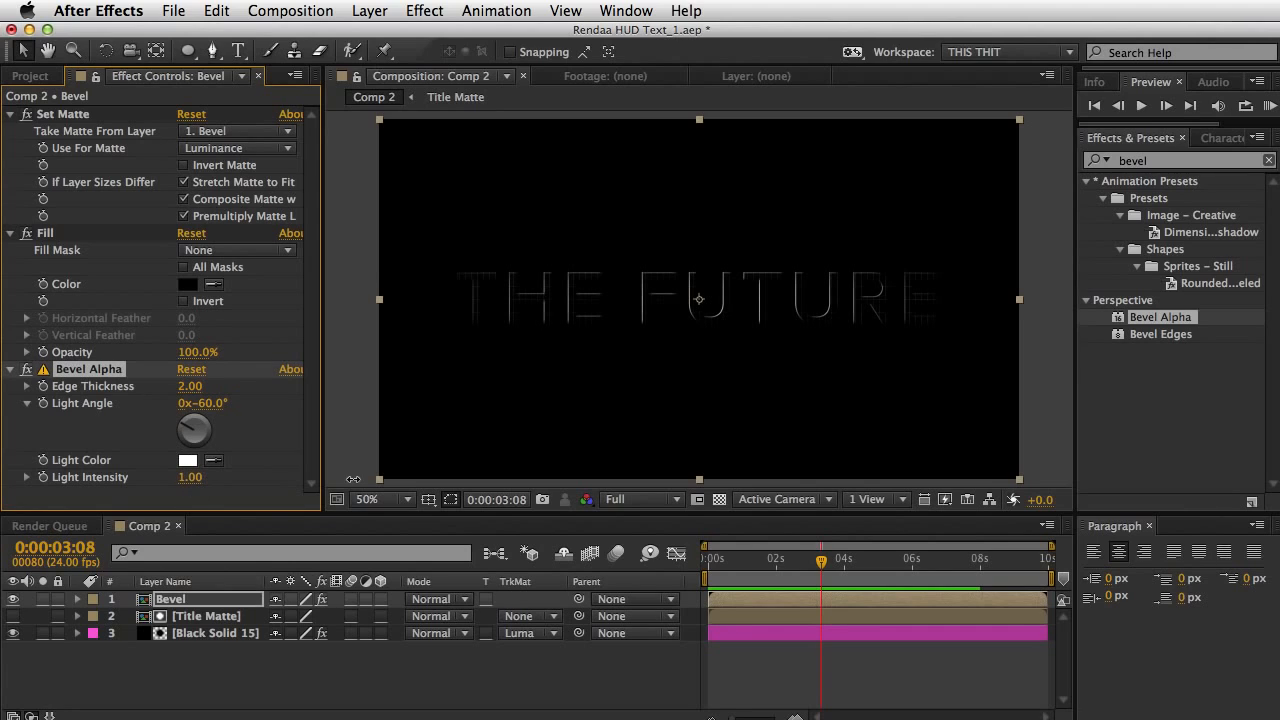
pyautogui.moveTo(197, 435)
pyautogui.mouseDown()
pyautogui.moveTo(193, 419)
pyautogui.moveTo(177, 420)
pyautogui.mouseUp()
pyautogui.click(189, 386)
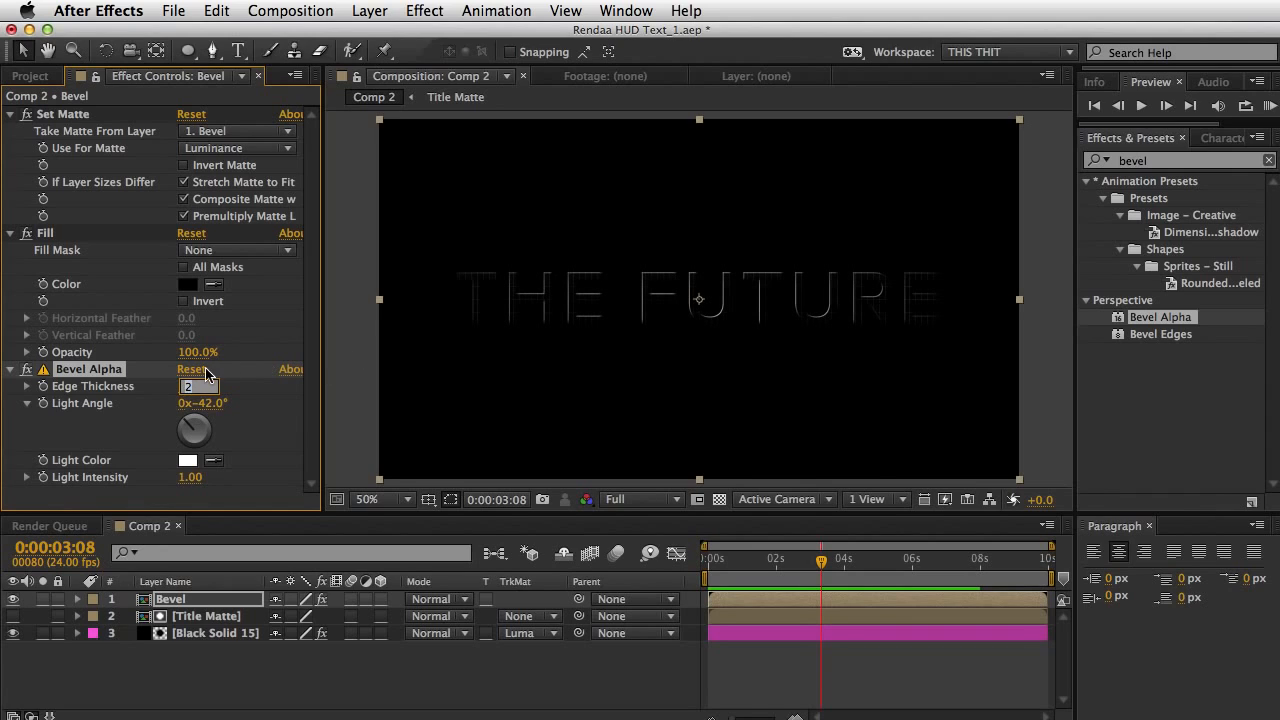
pyautogui.press('Return')
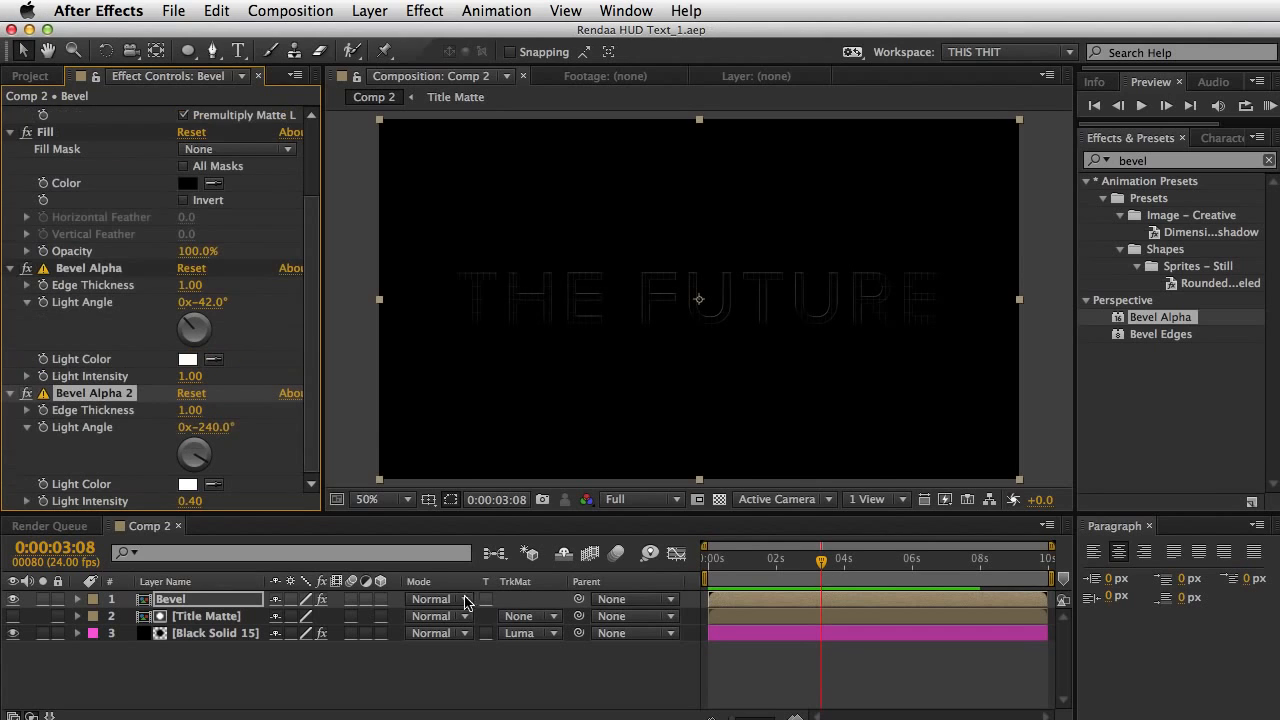
# Step: Set the Bevel layer's blending mode to Add and save the project
pyautogui.click(452, 599)
pyautogui.click(443, 374)
pyautogui.click(766, 677)
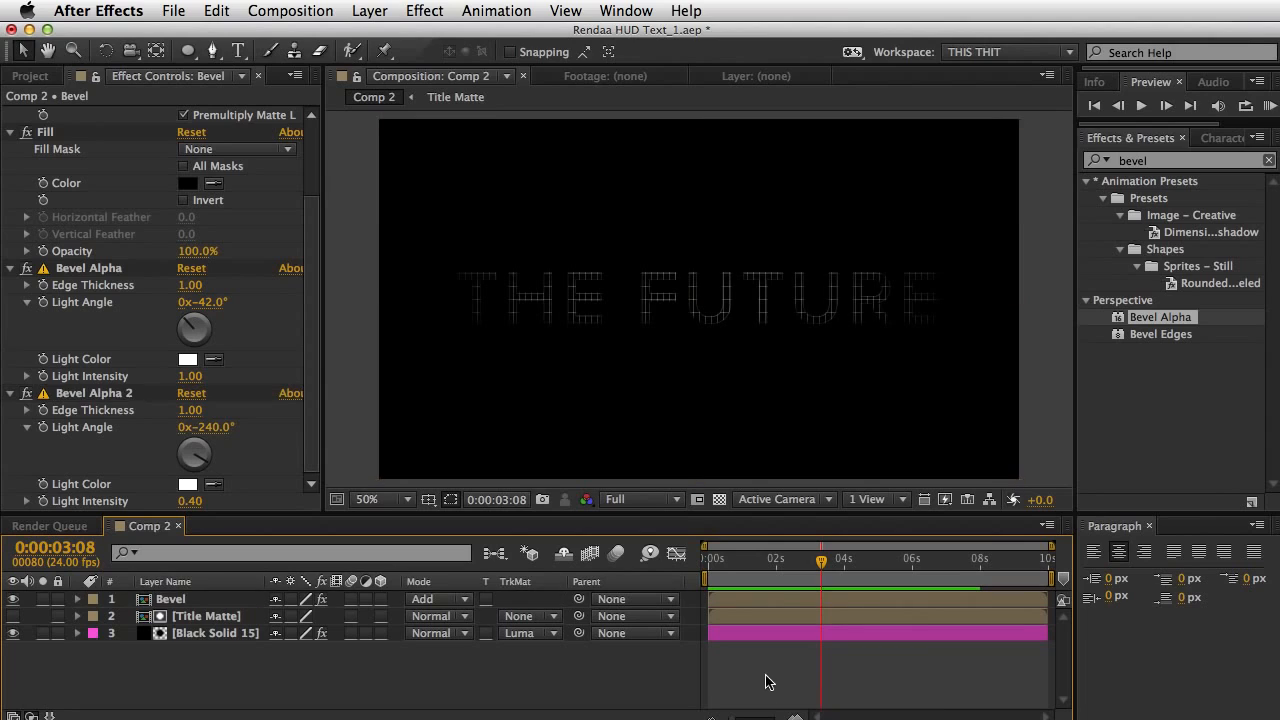
pyautogui.press('super+s')
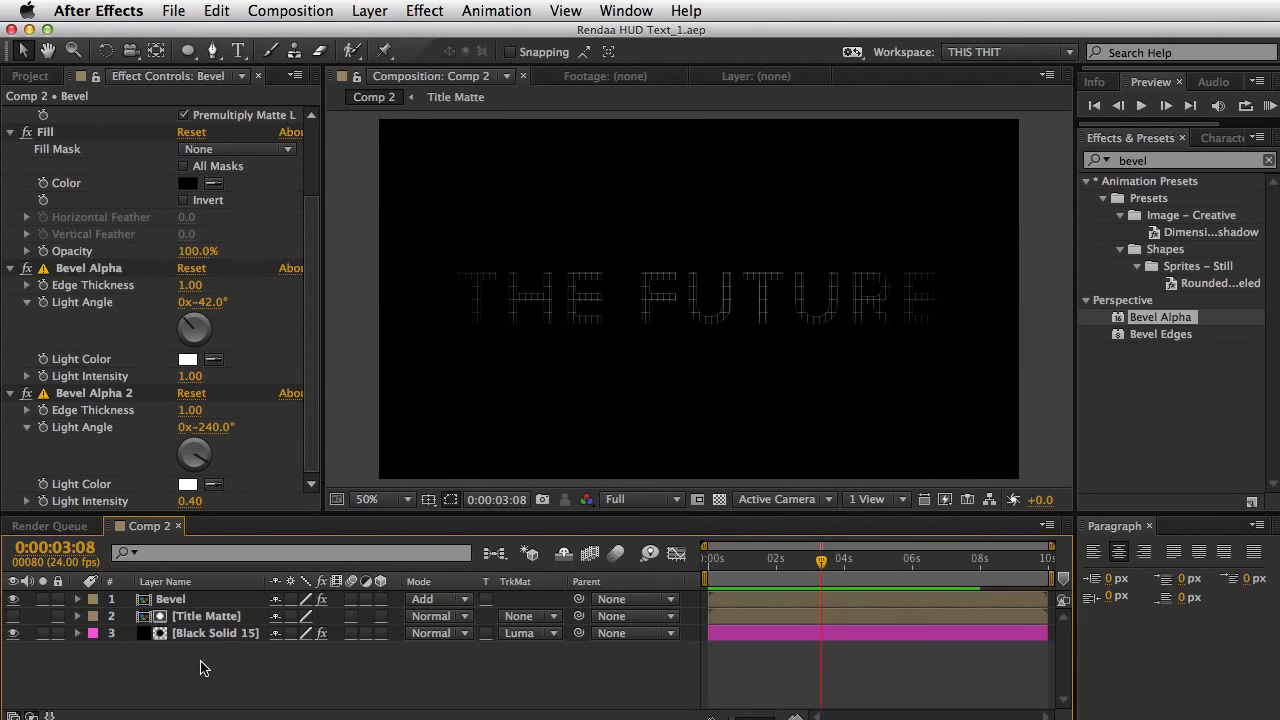
# Step: Set the black solid's blending mode to Screen, turn all three layers into 3D layers, and save the project
pyautogui.click(432, 633)
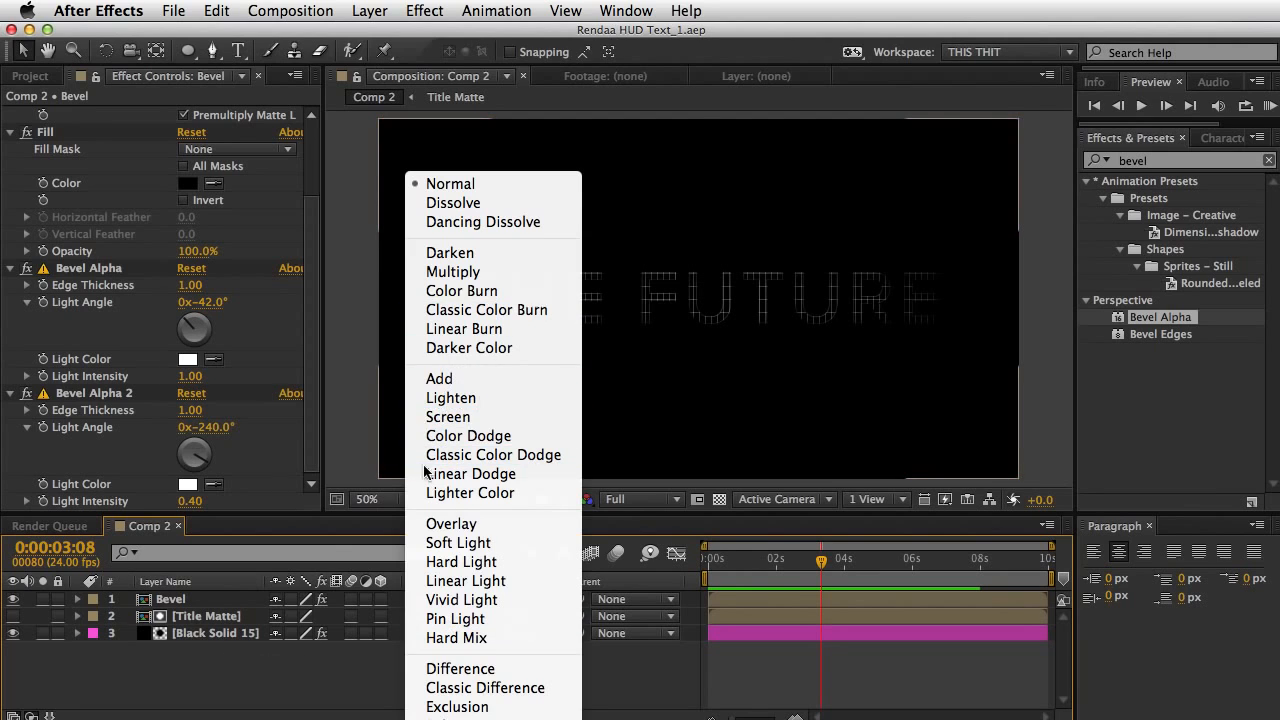
pyautogui.click(292, 631)
pyautogui.click(224, 641)
pyautogui.click(432, 633)
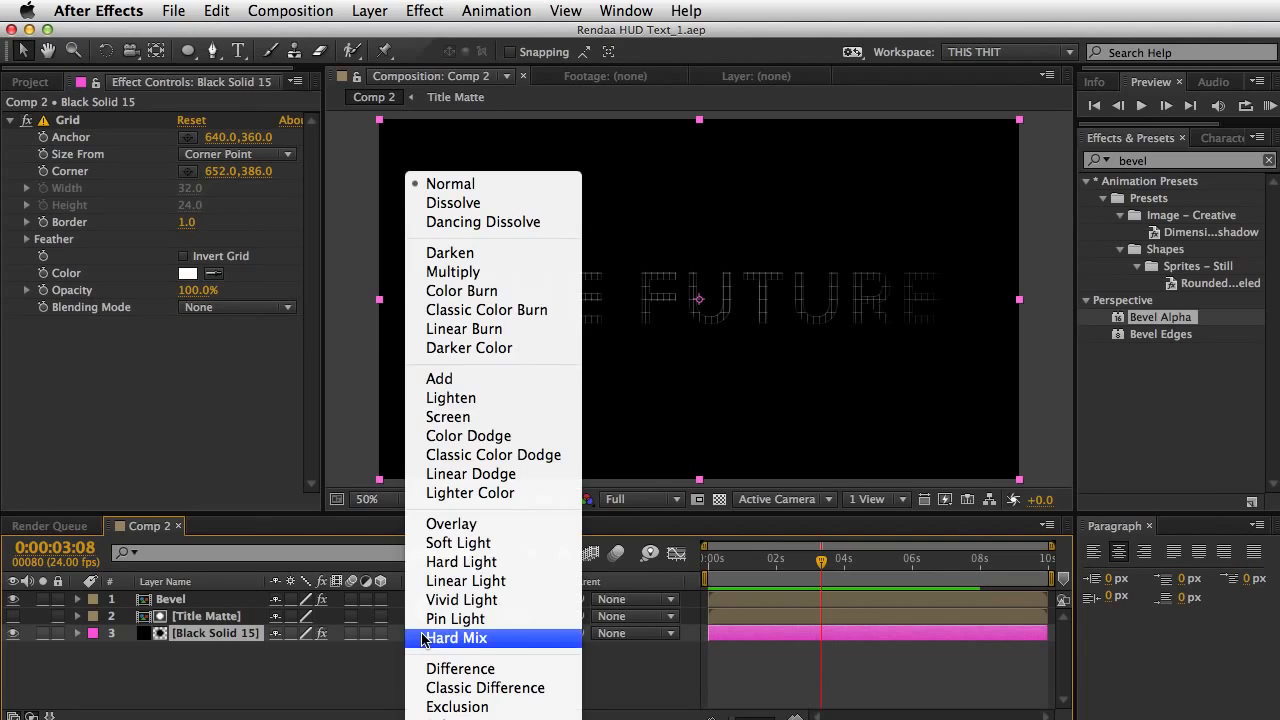
pyautogui.click(487, 424)
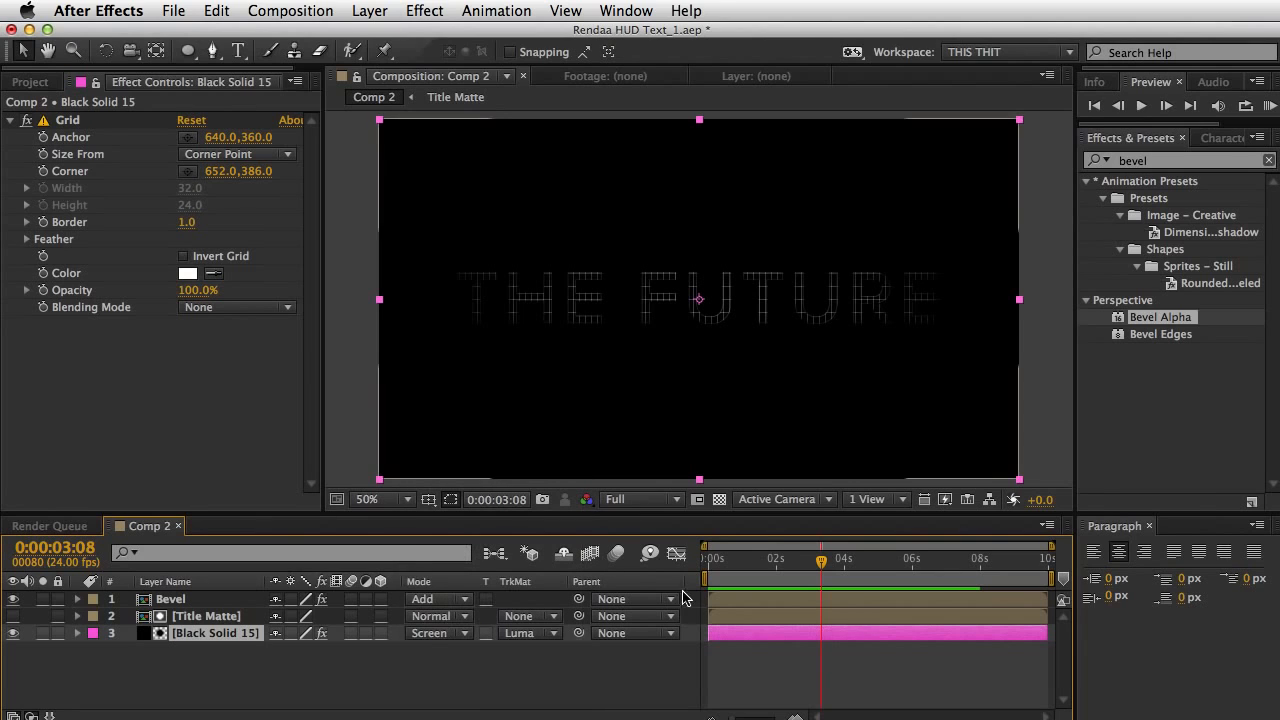
pyautogui.press('super+s')
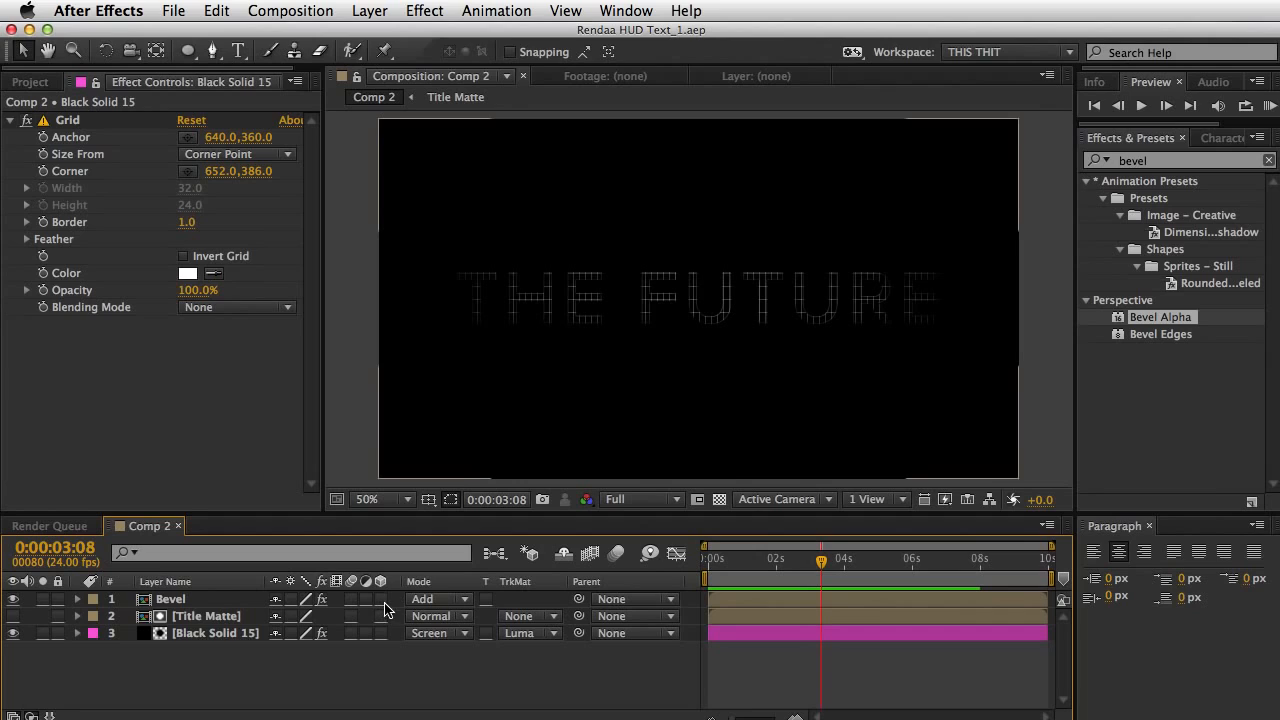
pyautogui.moveTo(381, 599); pyautogui.dragTo(380, 706)
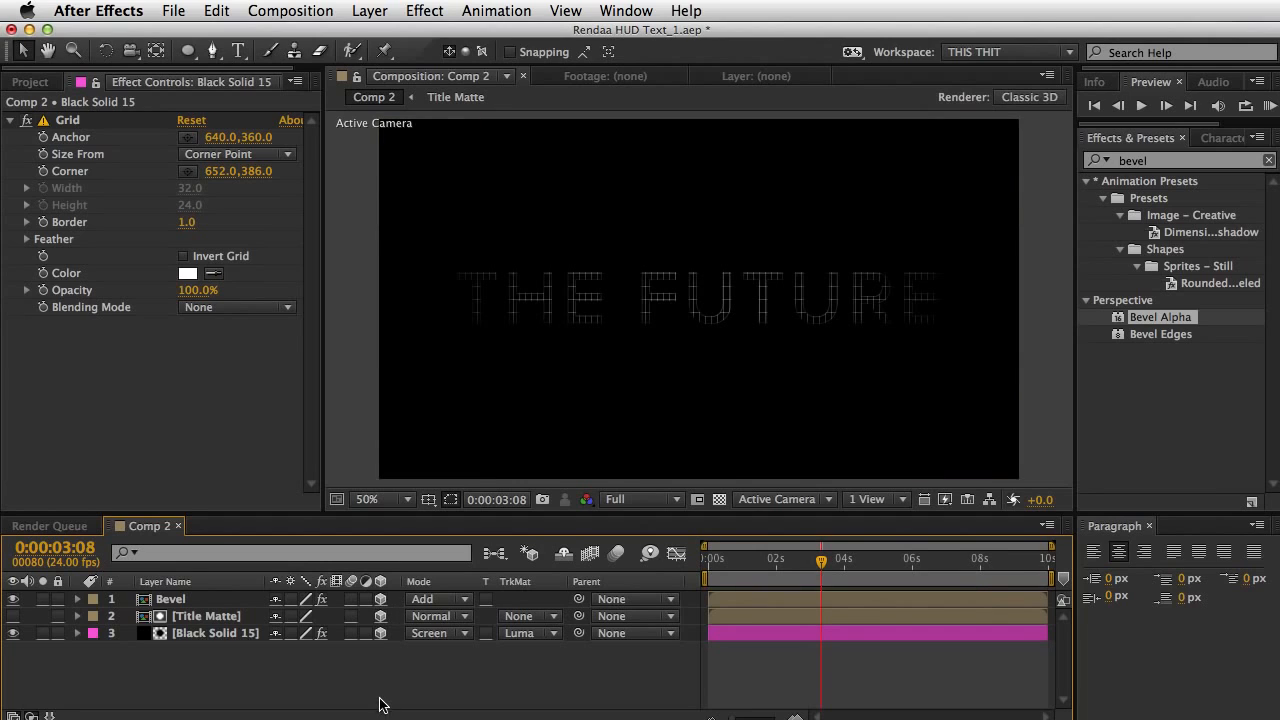
pyautogui.press('super+s')
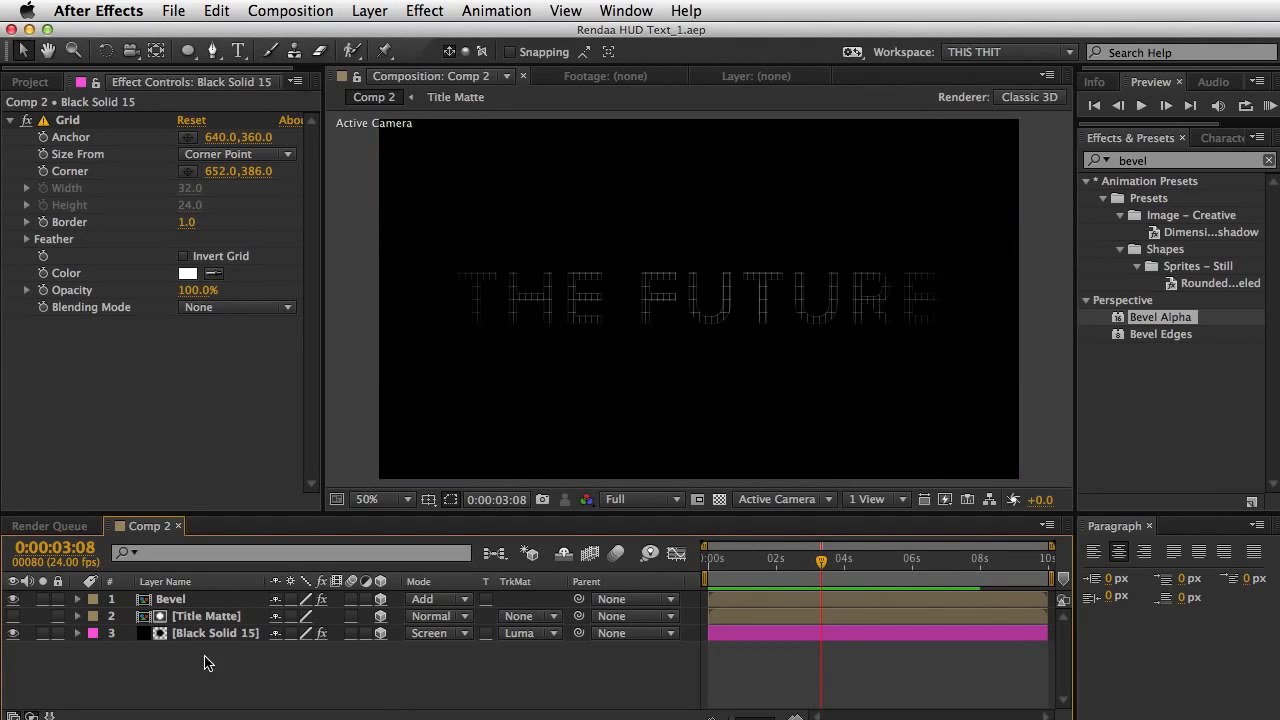
# Step: Duplicate the Title Matte and black solid pair, and push the lower pair back in depth along Z
pyautogui.moveTo(205, 663); pyautogui.dragTo(215, 624)
pyautogui.press('super+d')
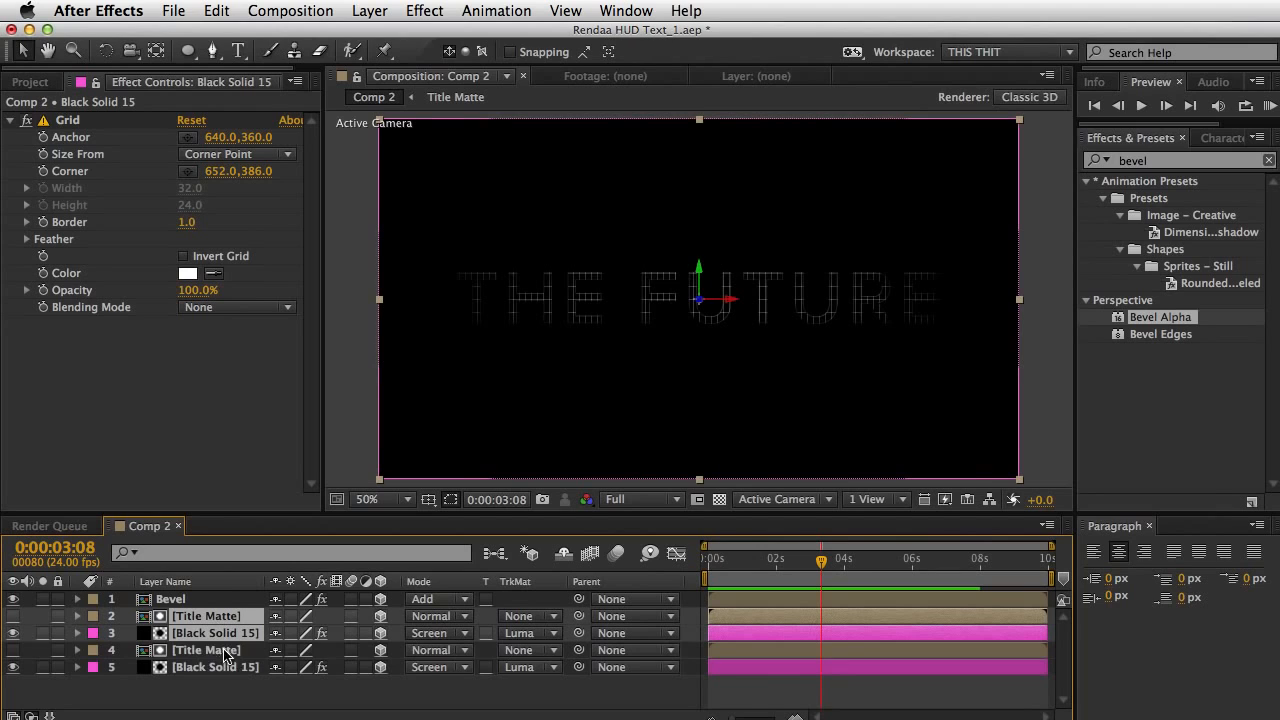
pyautogui.moveTo(230, 677); pyautogui.dragTo(226, 652)
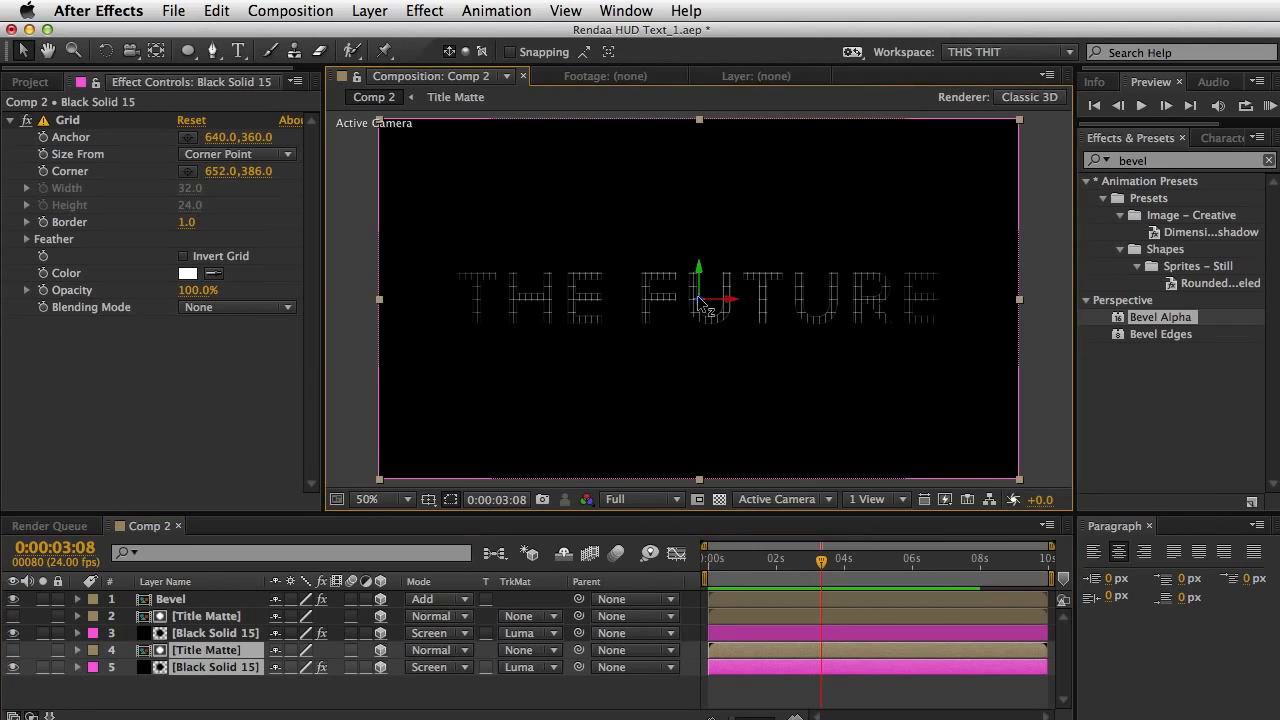
pyautogui.moveTo(699, 301); pyautogui.dragTo(699, 316)
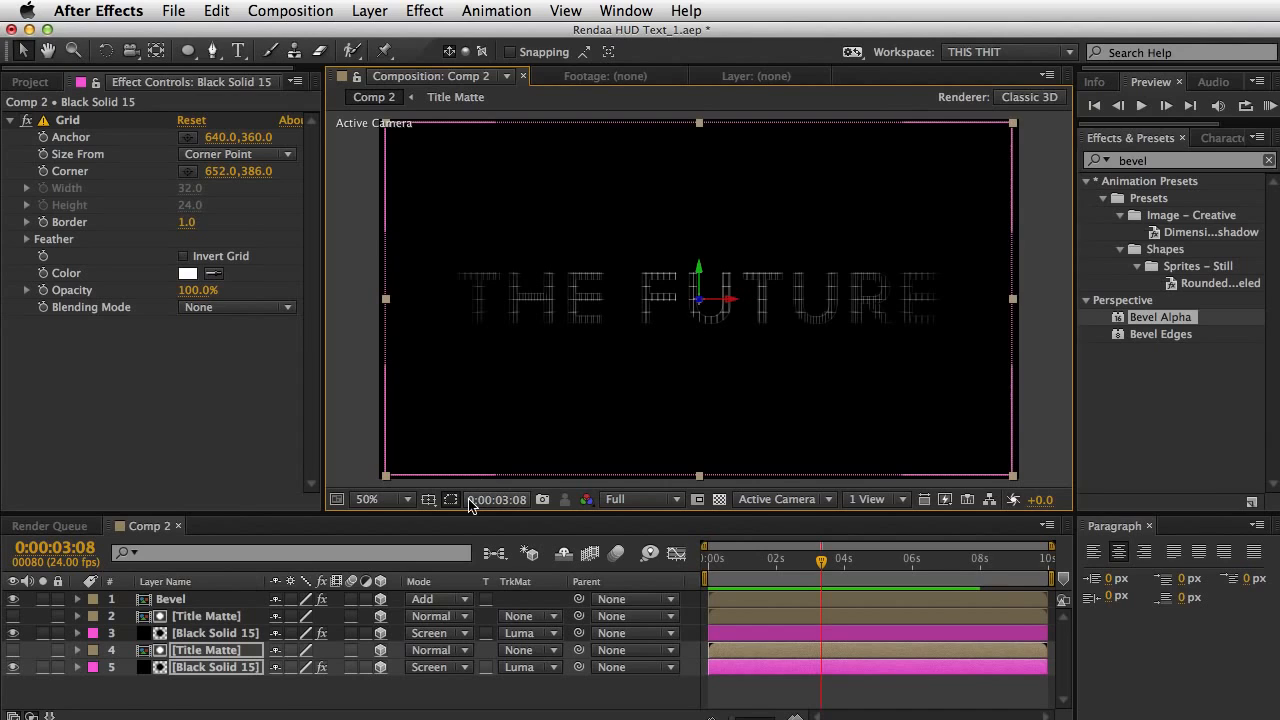
# Step: Lower the rear pair's opacity to 69% and move the rear solid's Grid corner point to about 660, 386
pyautogui.press('t')
pyautogui.moveTo(284, 706); pyautogui.dragTo(250, 704)
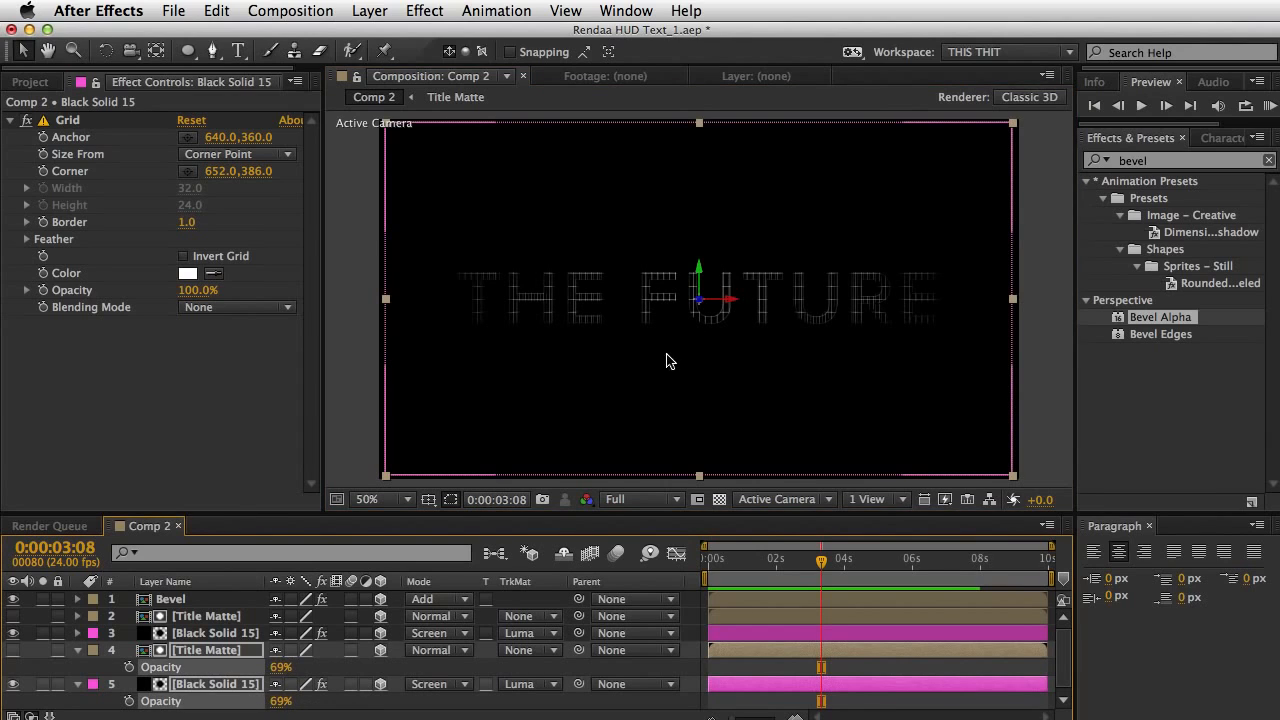
pyautogui.click(70, 120)
pyautogui.moveTo(703, 314)
pyautogui.mouseDown()
pyautogui.moveTo(722, 318)
pyautogui.moveTo(709, 314)
pyautogui.mouseUp()
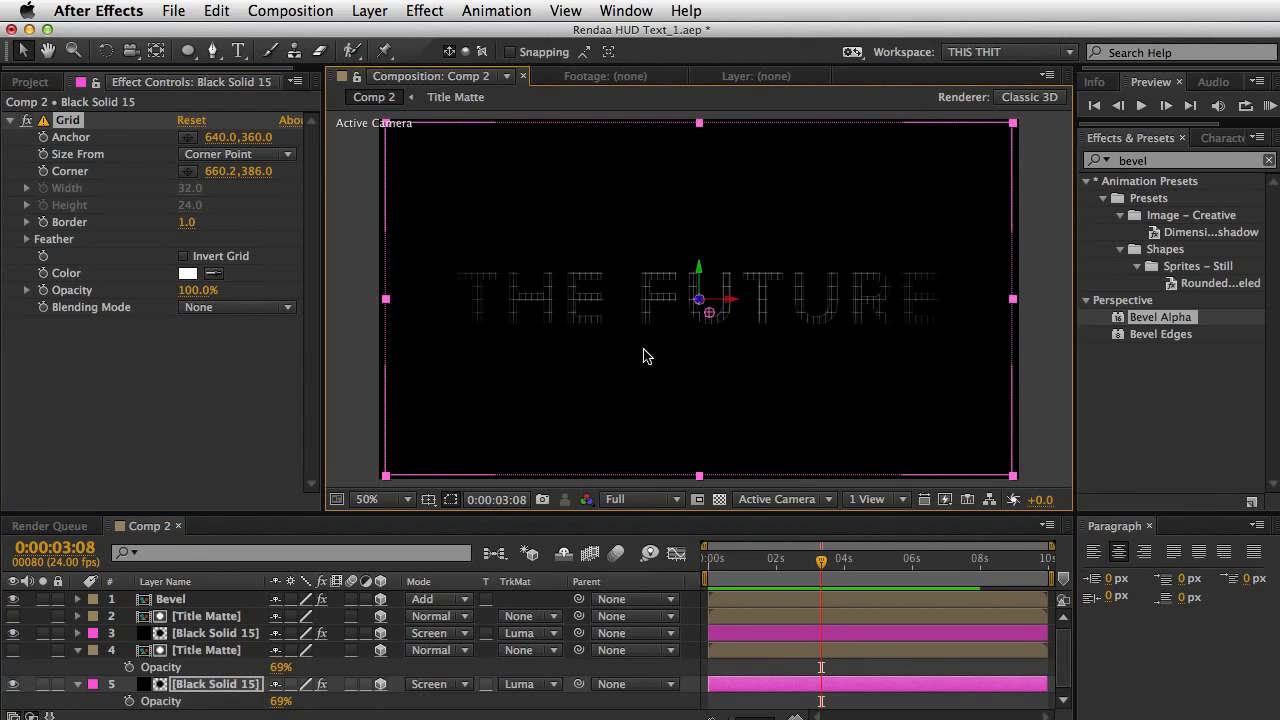
pyautogui.click(77, 650)
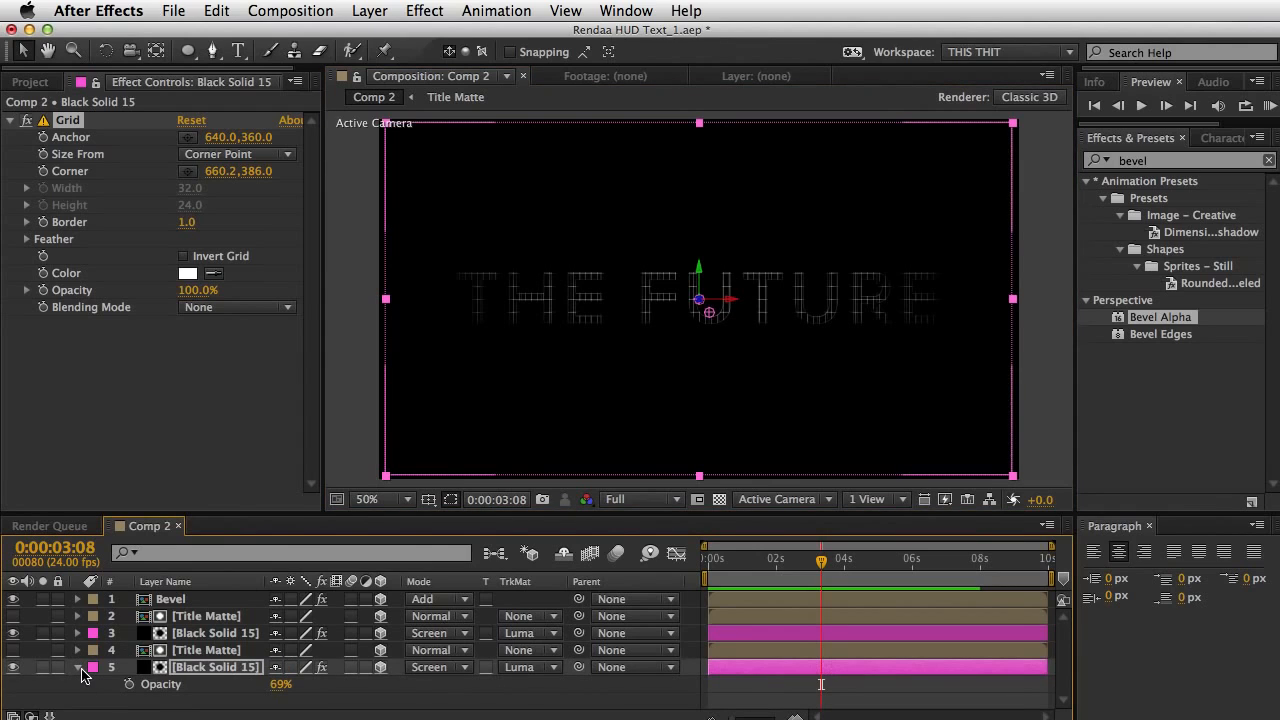
pyautogui.click(77, 667)
# Step: Duplicate the upper Title Matte and black solid pair, and push the new pair back in depth to Z 80
pyautogui.click(209, 636)
pyautogui.click(213, 618)
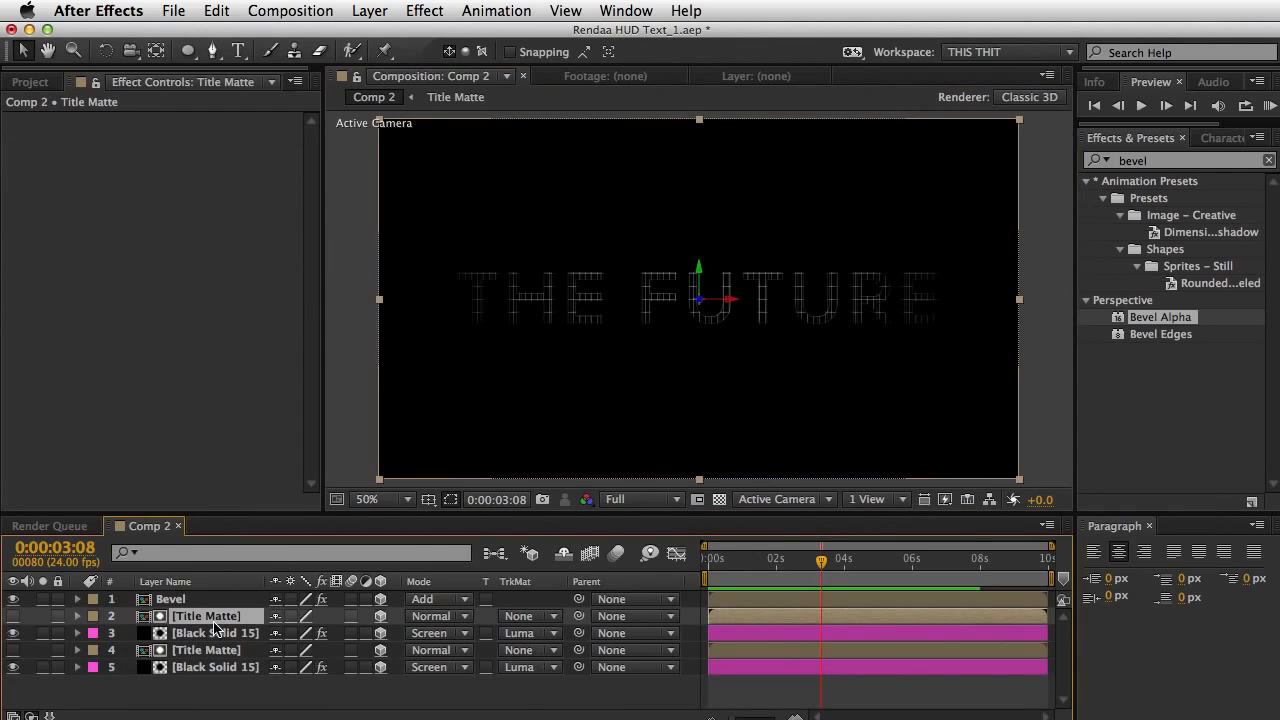
pyautogui.keyDown('shift'); pyautogui.click(213, 636); pyautogui.keyUp('shift')
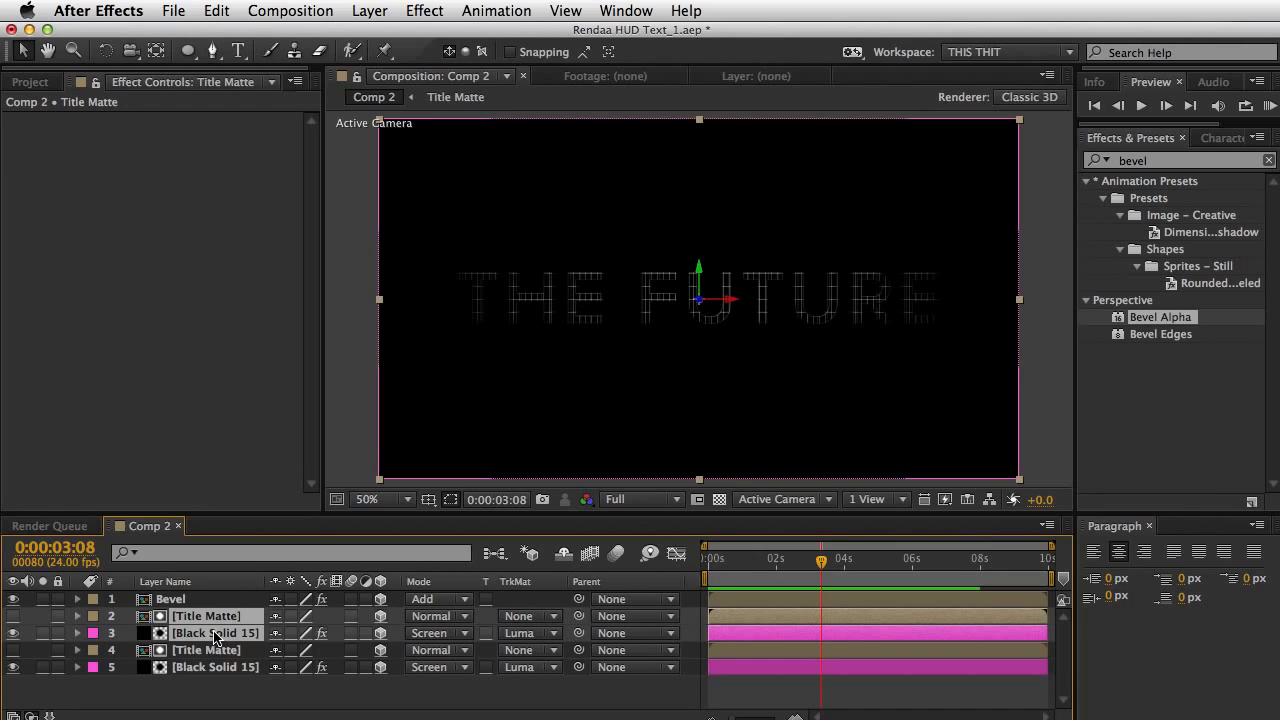
pyautogui.press('super+d')
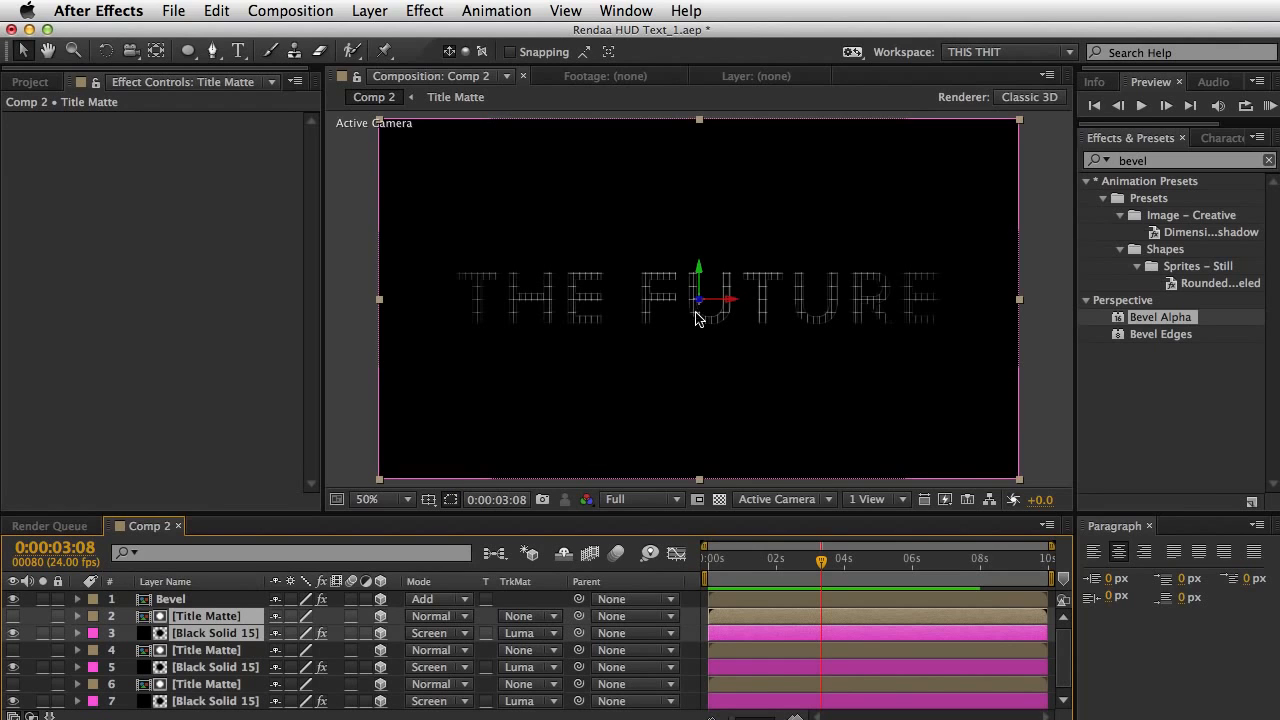
pyautogui.moveTo(701, 304); pyautogui.dragTo(707, 350)
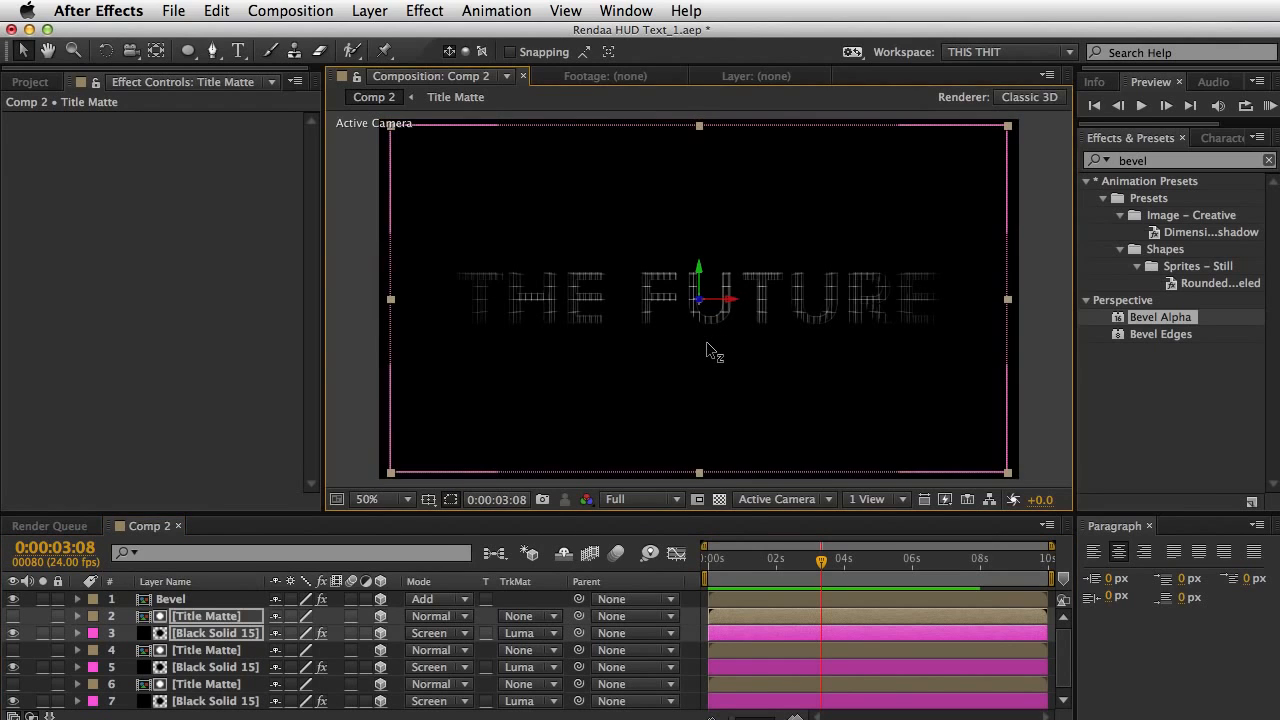
# Step: Set the opacity of the new Title Matte and black solid pair to 72% and collapse their properties
pyautogui.press('t')
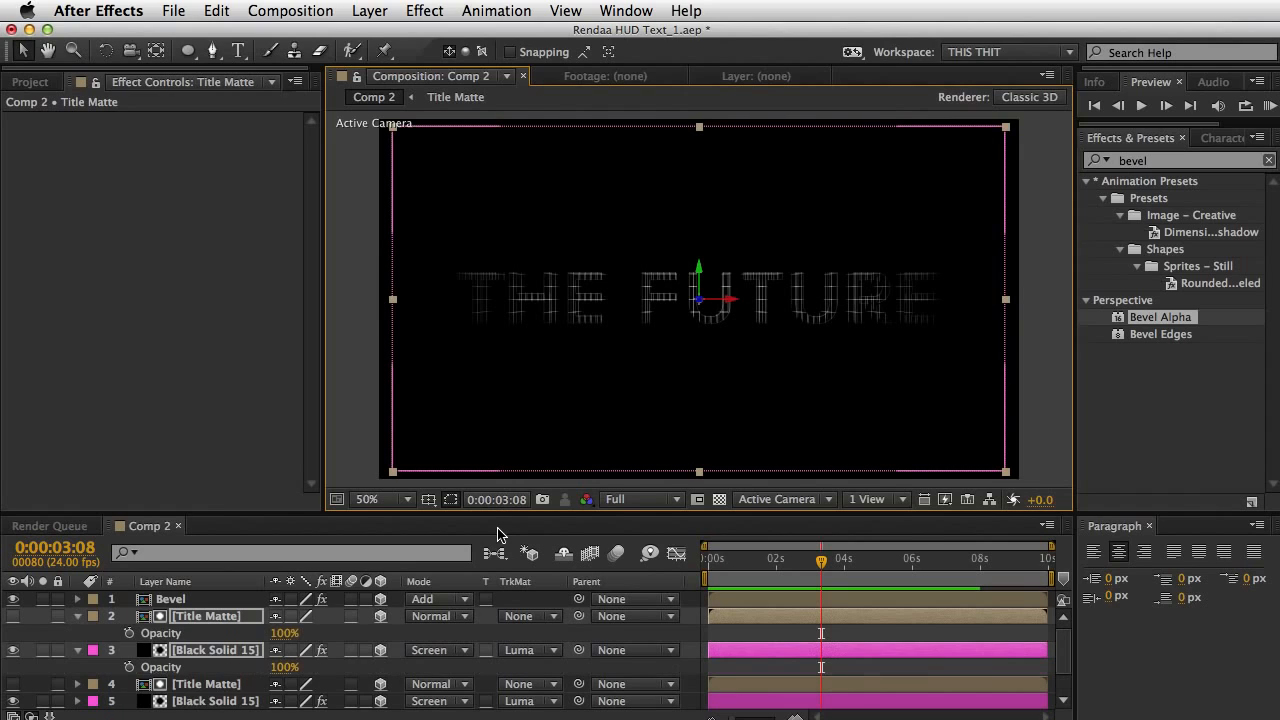
pyautogui.moveTo(283, 635)
pyautogui.mouseDown()
pyautogui.moveTo(243, 633)
pyautogui.moveTo(262, 633)
pyautogui.mouseUp()
pyautogui.click(75, 621)
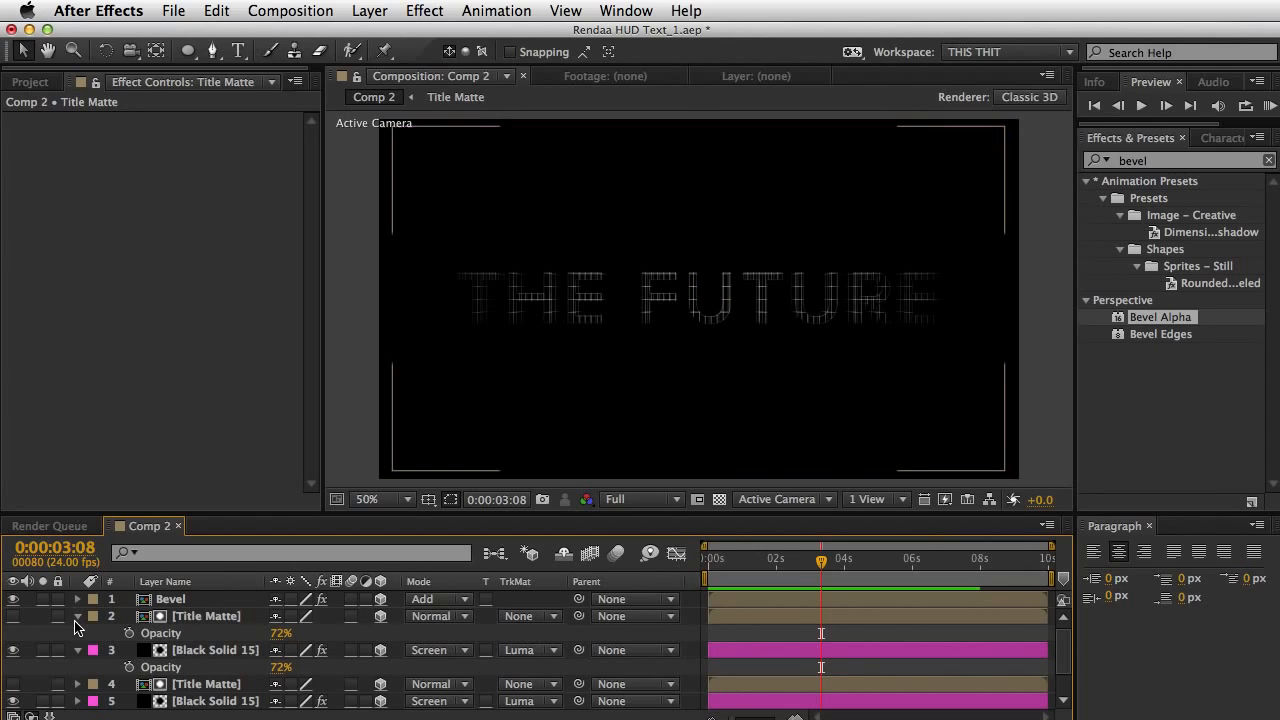
pyautogui.click(77, 617)
pyautogui.click(77, 617)
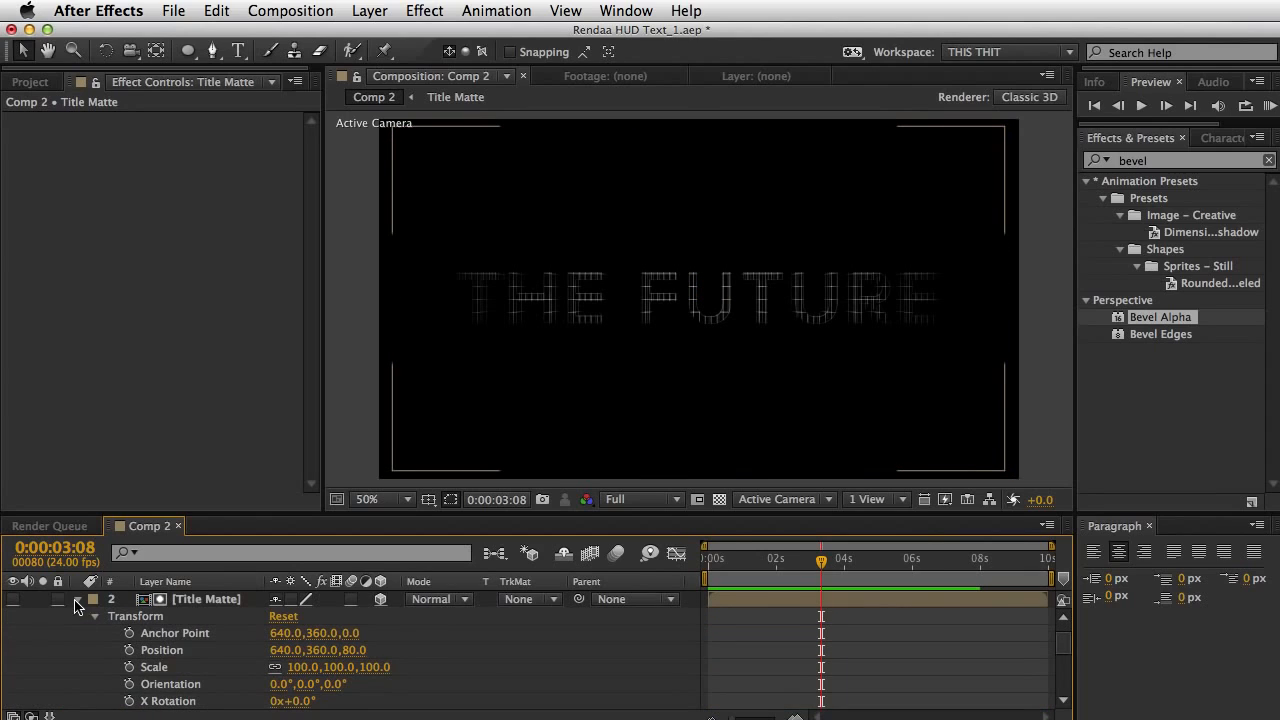
pyautogui.click(77, 600)
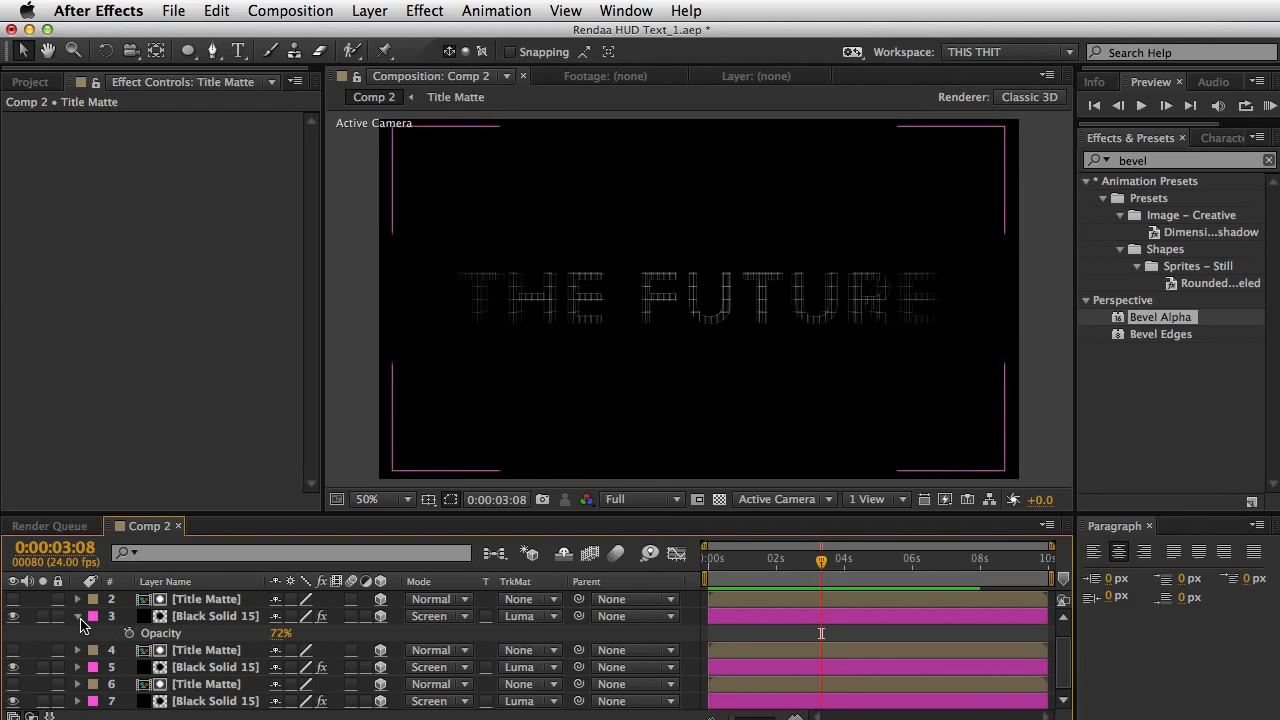
pyautogui.click(79, 618)
# Step: Duplicate the Title Matte and black solid pair directly below the Bevel layer
pyautogui.click(203, 636)
pyautogui.keyDown('shift'); pyautogui.click(204, 622); pyautogui.keyUp('shift')
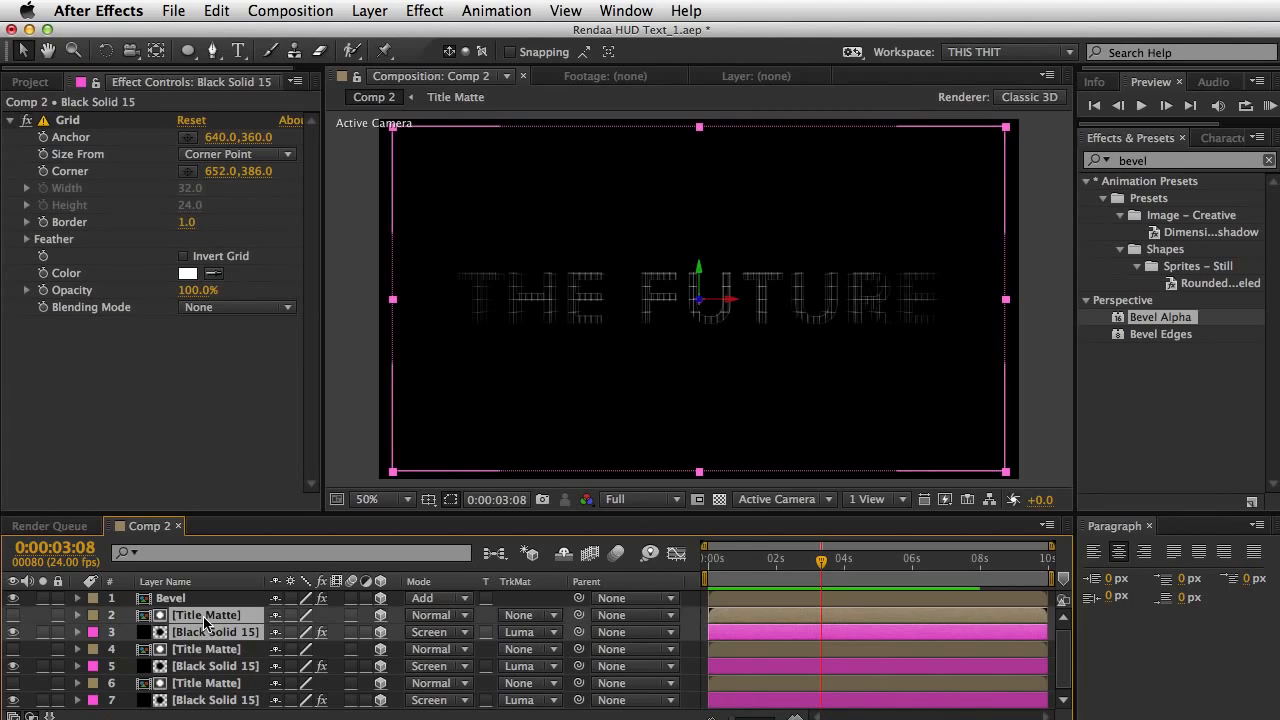
pyautogui.press('super+d')
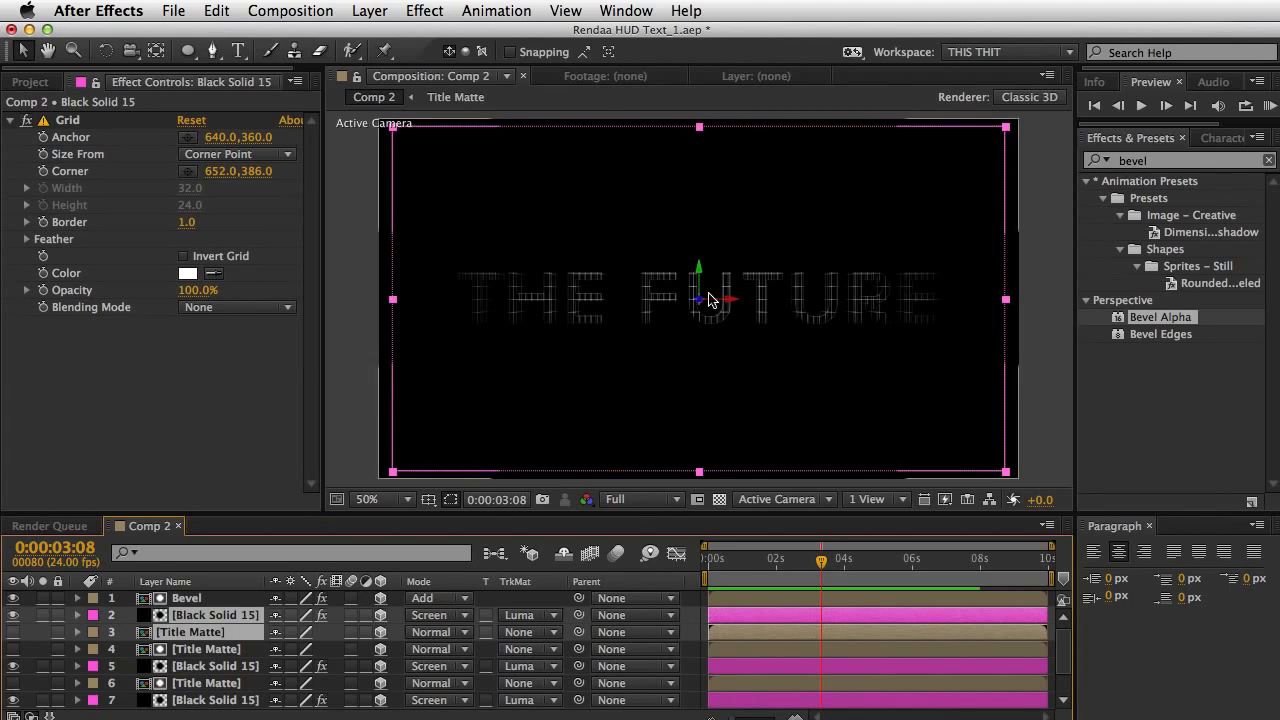
# Step: Adjust the newly duplicated Title Matte and black solid pair's depth, deselect it and save the project
pyautogui.moveTo(698, 300); pyautogui.dragTo(745, 312)
pyautogui.click(1035, 368)
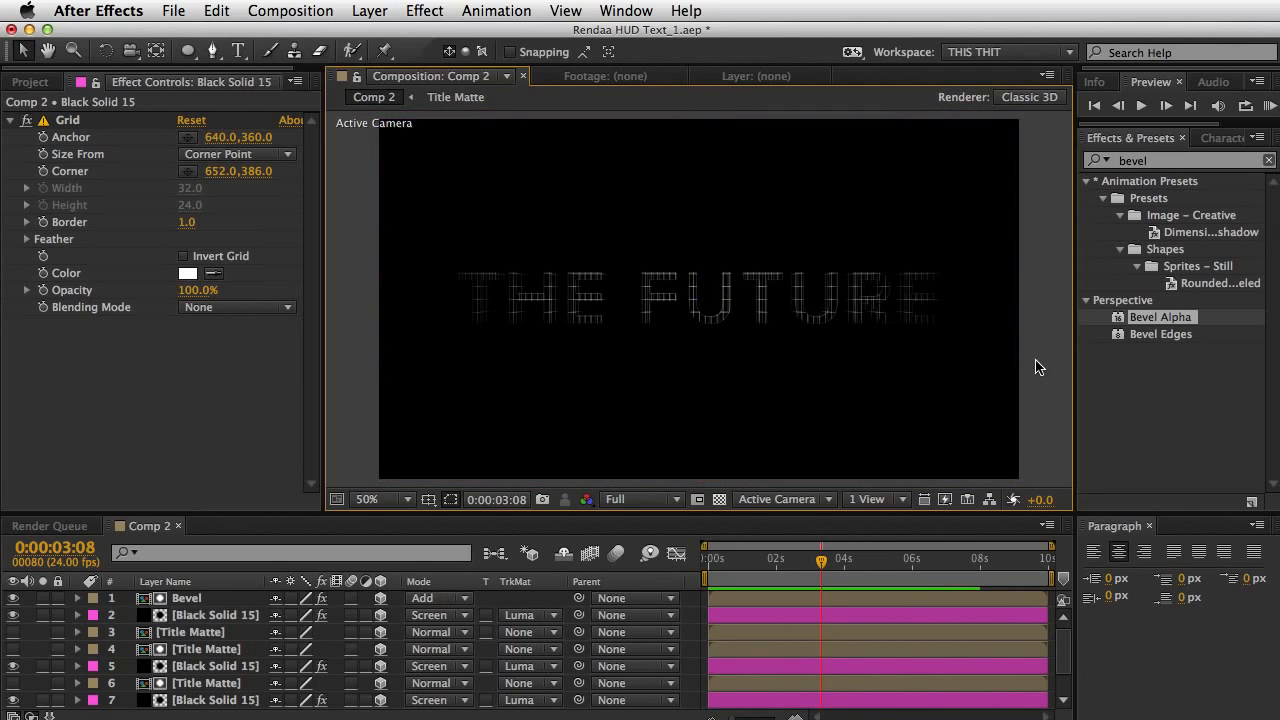
pyautogui.press('super+s')
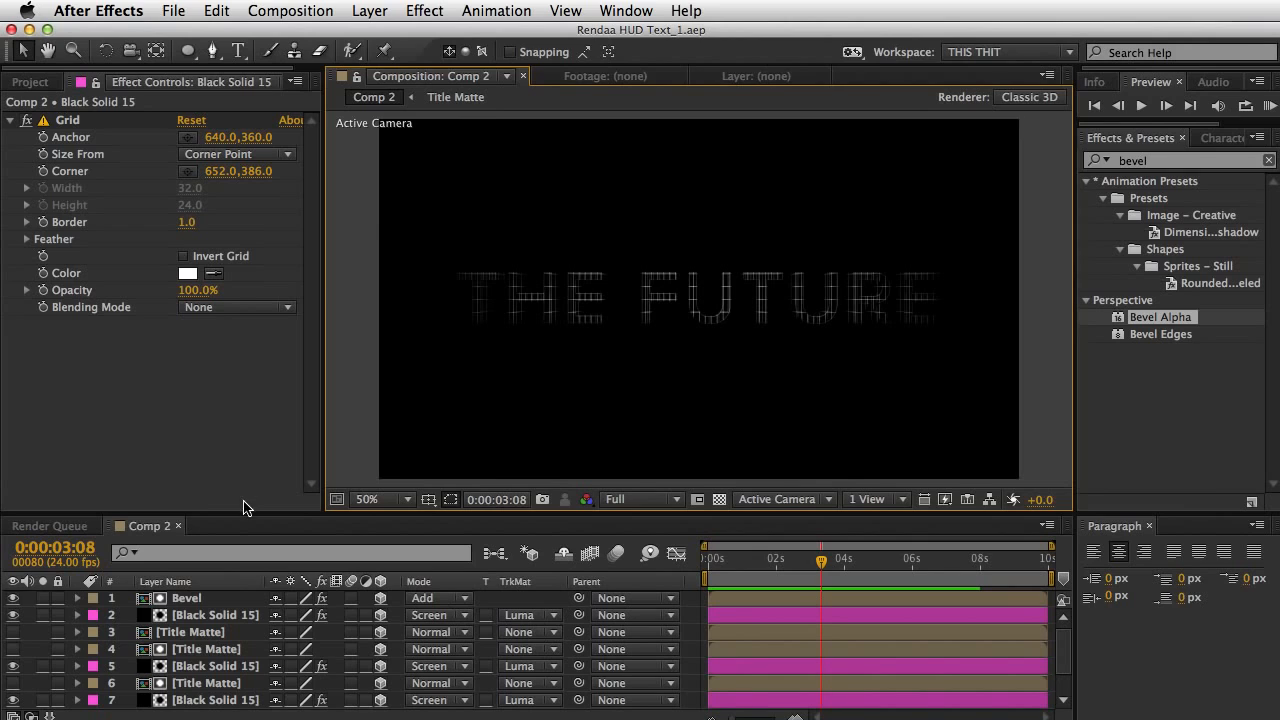
# Step: Raise the Grid border of the black solid directly below Bevel to 1649 and collapse the solid's properties
pyautogui.click(157, 617)
pyautogui.click(186, 601)
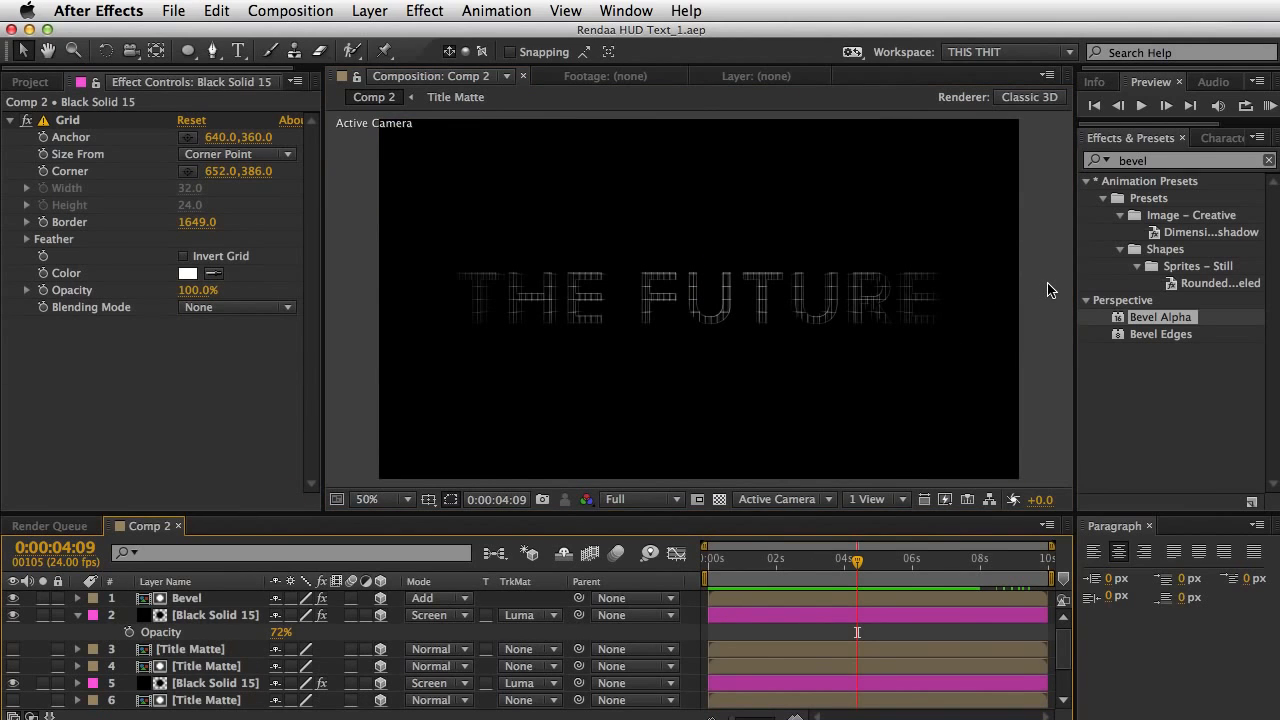
pyautogui.click(77, 615)
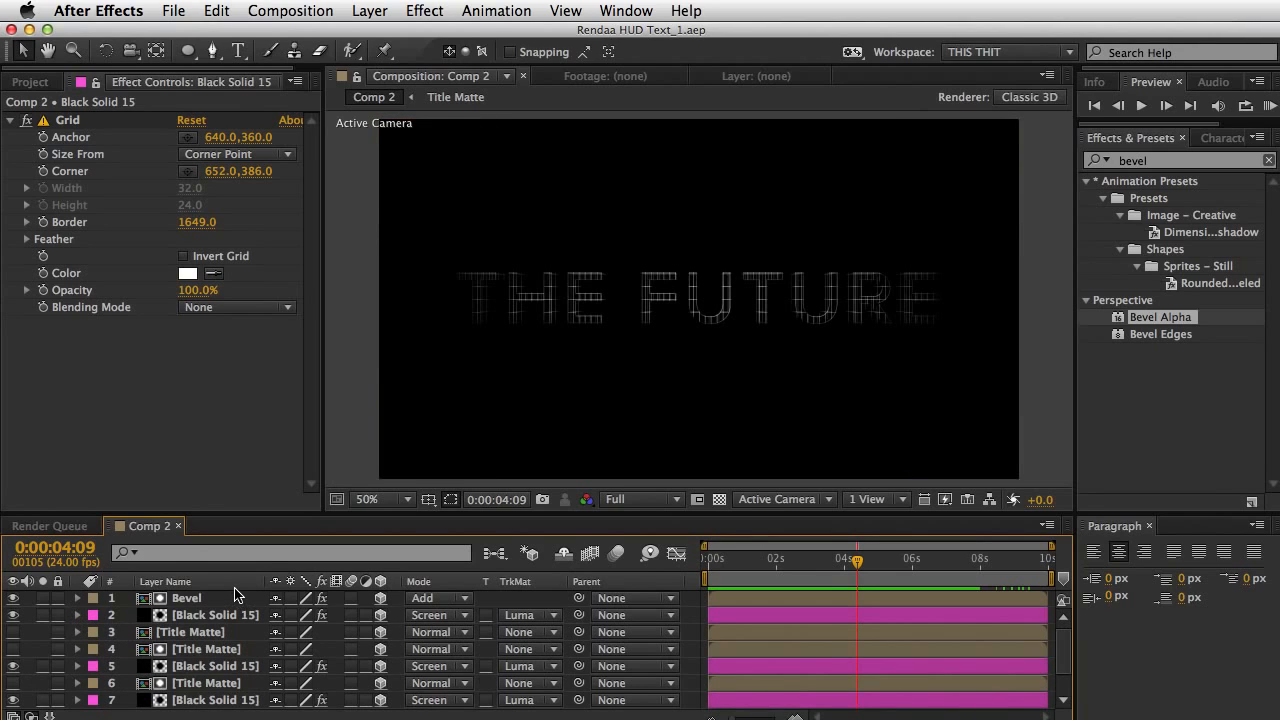
# Step: Create a new 1280 x 720 black solid at the top of the layer stack
pyautogui.click(369, 11)
pyautogui.moveTo(605, 44)
pyautogui.click(662, 60)
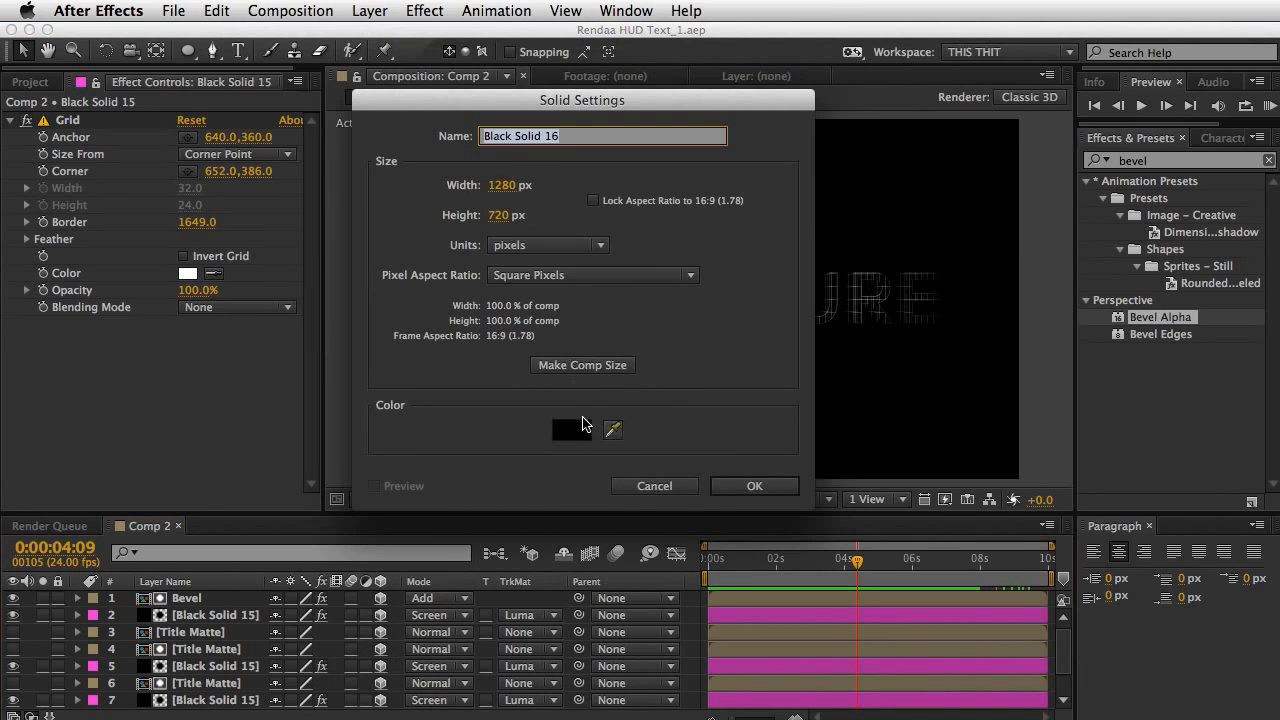
pyautogui.click(735, 486)
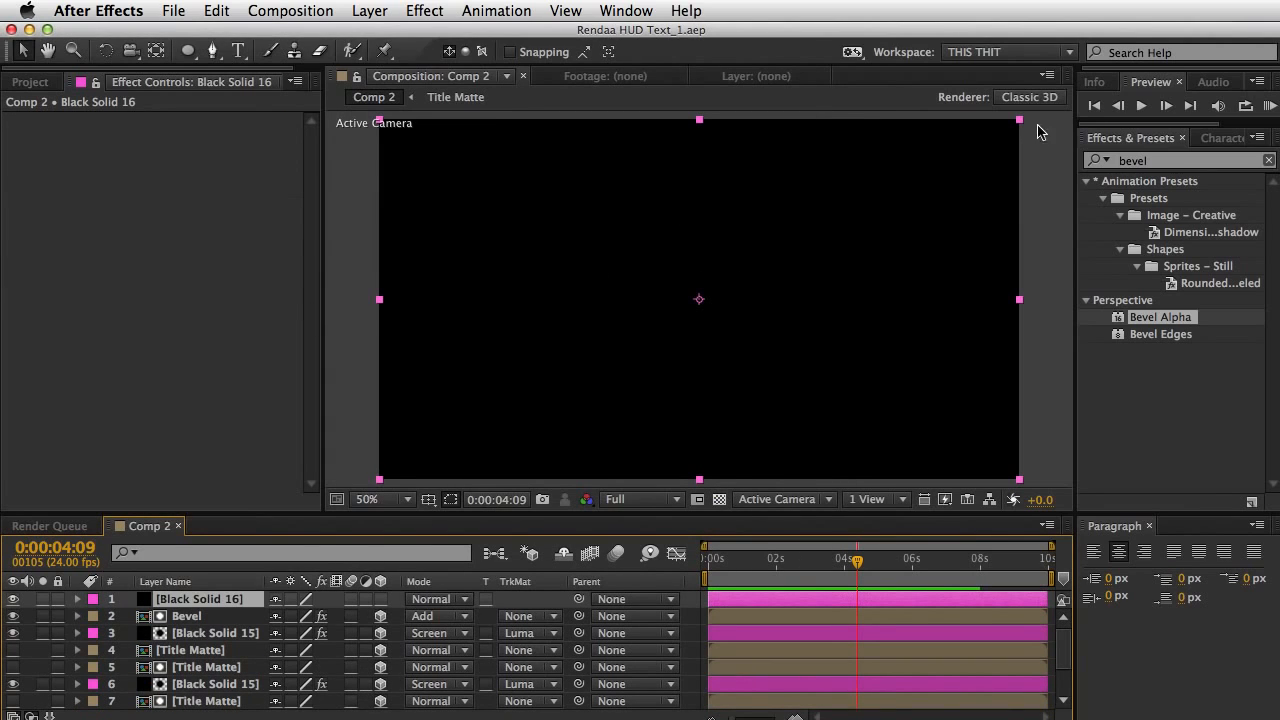
# Step: Apply Turbulent Noise to the new black solid and set its noise type to Block
pyautogui.click(1160, 161)
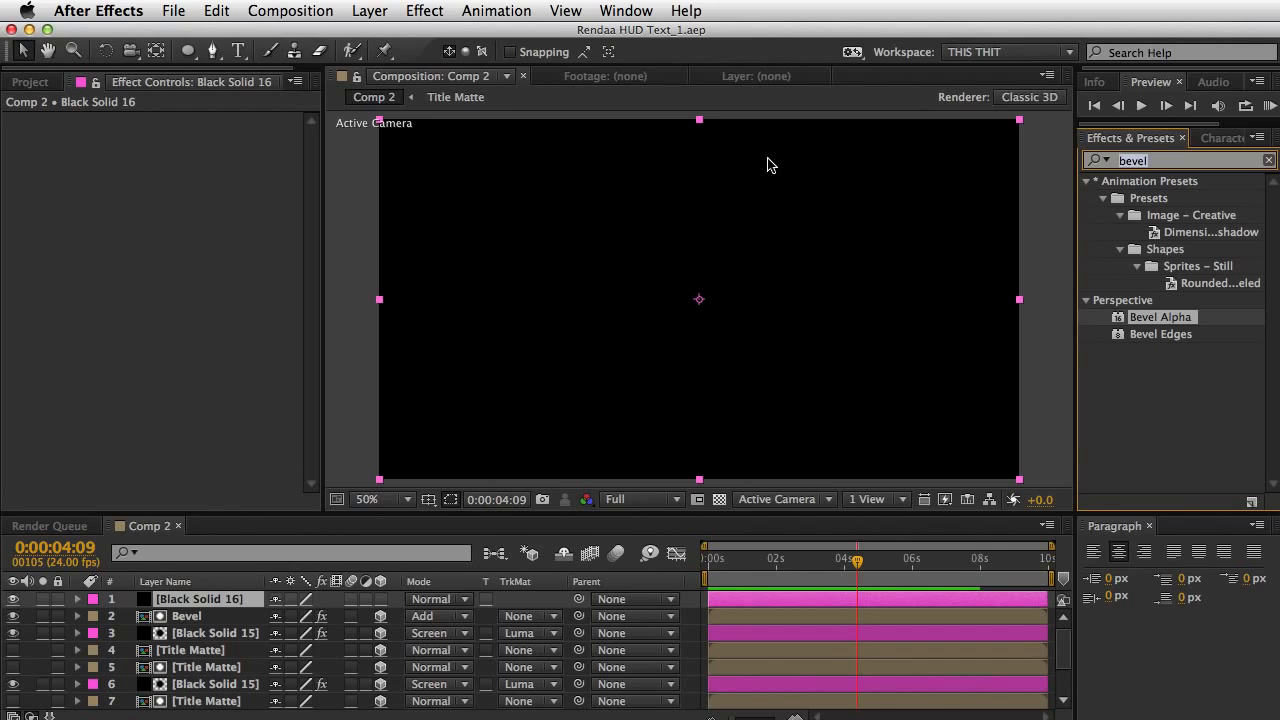
pyautogui.write('turb')
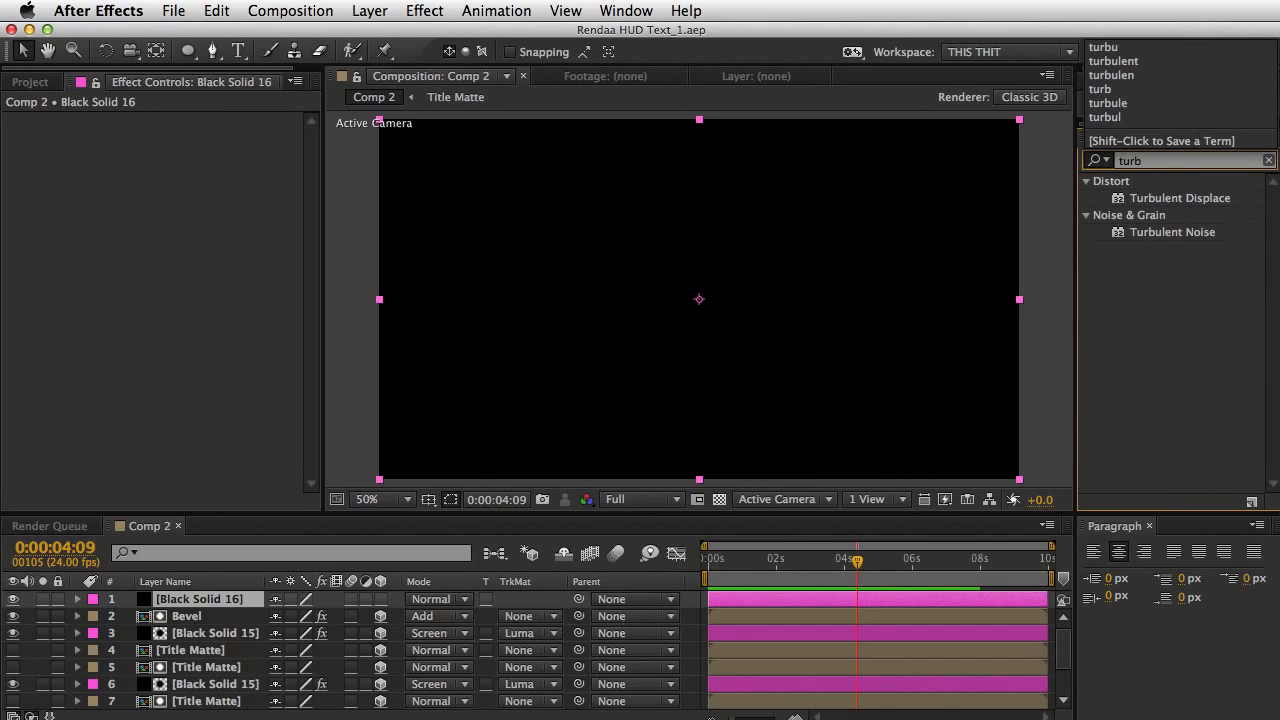
pyautogui.doubleClick(1160, 234)
pyautogui.click(195, 158)
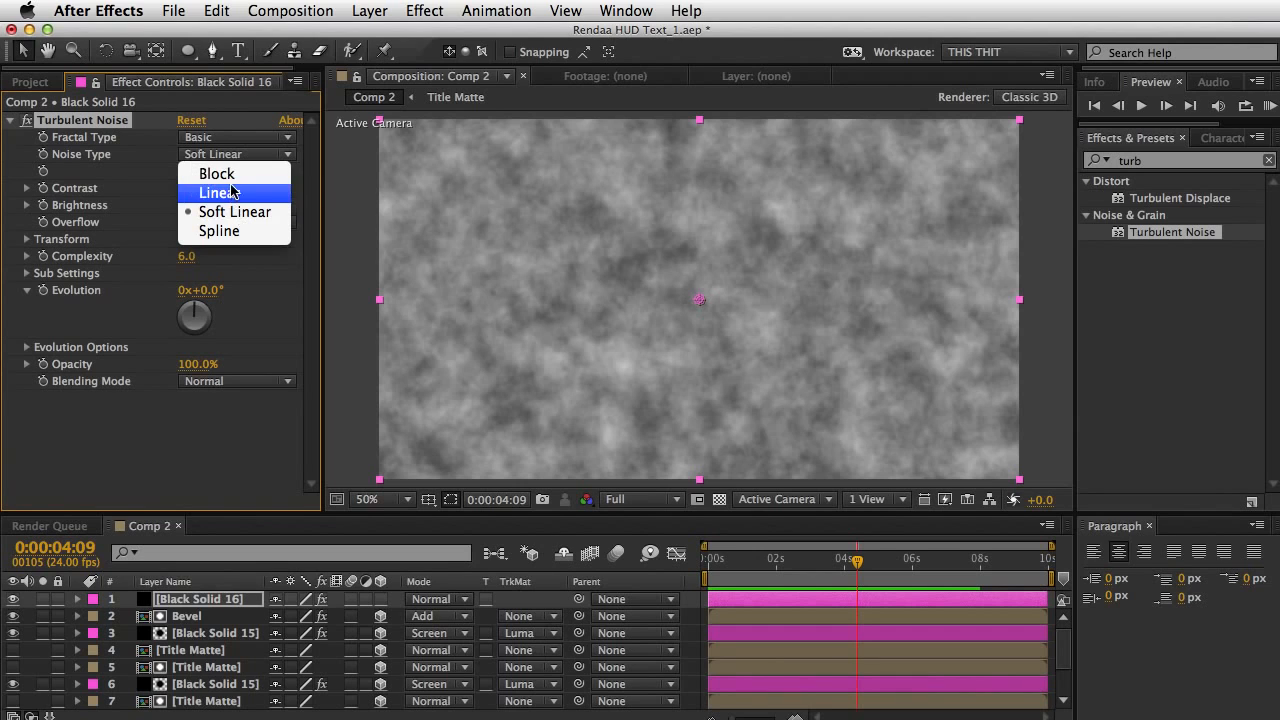
pyautogui.click(220, 174)
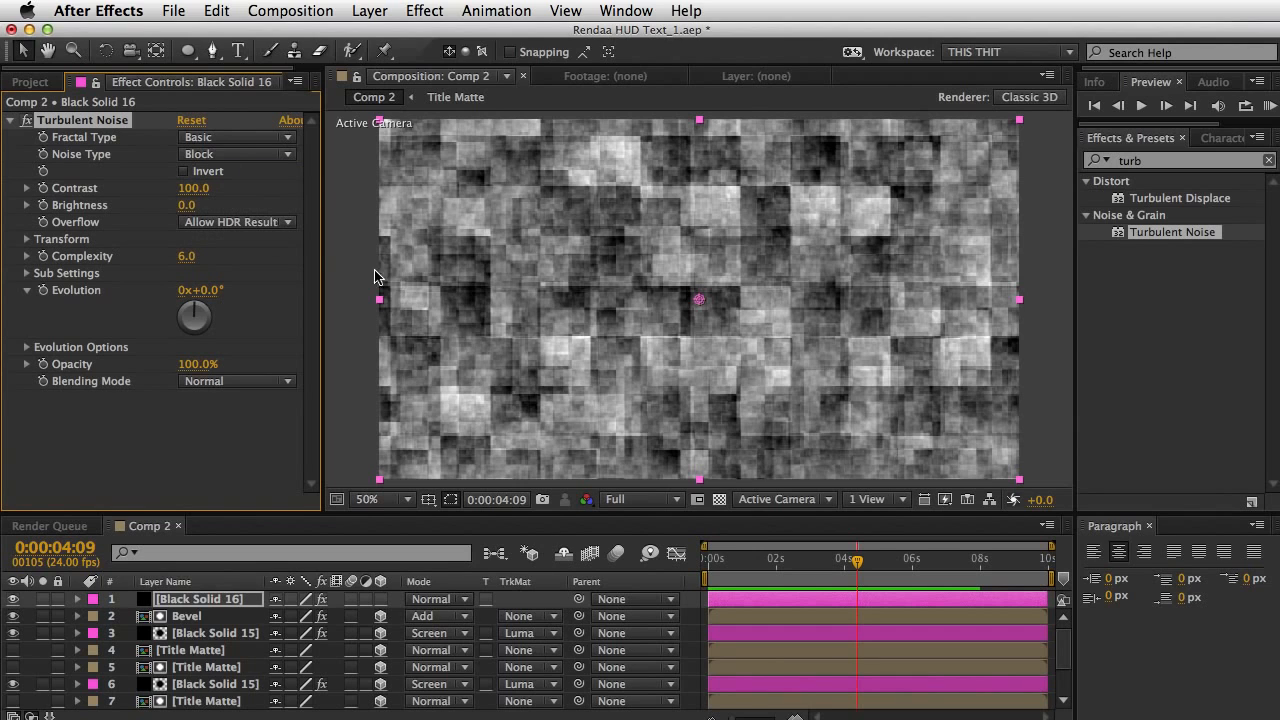
# Step: Try the Swirly and Cloudy fractal types on the Turbulent Noise, return it to Basic and save the project
pyautogui.click(237, 137)
pyautogui.click(289, 363)
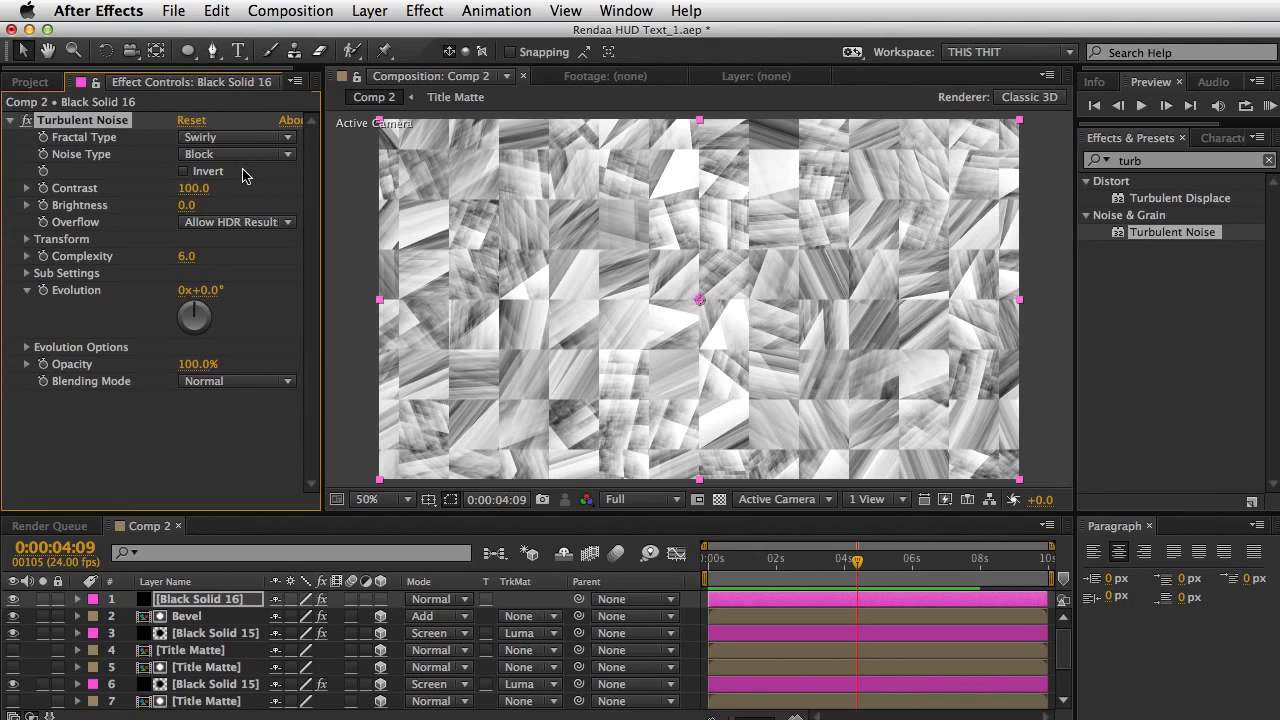
pyautogui.click(230, 139)
pyautogui.click(228, 403)
pyautogui.click(279, 138)
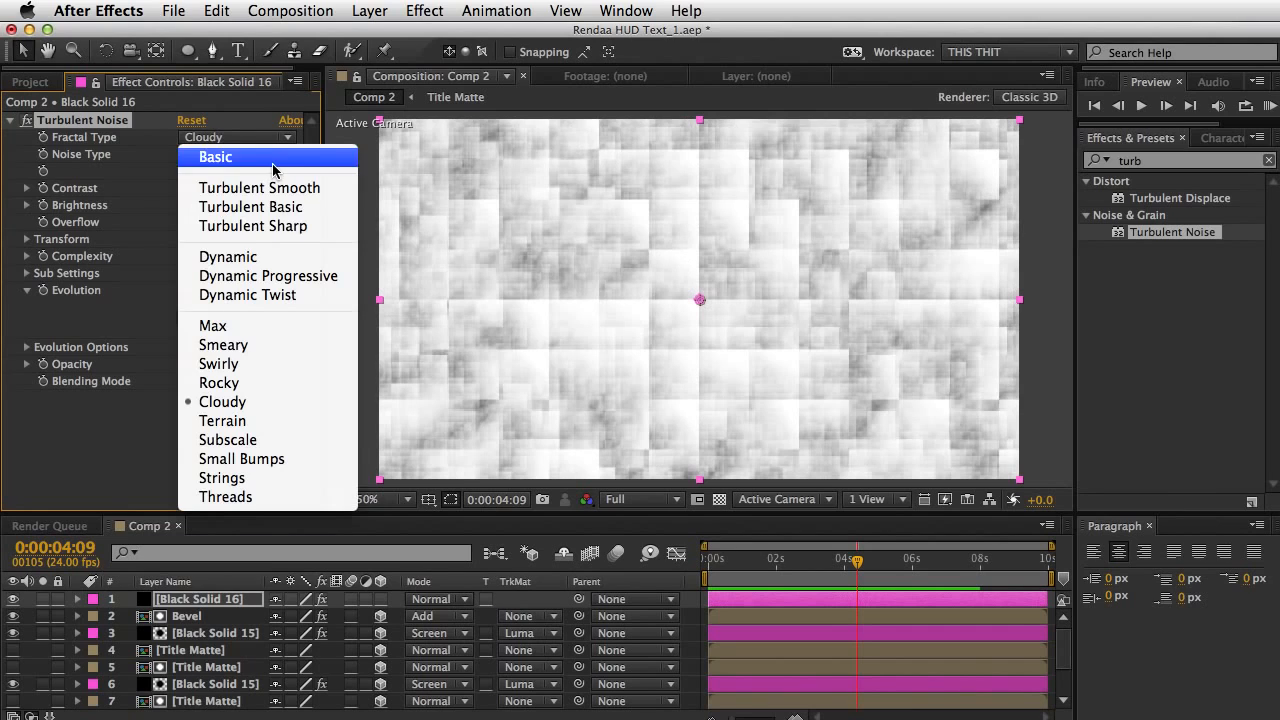
pyautogui.click(273, 163)
pyautogui.press('super+s')
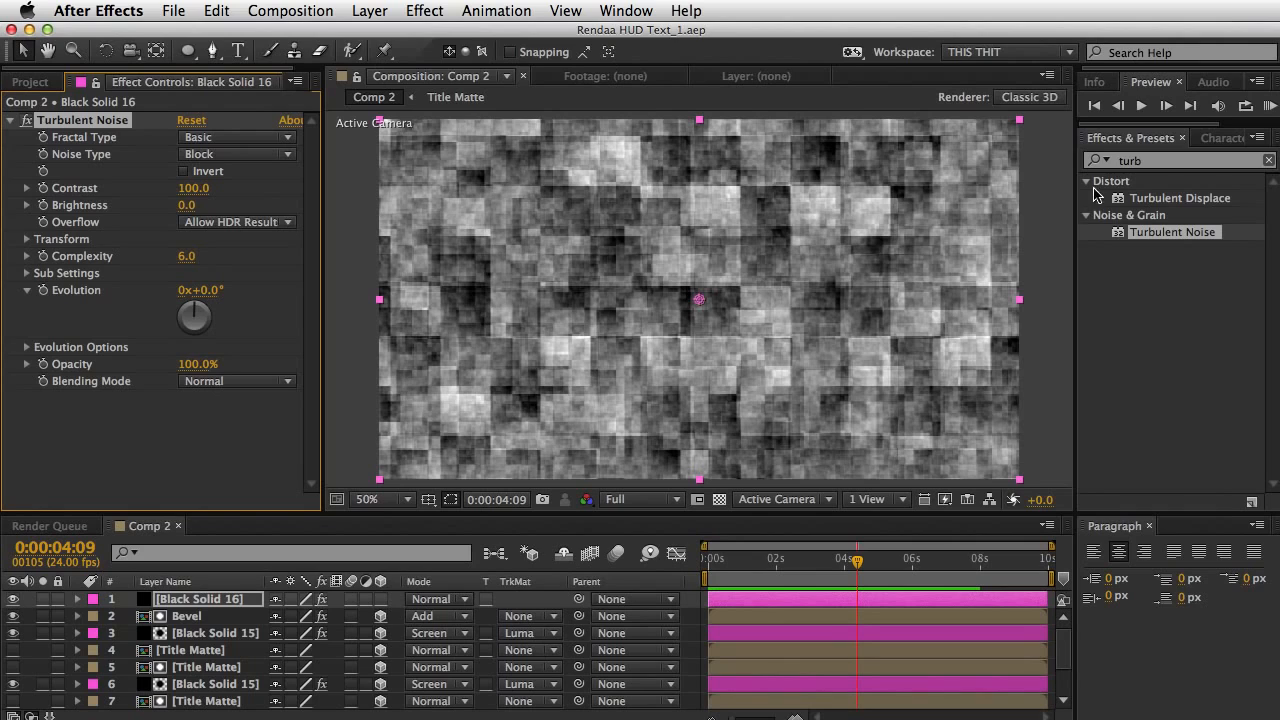
# Step: Apply Find Edges with Invert enabled to the noise solid and save the project
pyautogui.click(1160, 163)
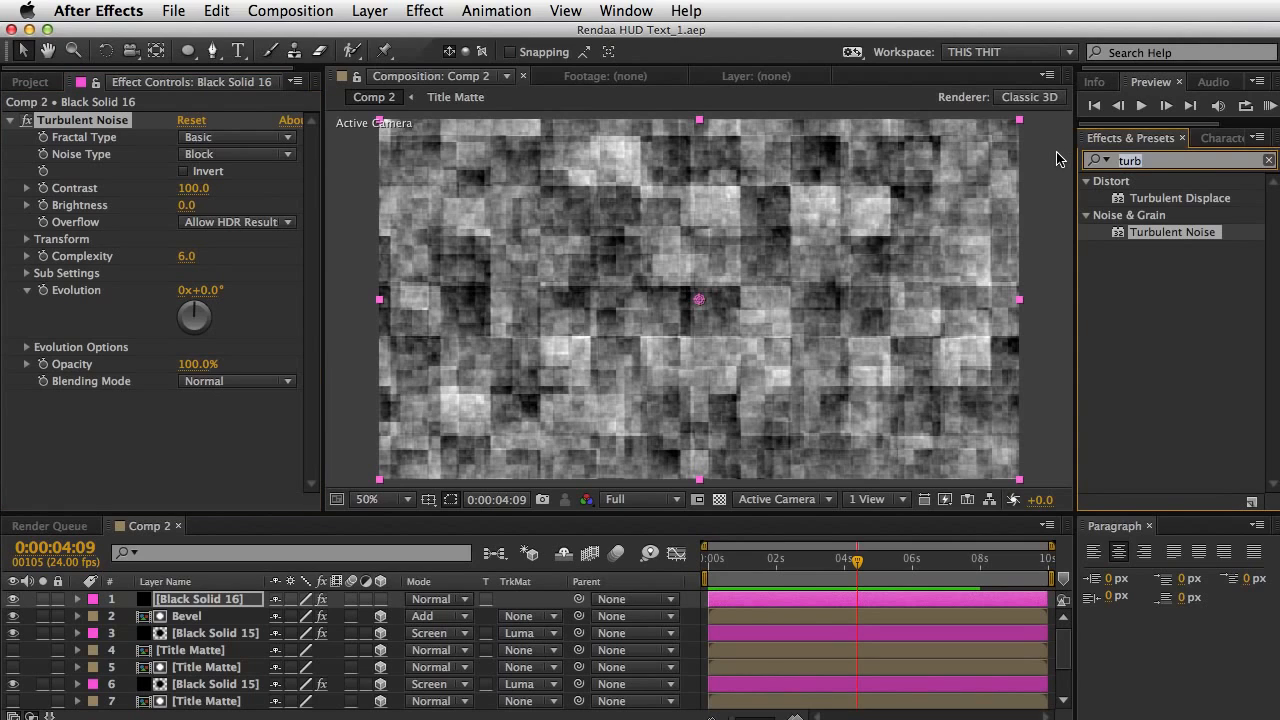
pyautogui.write('find')
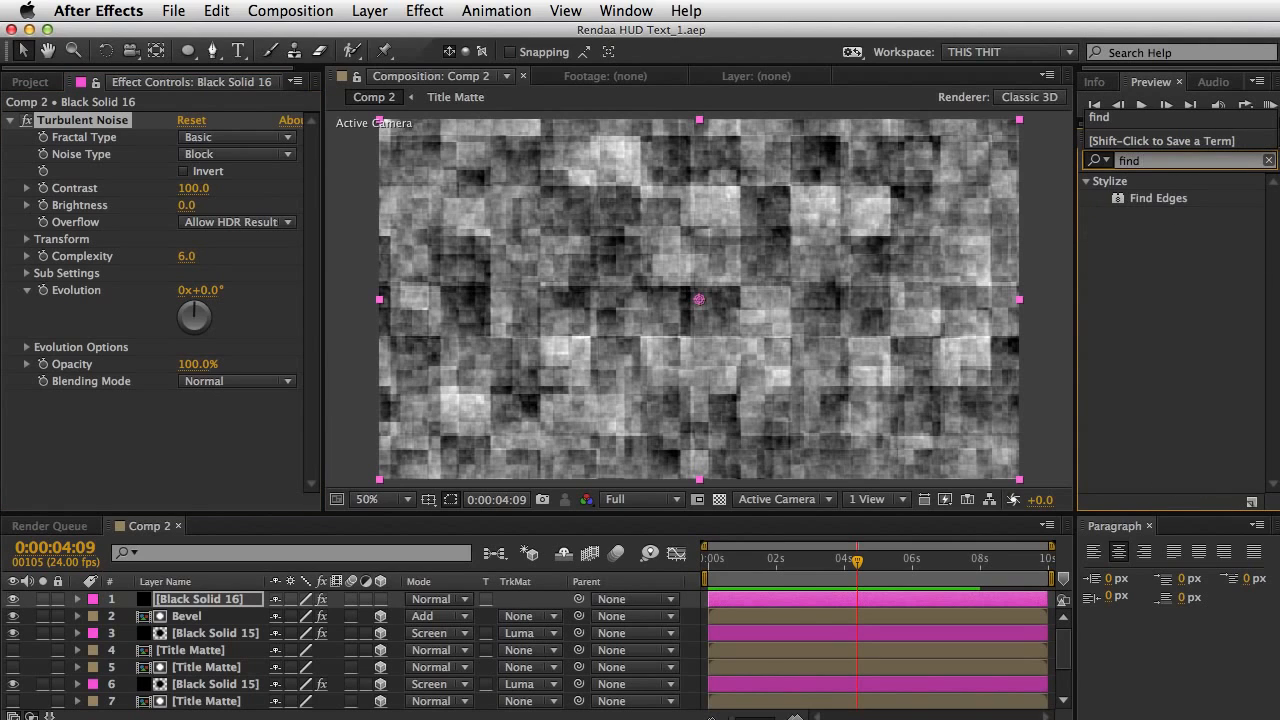
pyautogui.doubleClick(1140, 198)
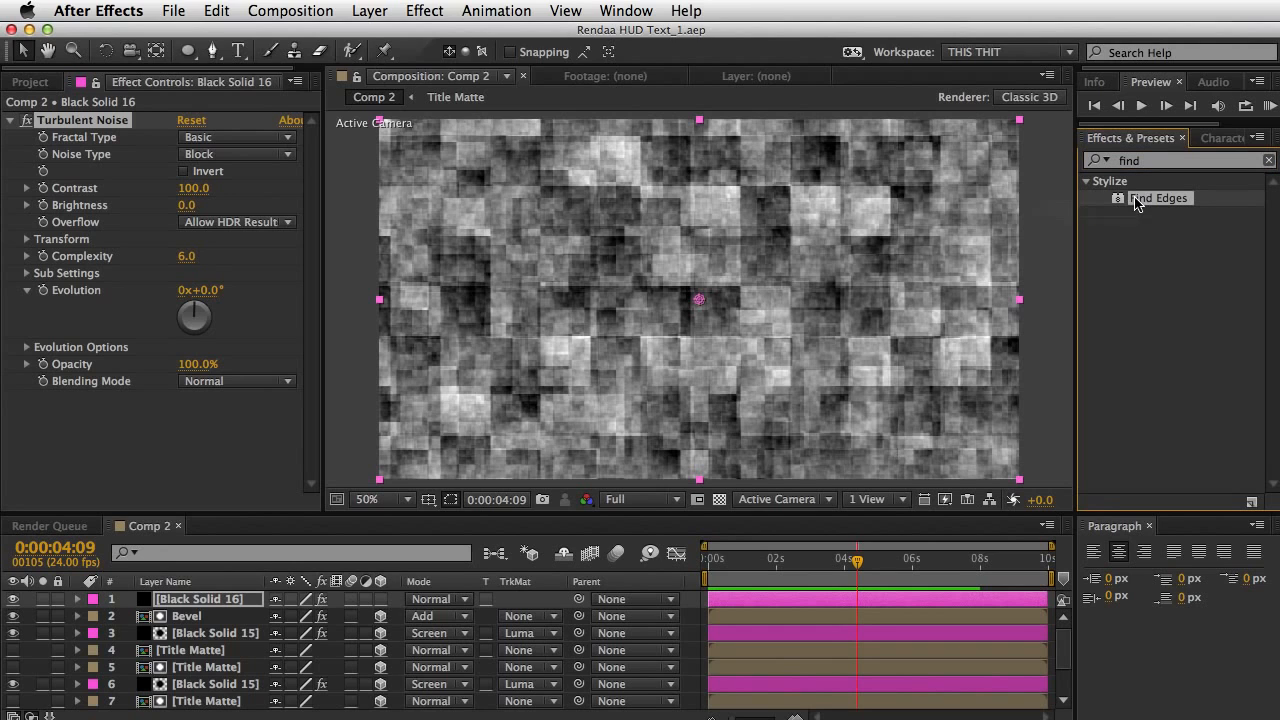
pyautogui.press('super+s')
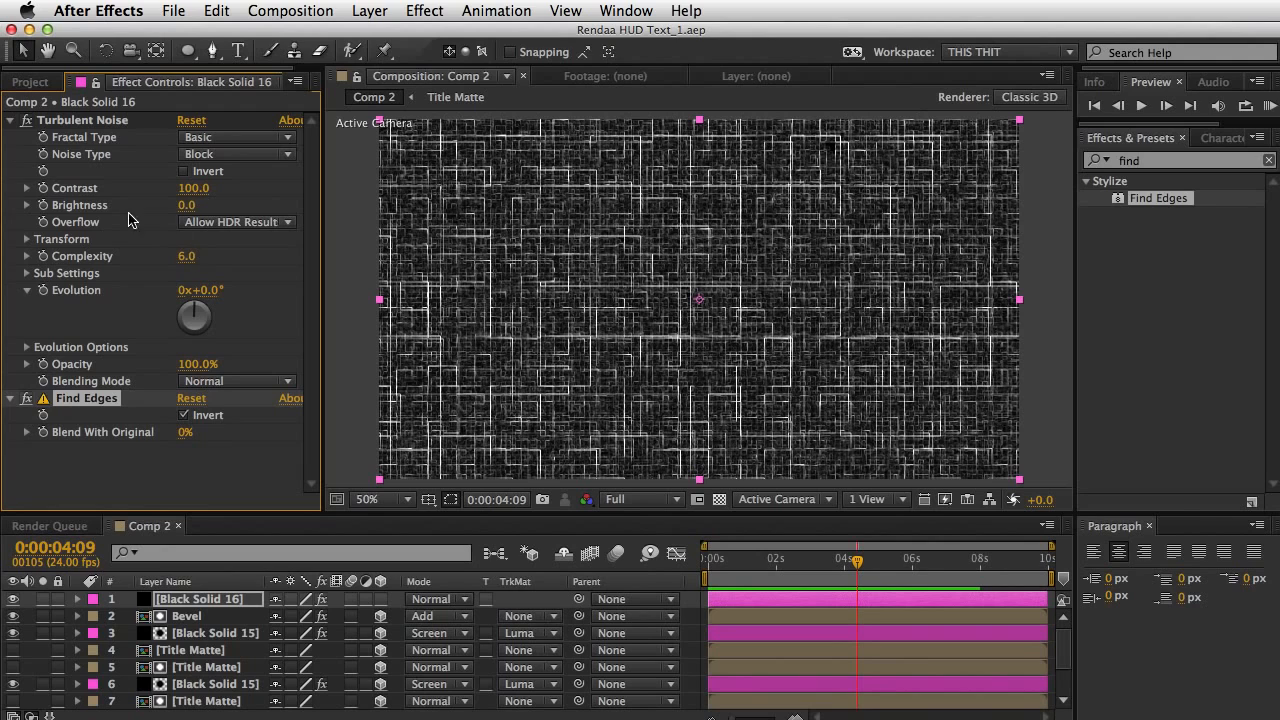
# Step: Set the Turbulent Noise contrast to 30 and brightness to 33, and move the noise solid to the bottom of the layer stack
pyautogui.moveTo(193, 189); pyautogui.dragTo(204, 189)
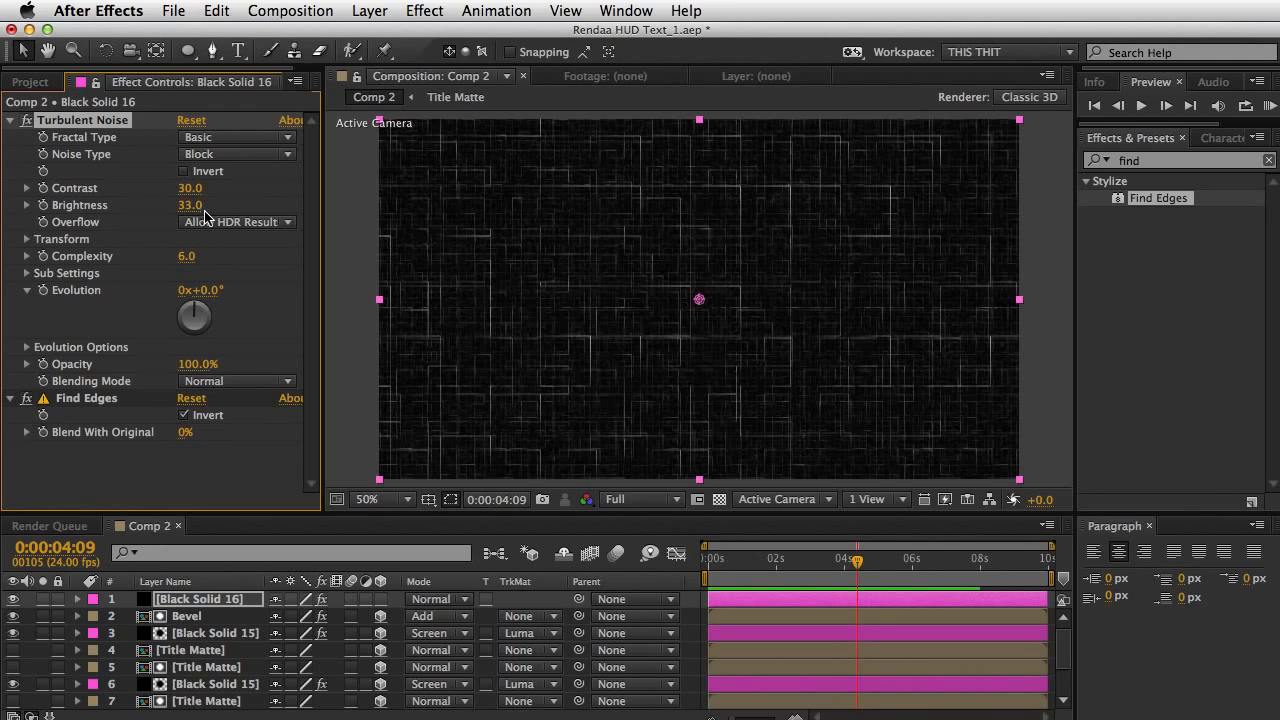
pyautogui.moveTo(220, 600); pyautogui.dragTo(220, 703)
pyautogui.scroll(-1, 225, 692)
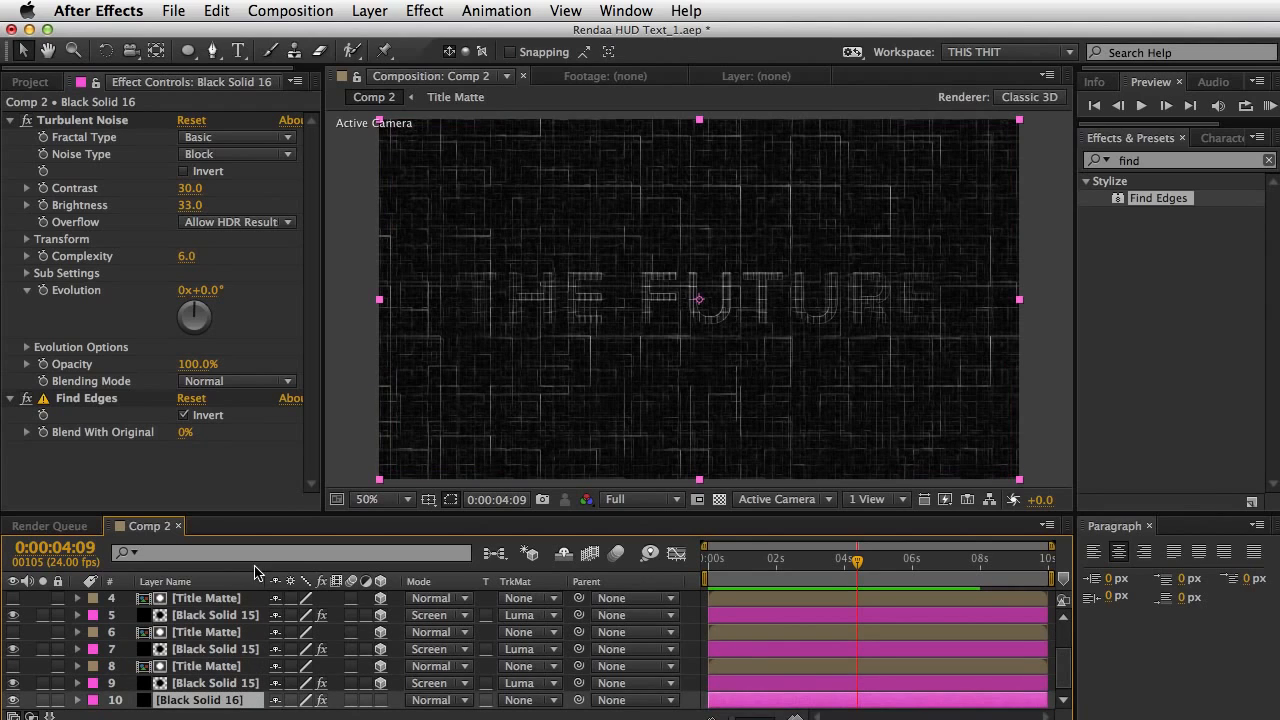
# Step: Lower the noise solid's opacity to 20% and duplicate it, driving one copy's Evolution with the expression time*150
pyautogui.press('t')
pyautogui.moveTo(286, 700); pyautogui.dragTo(217, 696)
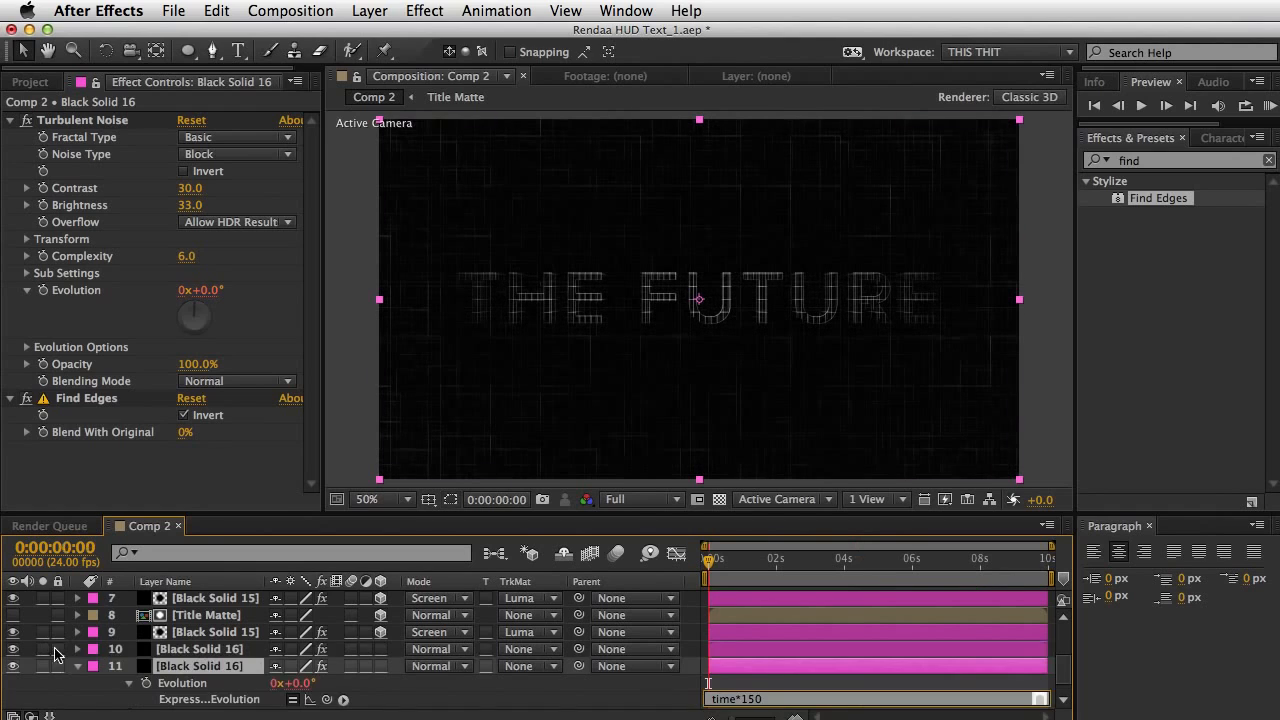
pyautogui.click(82, 679)
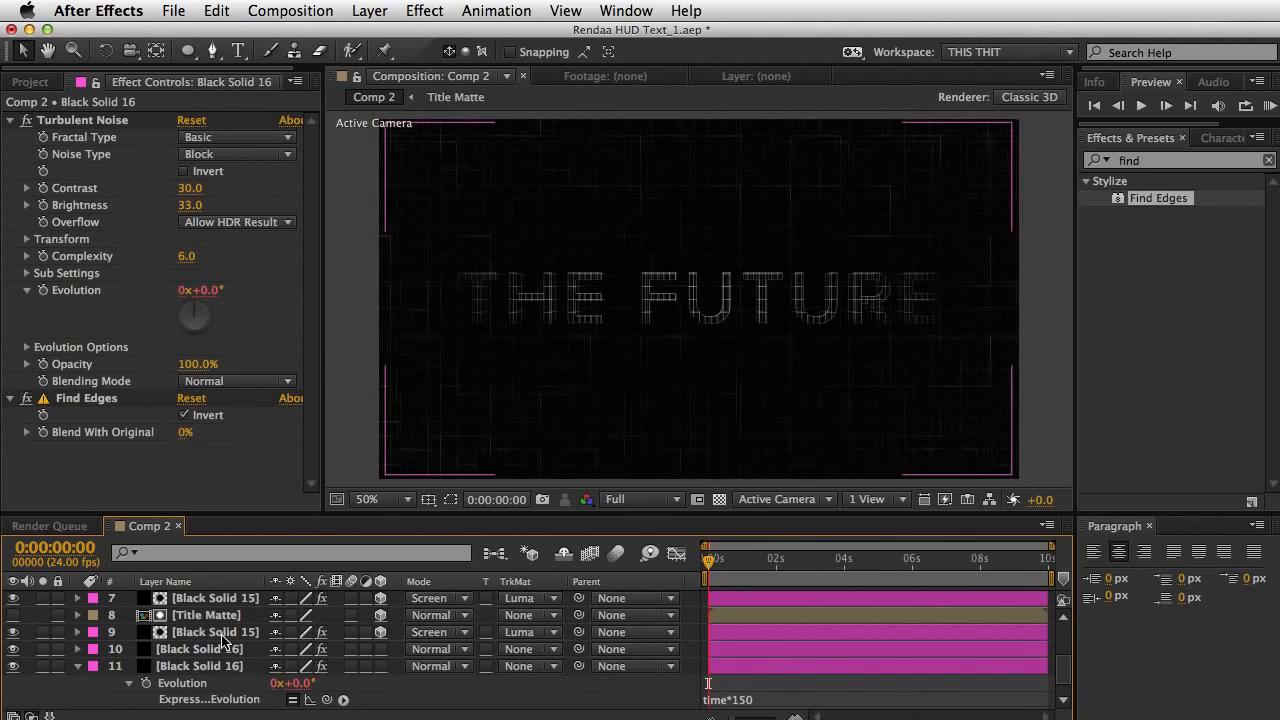
# Step: Select all Title Matte and grid solid layers below Bevel and add Position keyframes to them at 0:00:00:00
pyautogui.click(252, 605)
pyautogui.scroll(4, 240, 630)
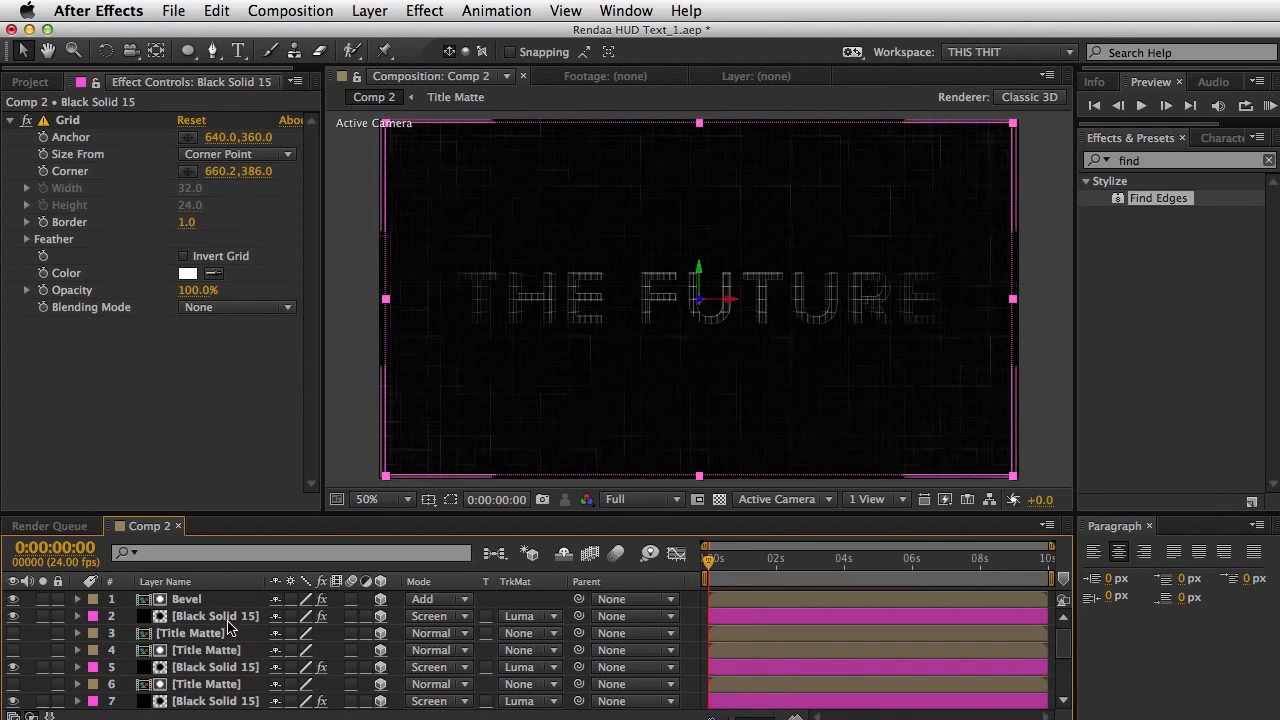
pyautogui.keyDown('shift'); pyautogui.click(216, 618); pyautogui.keyUp('shift')
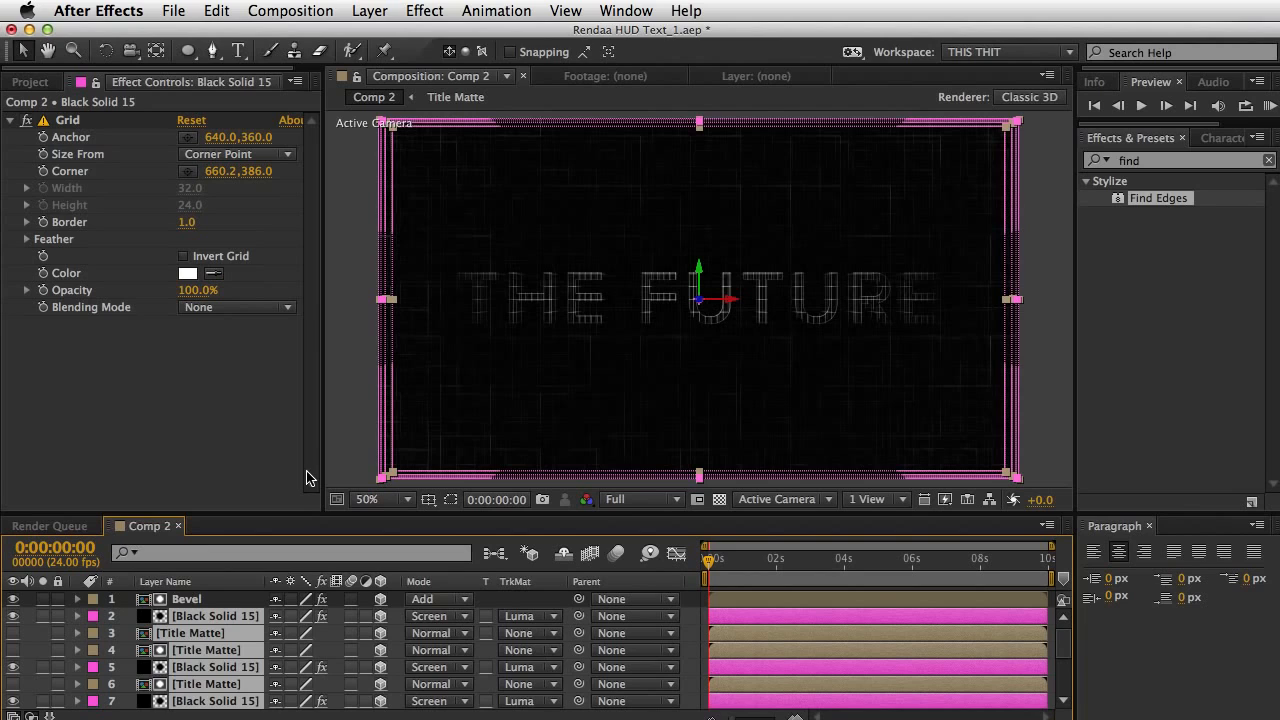
pyautogui.press('s')
pyautogui.scroll(-5, 351, 634)
pyautogui.press('s')
pyautogui.press('super+s')
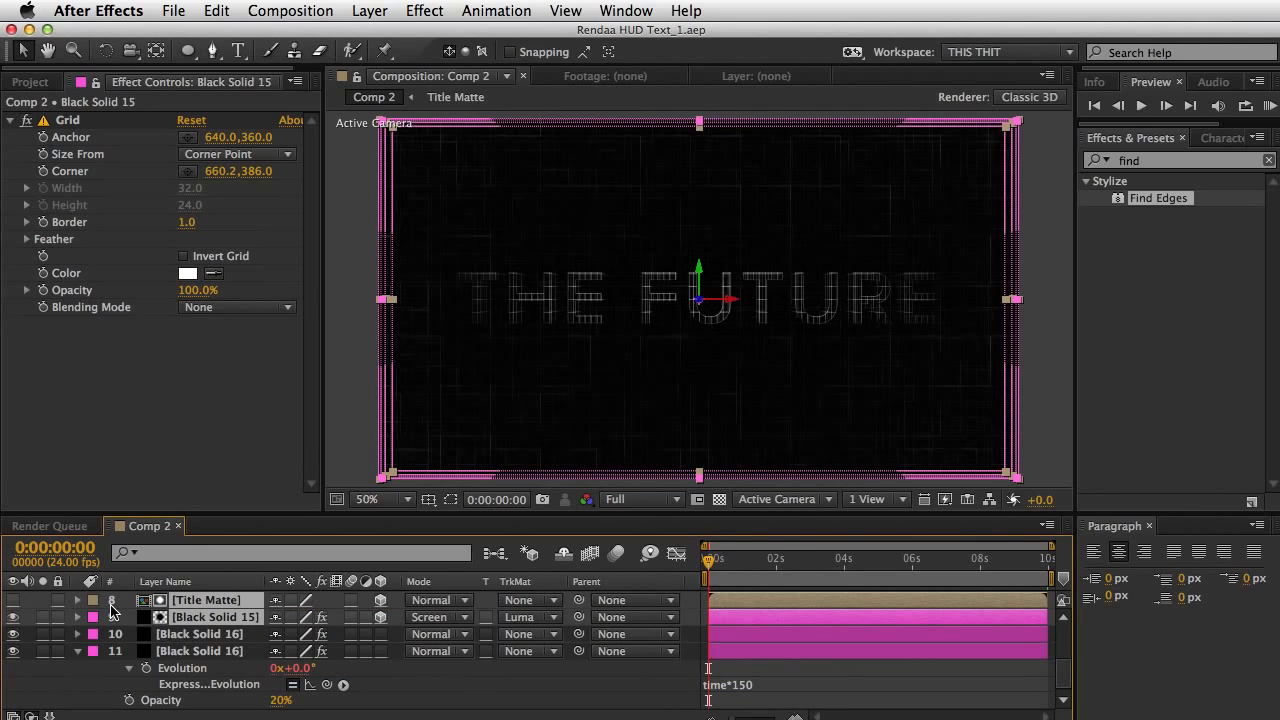
pyautogui.scroll(3, 322, 577)
pyautogui.press('p')
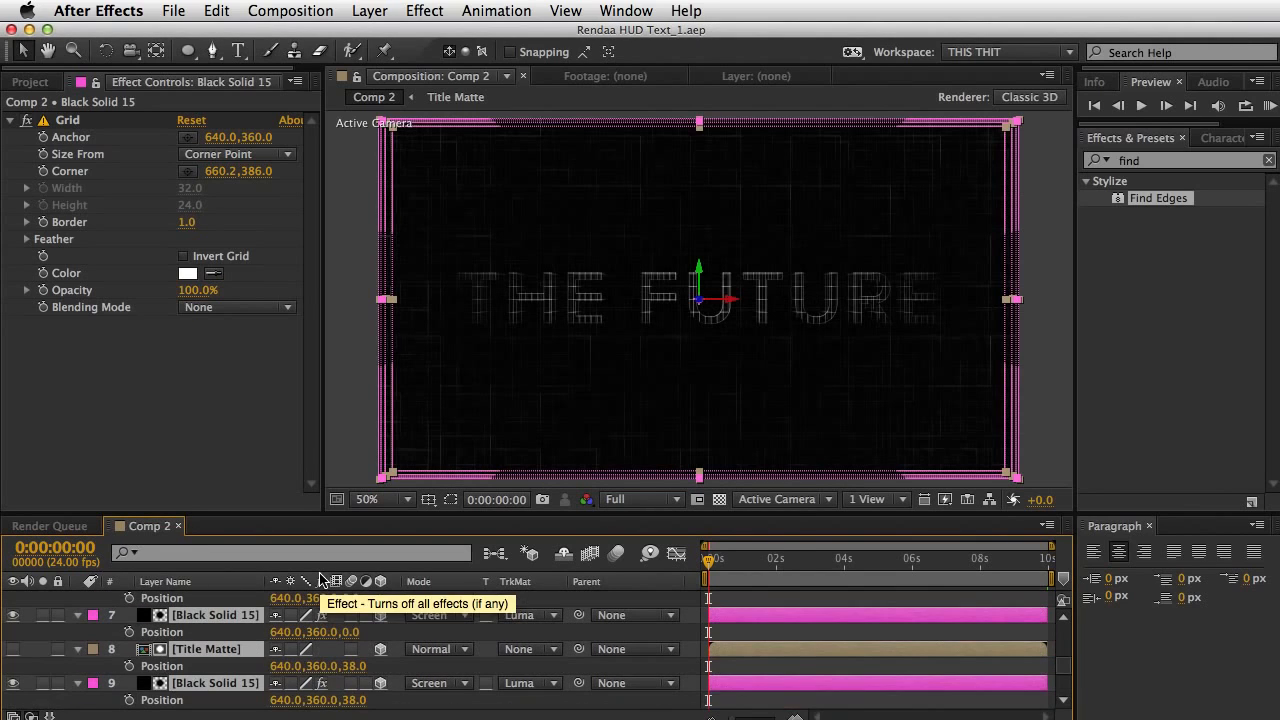
pyautogui.click(128, 666)
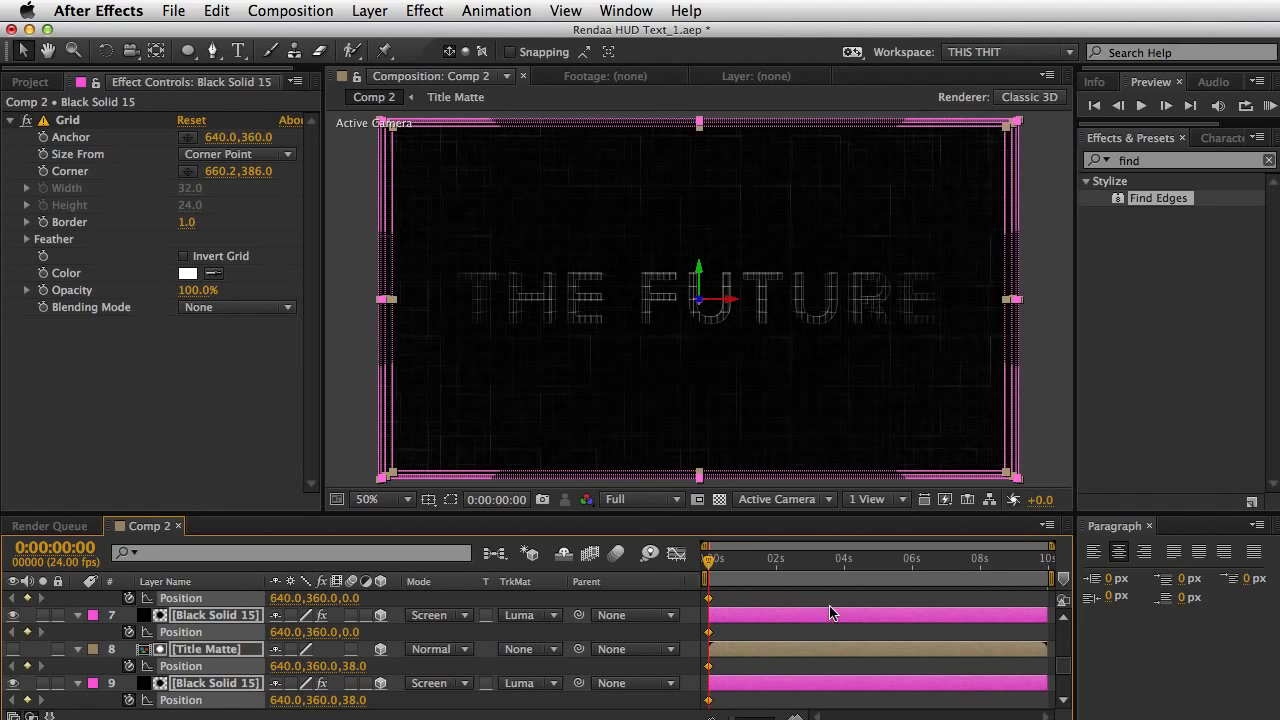
# Step: Shift the selected layers along the Z axis at 0:00:09:23 for a second Position keyframe, and scrub through the motion
pyautogui.moveTo(885, 565); pyautogui.dragTo(1279, 536)
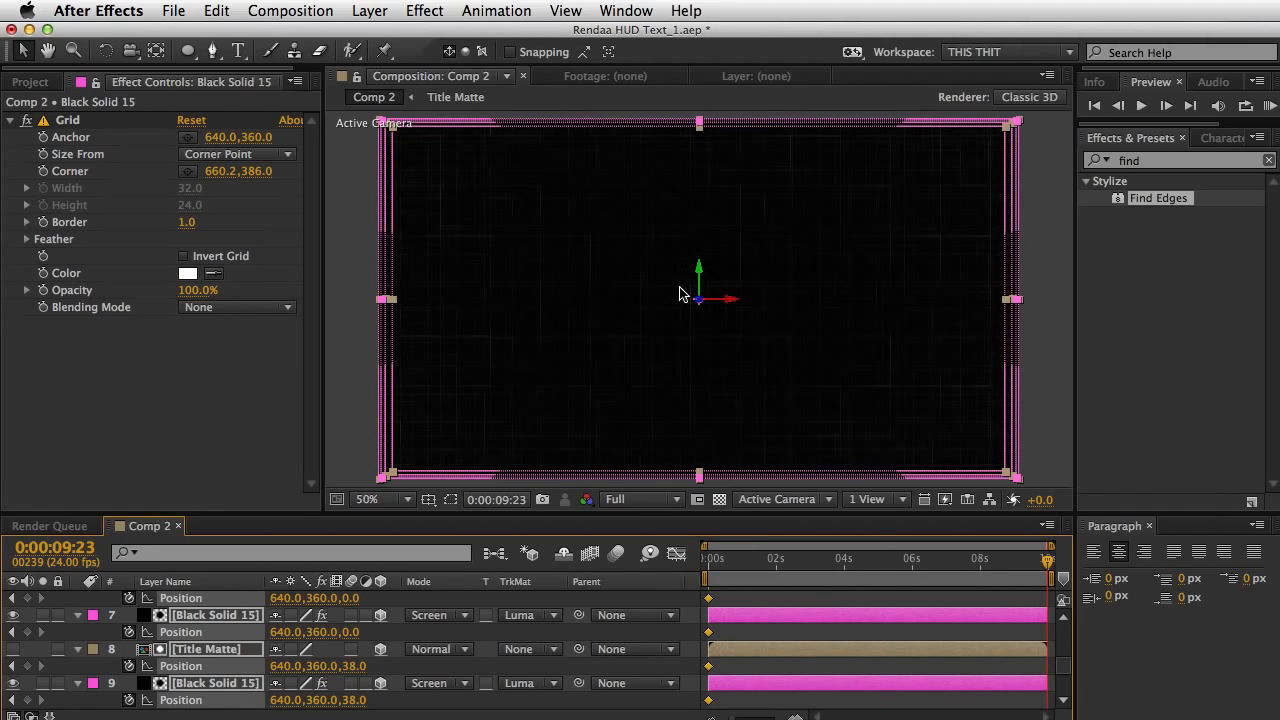
pyautogui.moveTo(699, 301); pyautogui.dragTo(738, 478)
pyautogui.moveTo(866, 563); pyautogui.dragTo(800, 572)
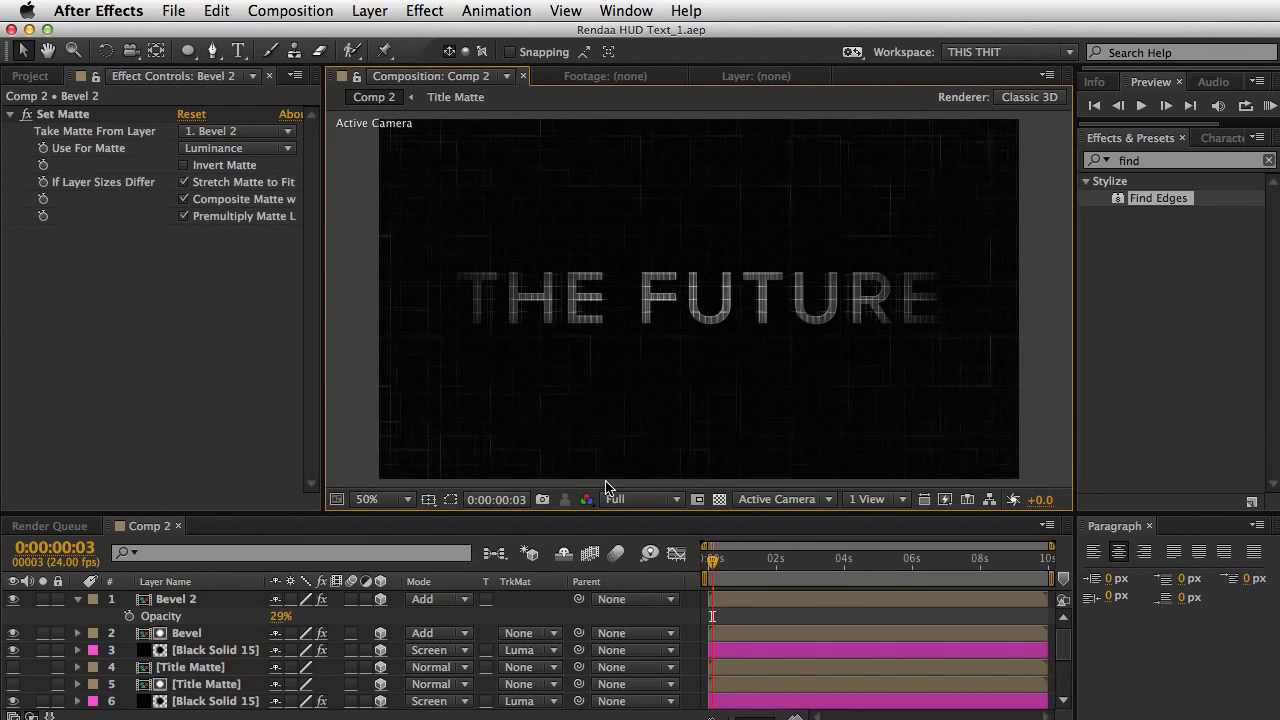
# Step: Create a 1280 x 720 black solid named ' above all layers and turn it into an adjustment layer
pyautogui.press('super+y')
pyautogui.write('f')
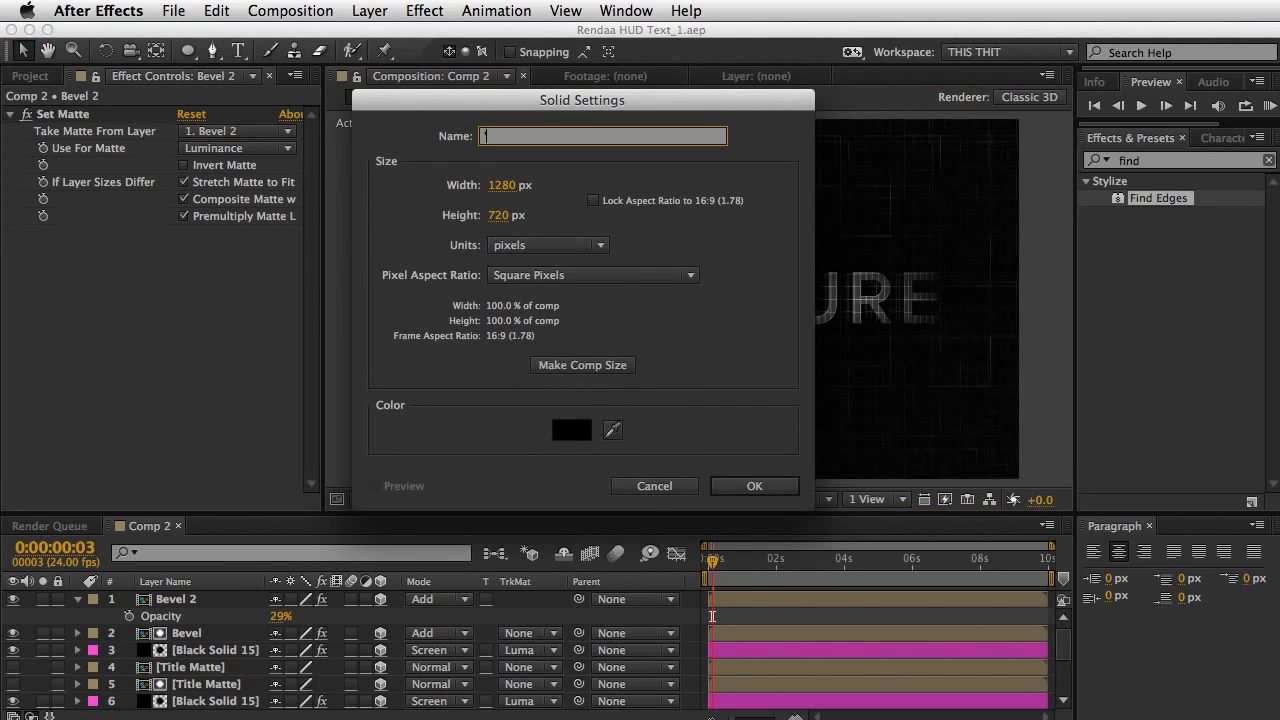
pyautogui.press('Return')
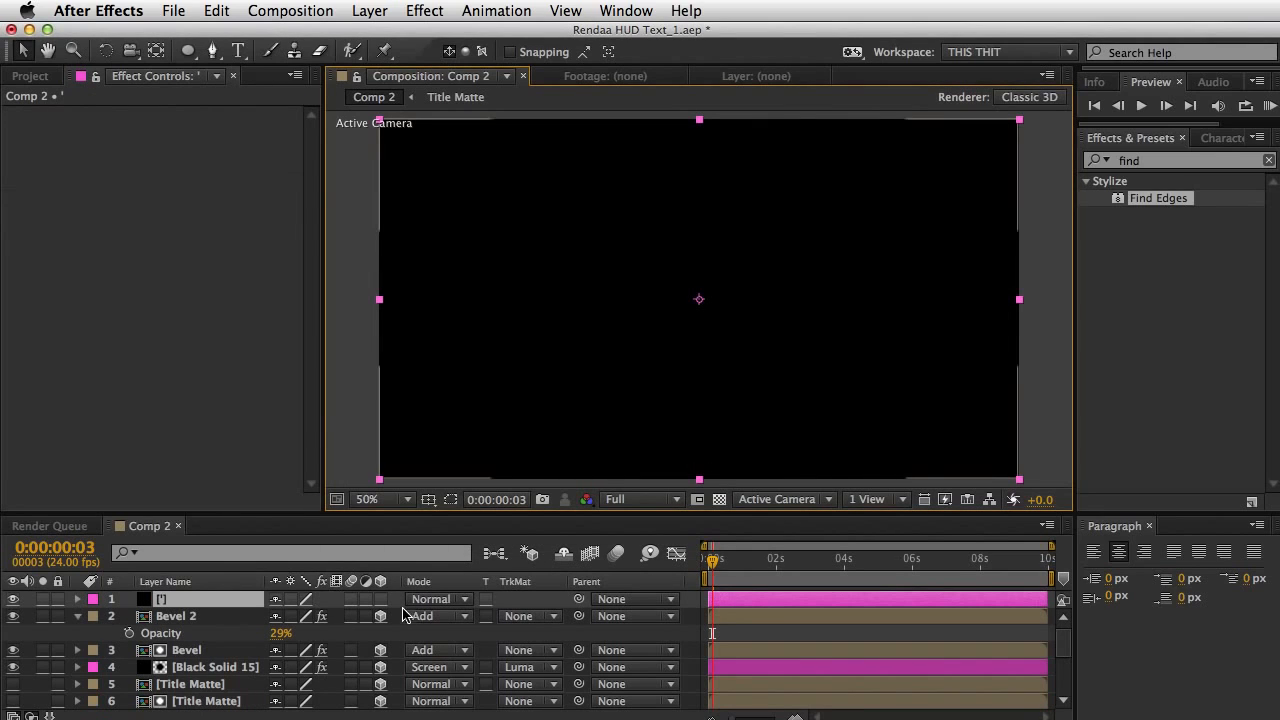
pyautogui.click(364, 599)
# Step: Find the Curves effect and apply it to the adjustment layer
pyautogui.moveTo(1146, 161); pyautogui.dragTo(852, 203)
pyautogui.write('curves')
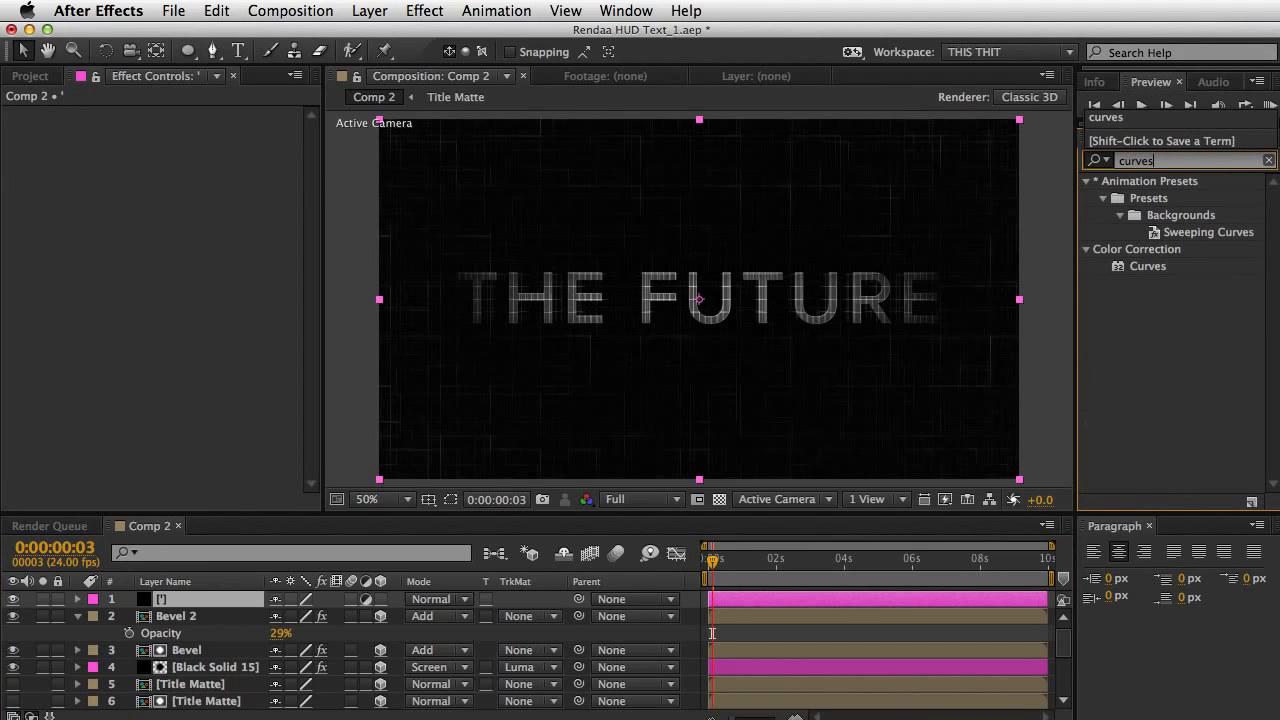
pyautogui.moveTo(1162, 263); pyautogui.dragTo(190, 600)
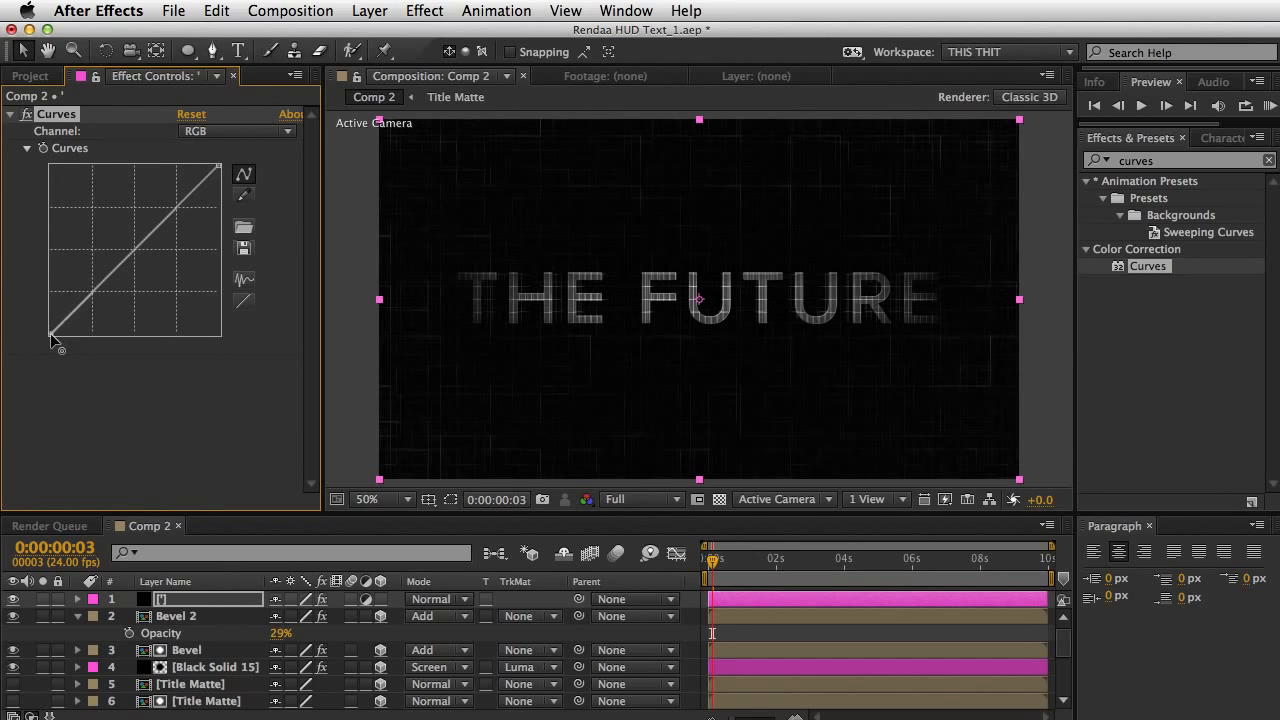
# Step: Raise the black point of the RGB curve to lift the shadows, and add a midpoint that slightly shapes the midtones
pyautogui.moveTo(50, 333); pyautogui.dragTo(44, 306)
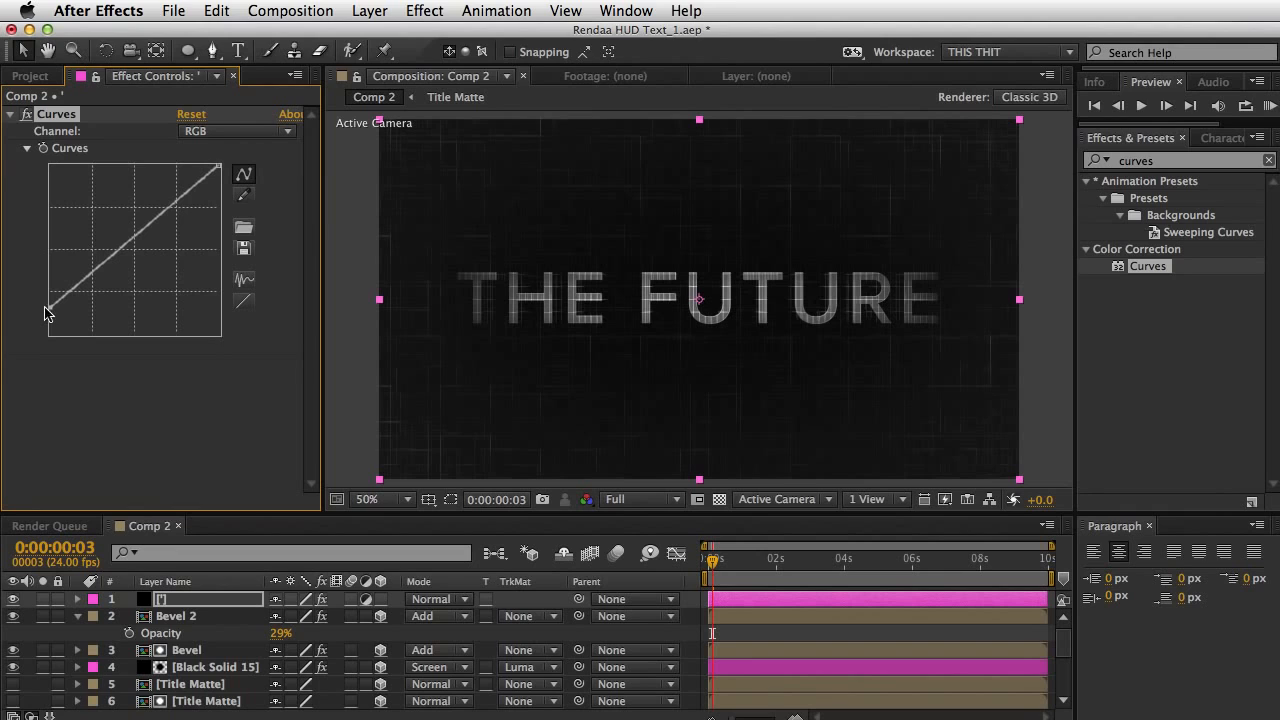
pyautogui.moveTo(127, 243)
pyautogui.mouseDown()
pyautogui.moveTo(125, 230)
pyautogui.moveTo(137, 254)
pyautogui.moveTo(131, 243)
pyautogui.mouseUp()
pyautogui.moveTo(56, 309)
pyautogui.mouseDown()
pyautogui.moveTo(63, 322)
pyautogui.moveTo(51, 309)
pyautogui.mouseUp()
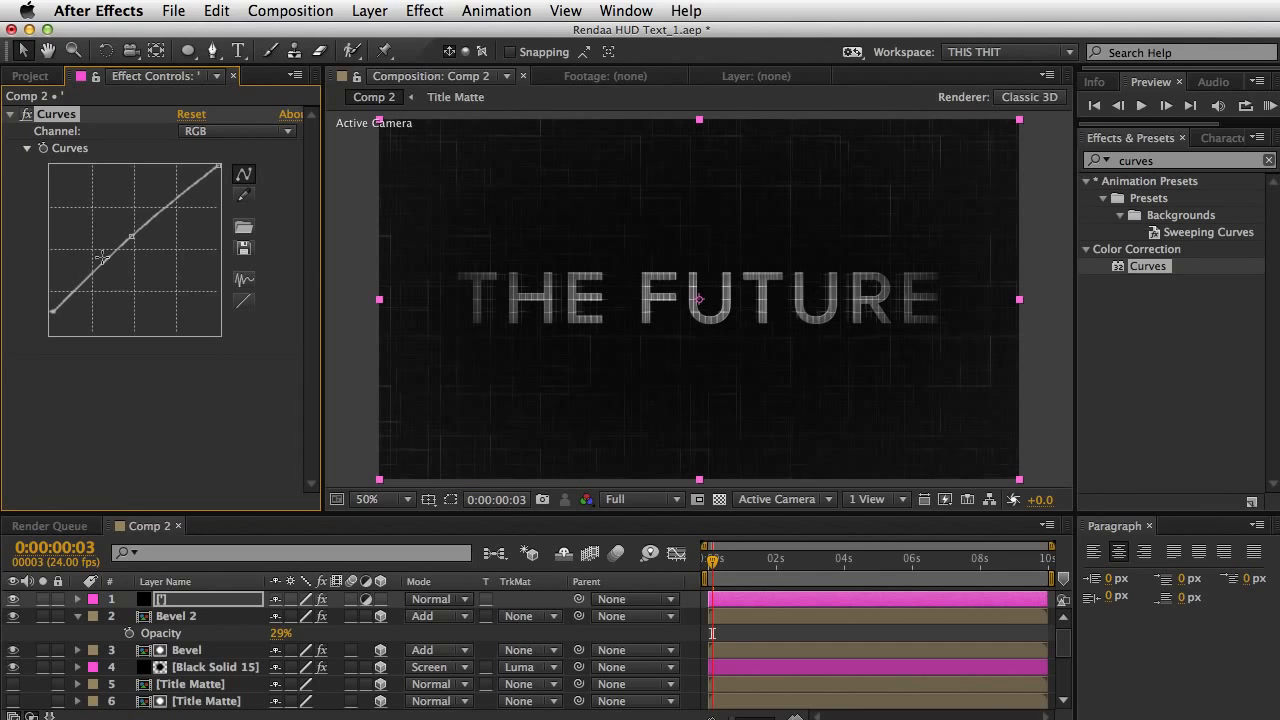
pyautogui.moveTo(131, 244)
pyautogui.mouseDown()
pyautogui.moveTo(97, 243)
pyautogui.moveTo(138, 239)
pyautogui.mouseUp()
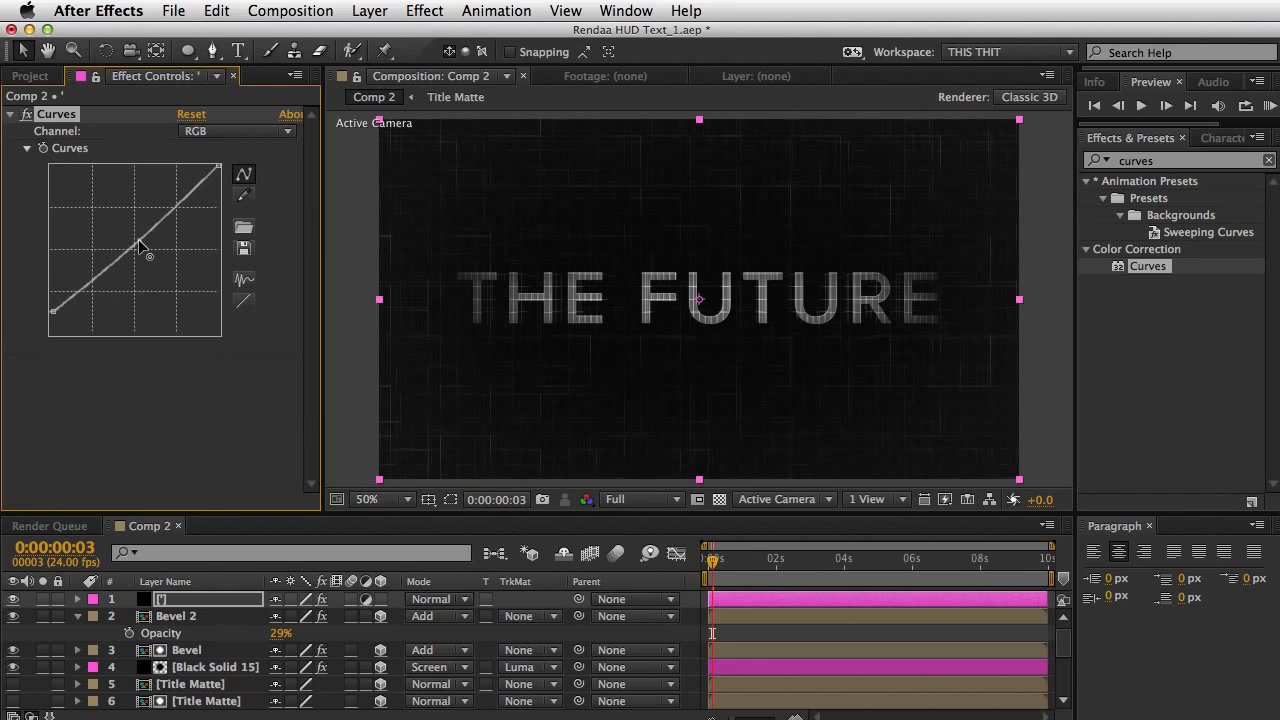
# Step: On the Red channel of Curves, pull the white point inward to boost red highlights and raise the black point to tint the shadows red
pyautogui.click(210, 134)
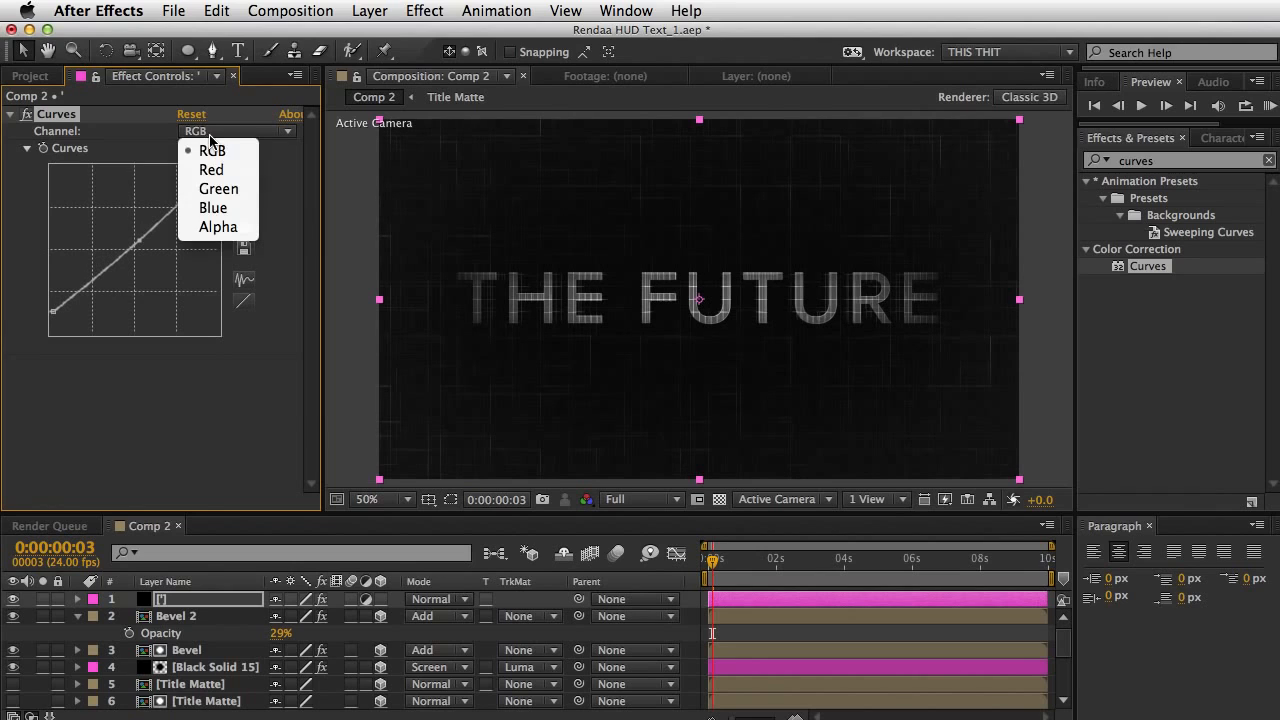
pyautogui.click(211, 170)
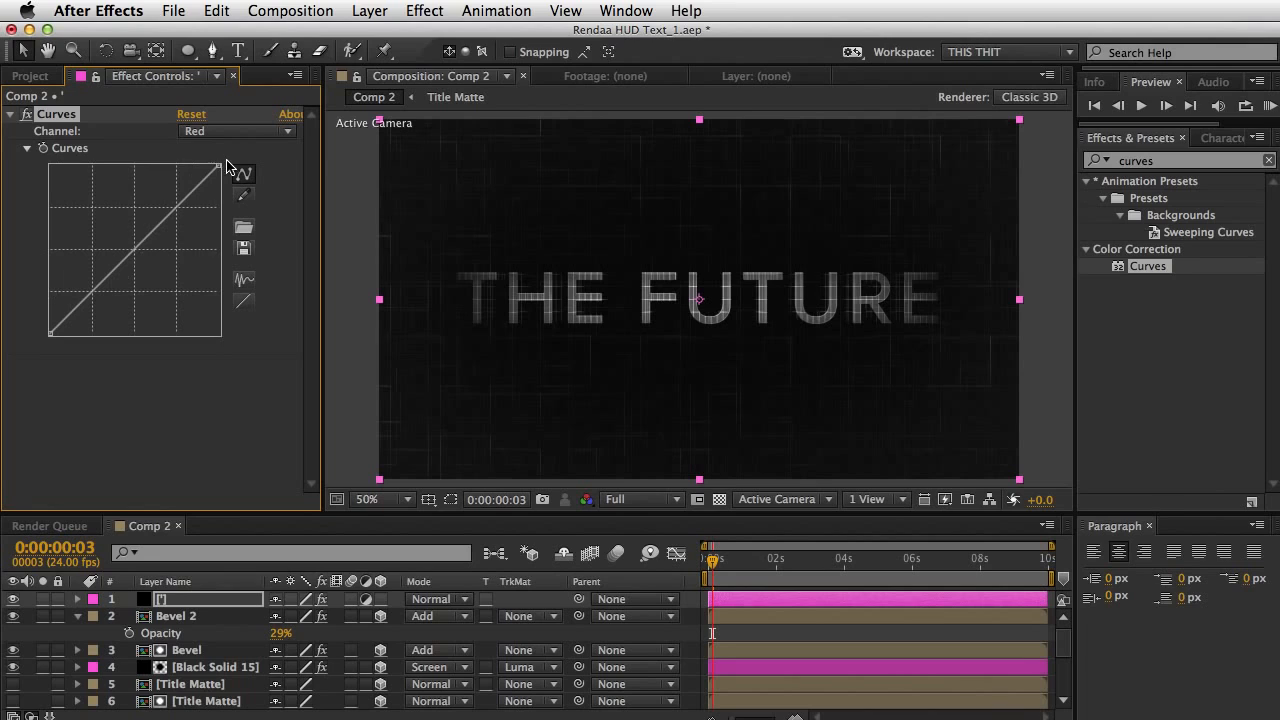
pyautogui.moveTo(210, 167); pyautogui.dragTo(193, 166)
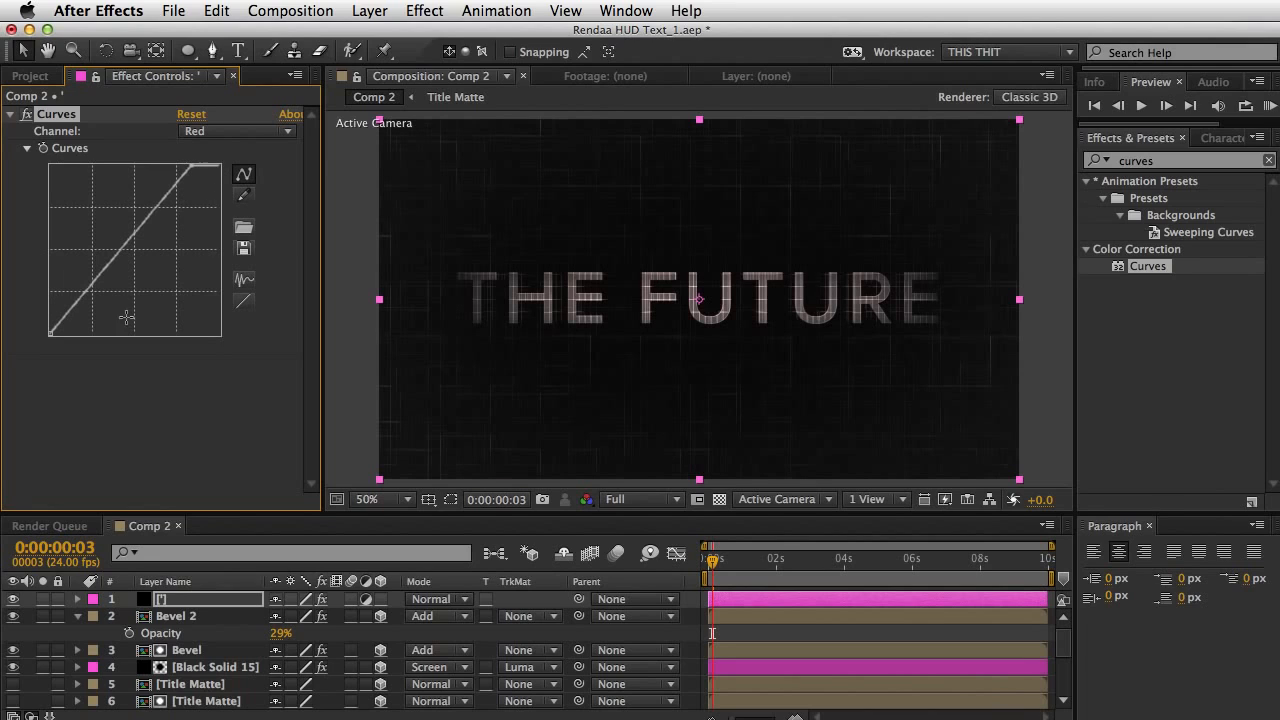
pyautogui.moveTo(50, 332); pyautogui.dragTo(52, 308)
# Step: On the Blue channel, nudge the black point inward and slightly up, and lower the white point to reduce blue in the highlights
pyautogui.click(262, 133)
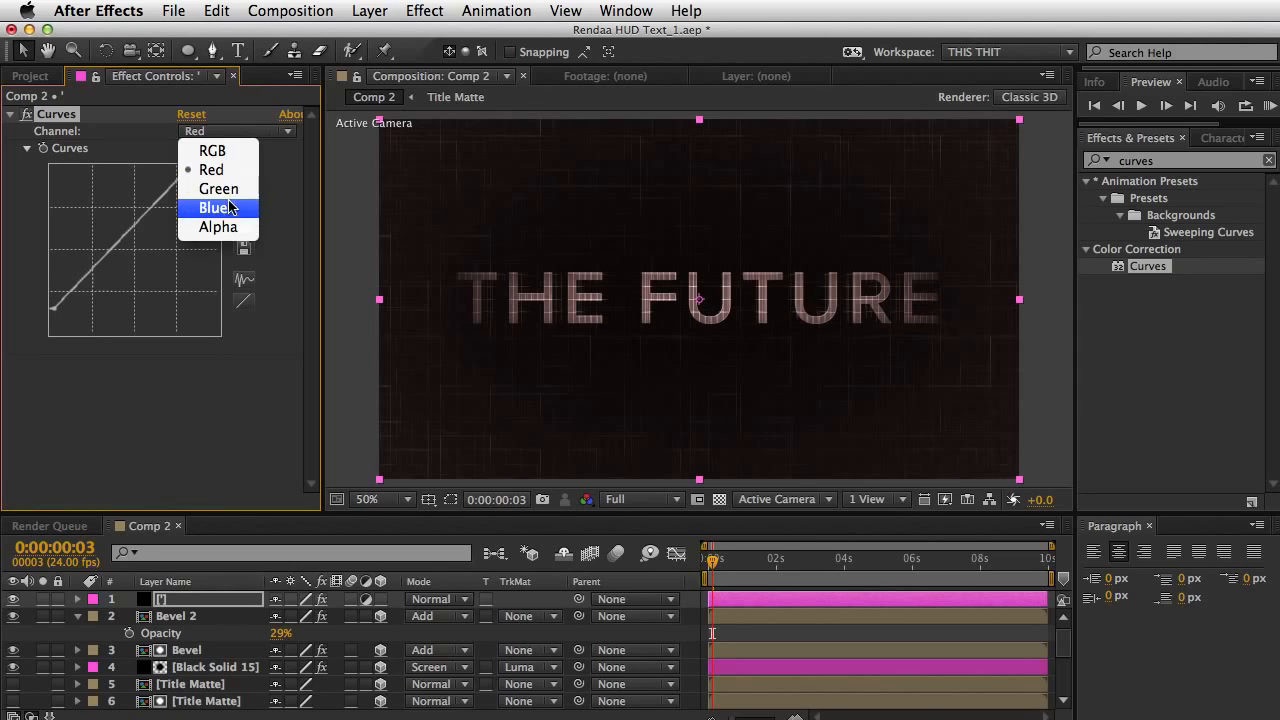
pyautogui.click(215, 191)
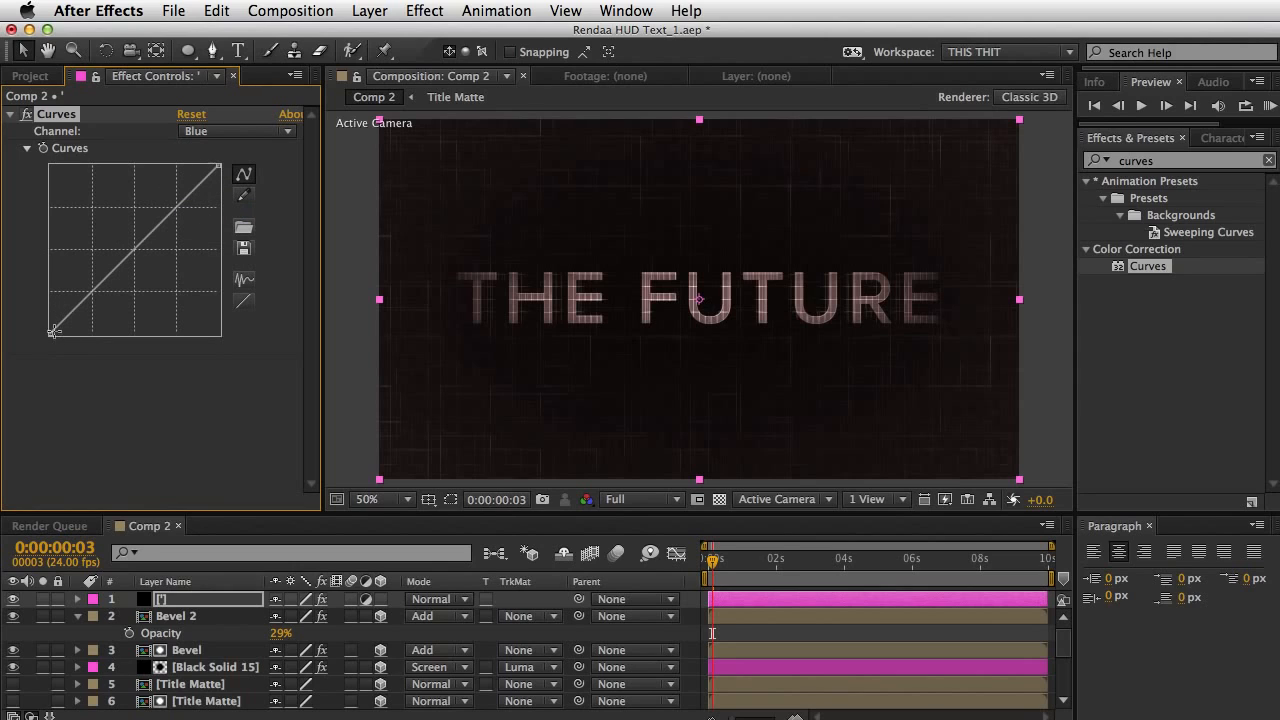
pyautogui.moveTo(53, 331); pyautogui.dragTo(60, 326)
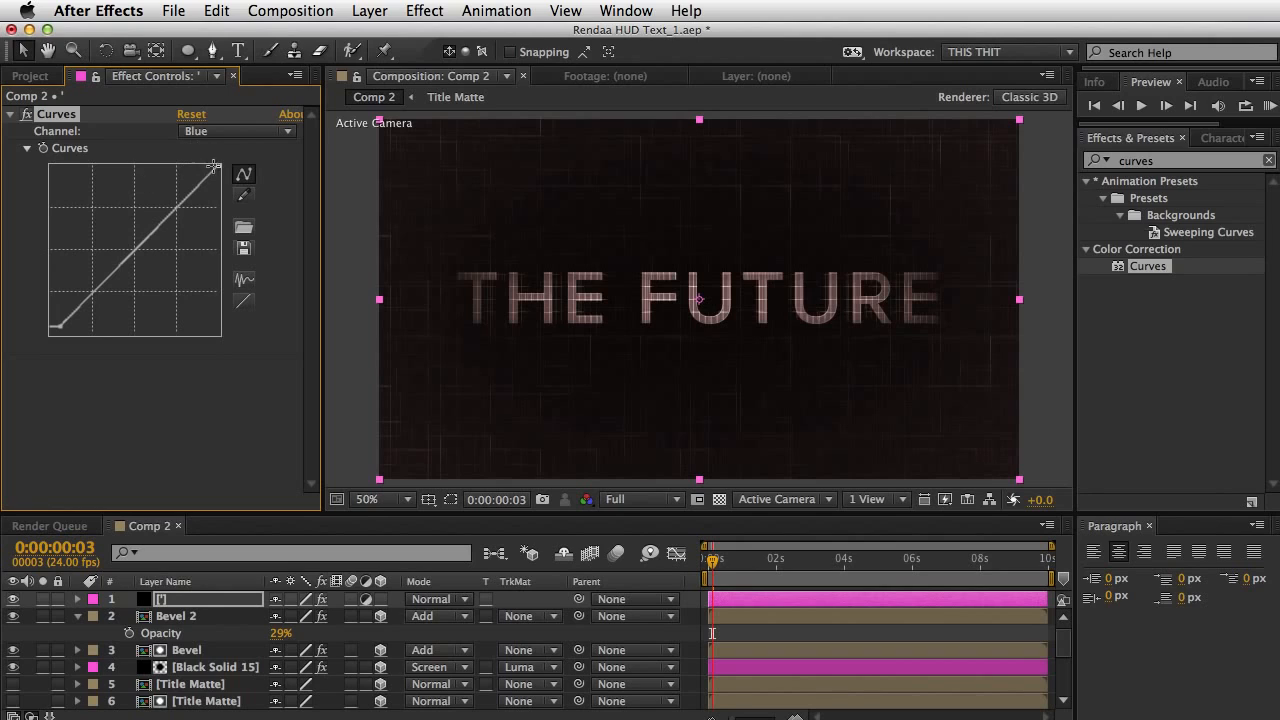
# Step: On the Green channel, raise the black point slightly and pull the white point a little inward and down, leaving the layer deselected
pyautogui.click(237, 133)
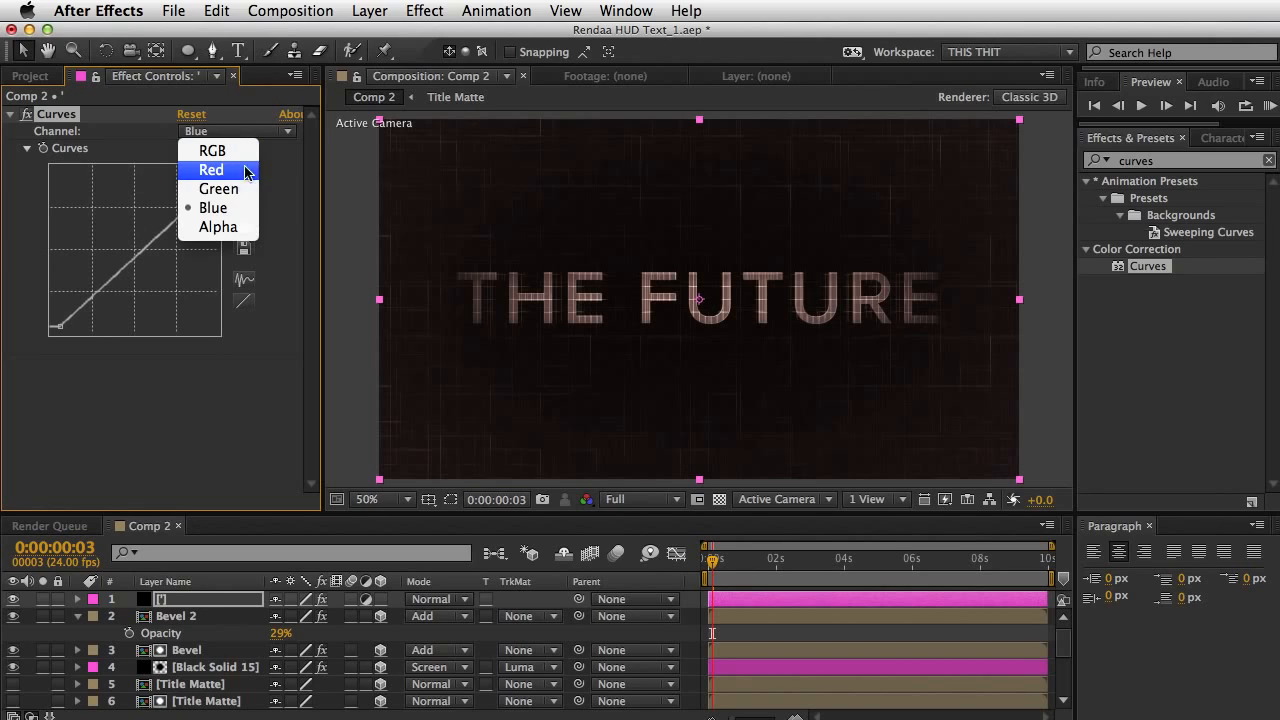
pyautogui.click(237, 190)
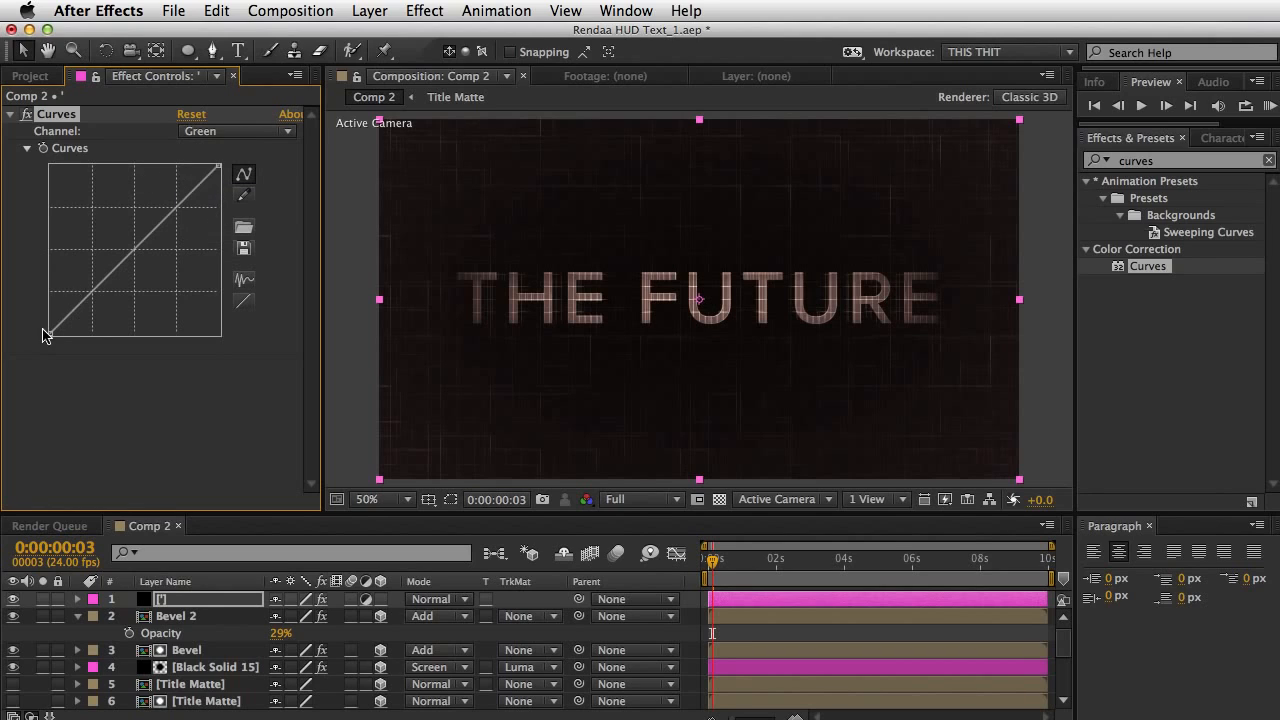
pyautogui.moveTo(48, 335); pyautogui.dragTo(50, 323)
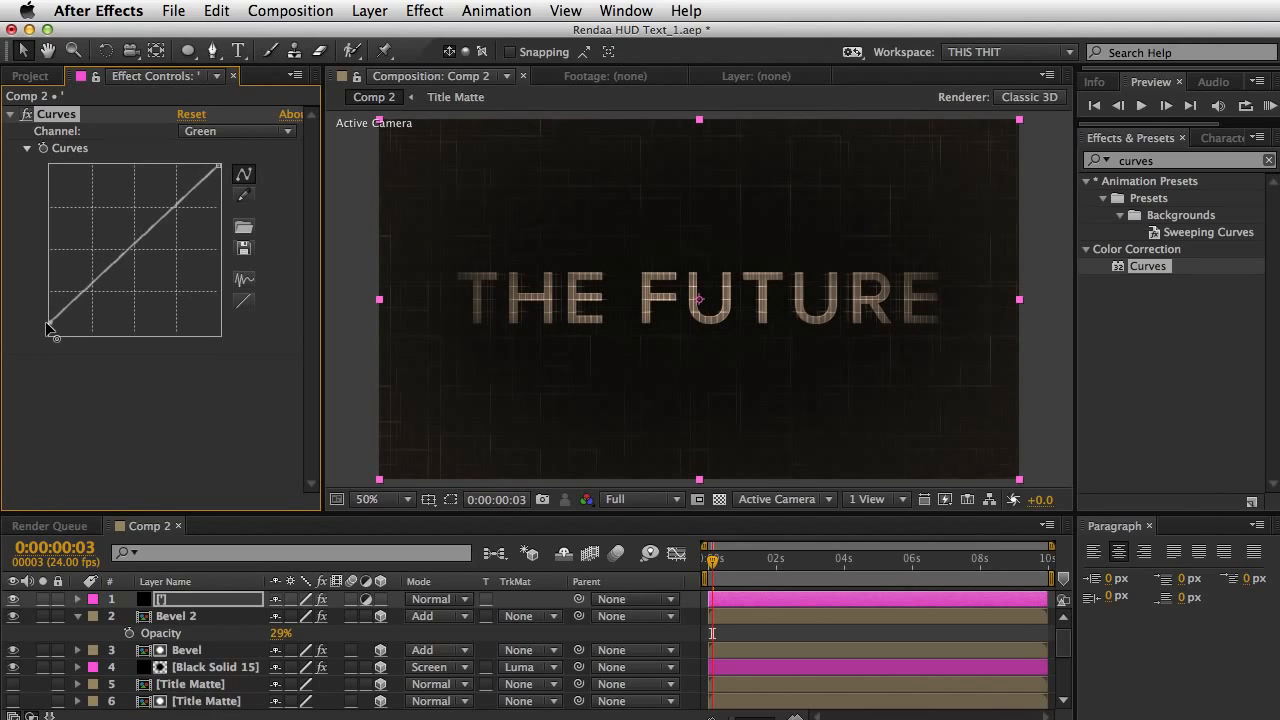
pyautogui.moveTo(217, 163)
pyautogui.mouseDown()
pyautogui.moveTo(204, 178)
pyautogui.moveTo(211, 168)
pyautogui.mouseUp()
pyautogui.click(1063, 315)
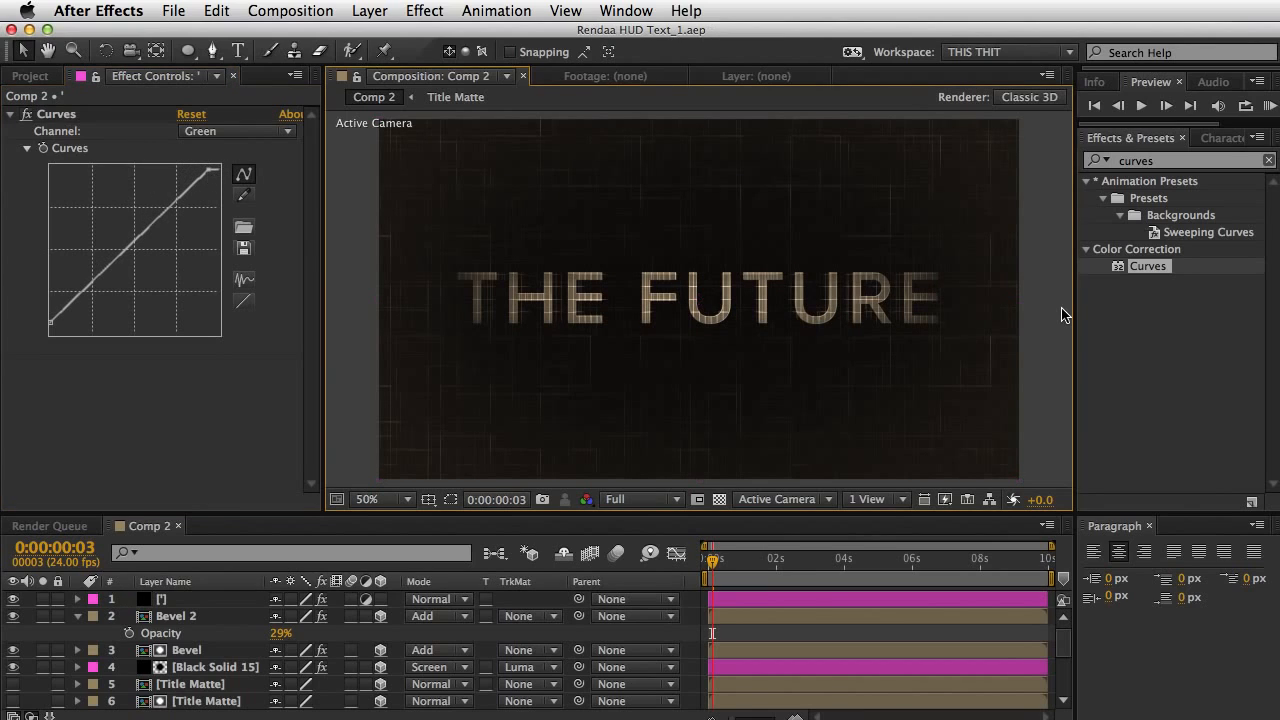